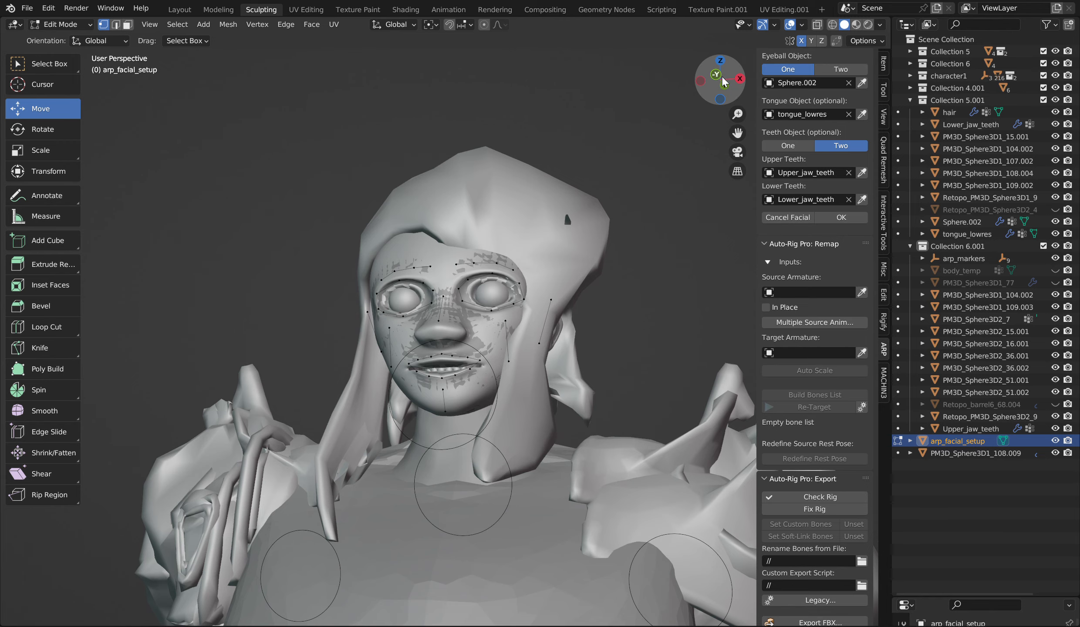
# Reposition the lower inner-corner marker of the eye in the front view to fit the eyelid contour
pyautogui.scroll(5, 449, 249)
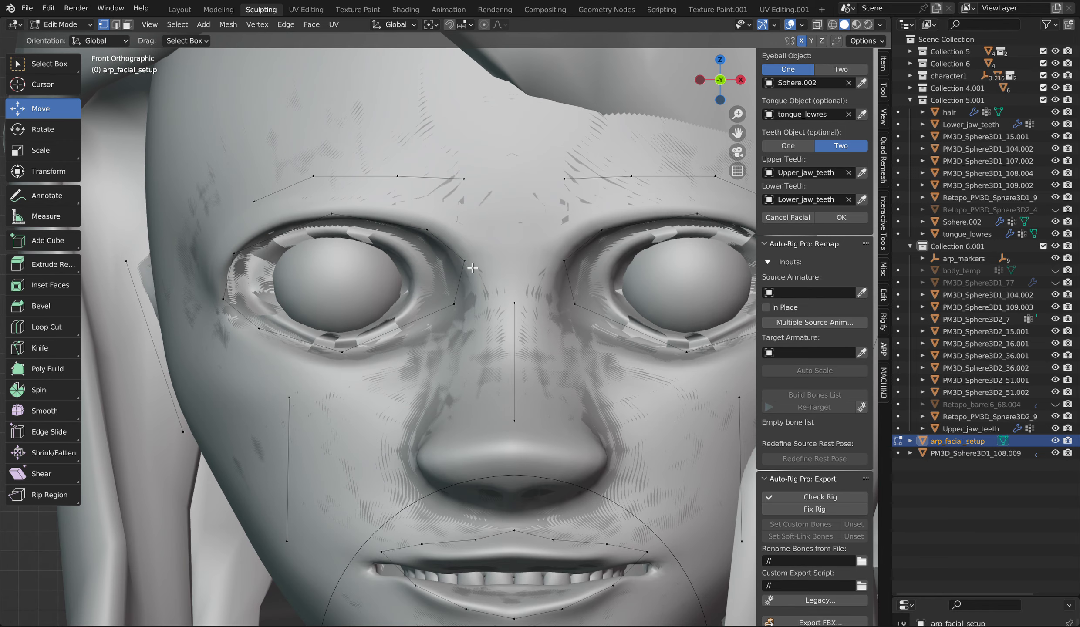
pyautogui.click(468, 264)
pyautogui.scroll(-3, 479, 274)
pyautogui.scroll(3, 511, 296)
pyautogui.moveTo(465, 264); pyautogui.dragTo(458, 325)
pyautogui.scroll(-2, 452, 322)
pyautogui.moveTo(275, 275); pyautogui.dragTo(458, 378)
pyautogui.moveTo(207, 198); pyautogui.dragTo(755, 437)
pyautogui.click(534, 320)
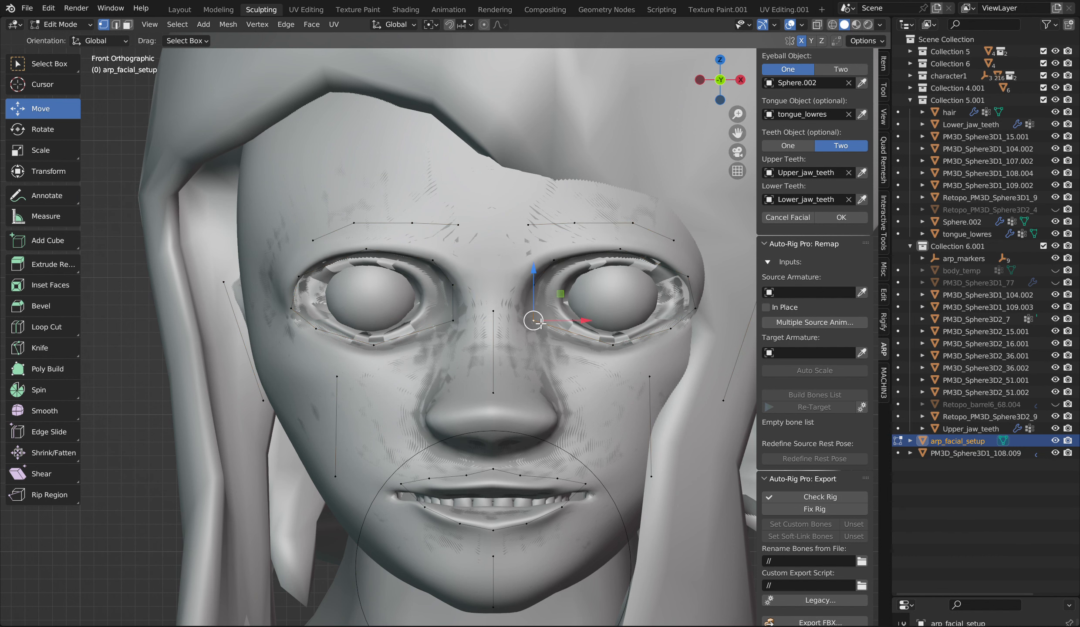
pyautogui.moveTo(535, 318); pyautogui.dragTo(540, 316)
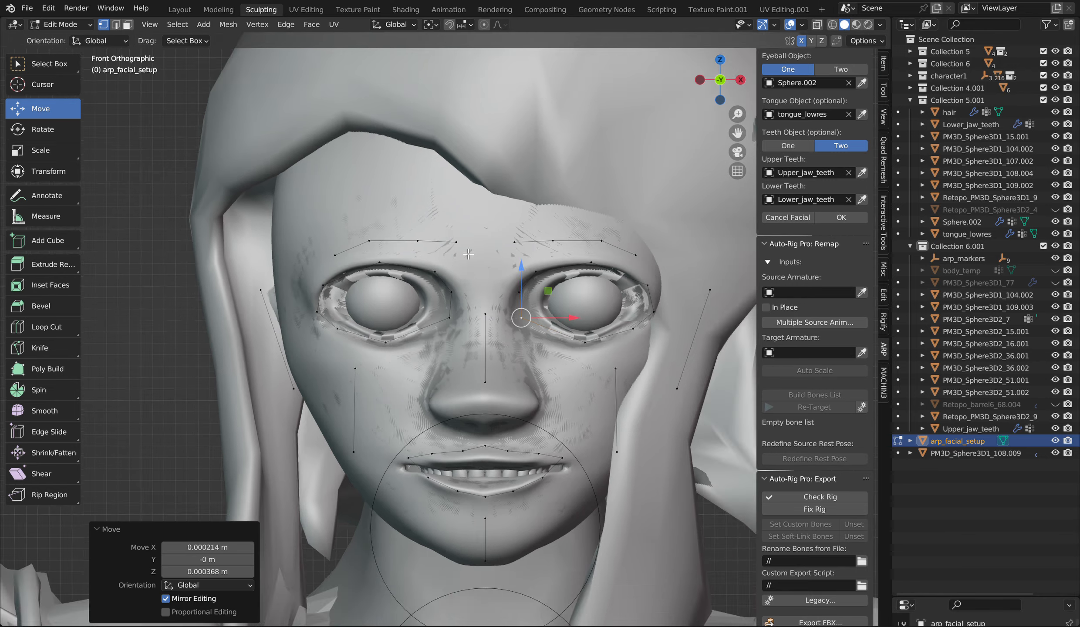
# Shift the upper inner-corner eye marker by about -0.0002 m in X and -0.0001 m in Z
pyautogui.scroll(-8, 203, 373)
pyautogui.scroll(2, 204, 373)
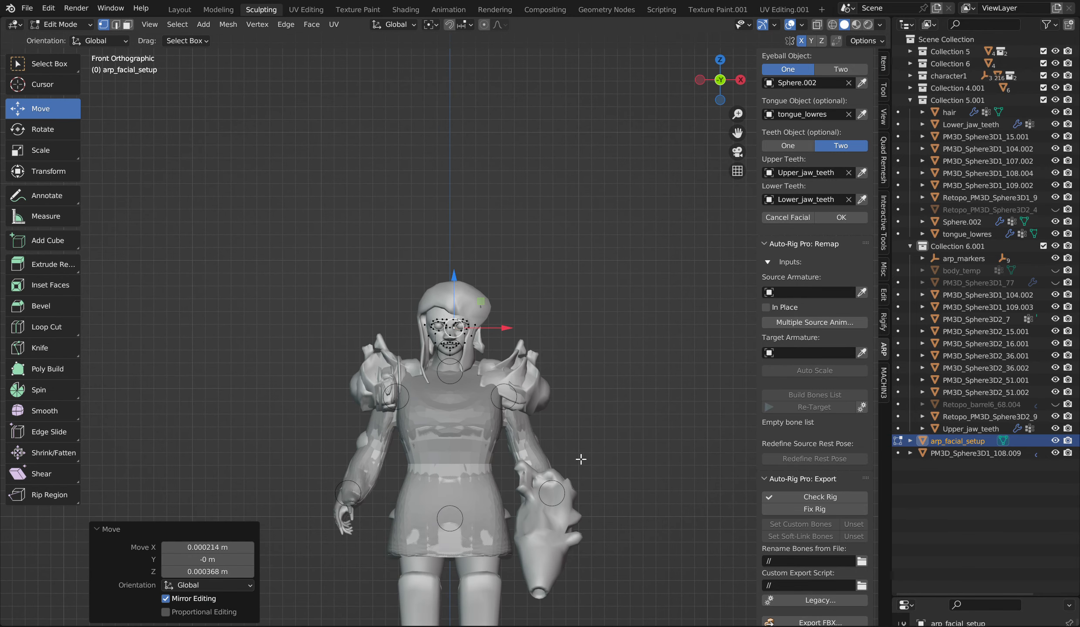
pyautogui.scroll(12, 424, 401)
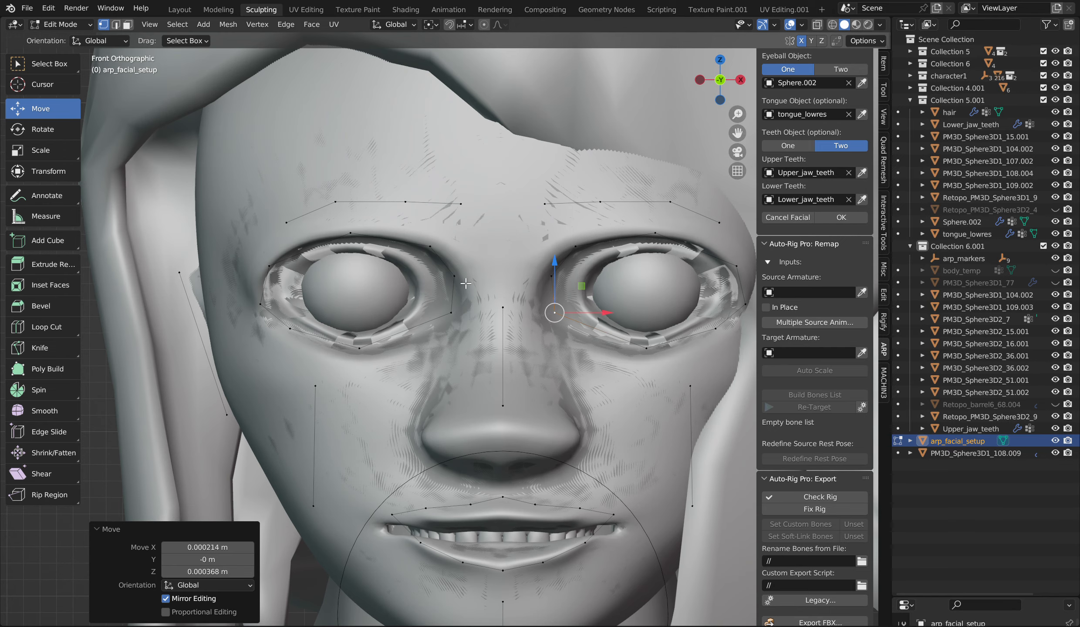
pyautogui.click(467, 283)
pyautogui.moveTo(465, 282); pyautogui.dragTo(461, 284)
pyautogui.scroll(-1, 397, 213)
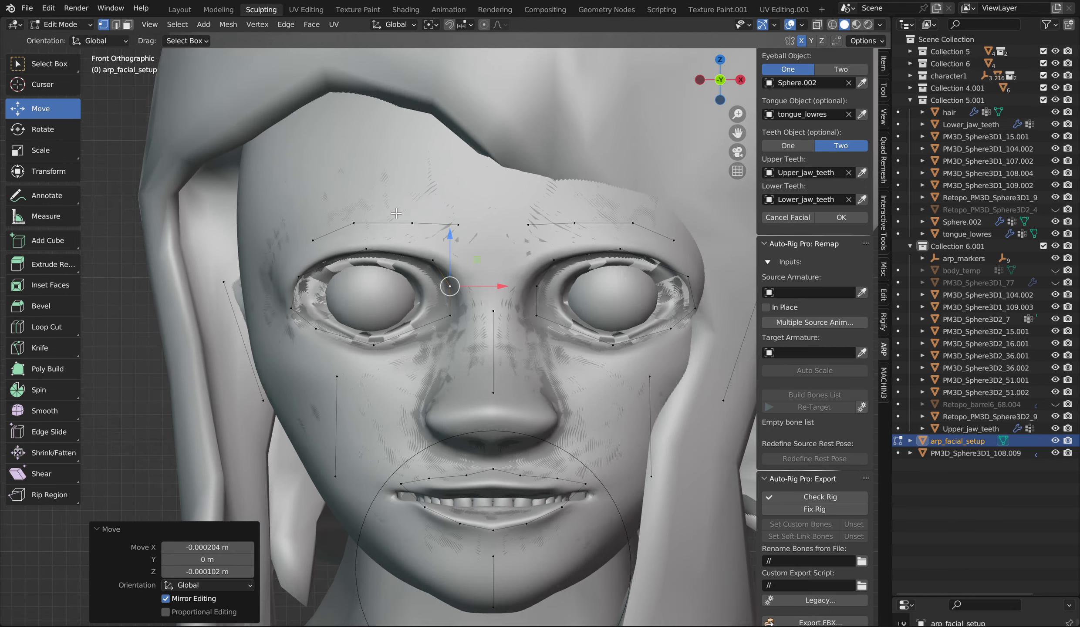
pyautogui.scroll(-7, 397, 213)
pyautogui.scroll(6, 398, 416)
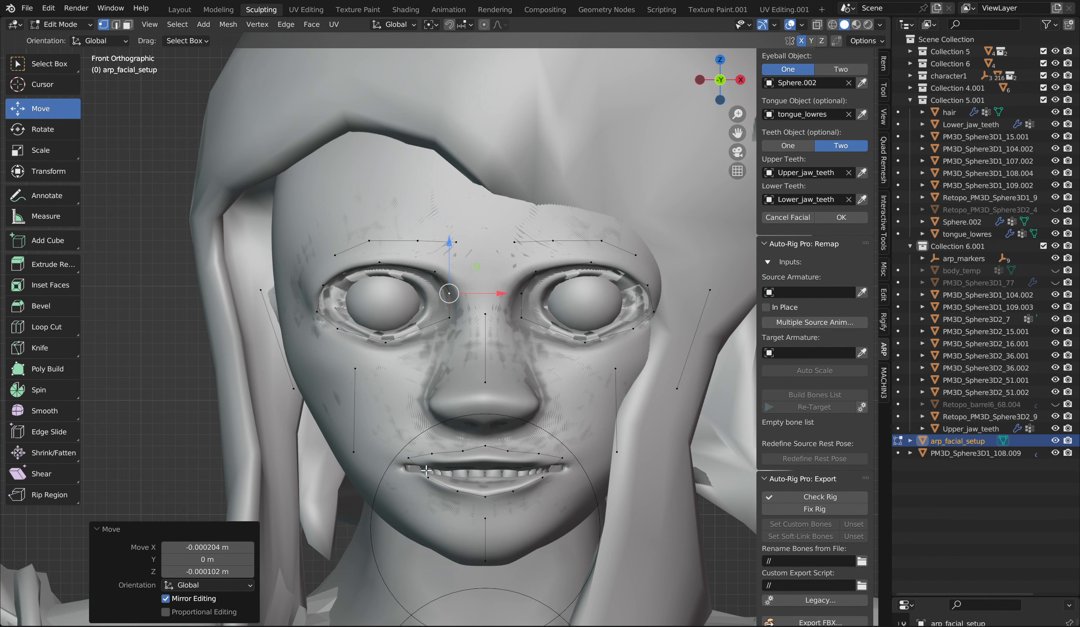
# Fit the mouth-corner marker and the side markers of the lips to the mouth contour
pyautogui.moveTo(739, 136); pyautogui.dragTo(768, 55)
pyautogui.scroll(3, 411, 457)
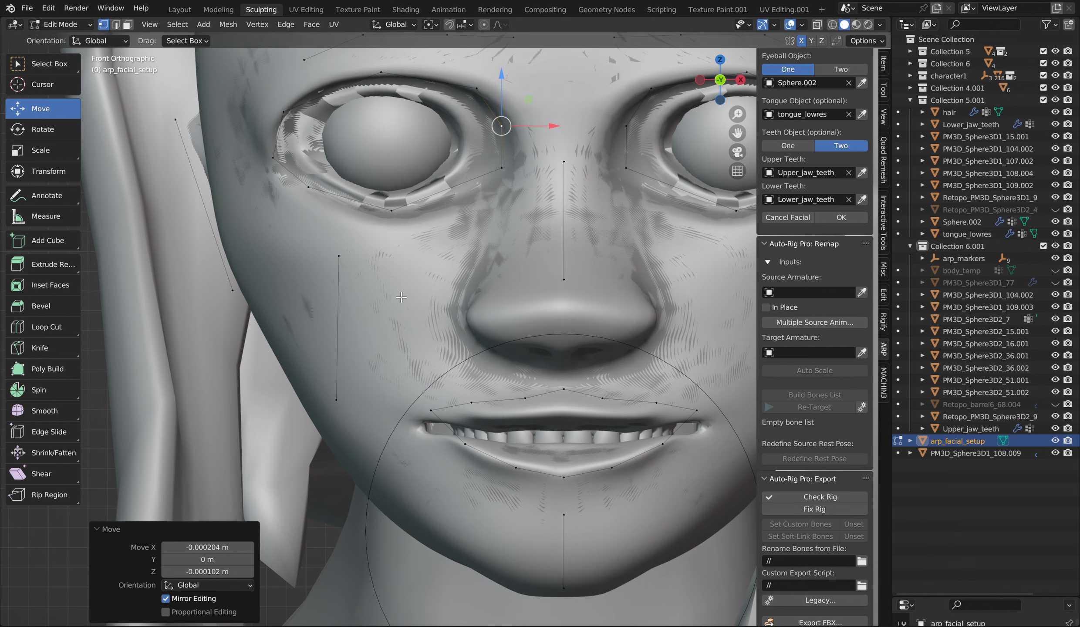
pyautogui.scroll(1, 435, 466)
pyautogui.click(433, 436)
pyautogui.moveTo(434, 436); pyautogui.dragTo(413, 449)
pyautogui.moveTo(477, 418); pyautogui.dragTo(461, 471)
pyautogui.click(468, 475)
pyautogui.click(537, 500)
pyautogui.moveTo(537, 500); pyautogui.dragTo(543, 476)
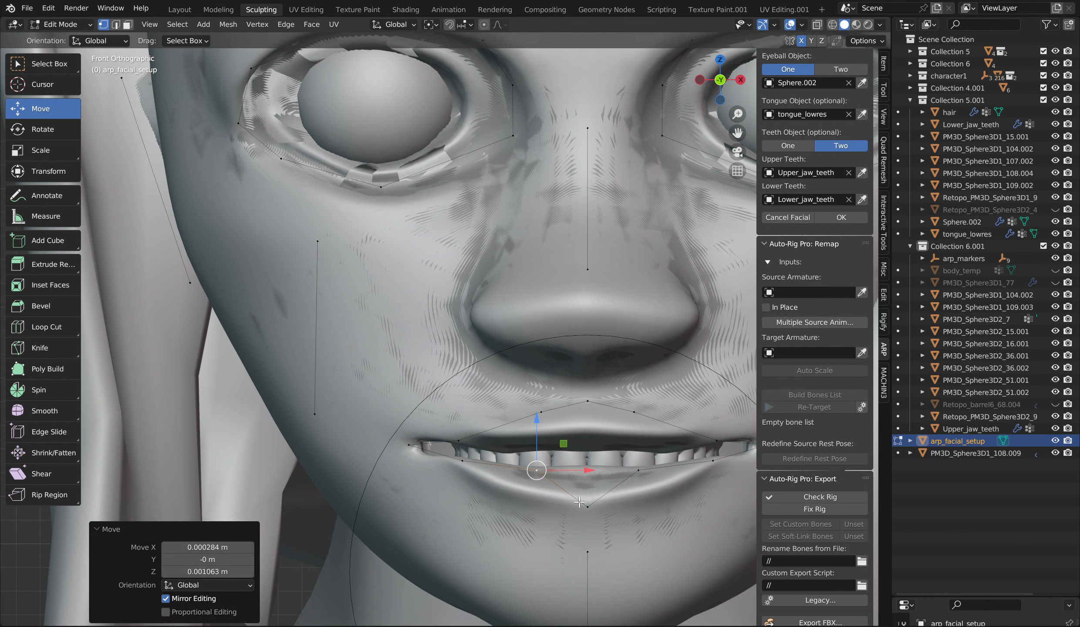
# Raise the centre lower-lip marker onto the lip edge and bring the upper-lip markers down to the upper lip
pyautogui.click(598, 511)
pyautogui.moveTo(597, 510); pyautogui.dragTo(594, 472)
pyautogui.click(587, 401)
pyautogui.moveTo(588, 401); pyautogui.dragTo(525, 465)
pyautogui.click(544, 431)
pyautogui.scroll(-6, 566, 407)
pyautogui.scroll(2, 694, 73)
# Readjust both inner-corner eye markers, shifting the upper one about 0.0005 m in X and 0.0003 m in Z
pyautogui.moveTo(721, 78)
pyautogui.mouseDown()
pyautogui.moveTo(725, 93)
pyautogui.moveTo(724, 78)
pyautogui.mouseUp()
pyautogui.click(494, 208)
pyautogui.moveTo(488, 211); pyautogui.dragTo(490, 219)
pyautogui.click(500, 168)
pyautogui.moveTo(500, 166); pyautogui.dragTo(508, 161)
pyautogui.scroll(-4, 707, 92)
pyautogui.moveTo(707, 92)
pyautogui.mouseDown()
pyautogui.moveTo(658, 70)
pyautogui.moveTo(605, 89)
pyautogui.moveTo(716, 101)
pyautogui.moveTo(704, 96)
pyautogui.mouseUp()
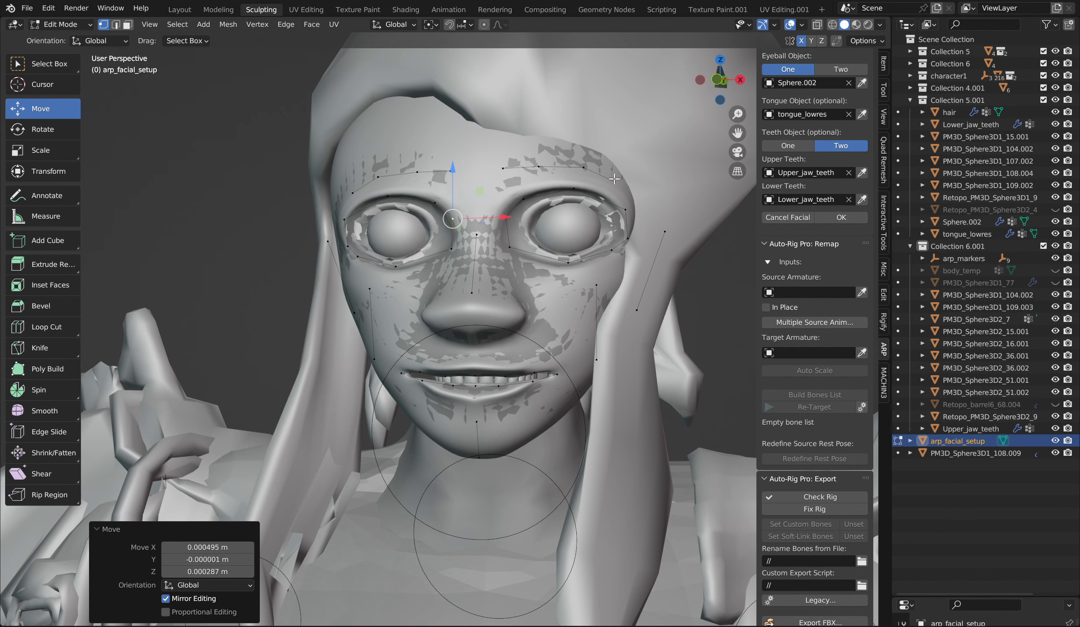
pyautogui.scroll(-4, 679, 254)
pyautogui.moveTo(708, 81); pyautogui.dragTo(728, 169)
pyautogui.scroll(-3, 600, 186)
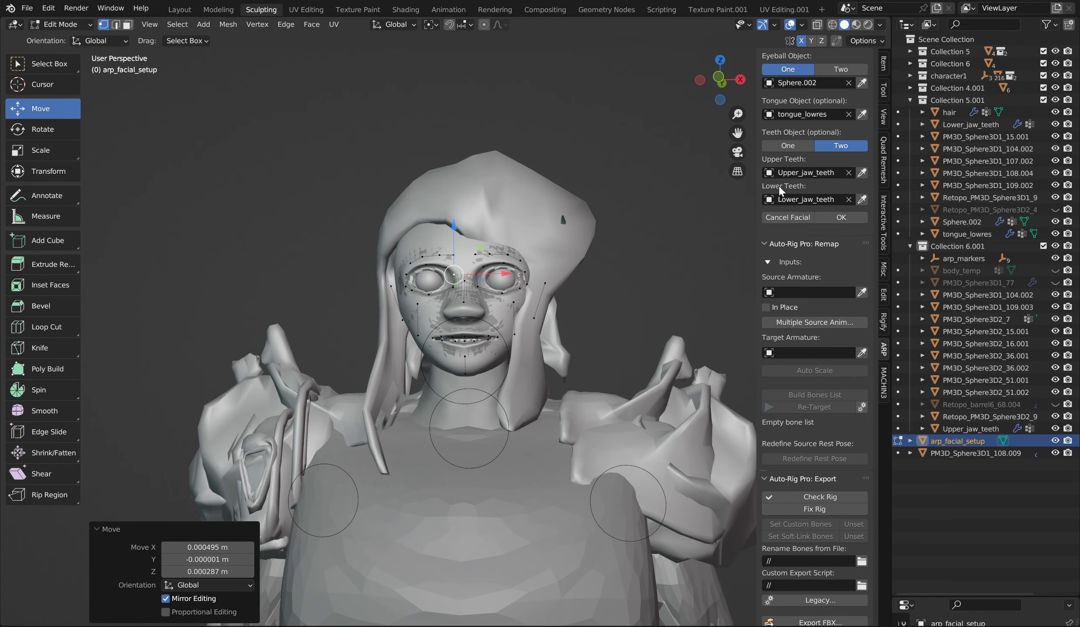
# Select the two ear markers beside the head and move them back to the ear in the side view
pyautogui.scroll(2, 666, 135)
pyautogui.moveTo(713, 83)
pyautogui.mouseDown()
pyautogui.moveTo(825, 83)
pyautogui.moveTo(751, 92)
pyautogui.moveTo(801, 89)
pyautogui.moveTo(777, 99)
pyautogui.moveTo(705, 81)
pyautogui.mouseUp()
pyautogui.moveTo(308, 203); pyautogui.dragTo(403, 403)
pyautogui.scroll(1, 566, 218)
pyautogui.click(699, 80)
pyautogui.scroll(2, 529, 230)
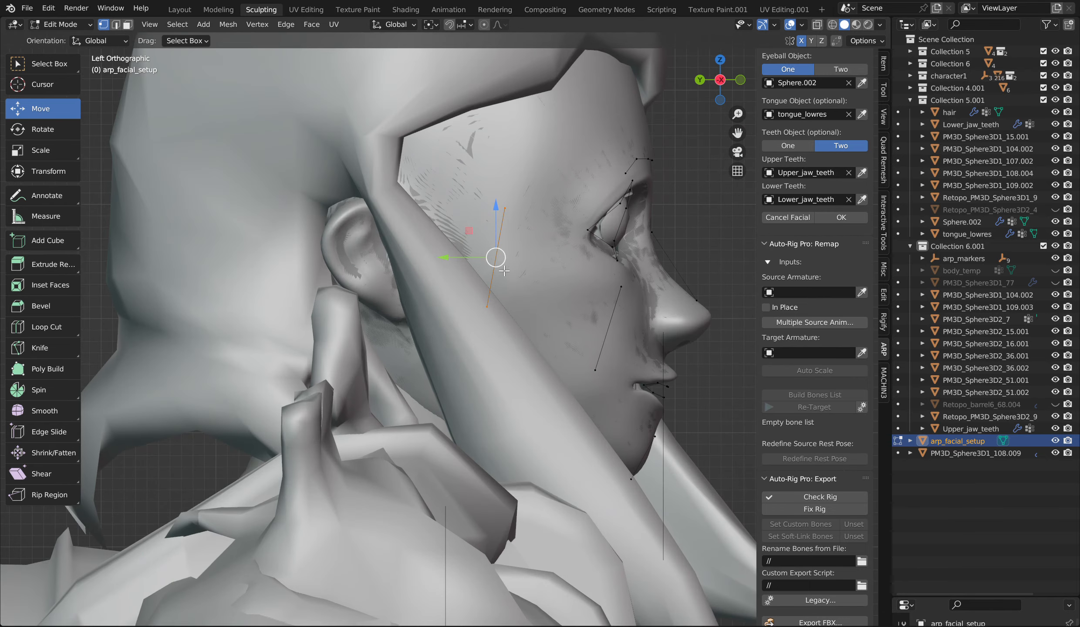
pyautogui.press('g')
pyautogui.moveTo(413, 272); pyautogui.dragTo(415, 273)
pyautogui.click(417, 215)
pyautogui.scroll(-1, 922, 611)
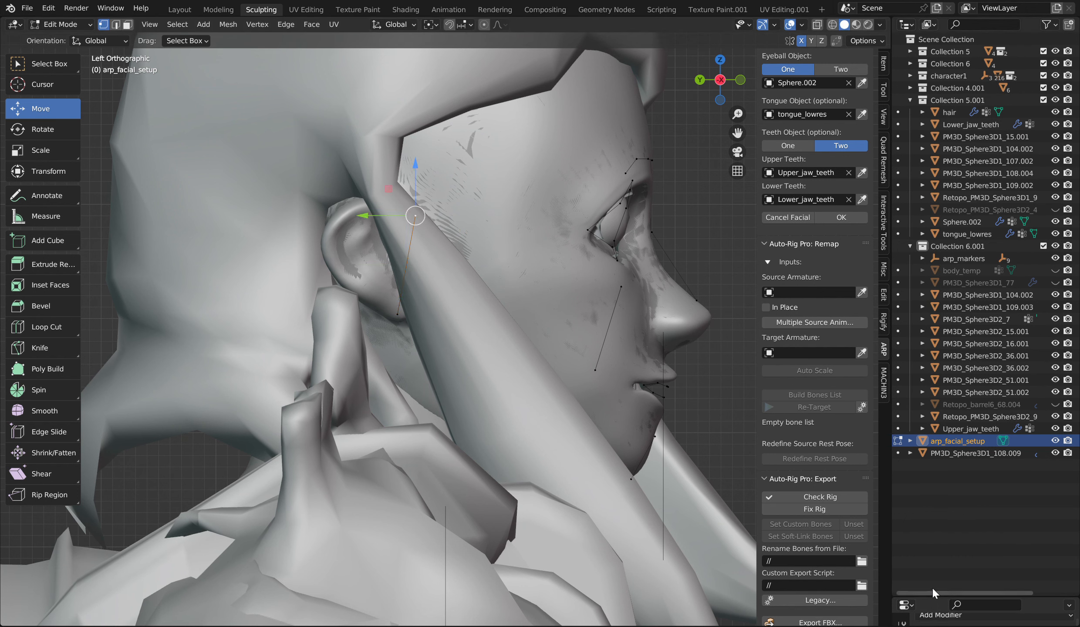
# Enlarge the Properties editor and show the modifier settings of the facial setup object
pyautogui.moveTo(925, 593); pyautogui.dragTo(925, 246)
pyautogui.click(902, 510)
pyautogui.click(902, 477)
pyautogui.click(900, 427)
# Move the upper and lower ear markers individually onto the top of the ear and the earlobe
pyautogui.moveTo(411, 204); pyautogui.dragTo(355, 299)
pyautogui.press('g')
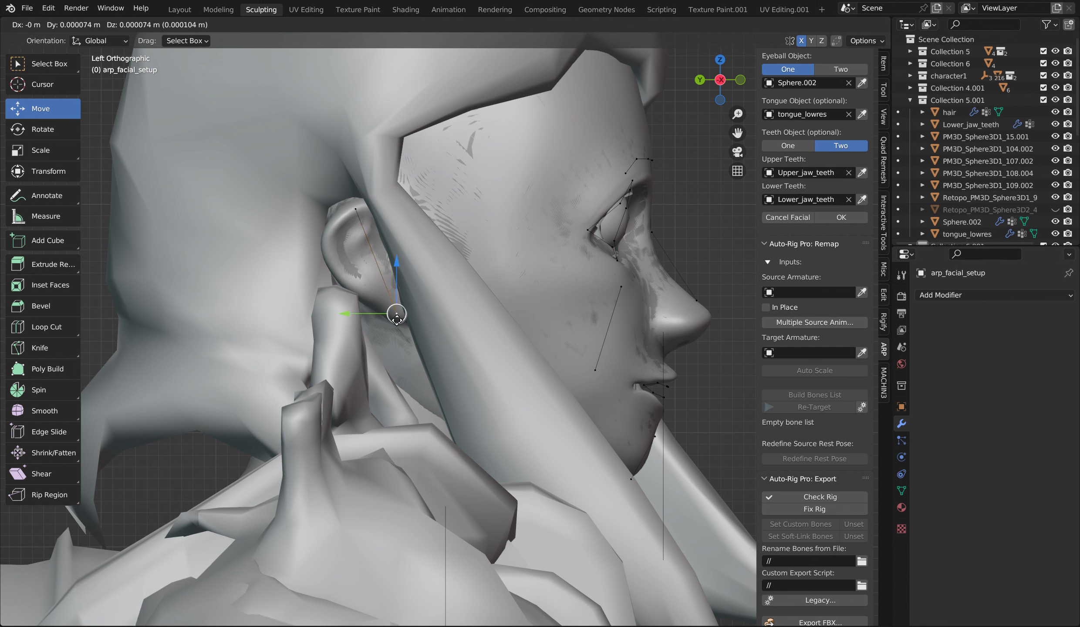
pyautogui.click(372, 304)
pyautogui.moveTo(370, 300); pyautogui.dragTo(359, 198)
# Move the upper cheek marker outward across the cheek by about -0.0025 m in X
pyautogui.scroll(-1, 666, 154)
pyautogui.moveTo(711, 99); pyautogui.dragTo(588, 106)
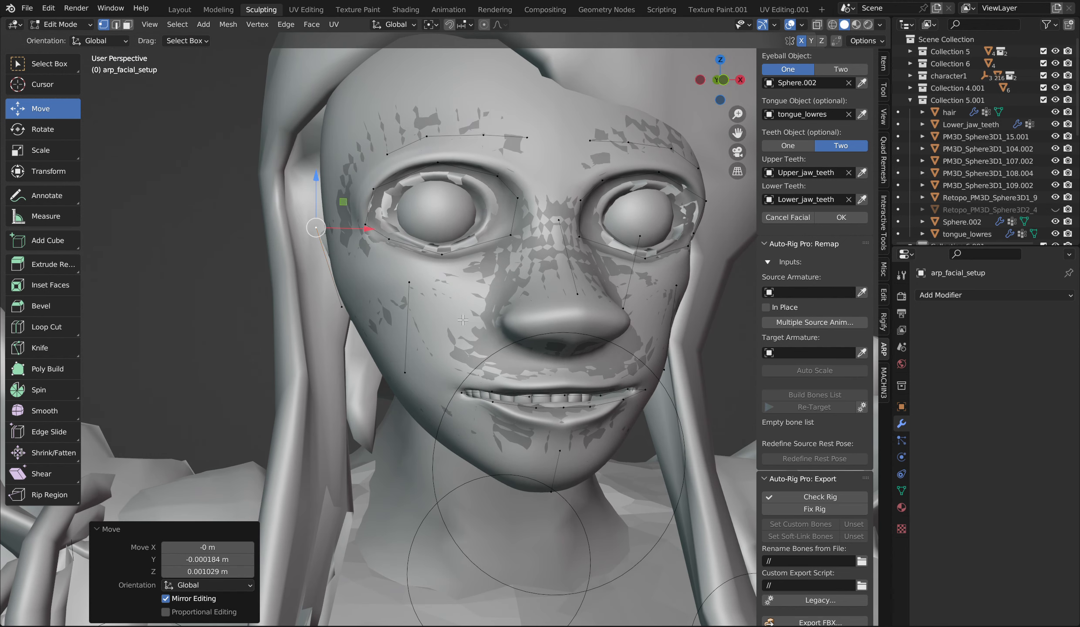
pyautogui.click(419, 295)
pyautogui.moveTo(408, 291); pyautogui.dragTo(374, 296)
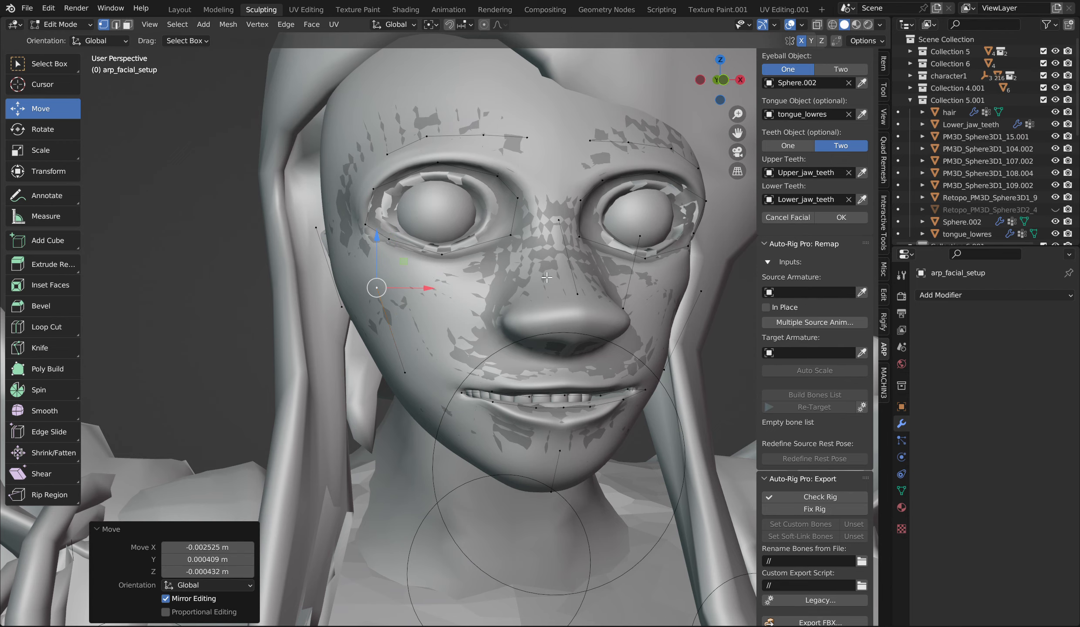
# Examine the facial marker placement on the head from the back, front and angled views
pyautogui.scroll(-5, 546, 278)
pyautogui.moveTo(720, 79)
pyautogui.mouseDown()
pyautogui.moveTo(718, 71)
pyautogui.moveTo(721, 79)
pyautogui.mouseUp()
pyautogui.scroll(-7, 656, 164)
pyautogui.scroll(3, 720, 86)
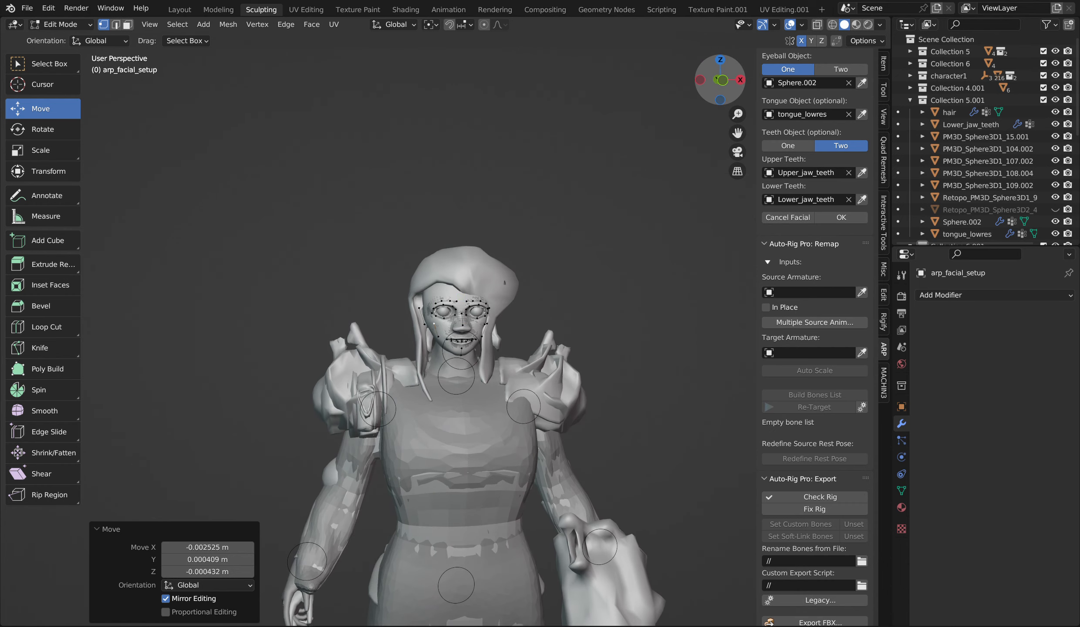
pyautogui.click(722, 80)
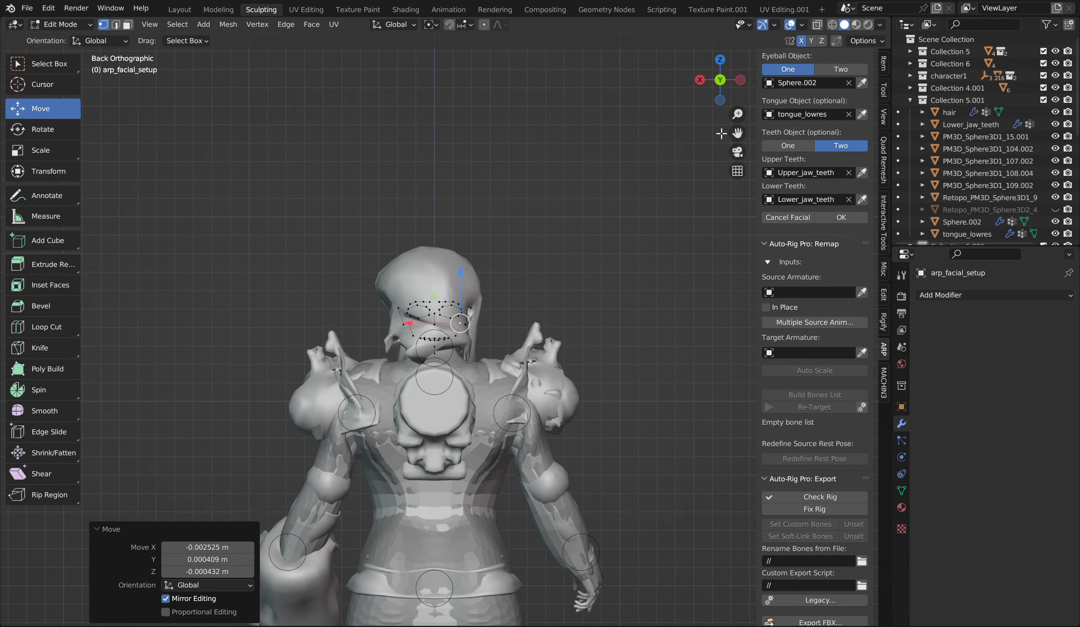
pyautogui.click(740, 82)
pyautogui.click(736, 82)
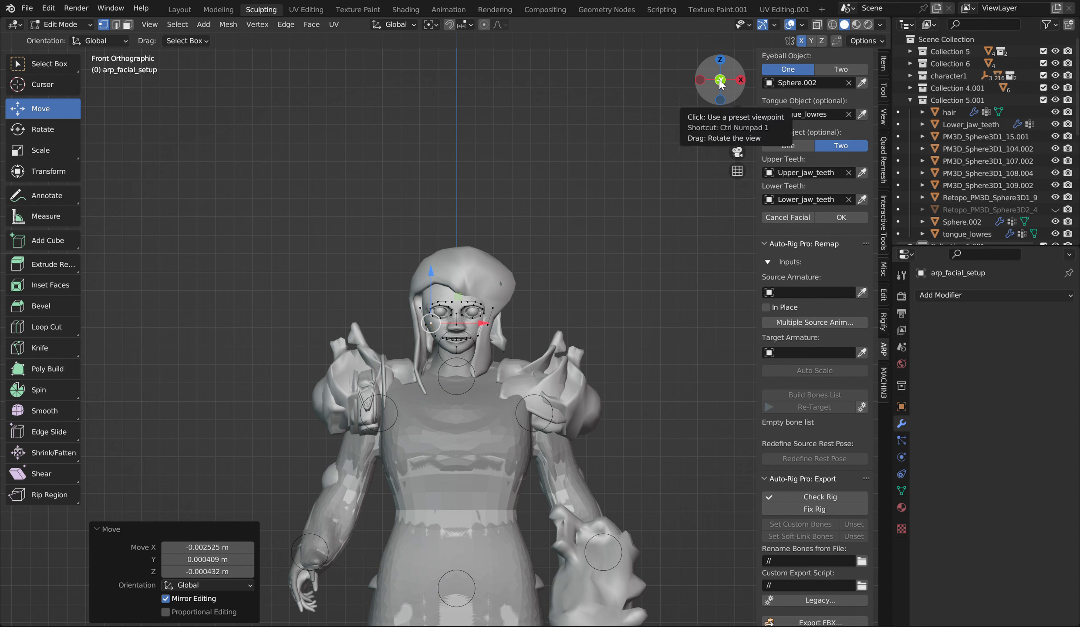
pyautogui.scroll(3, 559, 219)
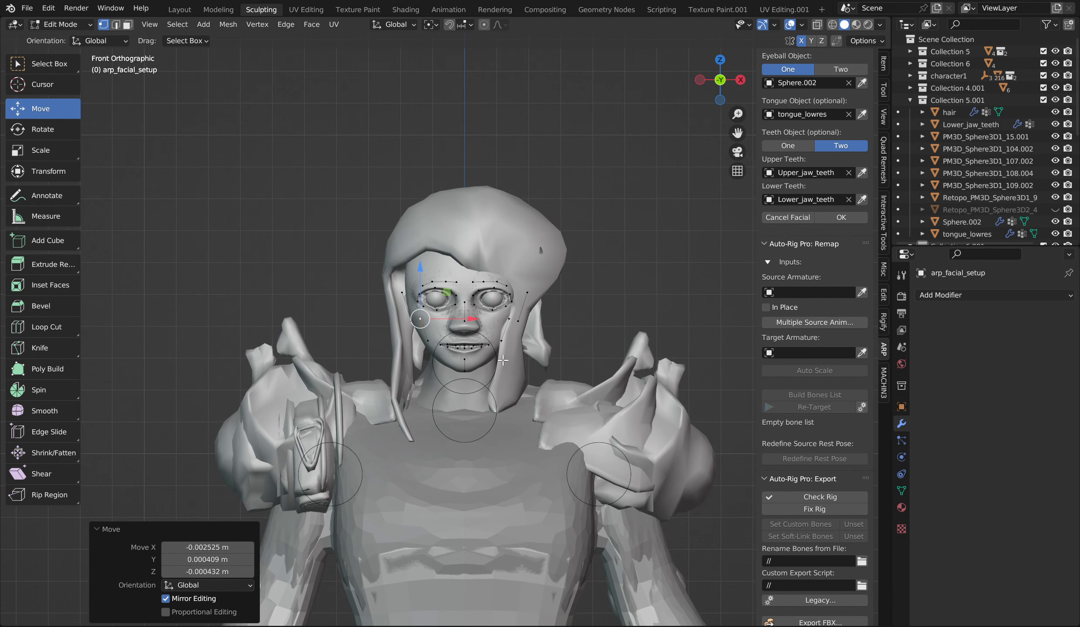
pyautogui.scroll(3, 462, 307)
pyautogui.moveTo(722, 103)
pyautogui.mouseDown()
pyautogui.moveTo(821, 100)
pyautogui.moveTo(692, 101)
pyautogui.moveTo(724, 93)
pyautogui.mouseUp()
pyautogui.scroll(-2, 467, 231)
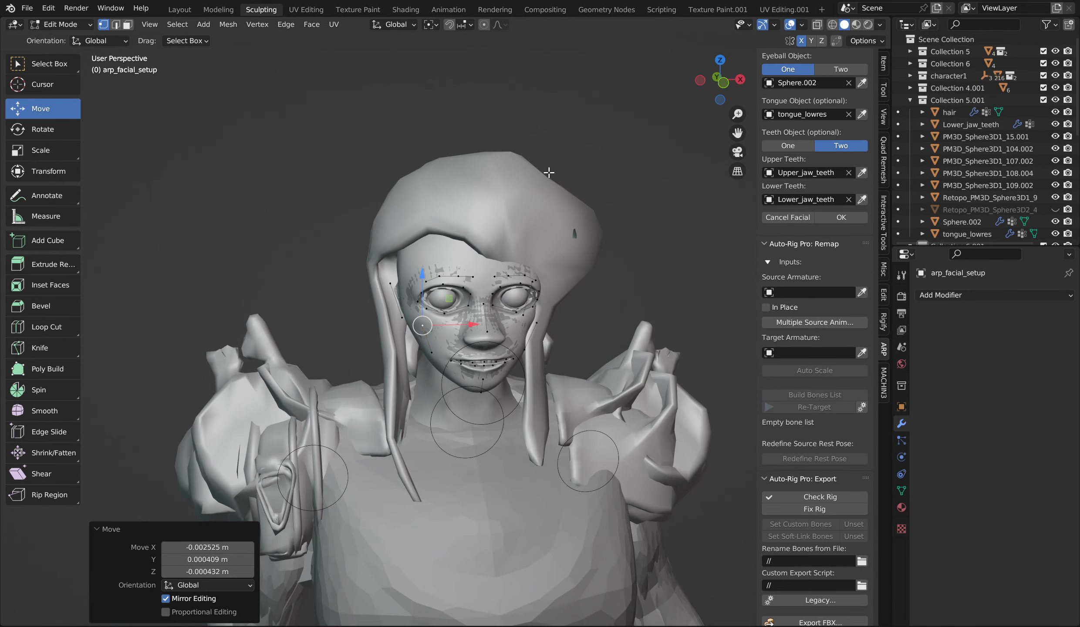
# Return to the front view and confirm the facial marker setup
pyautogui.click(721, 99)
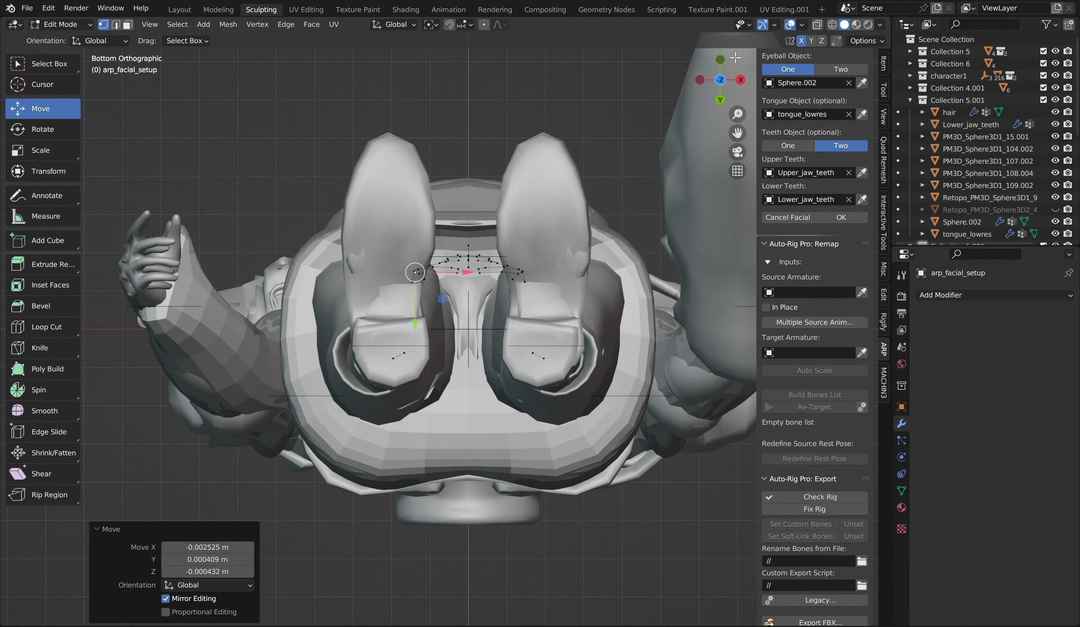
pyautogui.click(720, 59)
pyautogui.click(832, 220)
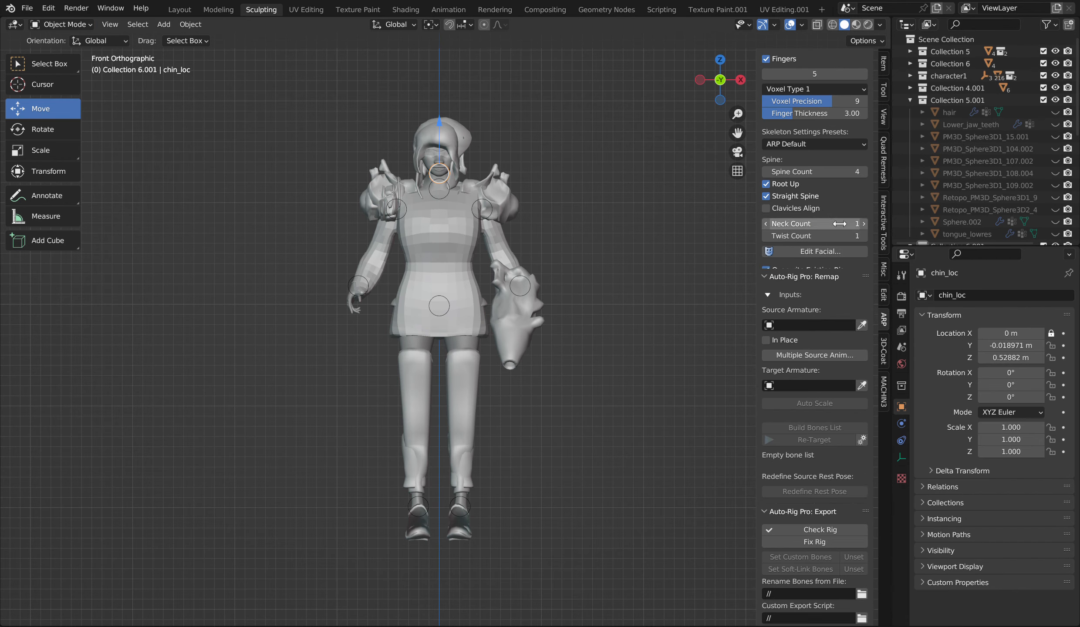
# Try to generate the Auto-Rig Pro rig from the placed body and facial markers
pyautogui.scroll(5, 637, 254)
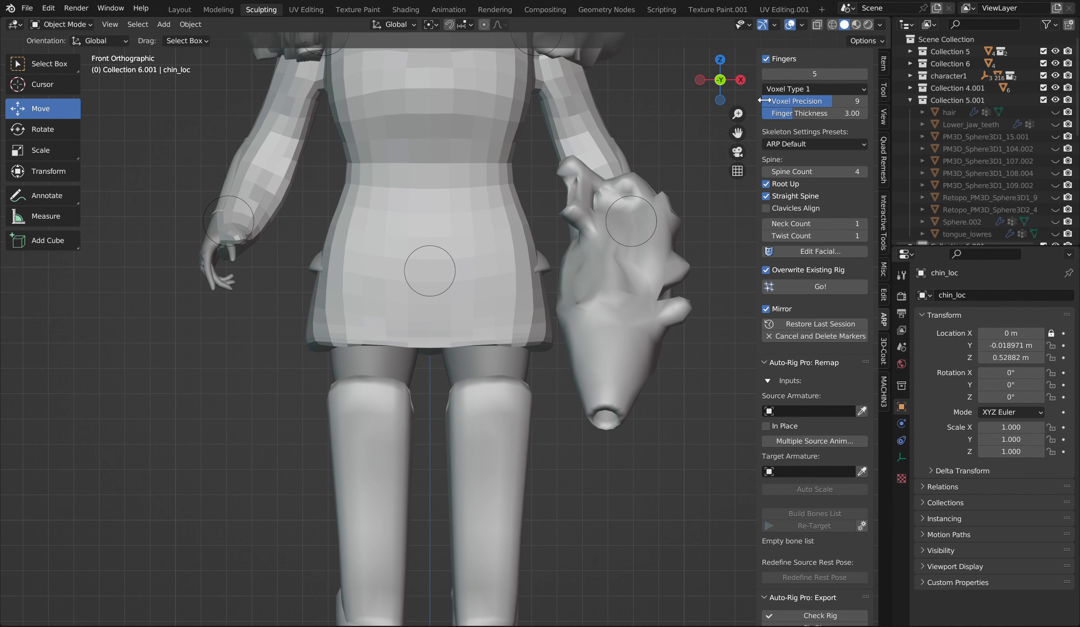
pyautogui.moveTo(737, 133); pyautogui.dragTo(768, 407)
pyautogui.scroll(-2, 368, 210)
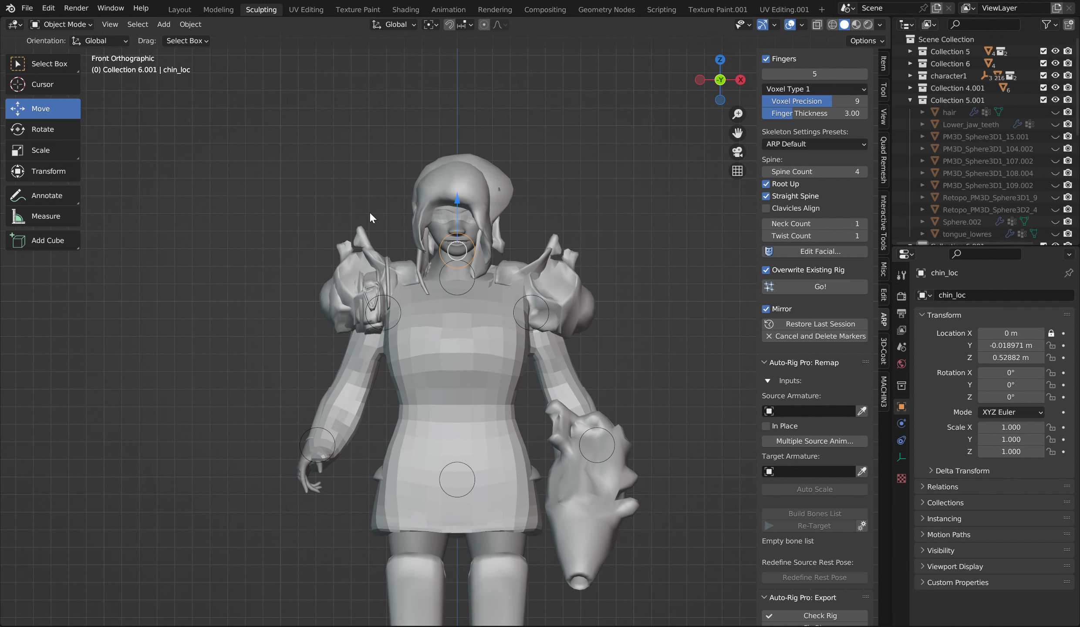
pyautogui.scroll(-4, 400, 185)
pyautogui.scroll(6, 564, 213)
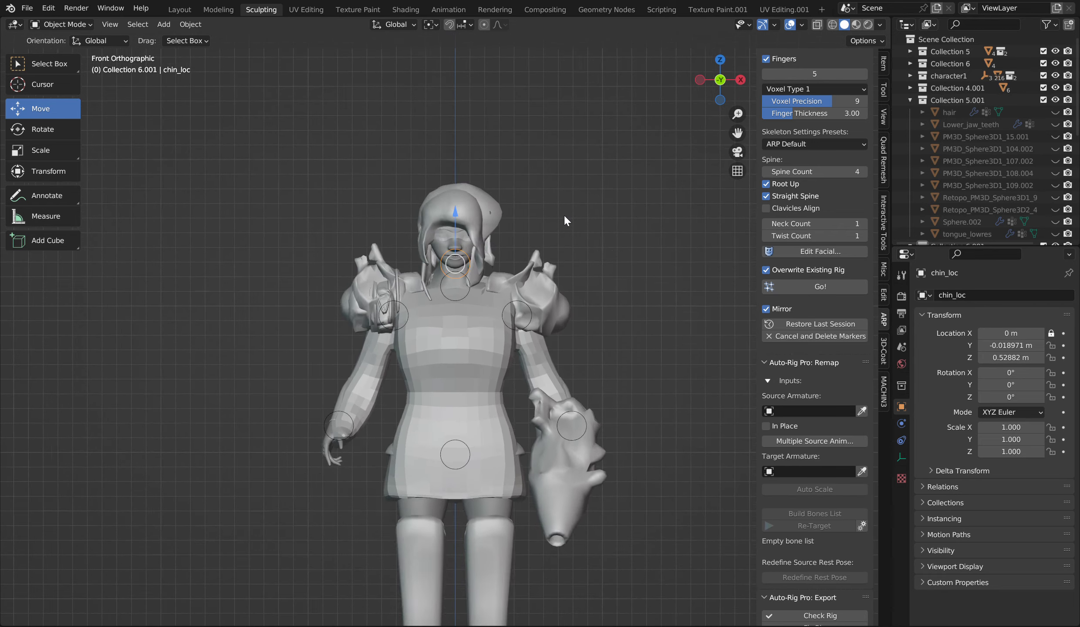
pyautogui.scroll(-3, 519, 199)
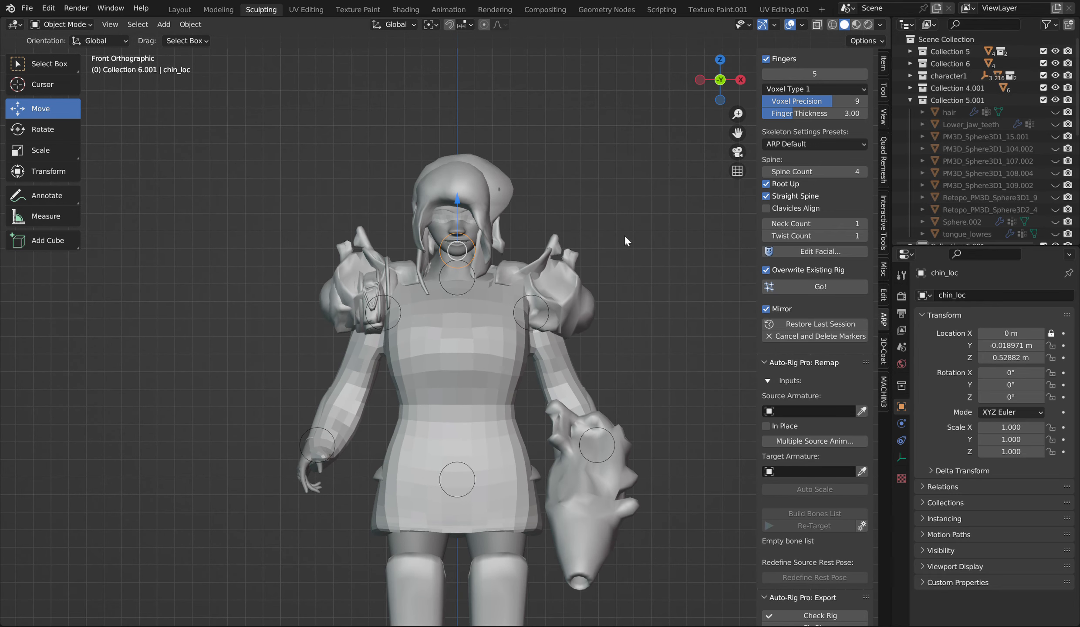
pyautogui.click(798, 287)
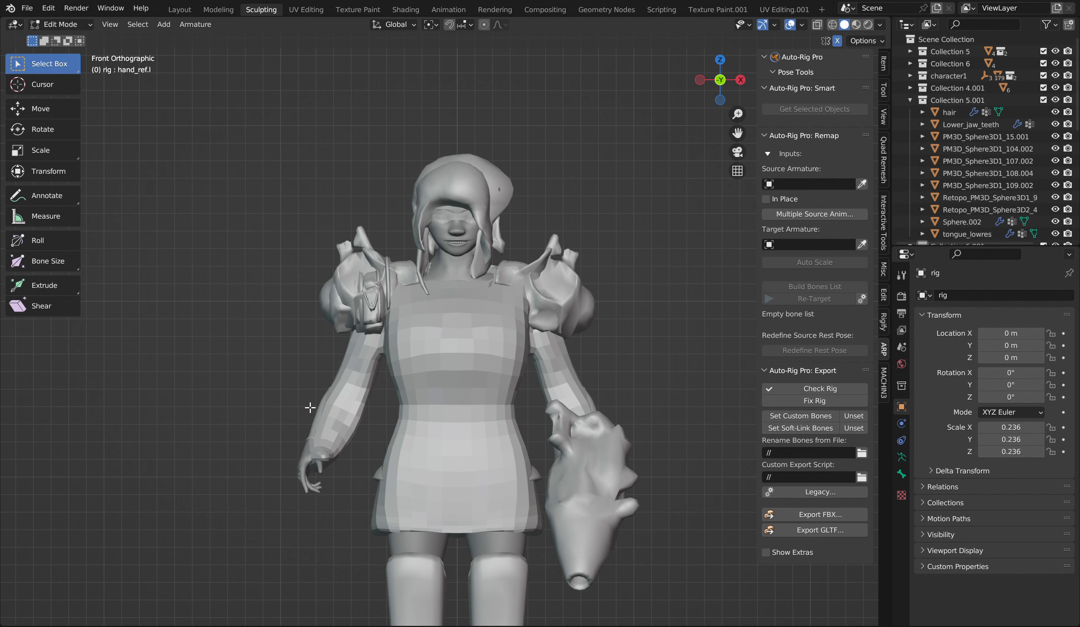
# Inspect the character with the generated rig and undo back to editing the facial markers
pyautogui.moveTo(736, 132); pyautogui.dragTo(755, 69)
pyautogui.scroll(-10, 469, 202)
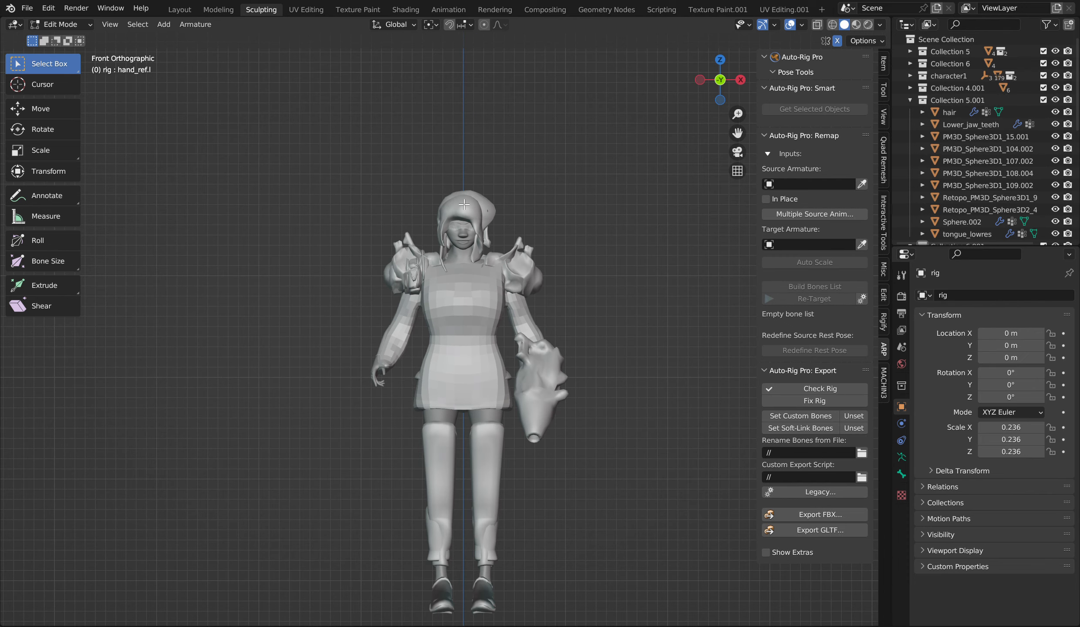
pyautogui.scroll(4, 392, 279)
pyautogui.scroll(-4, 494, 243)
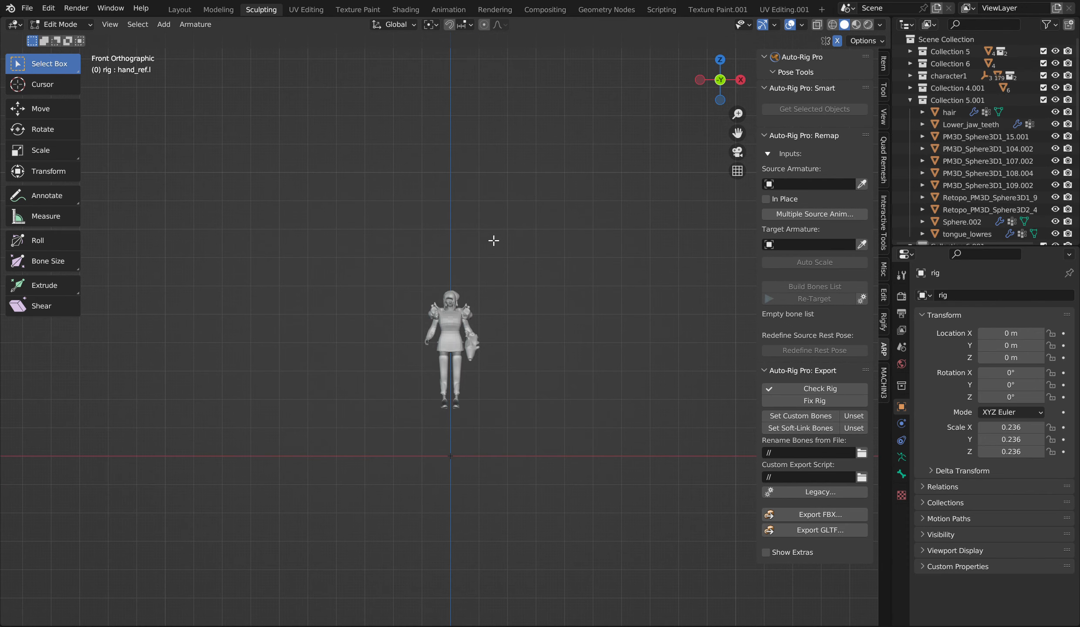
pyautogui.scroll(5, 473, 243)
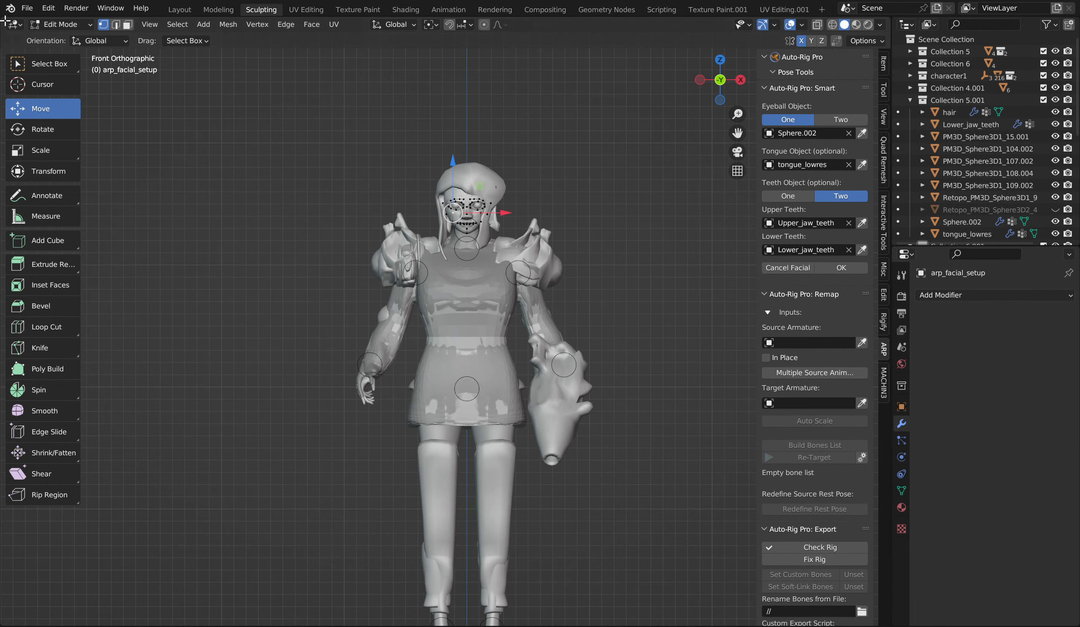
# In Object Mode, select the whole character with its markers and move it about 0.164 m down along Z
pyautogui.click(61, 24)
pyautogui.click(48, 36)
pyautogui.scroll(-6, 391, 206)
pyautogui.scroll(-2, 325, 186)
pyautogui.moveTo(333, 213); pyautogui.dragTo(622, 555)
pyautogui.moveTo(470, 348); pyautogui.dragTo(471, 397)
# Clear the selection and select only the facial setup marker object on the face
pyautogui.scroll(6, 486, 454)
pyautogui.scroll(1, 485, 449)
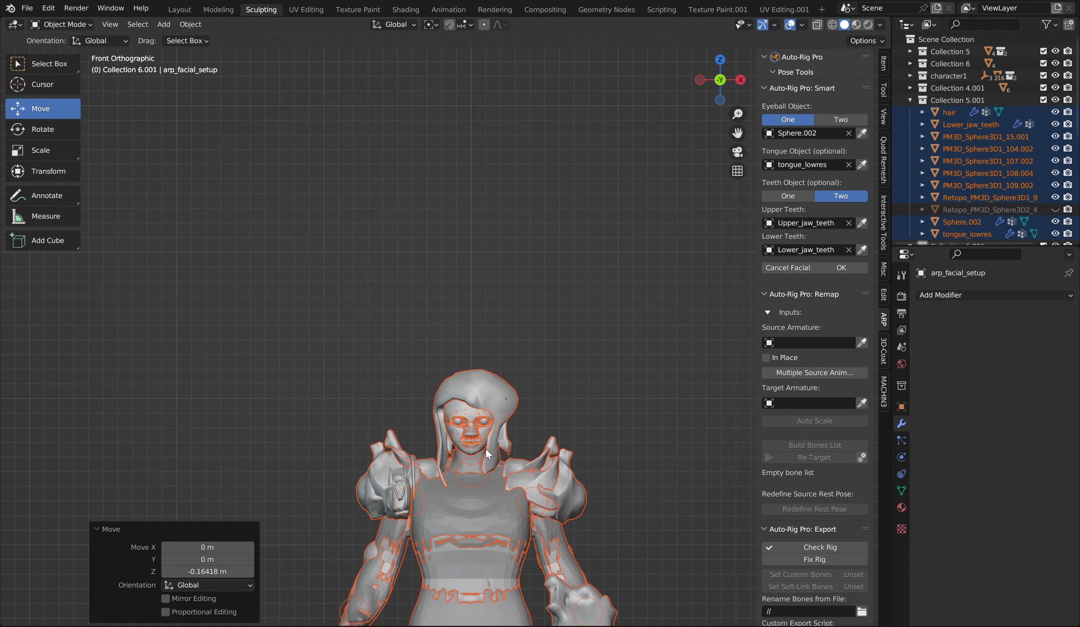
pyautogui.moveTo(737, 133); pyautogui.dragTo(706, 74)
pyautogui.scroll(4, 672, 237)
pyautogui.click(657, 232)
pyautogui.click(487, 290)
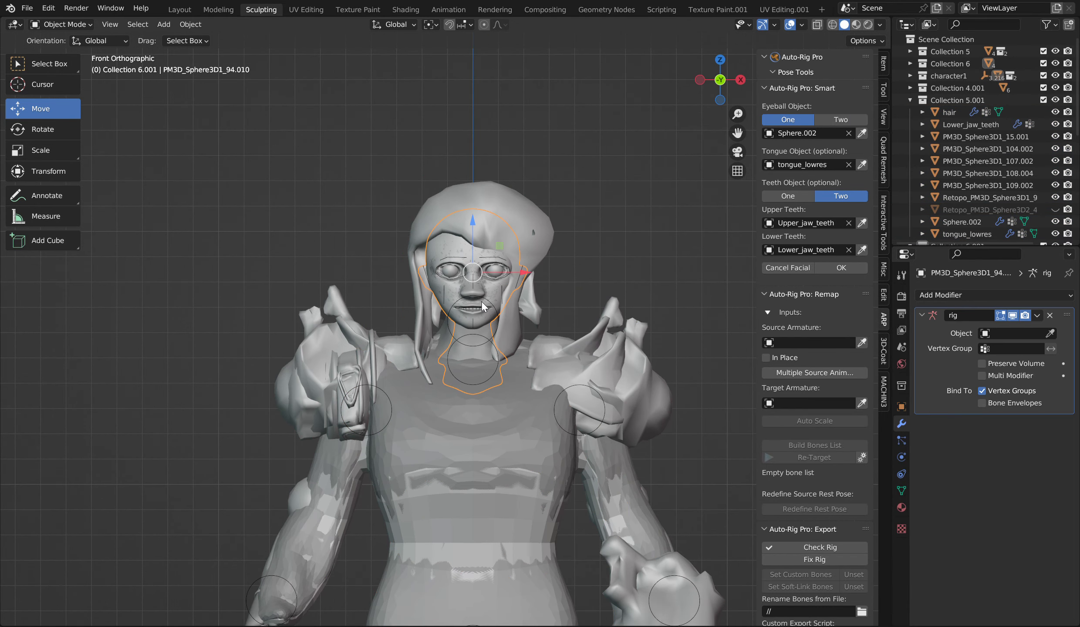
pyautogui.click(485, 301)
pyautogui.scroll(-2, 490, 192)
pyautogui.scroll(5, 562, 230)
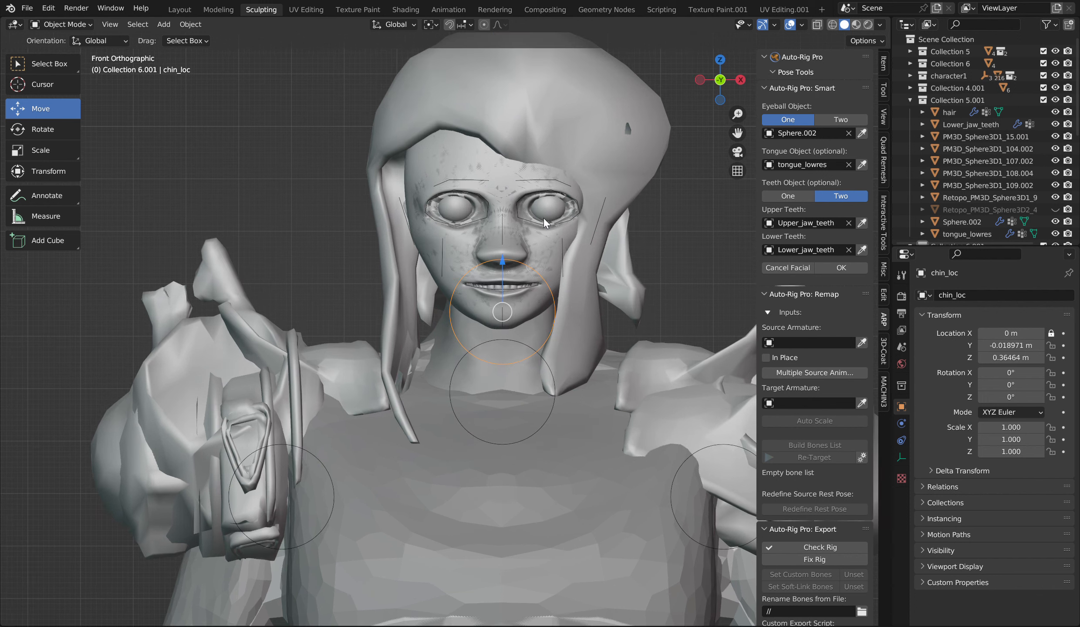
pyautogui.click(531, 178)
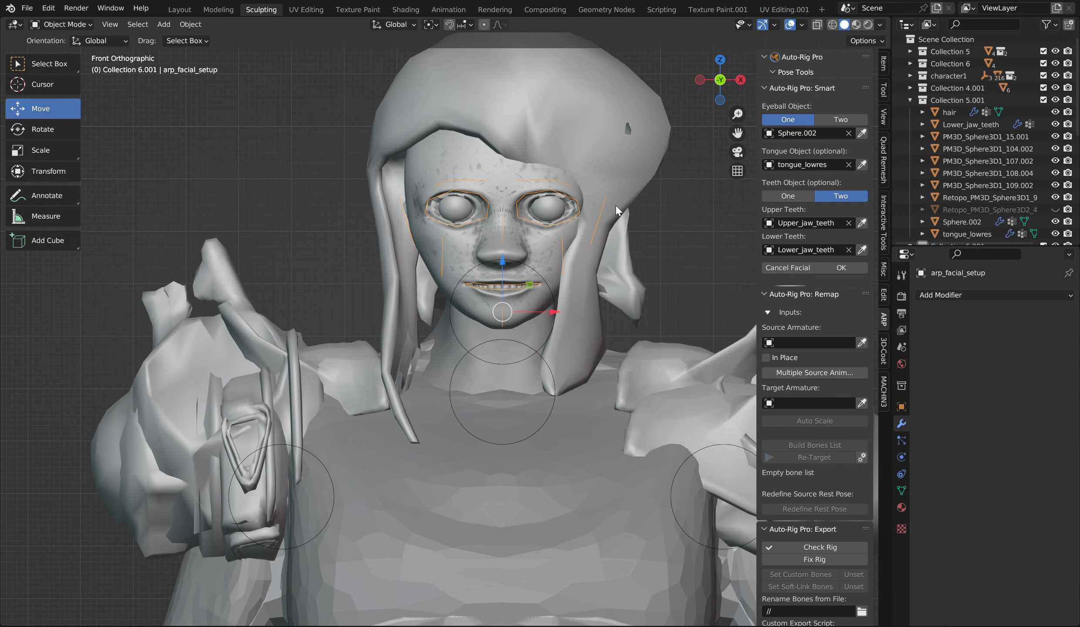
# Confirm the facial setup, then select the body markers and move them up about 0.073 m along Z
pyautogui.click(835, 269)
pyautogui.moveTo(285, 85); pyautogui.dragTo(599, 622)
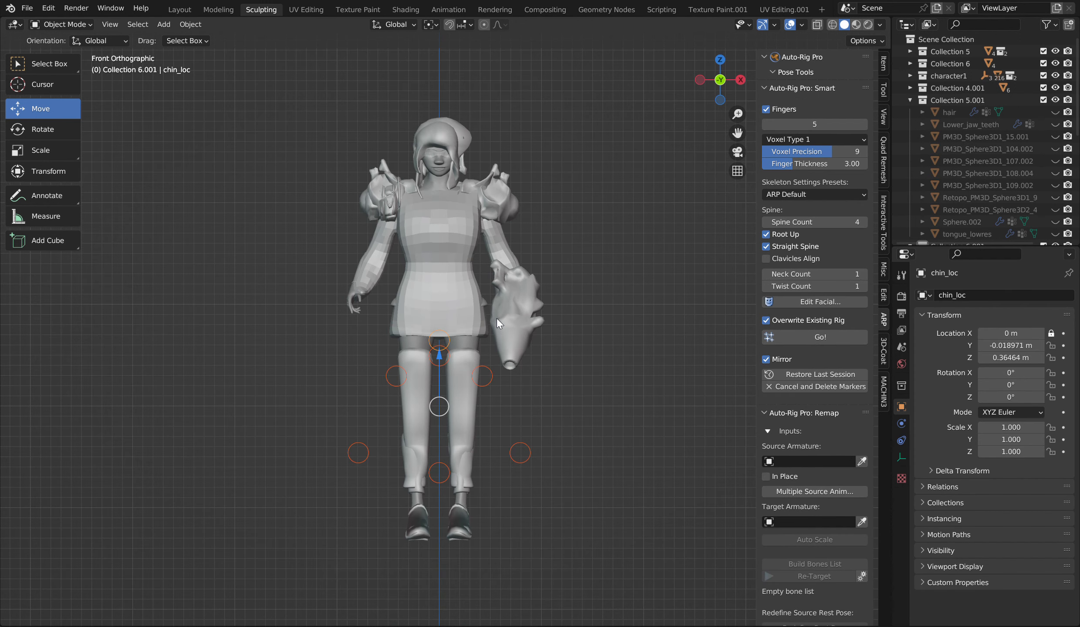
pyautogui.click(701, 80)
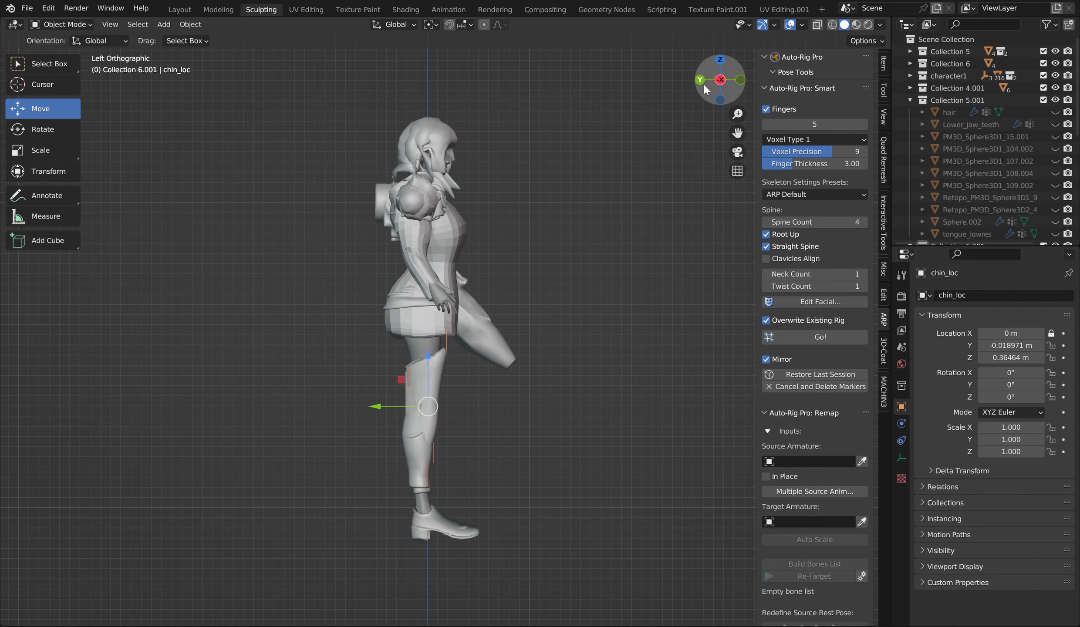
pyautogui.click(740, 83)
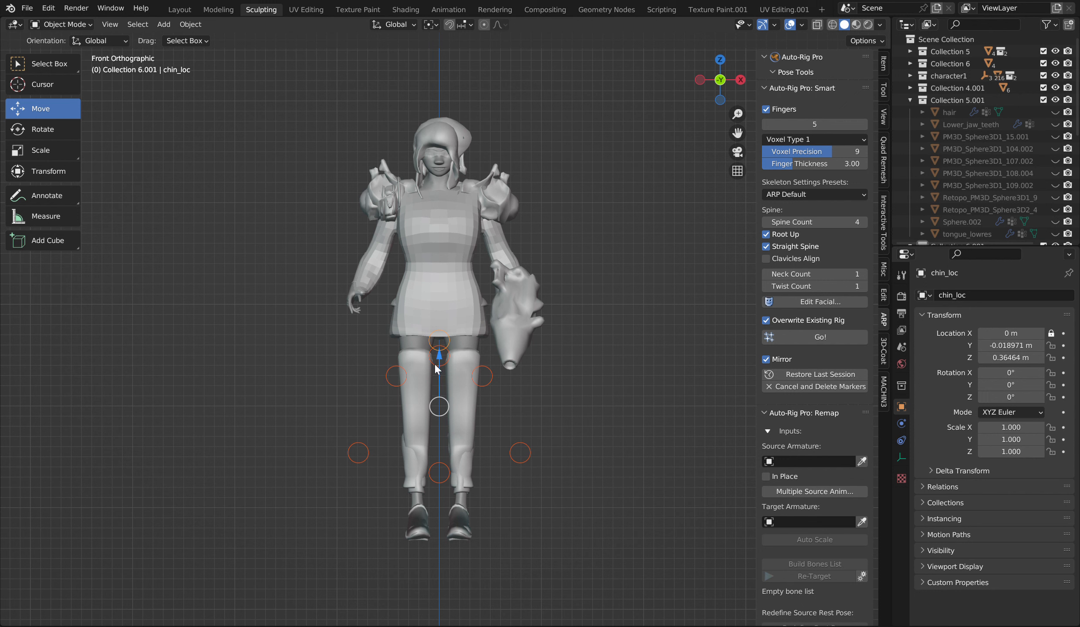
pyautogui.moveTo(437, 365)
pyautogui.mouseDown()
pyautogui.moveTo(437, 174)
pyautogui.moveTo(437, 230)
pyautogui.moveTo(416, 289)
pyautogui.mouseUp()
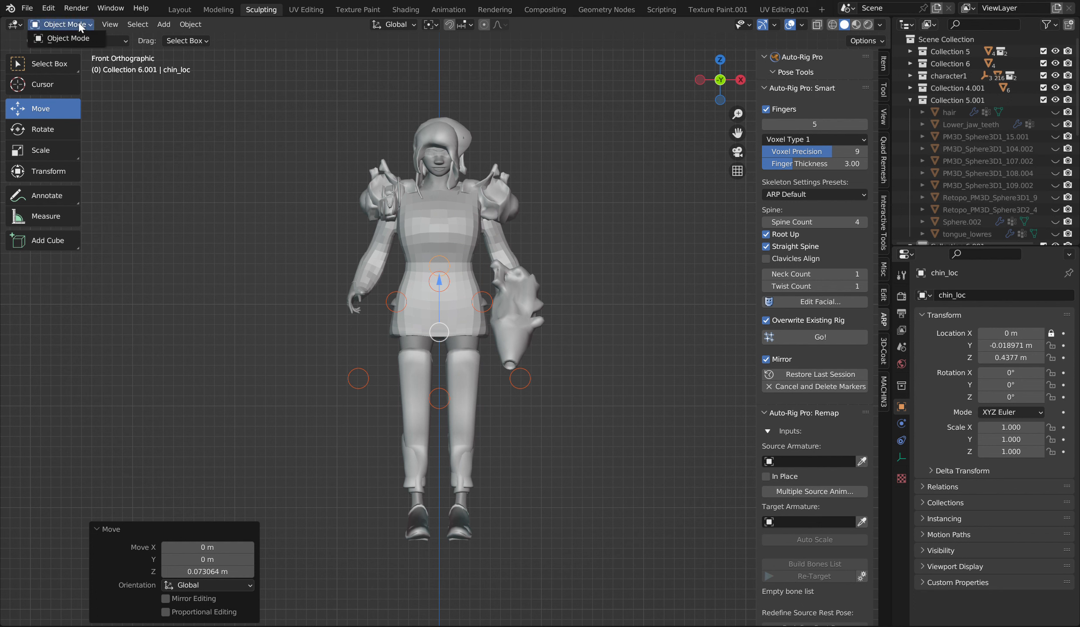
# Try to raise the mirrored shoulder marker about 0.072 m and the mirrored hand marker about 0.045 m along Z
pyautogui.click(389, 317)
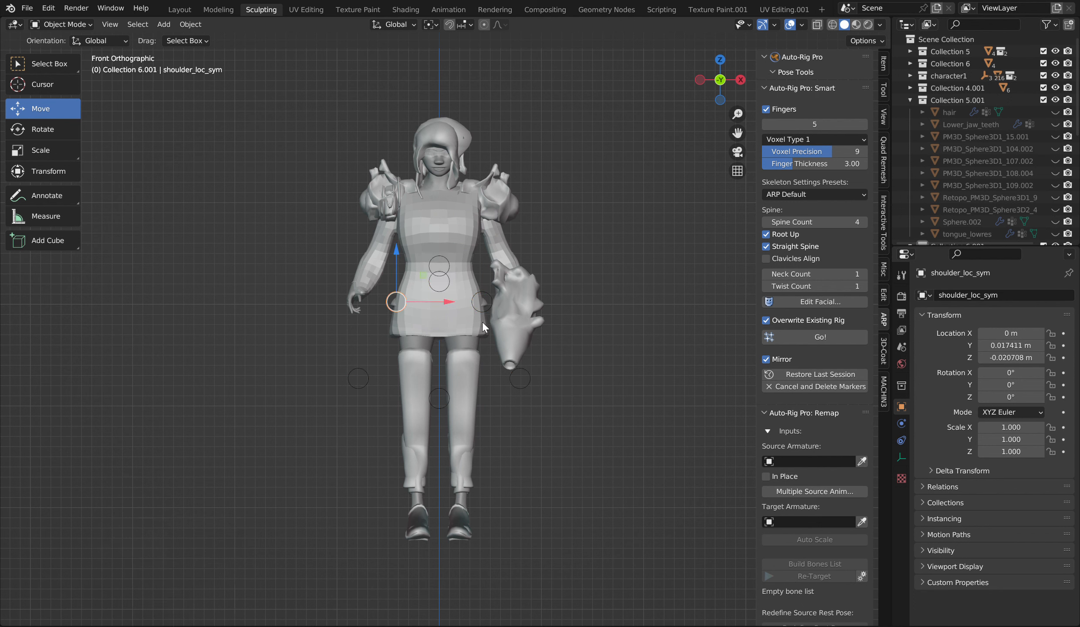
pyautogui.moveTo(412, 178); pyautogui.dragTo(408, 177)
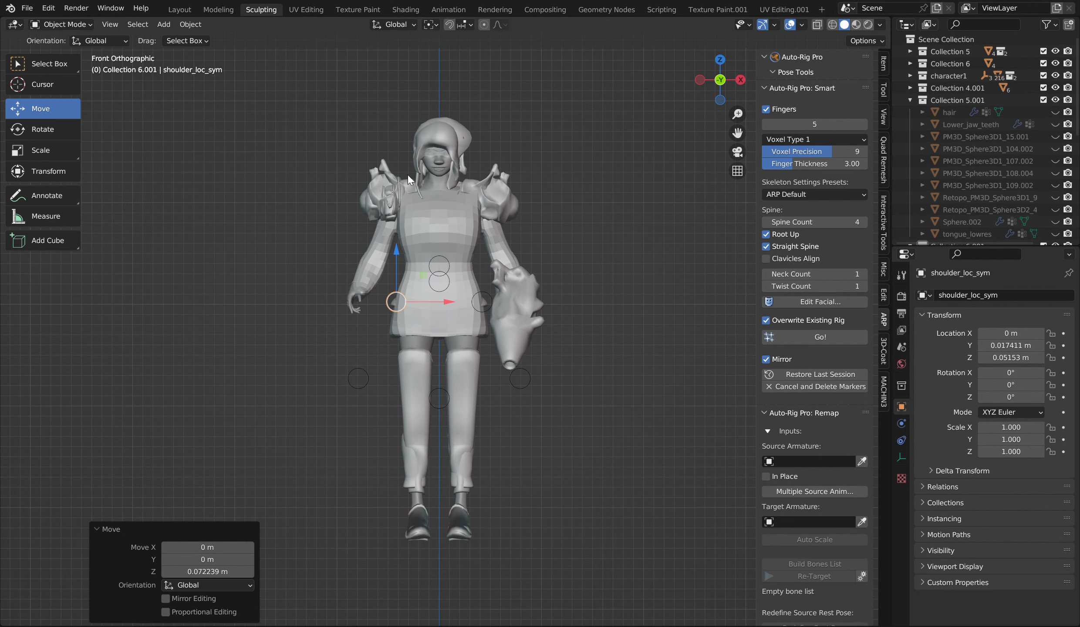
pyautogui.scroll(4, 427, 291)
pyautogui.click(281, 431)
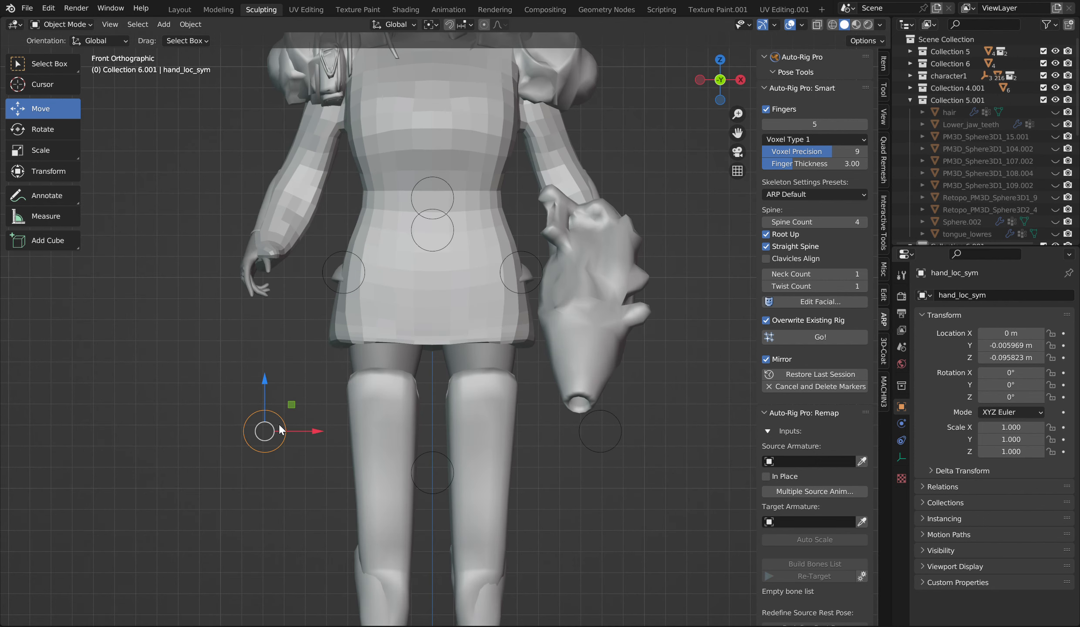
pyautogui.moveTo(270, 397); pyautogui.dragTo(258, 301)
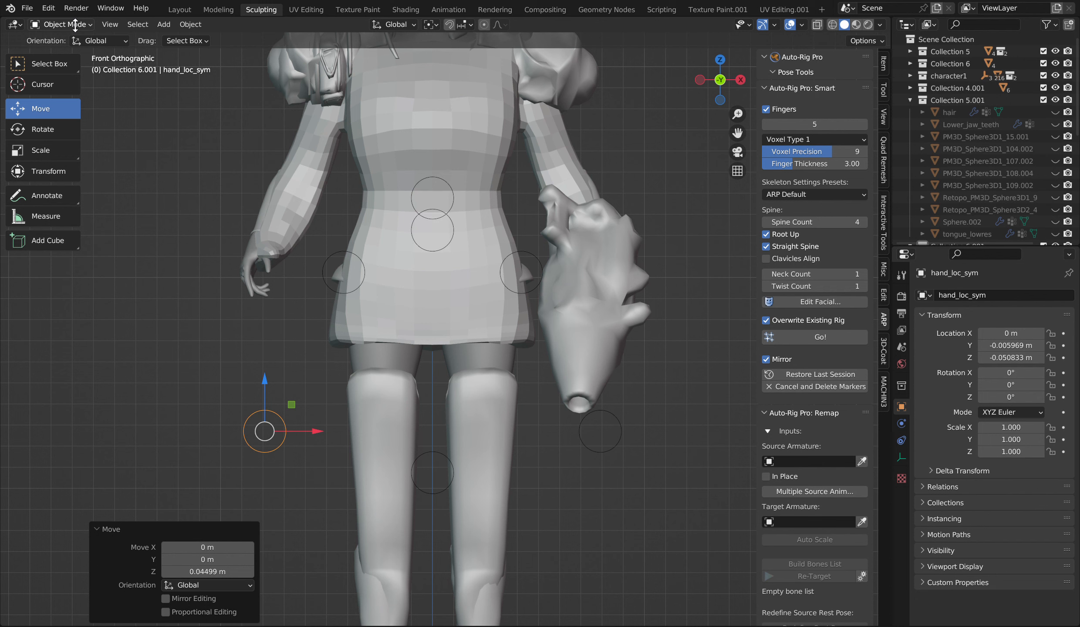
# Select the chin, neck and root markers plus the shoulder and hand markers on both sides and delete them
pyautogui.scroll(-8, 1022, 184)
pyautogui.scroll(-2, 1022, 188)
pyautogui.scroll(-5, 575, 334)
pyautogui.scroll(4, 500, 358)
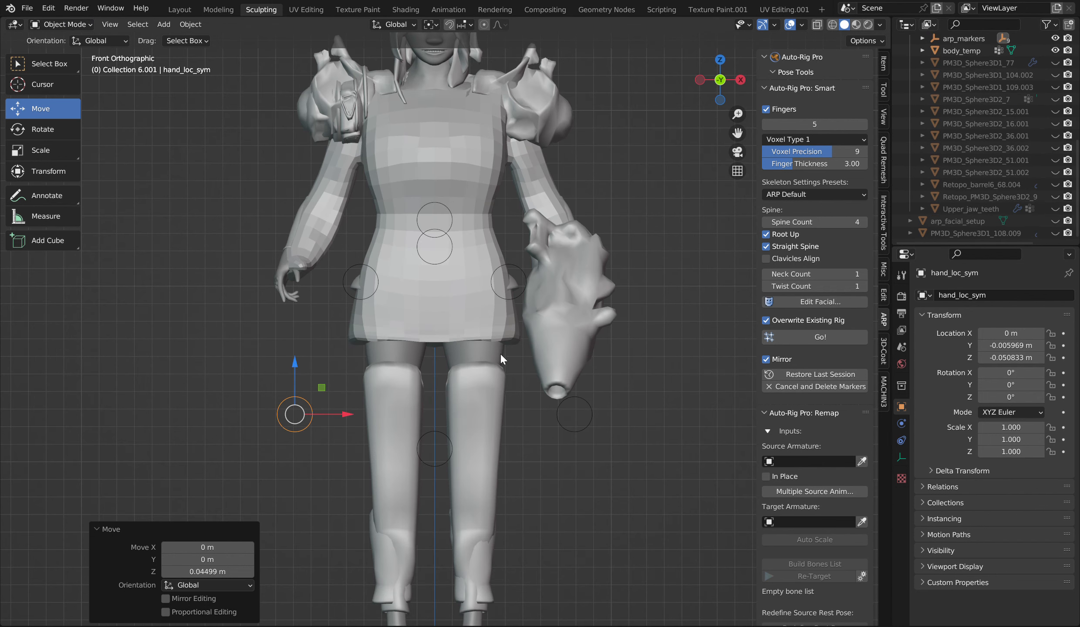
pyautogui.click(561, 423)
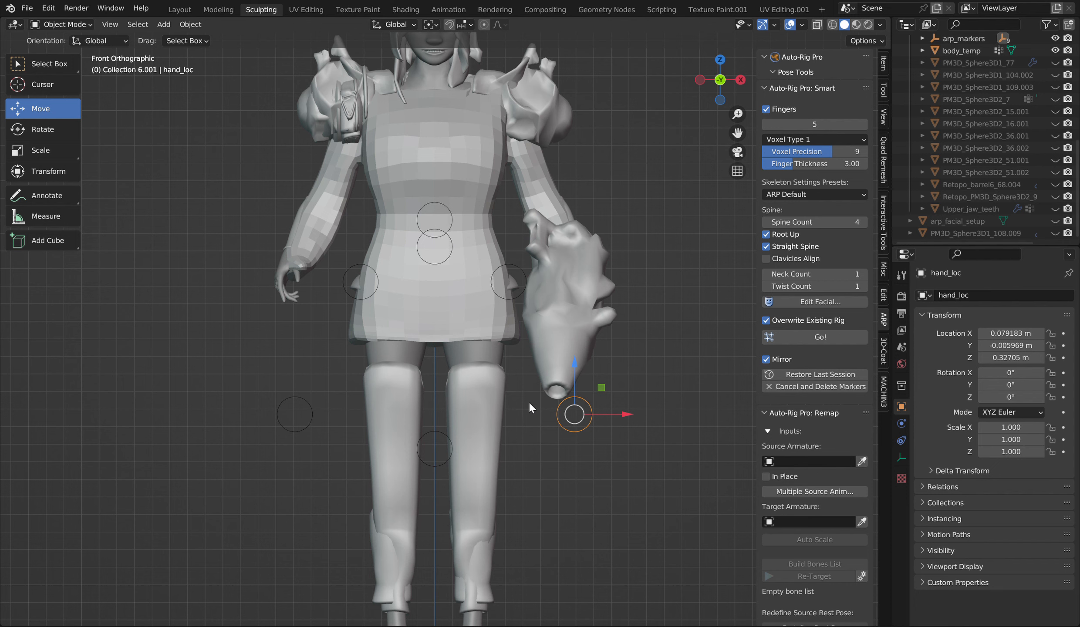
pyautogui.scroll(10, 1021, 179)
pyautogui.scroll(2, 701, 231)
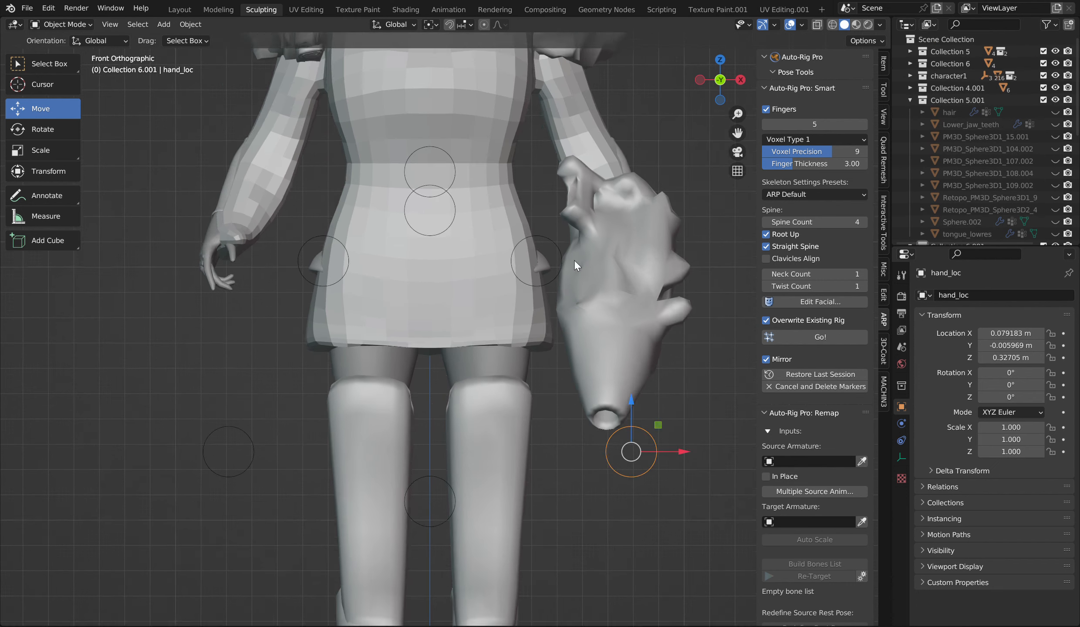
pyautogui.scroll(-1, 507, 251)
pyautogui.click(519, 247)
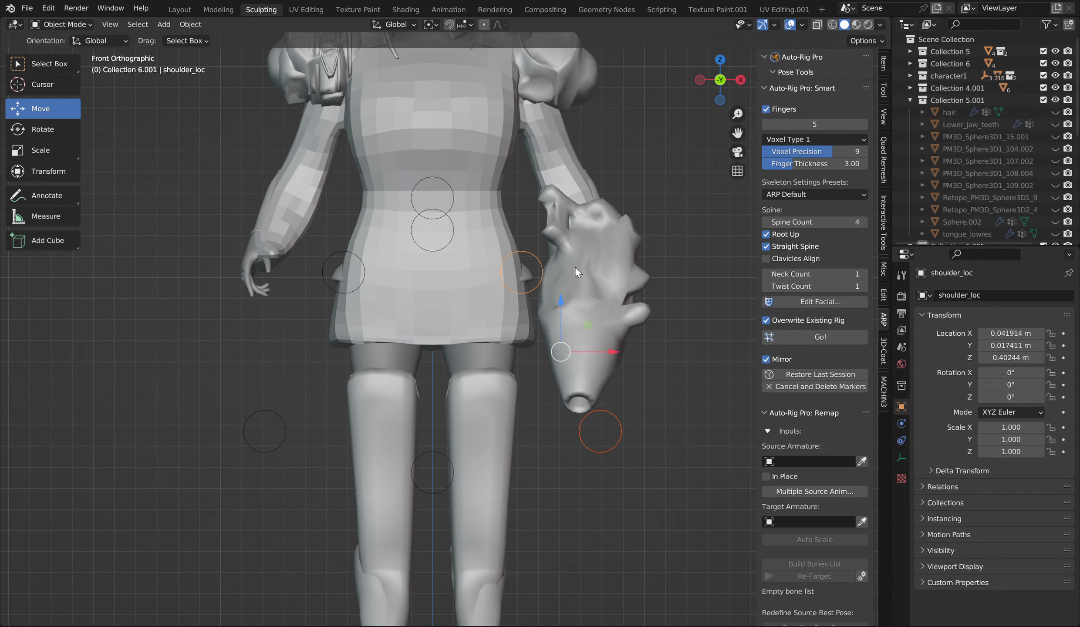
pyautogui.click(446, 223)
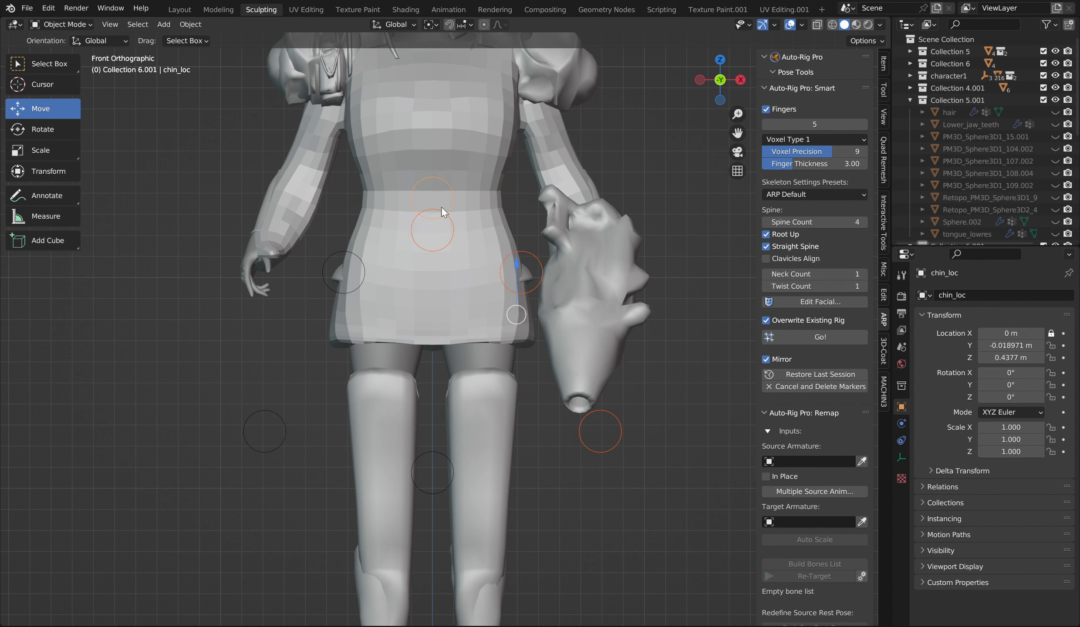
pyautogui.keyDown('shift'); pyautogui.click(326, 256); pyautogui.keyUp('shift')
pyautogui.keyDown('shift'); pyautogui.click(258, 418); pyautogui.keyUp('shift')
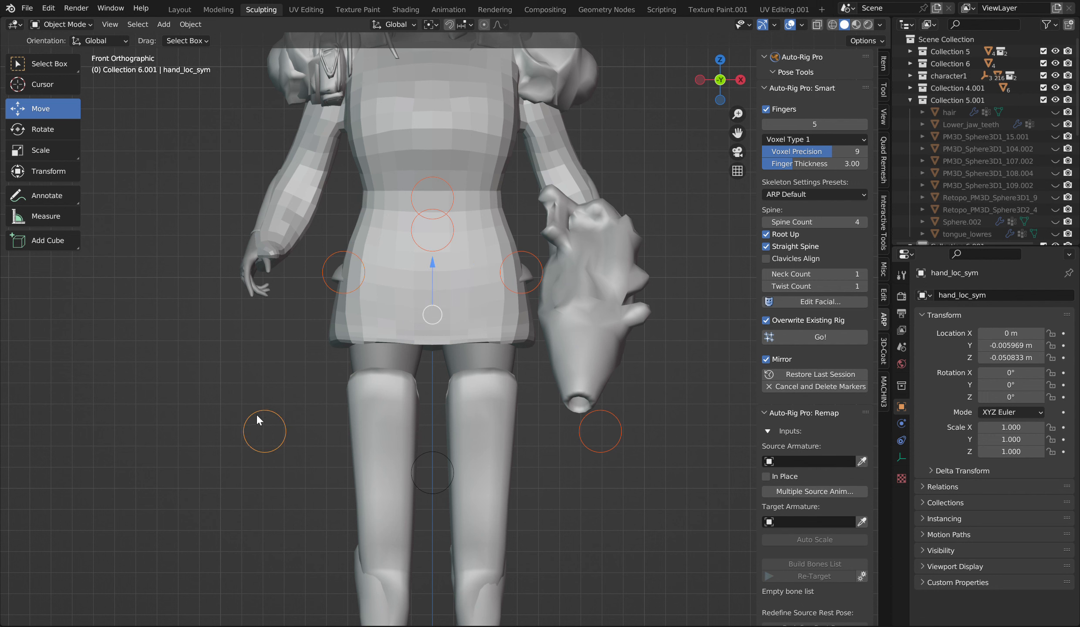
pyautogui.keyDown('shift'); pyautogui.click(423, 456); pyautogui.keyUp('shift')
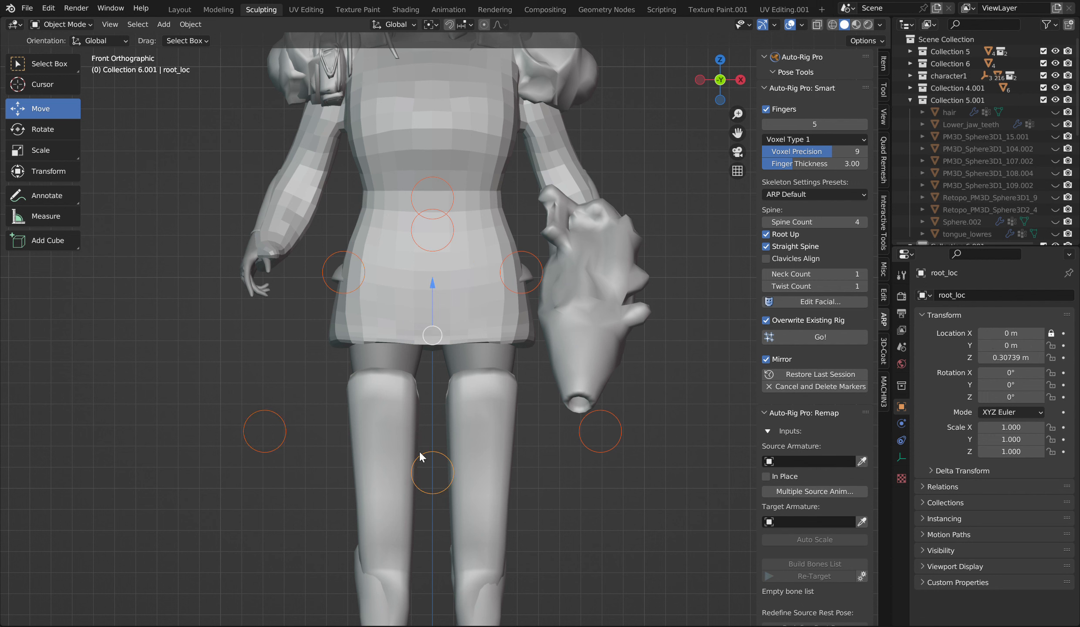
pyautogui.press('Delete')
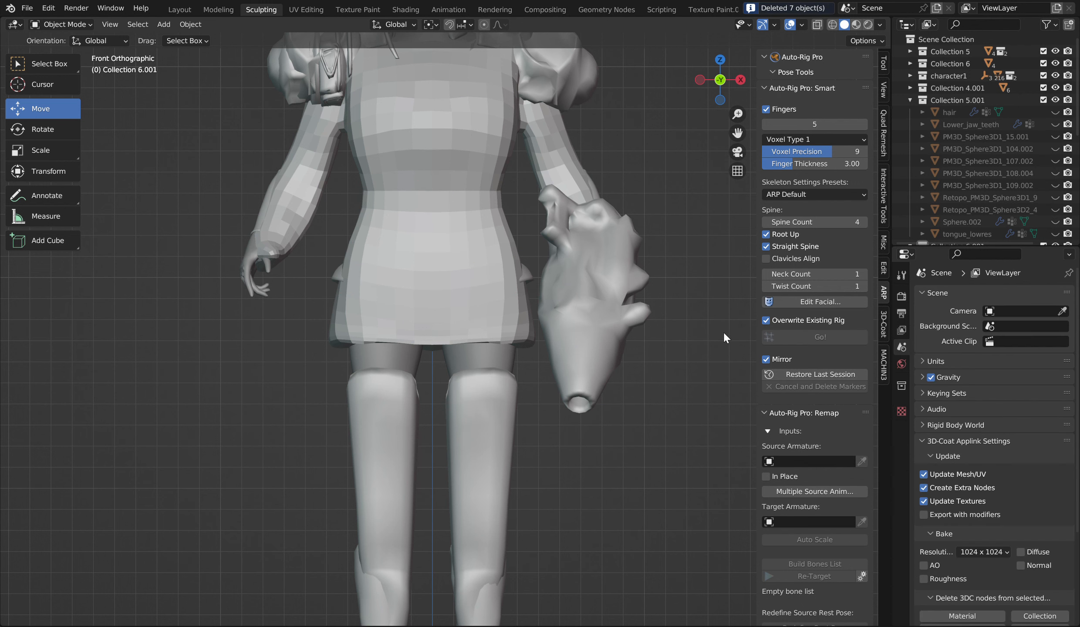
# Delete the two remaining foot markers below the character
pyautogui.press('Home')
pyautogui.moveTo(319, 135)
pyautogui.mouseDown()
pyautogui.moveTo(441, 494)
pyautogui.moveTo(561, 622)
pyautogui.mouseUp()
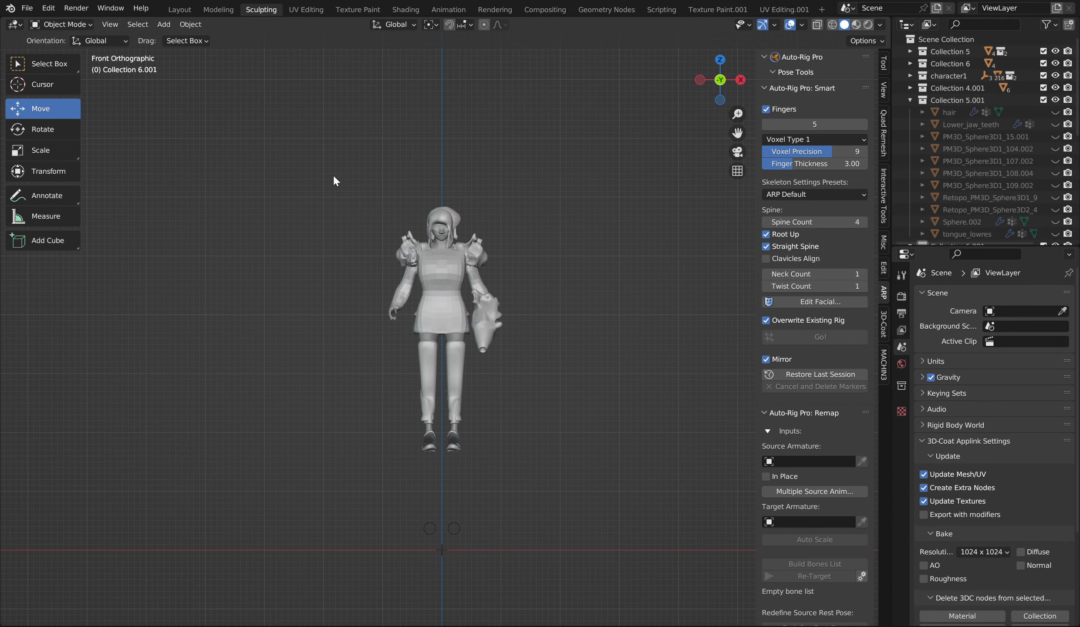
pyautogui.click(434, 528)
pyautogui.click(435, 527)
pyautogui.press('Delete')
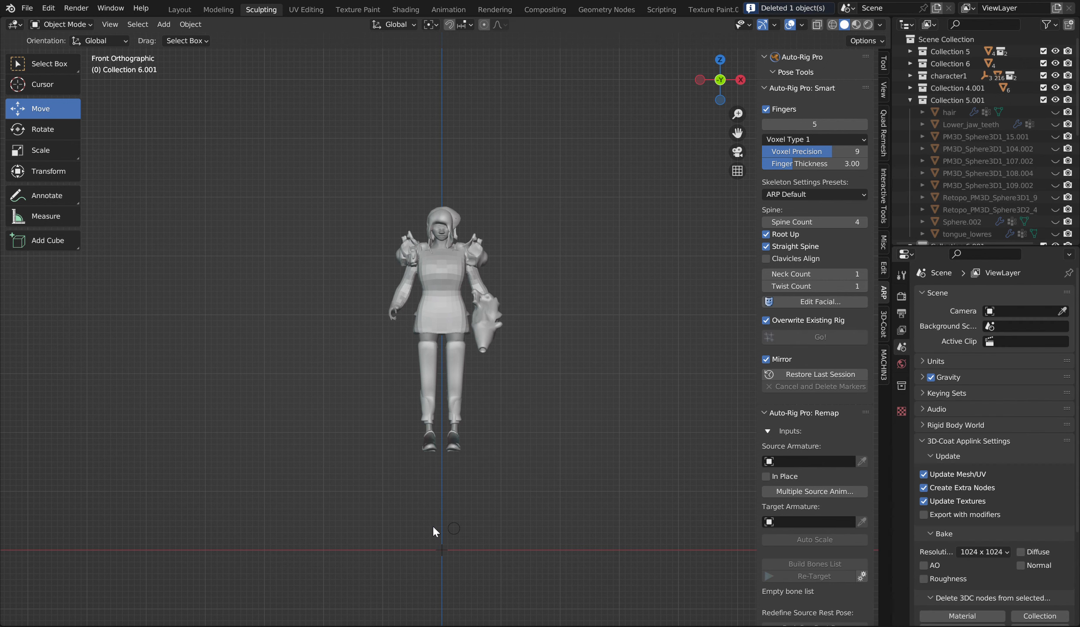
pyautogui.moveTo(431, 525); pyautogui.dragTo(483, 572)
pyautogui.press('Delete')
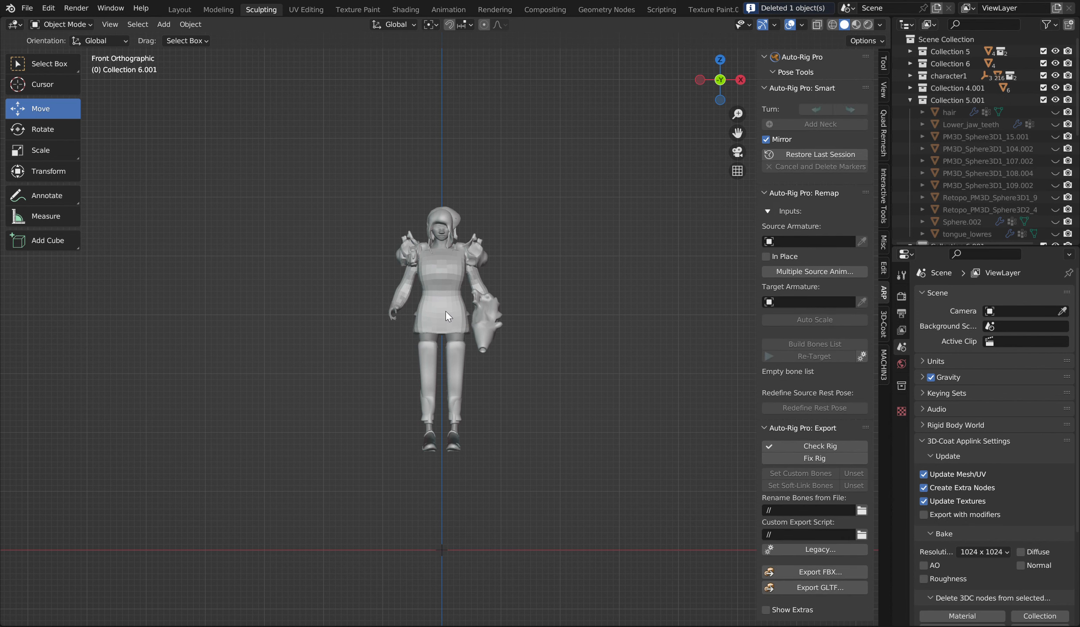
# Select the Retopo_PM3D_Sphere3D1_94.010 mesh and restore the last Auto-Rig Pro Smart session
pyautogui.scroll(2, 445, 311)
pyautogui.scroll(-3, 445, 311)
pyautogui.moveTo(727, 66); pyautogui.dragTo(499, 335)
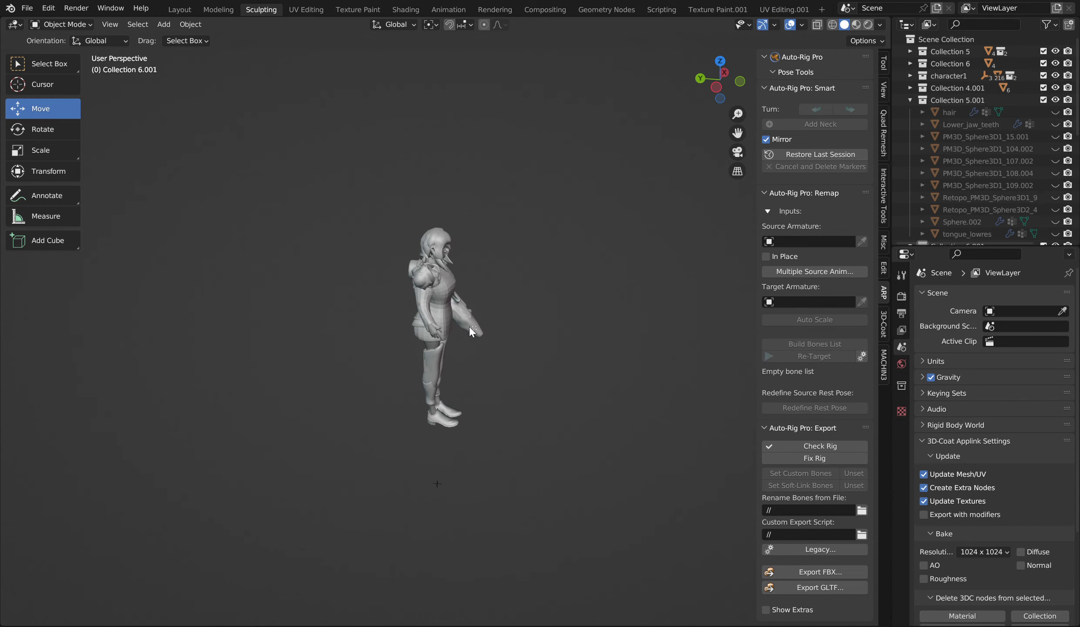
pyautogui.click(740, 81)
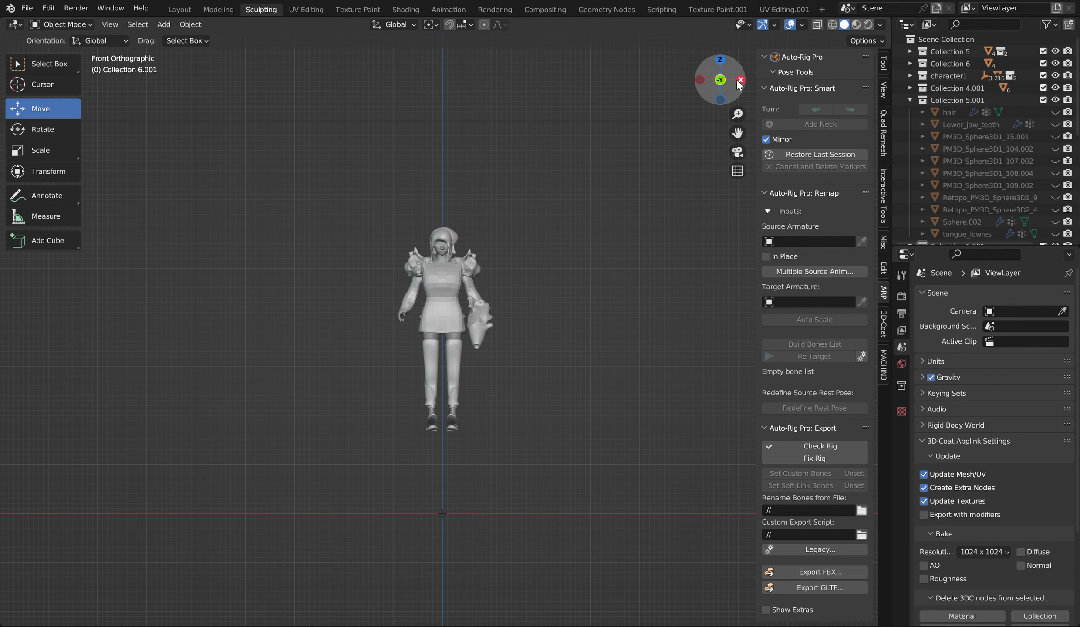
pyautogui.scroll(2, 494, 274)
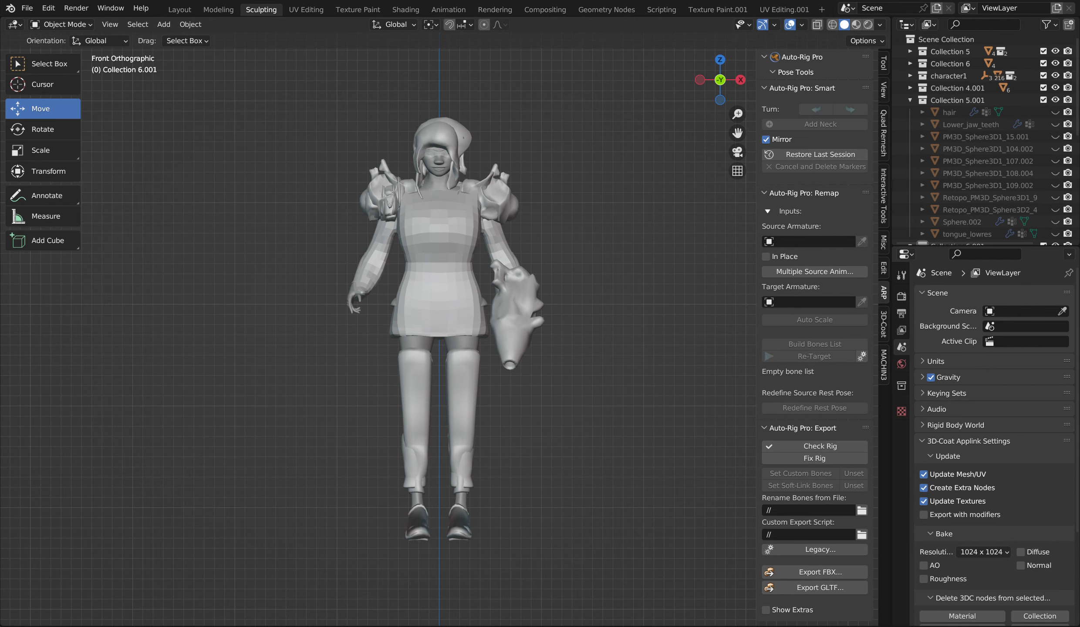
pyautogui.click(990, 197)
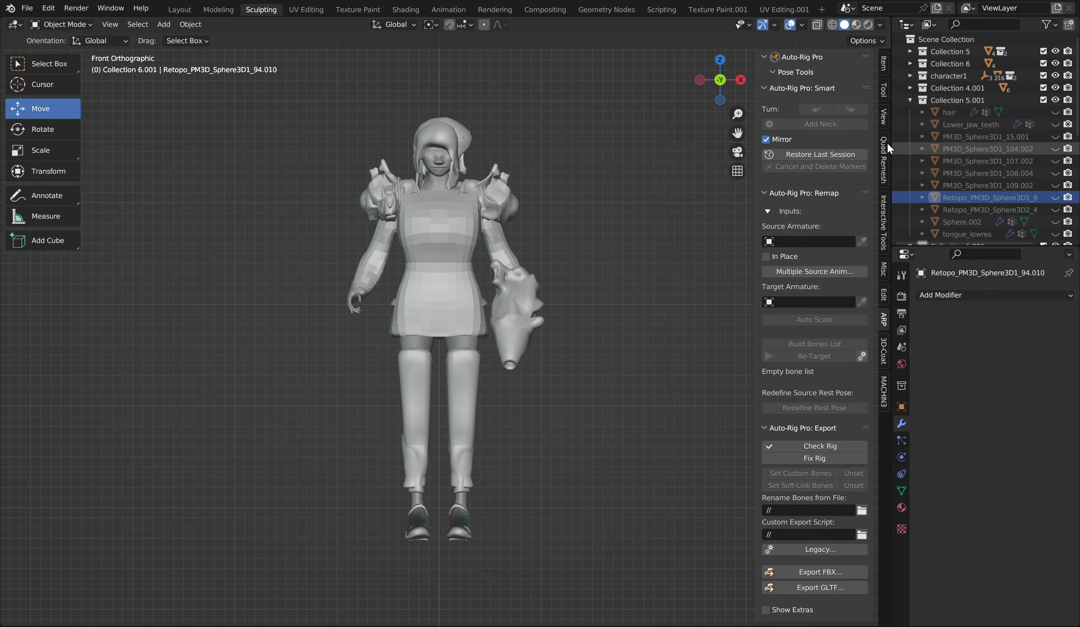
pyautogui.click(815, 155)
# Select the facial marker vertices and leave mesh editing for Object Mode
pyautogui.scroll(-4, 466, 318)
pyautogui.scroll(-5, 466, 319)
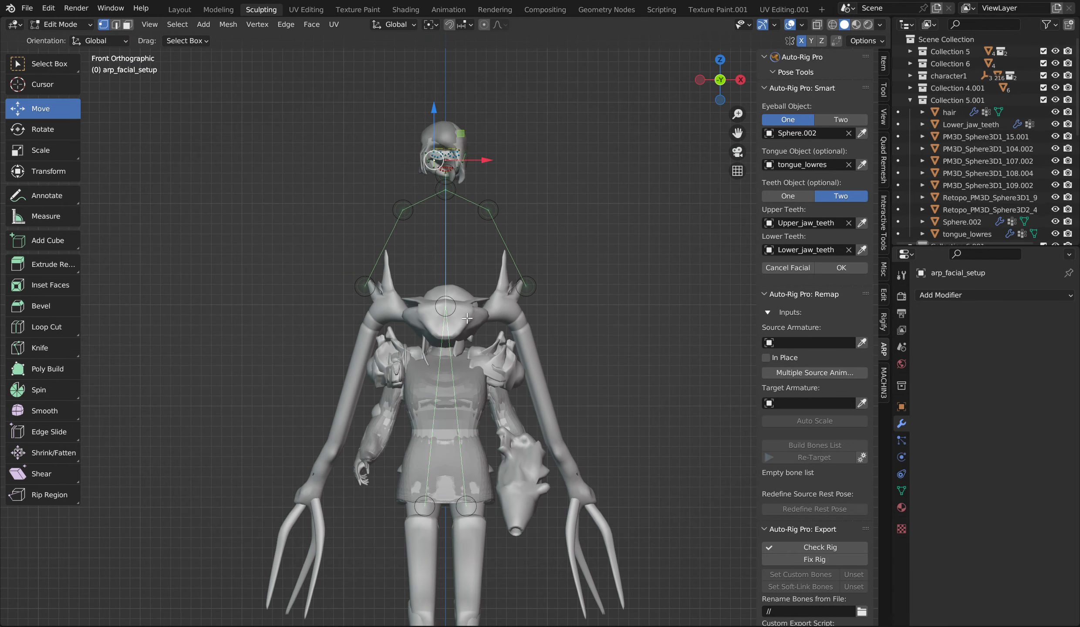
pyautogui.scroll(3, 520, 284)
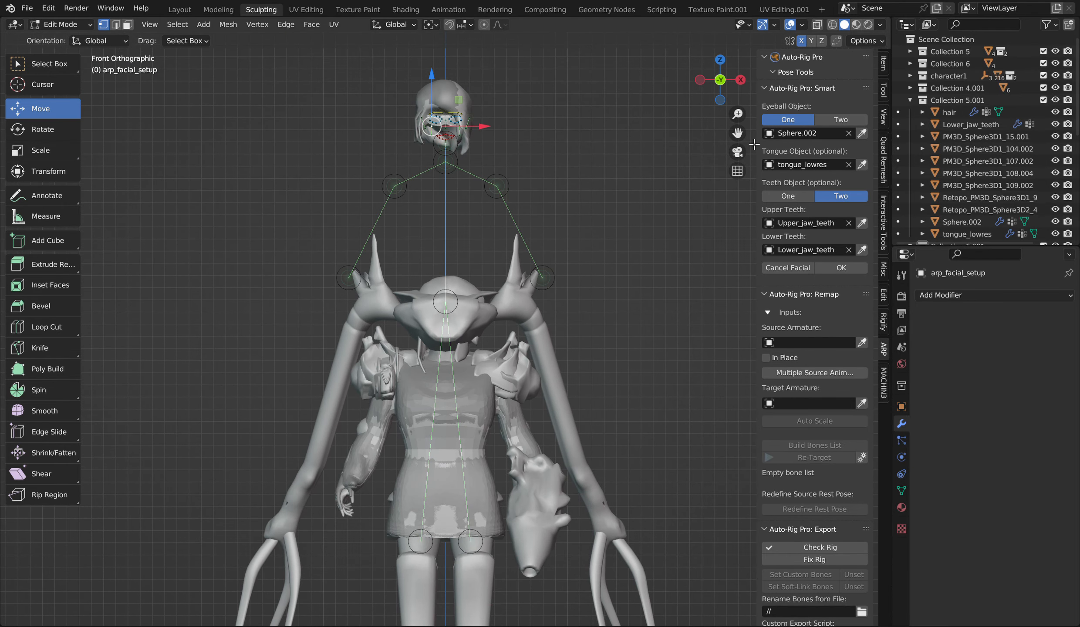
pyautogui.keyDown('shift'); pyautogui.moveTo(518, 313); pyautogui.dragTo(542, 216, button='middle'); pyautogui.keyUp('shift')
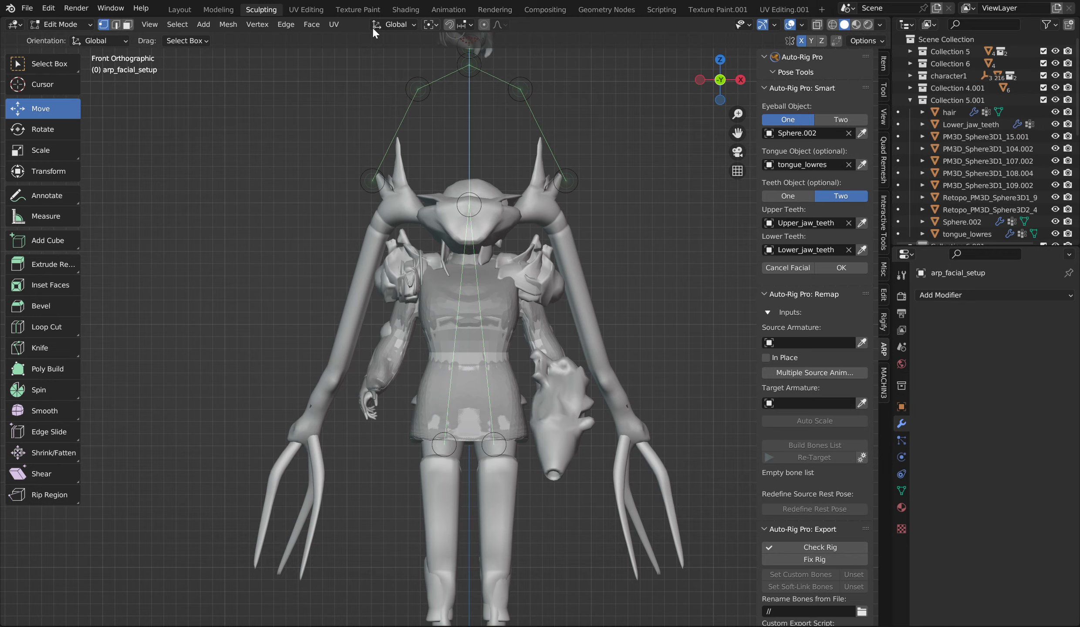
pyautogui.scroll(-3, 514, 120)
pyautogui.moveTo(328, 145); pyautogui.dragTo(640, 586)
pyautogui.scroll(3, 473, 185)
pyautogui.scroll(-2, 474, 185)
pyautogui.click(48, 25)
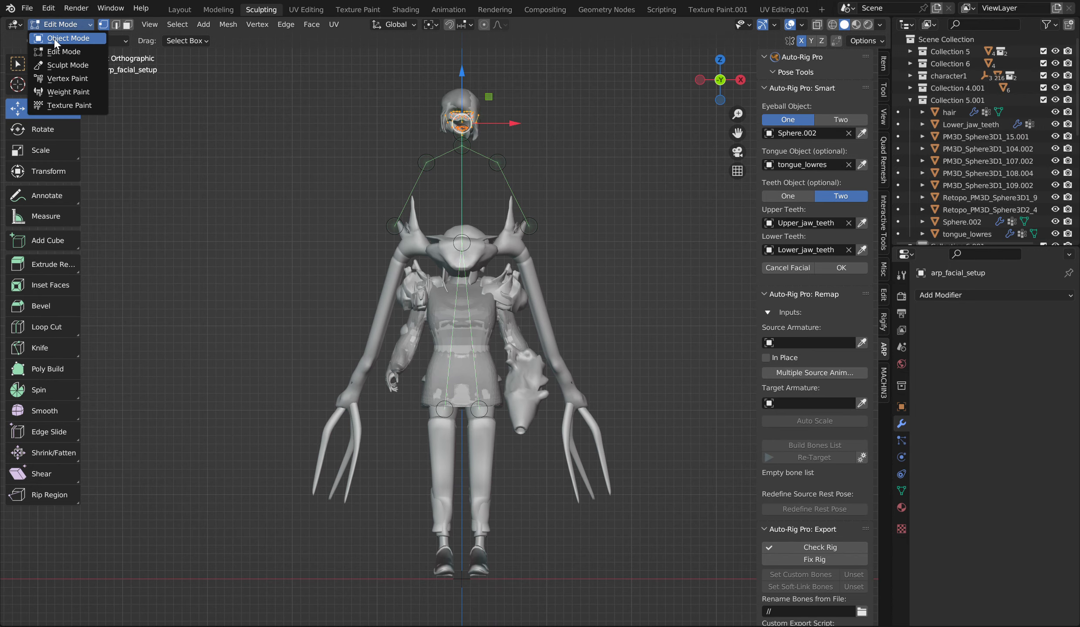
pyautogui.click(55, 39)
# Select only the hand marker on the creature-arm side and lower it about 0.171 m along Z to hand height
pyautogui.click(459, 146)
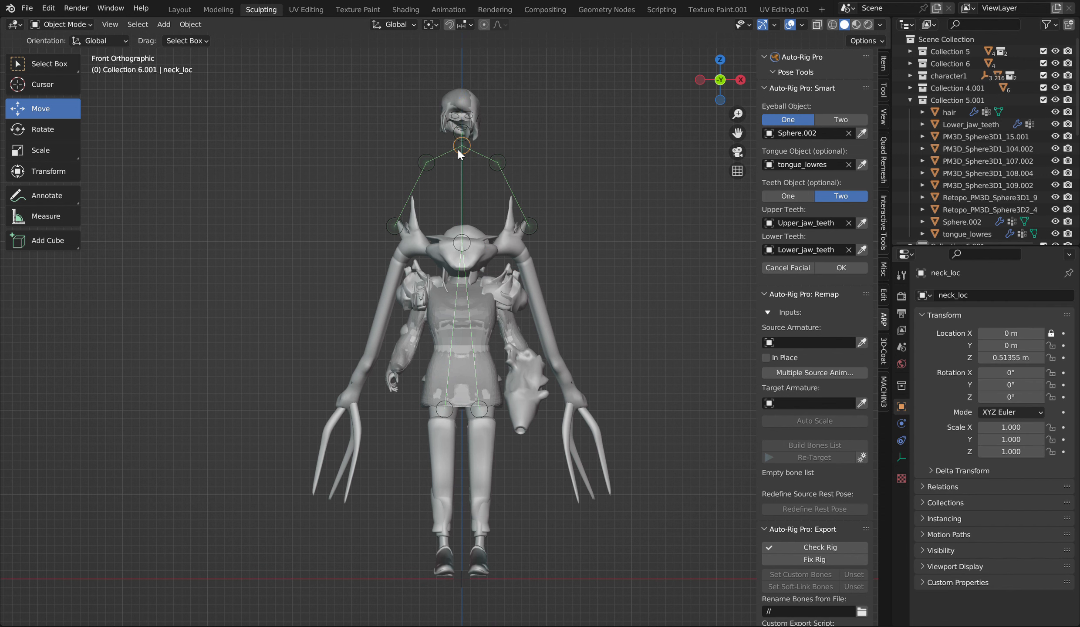
pyautogui.moveTo(318, 96); pyautogui.dragTo(624, 509)
pyautogui.click(447, 152)
pyautogui.keyDown('shift'); pyautogui.click(429, 158); pyautogui.keyUp('shift')
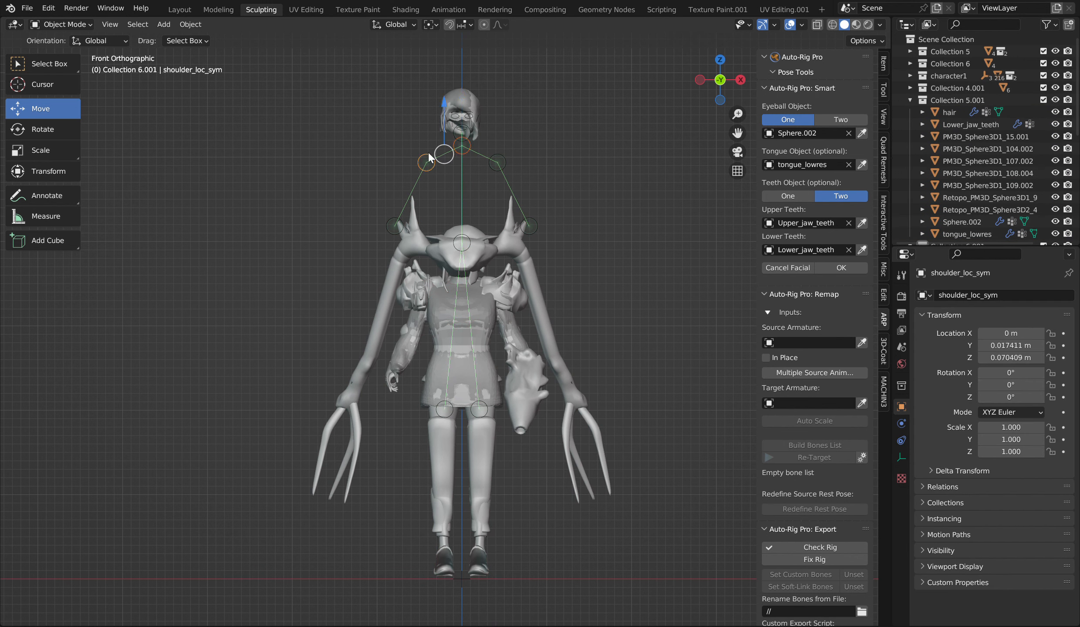
pyautogui.click(393, 225)
pyautogui.click(529, 226)
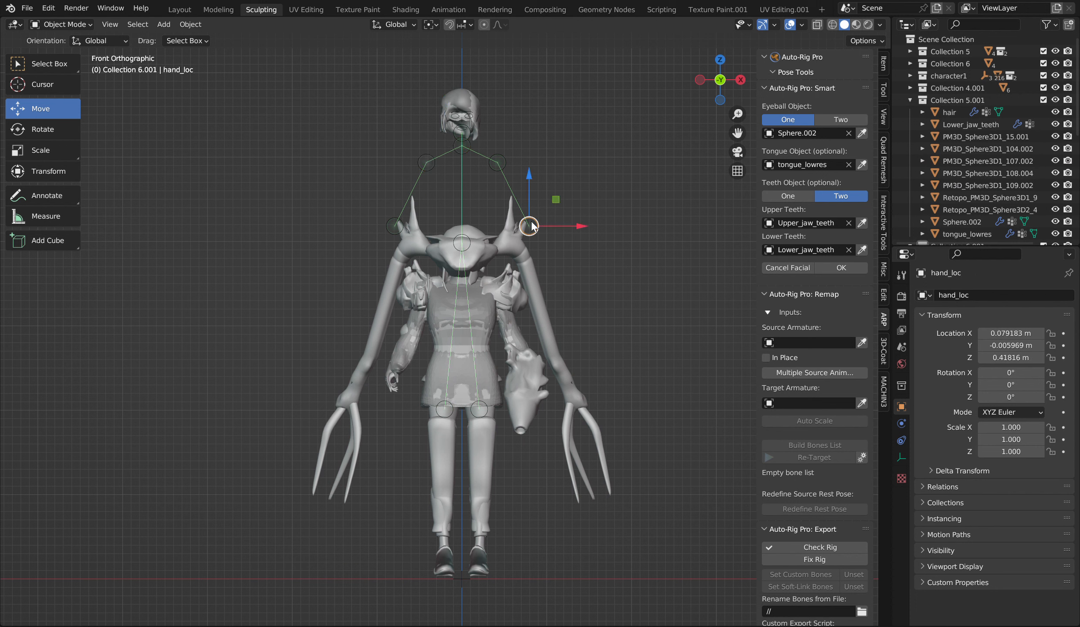
pyautogui.moveTo(531, 187); pyautogui.dragTo(559, 333)
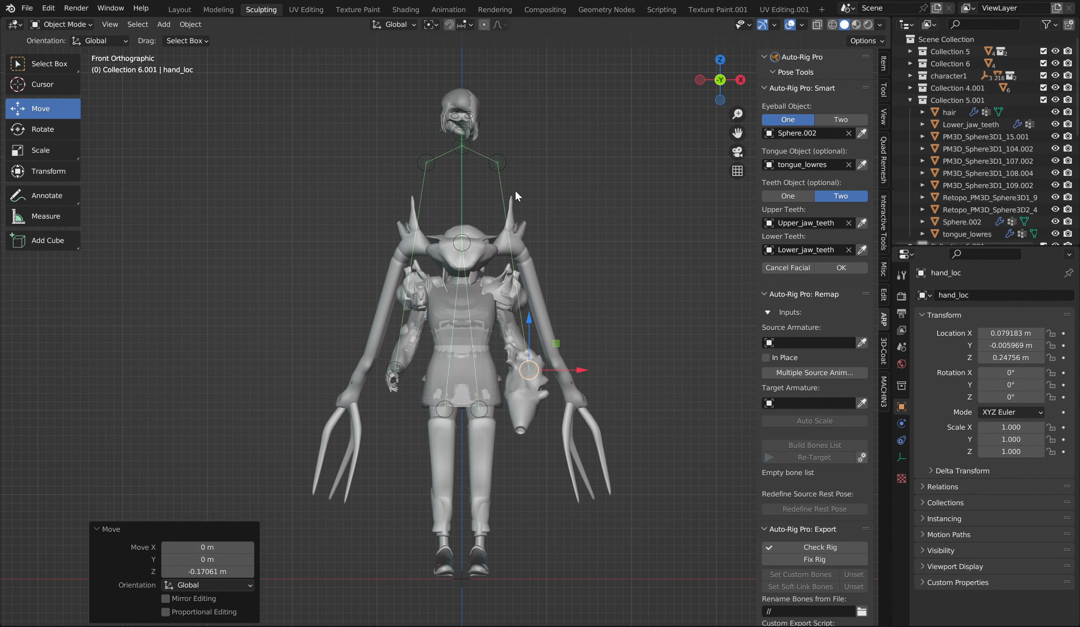
# Lower the shoulder marker about 0.161 m along Z and shift it about 0.007 m outward along X
pyautogui.click(497, 164)
pyautogui.moveTo(498, 116); pyautogui.dragTo(522, 294)
pyautogui.scroll(4, 522, 293)
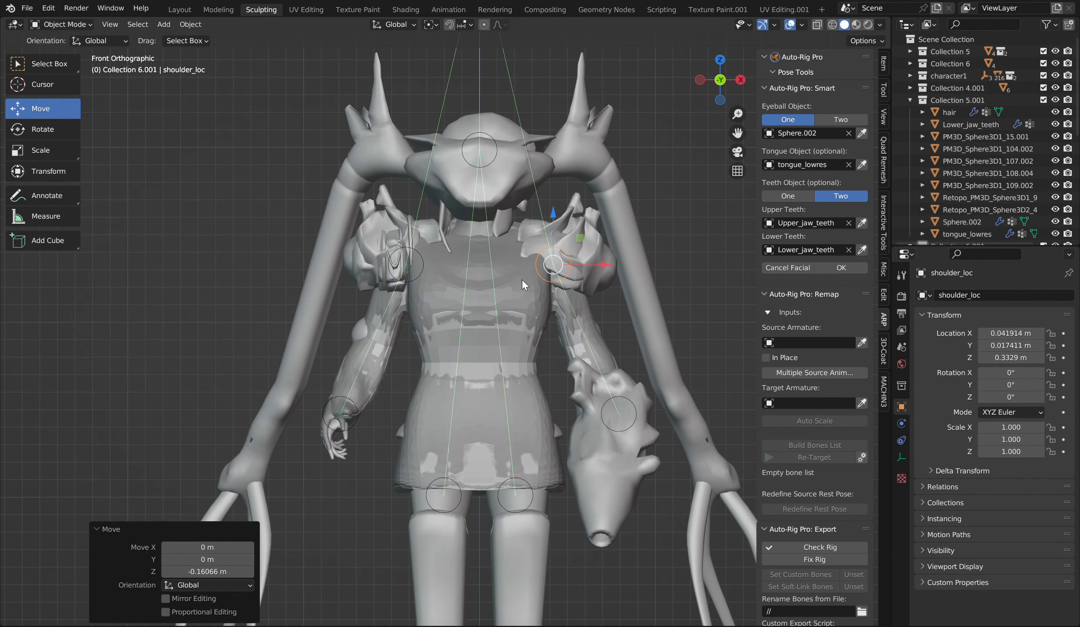
pyautogui.click(554, 265)
pyautogui.moveTo(591, 257); pyautogui.dragTo(624, 271)
pyautogui.hotkey('ctrl', 'z')
# Lower the neck marker along Z to the base of the neck and the root marker about 0.177 m to the pelvis
pyautogui.scroll(-2, 683, 164)
pyautogui.moveTo(740, 136); pyautogui.dragTo(766, 270)
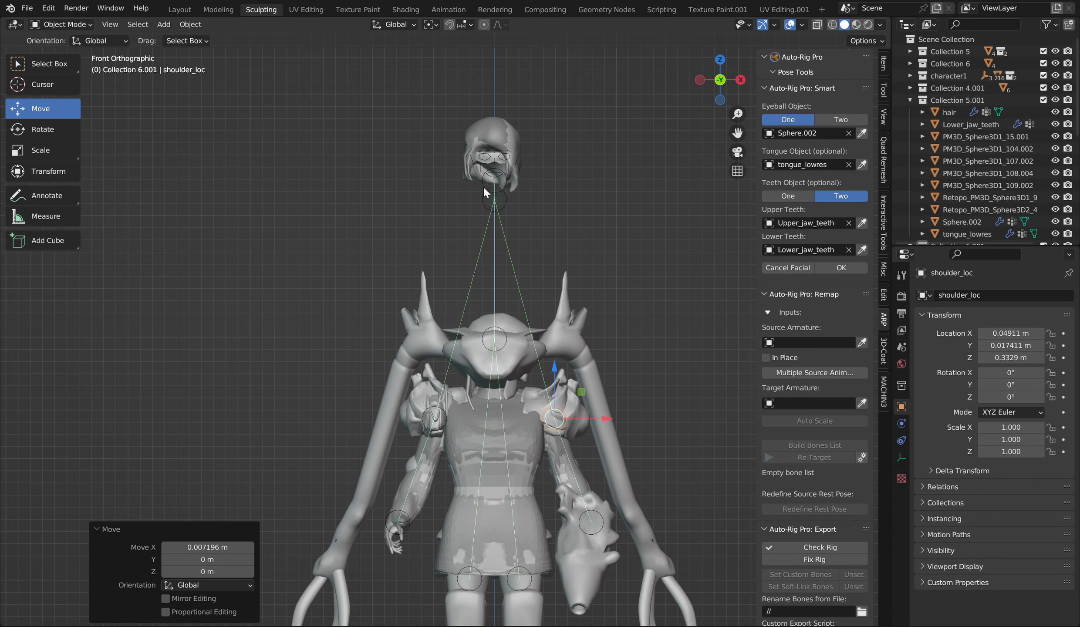
pyautogui.click(492, 201)
pyautogui.moveTo(497, 170); pyautogui.dragTo(494, 370)
pyautogui.click(501, 332)
pyautogui.moveTo(494, 301); pyautogui.dragTo(450, 519)
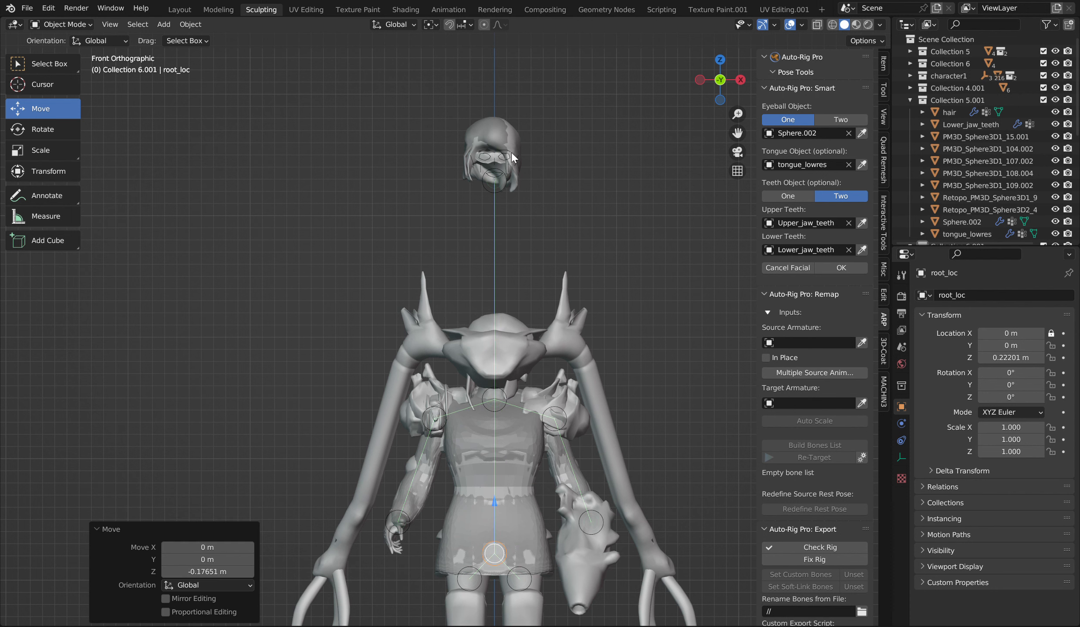
# Select the facial setup marker mesh and lower it about 0.159 m along Z to the character's head
pyautogui.click(497, 176)
pyautogui.click(496, 177)
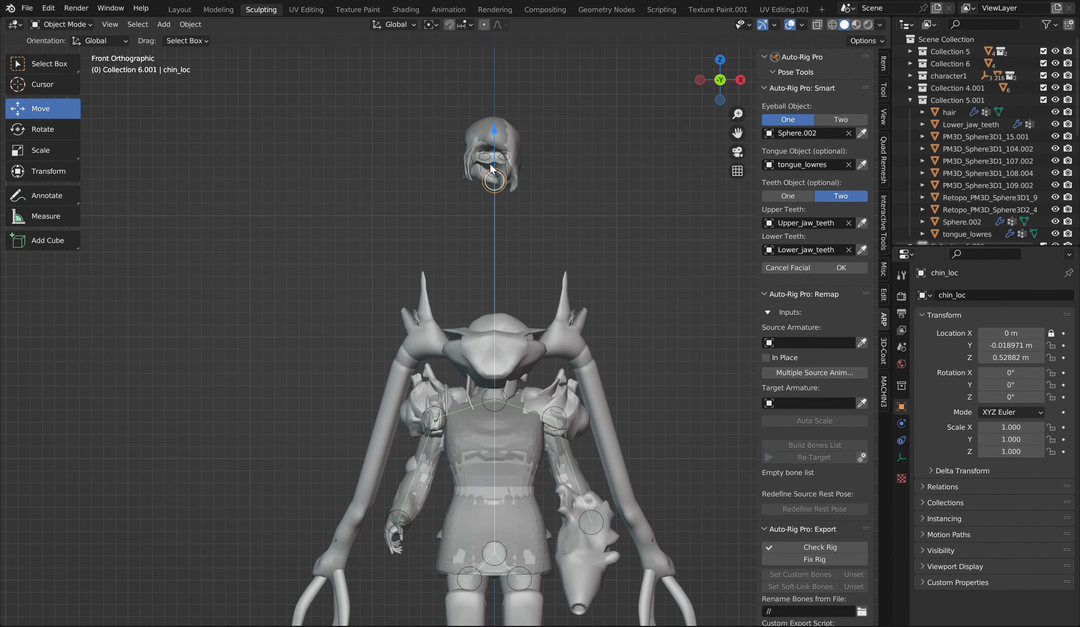
pyautogui.click(486, 161)
pyautogui.moveTo(494, 333); pyautogui.dragTo(463, 505)
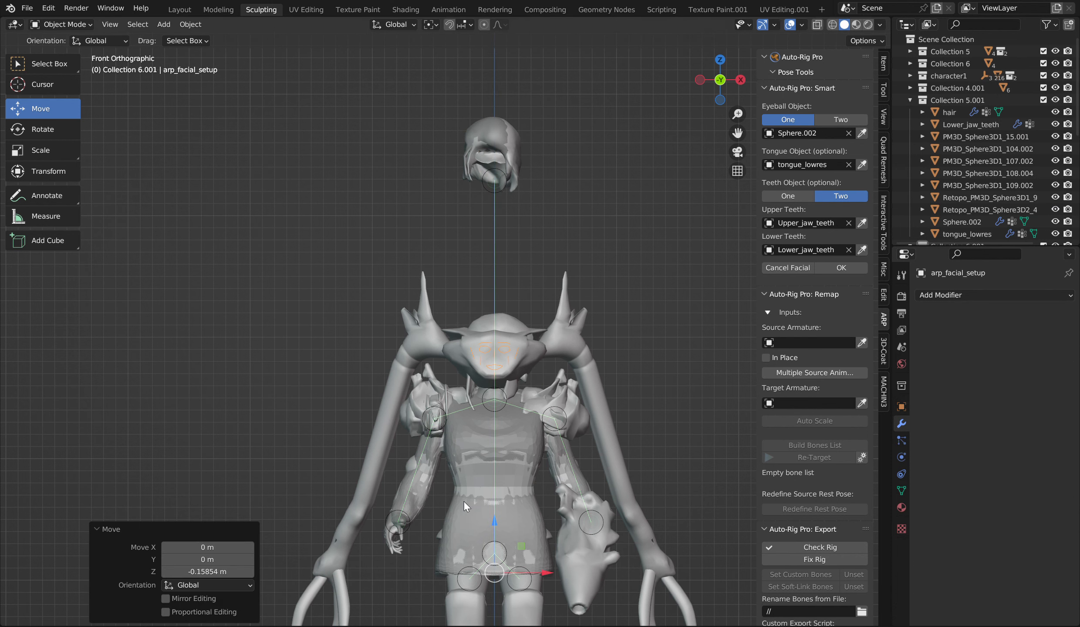
# Lower the floating head-covering meshes, including the hood, along Z onto the character's head
pyautogui.moveTo(691, 172); pyautogui.dragTo(455, 188, button='middle')
pyautogui.click(477, 195)
pyautogui.moveTo(485, 179); pyautogui.dragTo(466, 322)
pyautogui.click(479, 198)
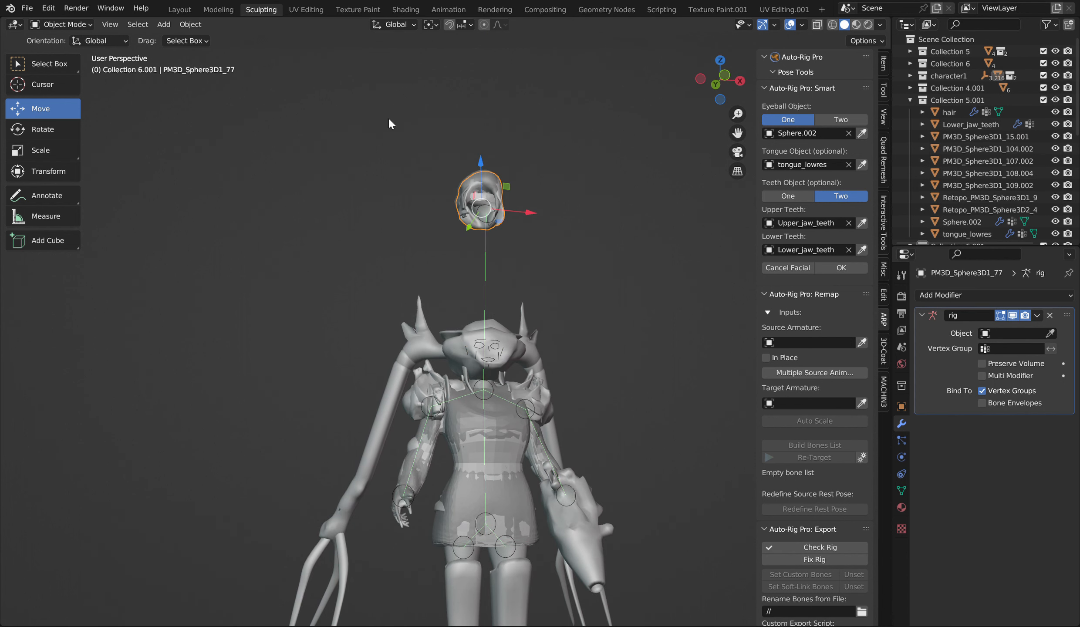
pyautogui.click(479, 200)
pyautogui.moveTo(488, 150); pyautogui.dragTo(477, 274)
pyautogui.click(477, 273)
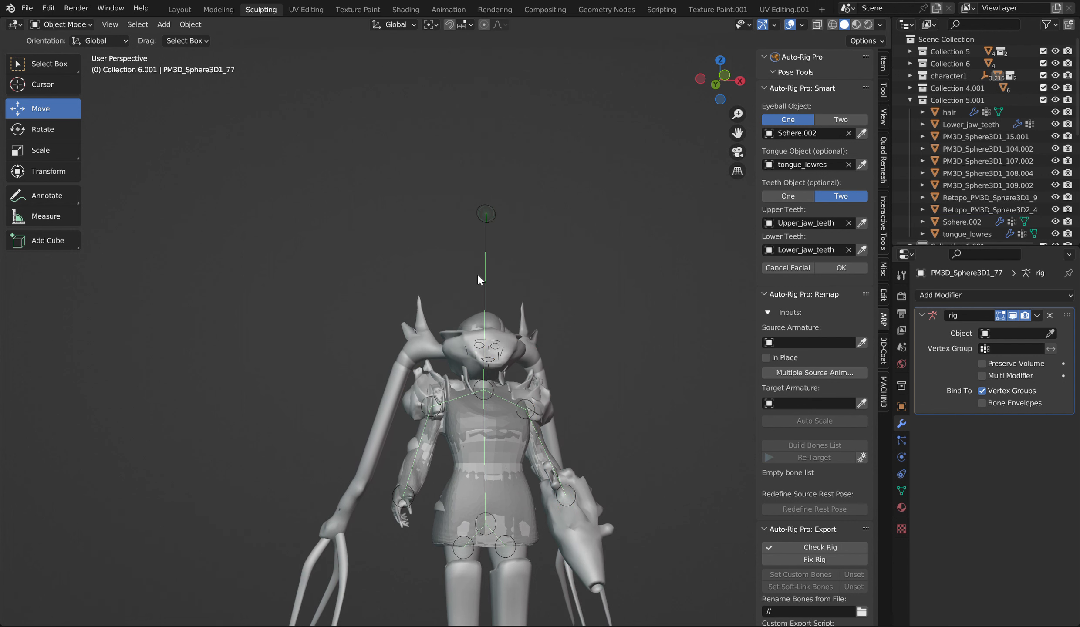
# Hide the horned creature head and long-arm meshes that cover the character's face and shoulders
pyautogui.scroll(3, 477, 274)
pyautogui.click(398, 344)
pyautogui.press('h')
pyautogui.scroll(2, 700, 56)
pyautogui.moveTo(700, 56); pyautogui.dragTo(736, 61)
pyautogui.click(535, 361)
pyautogui.press('h')
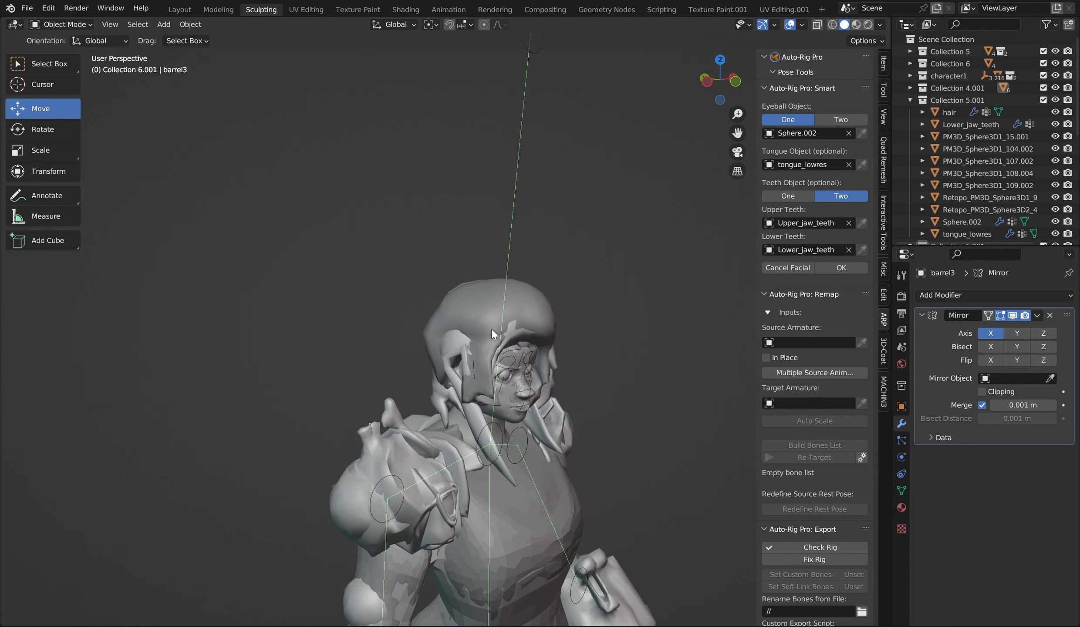
# Hide the hood mesh PM3D_Sphere3D1_77 and the piece overlapping it, leaving the character's hair shown
pyautogui.moveTo(721, 70); pyautogui.dragTo(704, 142)
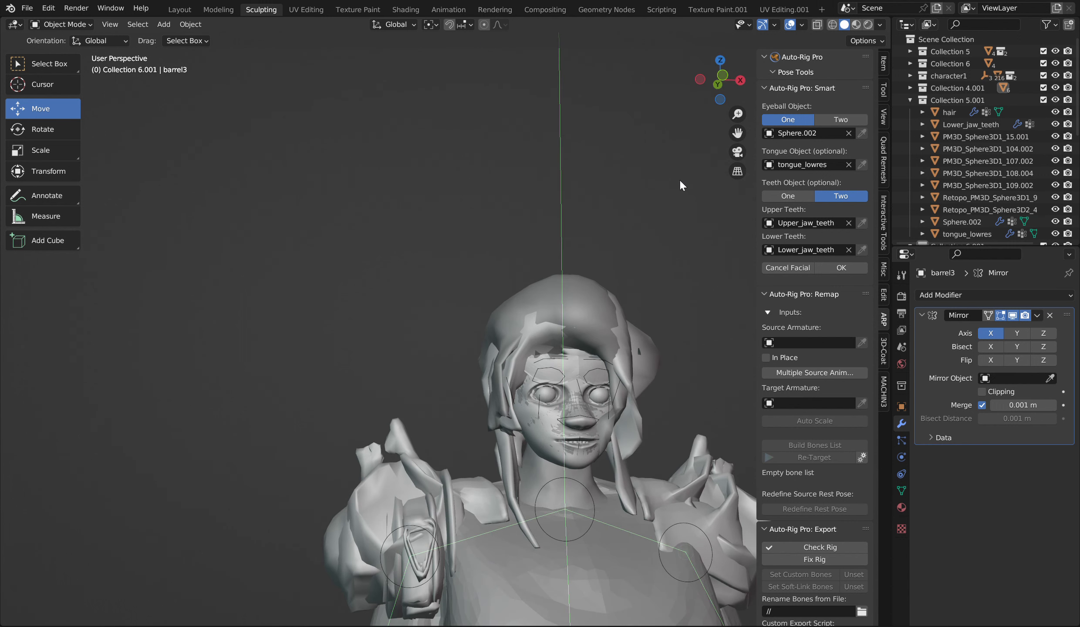
pyautogui.click(585, 281)
pyautogui.press('h')
pyautogui.click(591, 321)
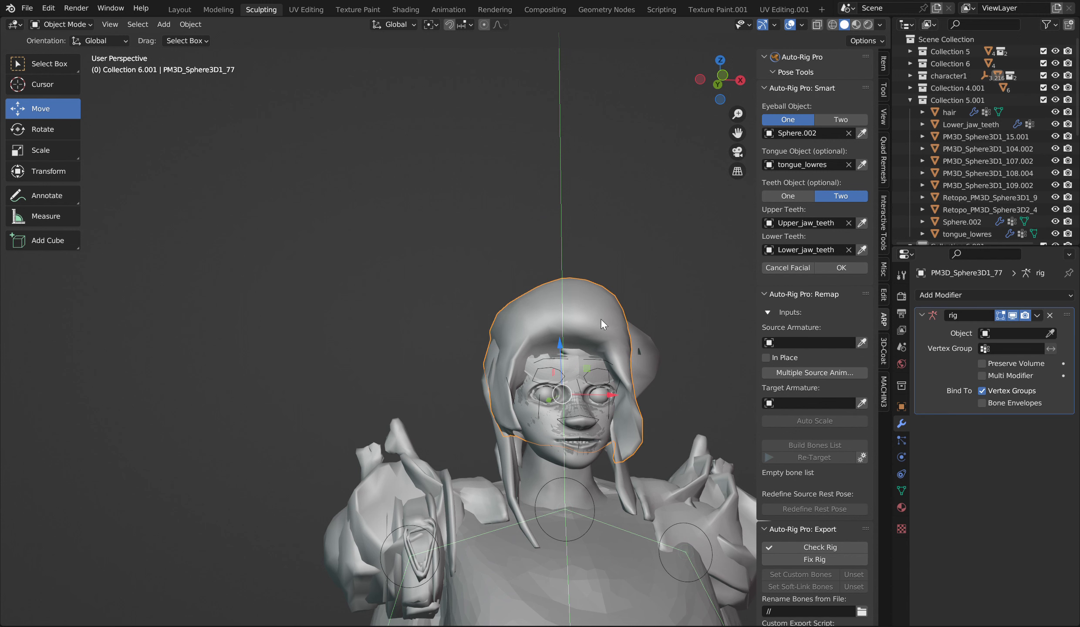
pyautogui.click(639, 334)
pyautogui.click(612, 322)
pyautogui.press('h')
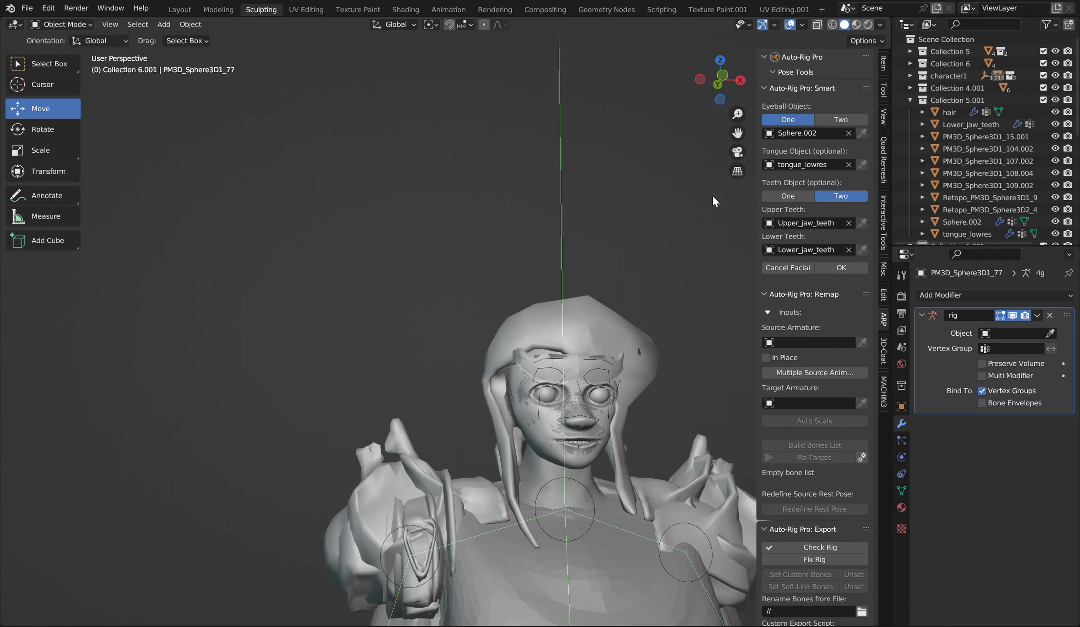
# In front view, hide the brow band mesh that covers the character's forehead
pyautogui.click(722, 75)
pyautogui.click(566, 369)
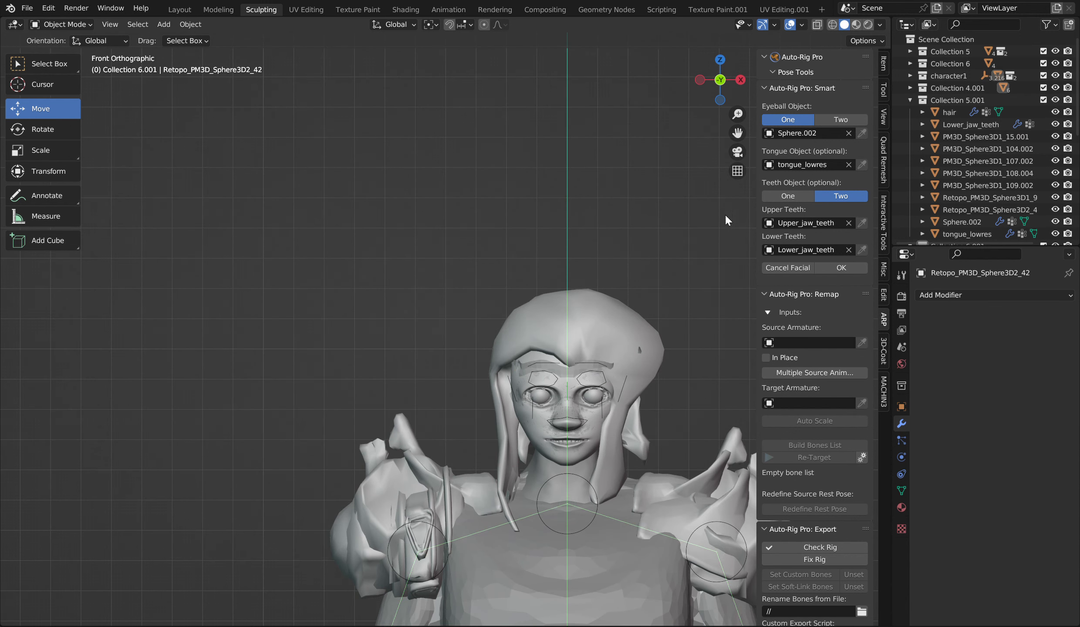
pyautogui.scroll(4, 423, 273)
pyautogui.click(560, 211)
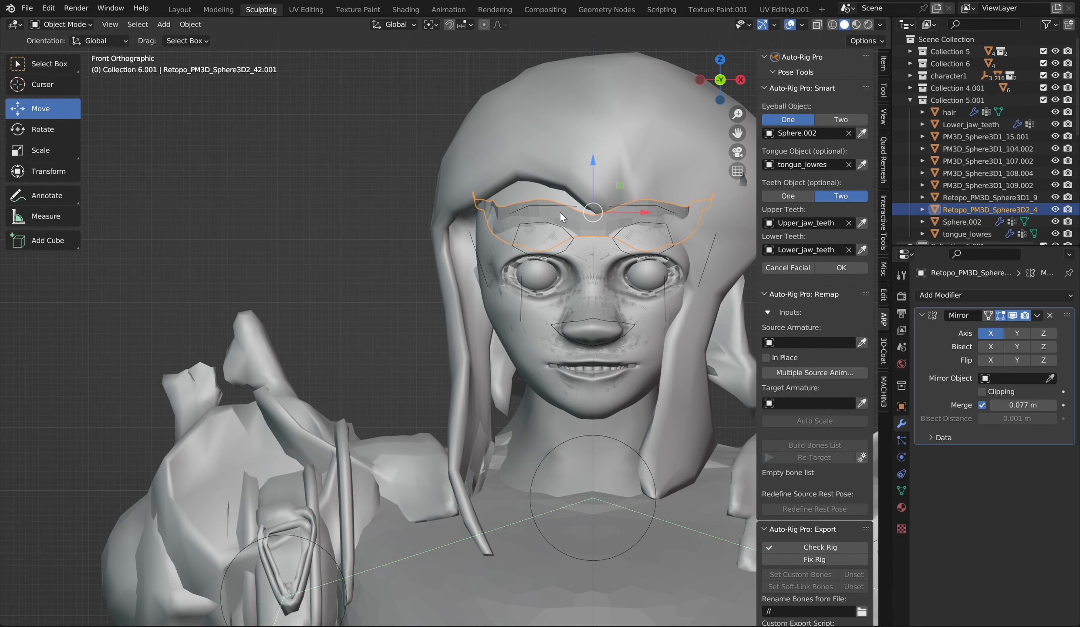
pyautogui.click(562, 218)
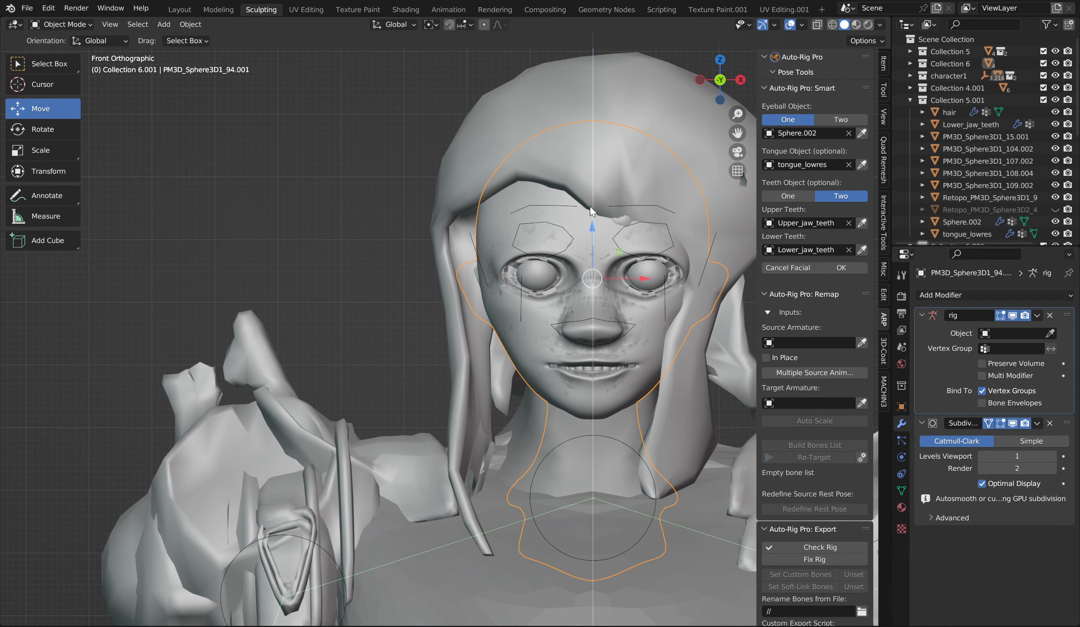
# Select the facial setup marker mesh and set its origin to geometry
pyautogui.click(571, 233)
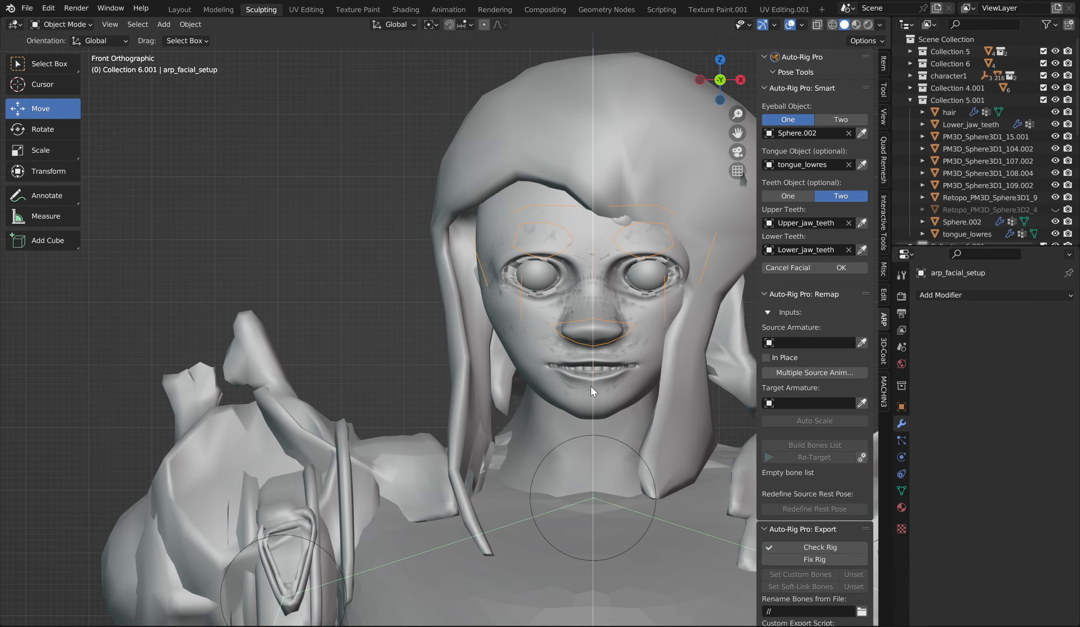
pyautogui.scroll(-7, 516, 299)
pyautogui.rightClick(503, 387)
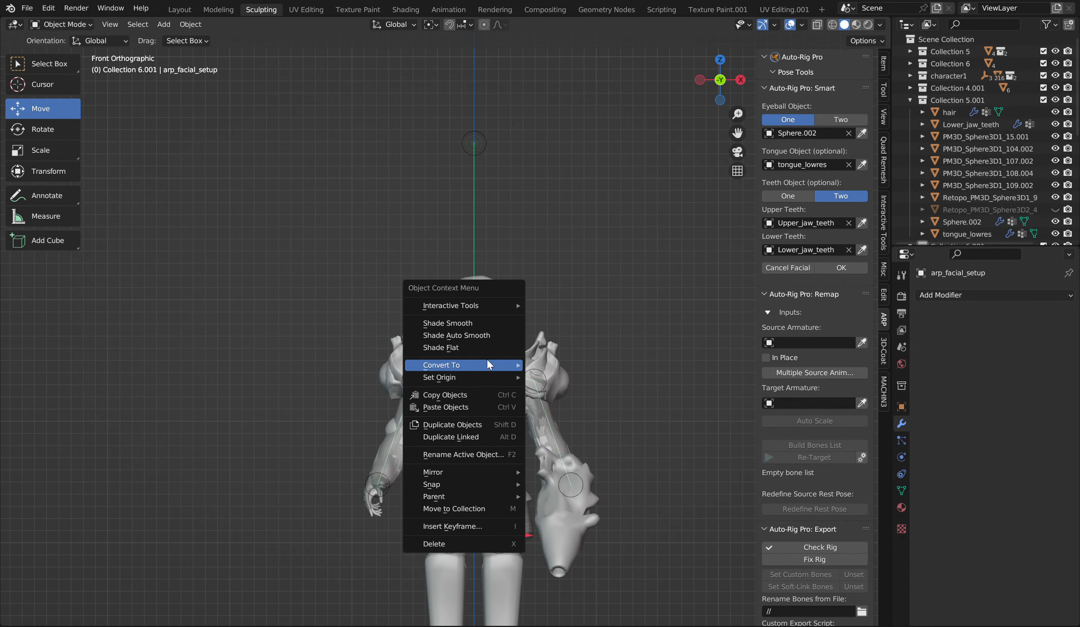
pyautogui.moveTo(476, 377)
pyautogui.click(559, 390)
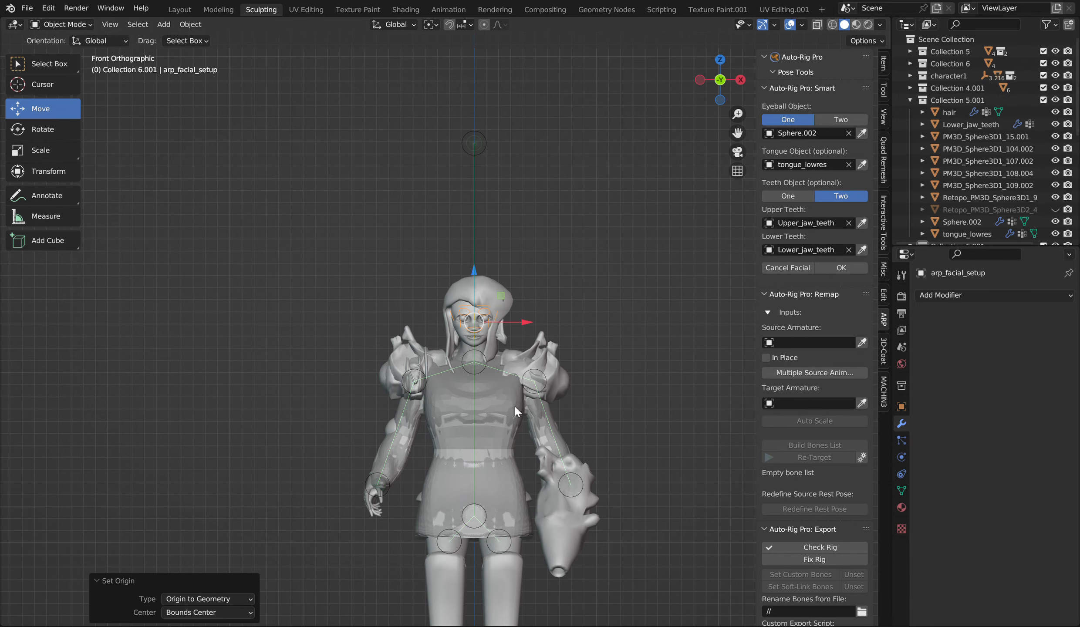
# Lower the facial setup mesh about 0.006 m along Z to align its eye and mouth outlines with the face
pyautogui.scroll(7, 530, 244)
pyautogui.moveTo(550, 252); pyautogui.dragTo(546, 284)
pyautogui.scroll(3, 701, 207)
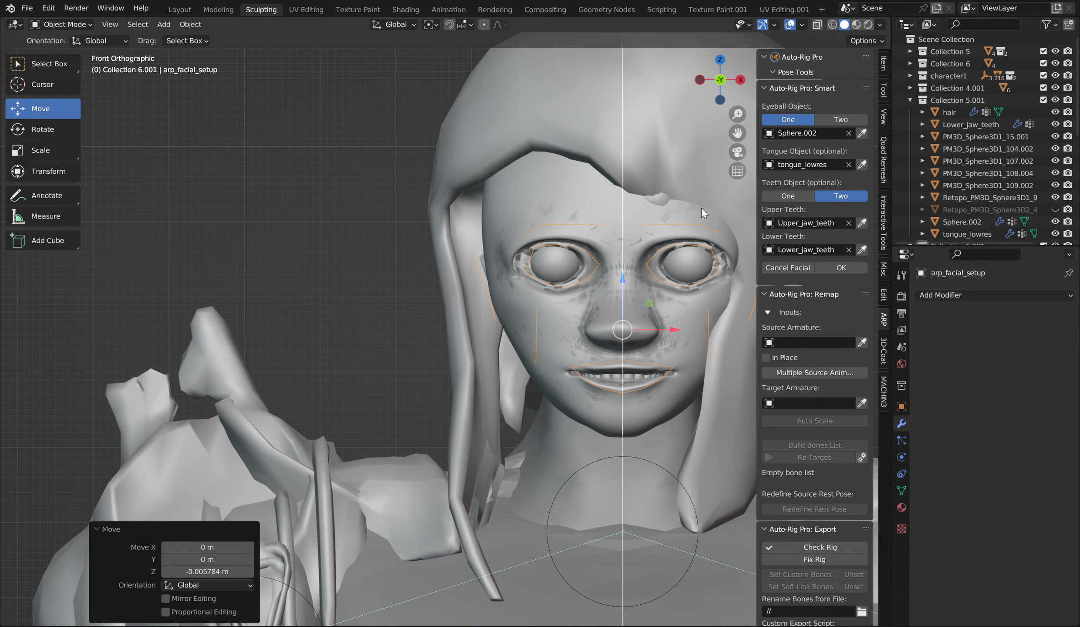
# Enter Edit Mode on the facial markers and shift the ear marker about 0.005 m back along Y and 0.001 m up
pyautogui.moveTo(719, 80)
pyautogui.mouseDown()
pyautogui.moveTo(767, 84)
pyautogui.moveTo(690, 82)
pyautogui.moveTo(716, 81)
pyautogui.mouseUp()
pyautogui.click(61, 25)
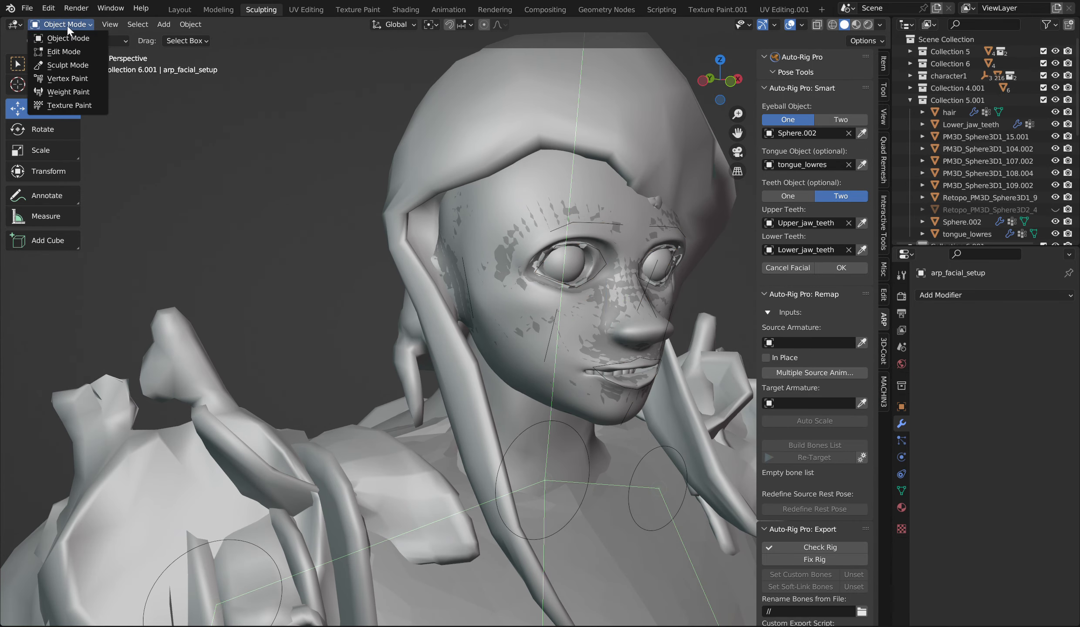
pyautogui.click(60, 52)
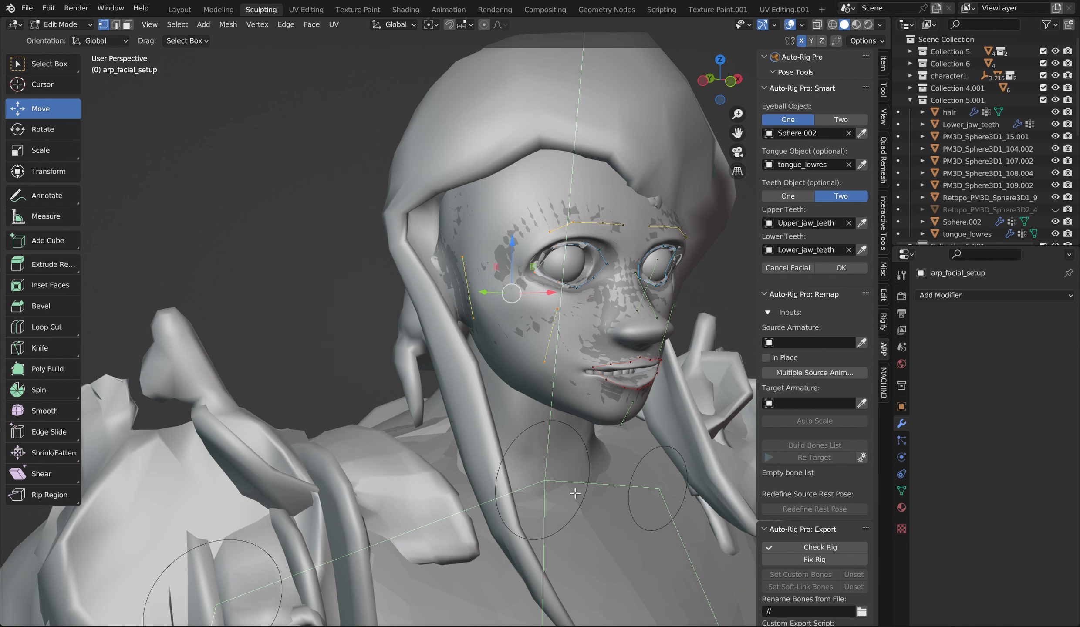
pyautogui.moveTo(351, 183); pyautogui.dragTo(488, 396)
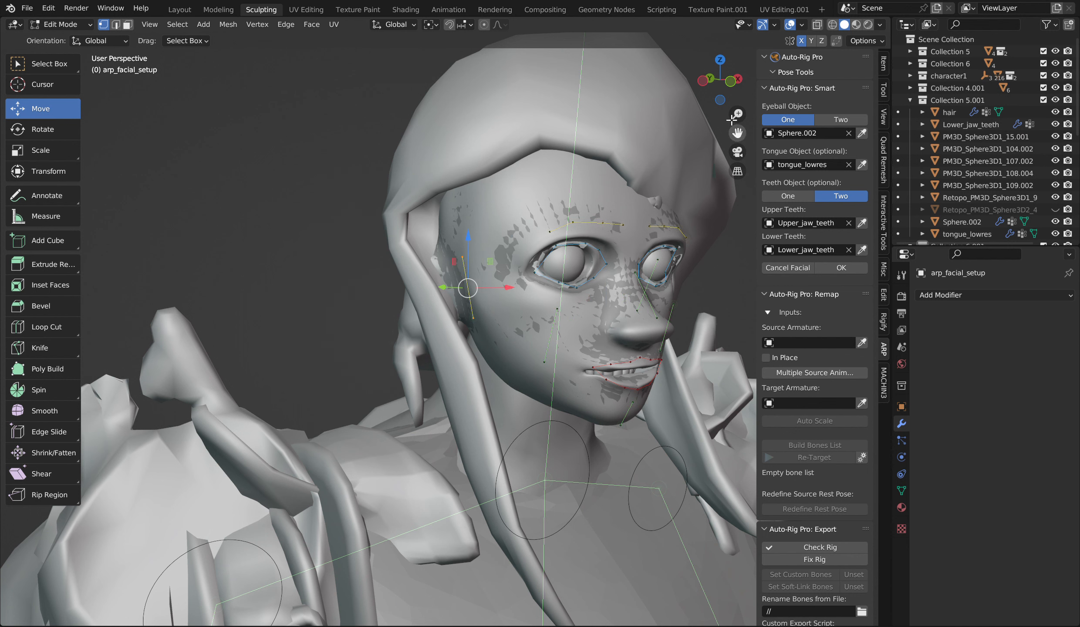
pyautogui.click(702, 80)
pyautogui.moveTo(427, 289); pyautogui.dragTo(337, 259)
pyautogui.click(374, 265)
# In front view, move the lower cheek marker vertex about 0.001 m outward along X and 0.001 m up
pyautogui.click(741, 80)
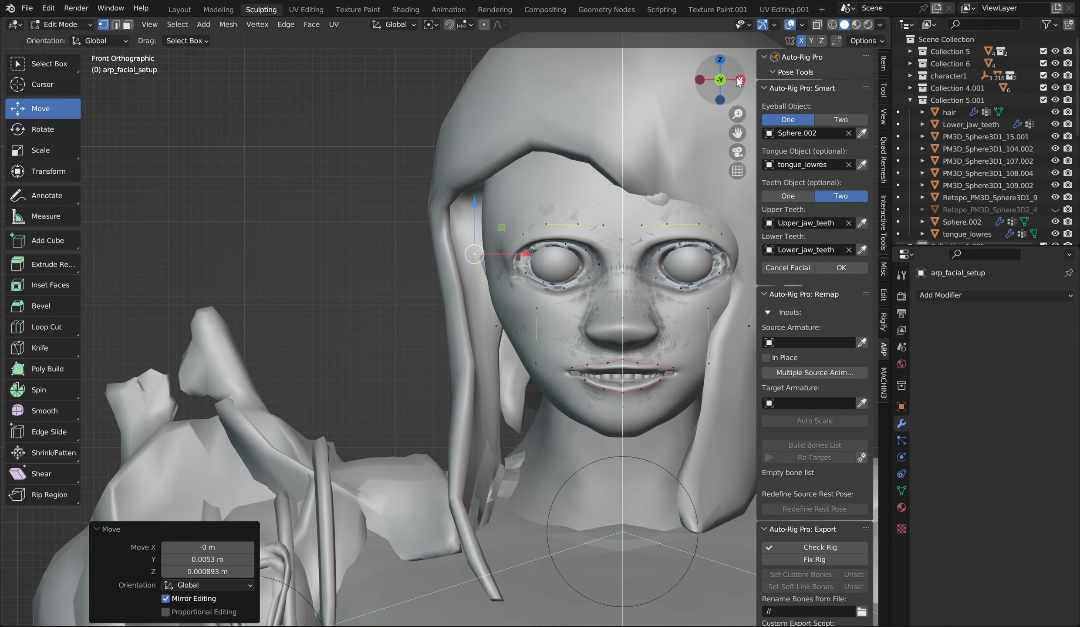
pyautogui.scroll(-3, 512, 183)
pyautogui.scroll(3, 503, 286)
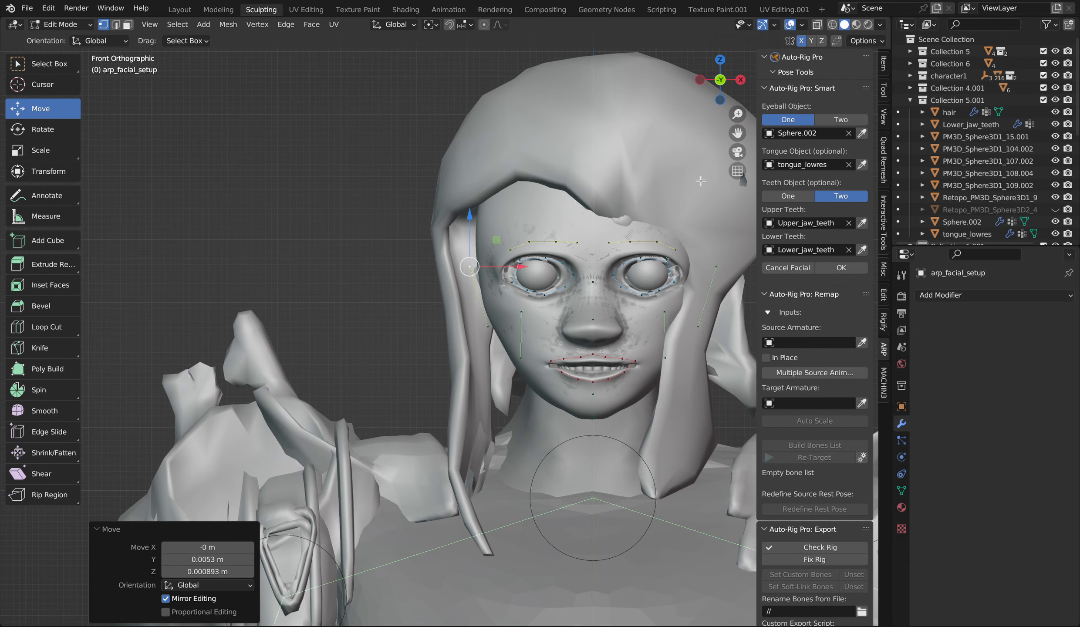
pyautogui.moveTo(741, 127); pyautogui.dragTo(688, 119)
pyautogui.scroll(2, 454, 332)
pyautogui.moveTo(467, 362); pyautogui.dragTo(455, 354)
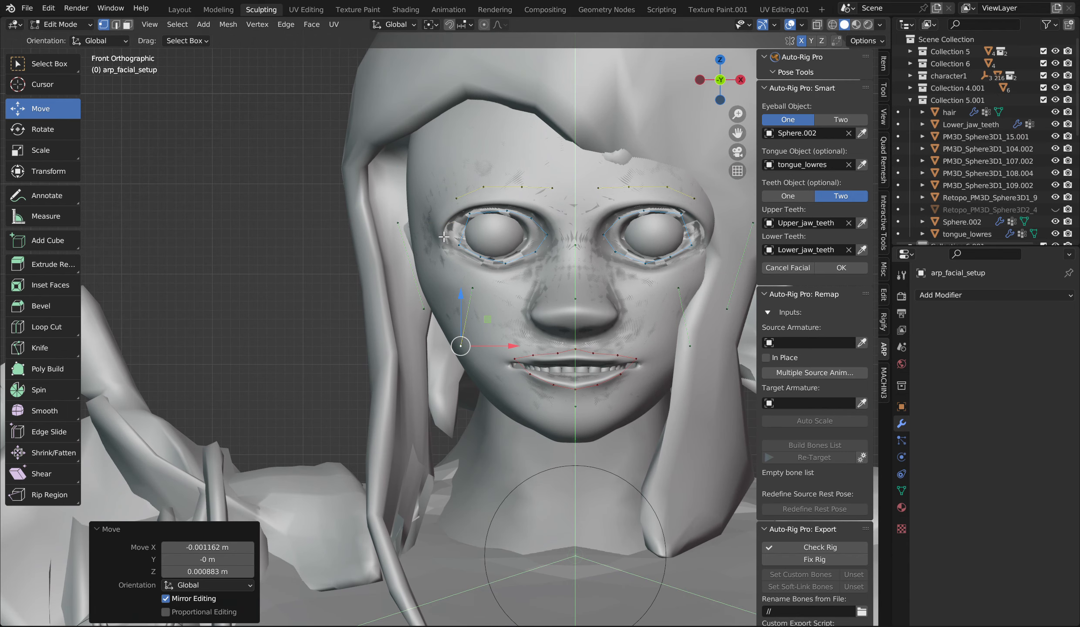
# Adjust the eye outline's outer vertices and lower its bottom vertex about 0.0005 m to the lower eyelid
pyautogui.click(457, 242)
pyautogui.scroll(3, 457, 242)
pyautogui.moveTo(476, 187); pyautogui.dragTo(455, 183)
pyautogui.click(509, 212)
pyautogui.moveTo(509, 214); pyautogui.dragTo(549, 230)
pyautogui.click(549, 221)
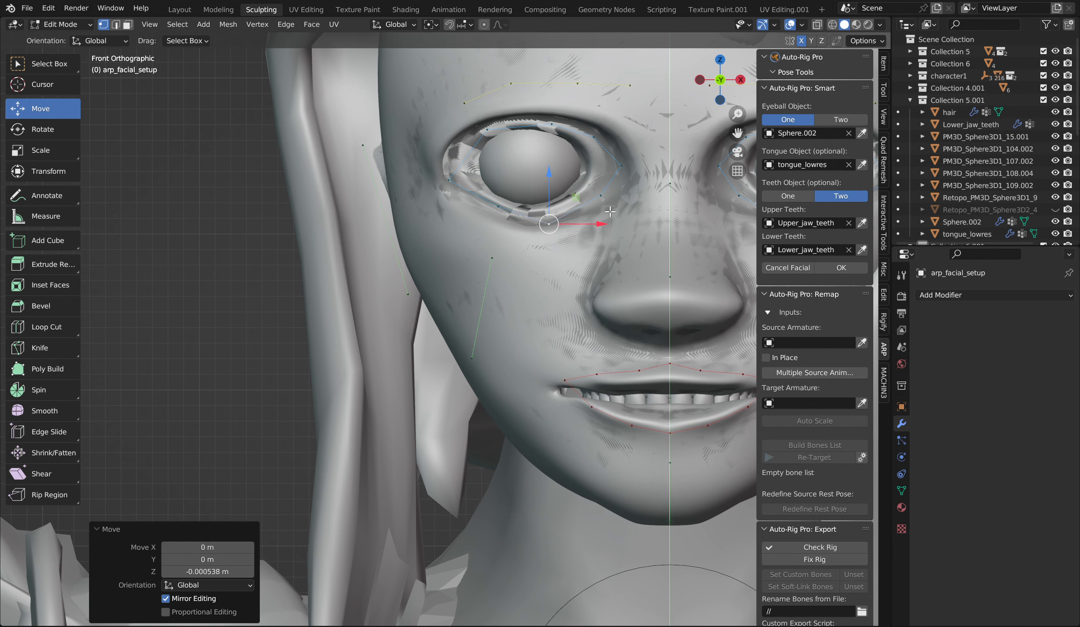
# Move the outer lower-lid marker vertex outward and fit the outer eye corner vertex to the eyelid edge
pyautogui.moveTo(726, 91); pyautogui.dragTo(714, 129)
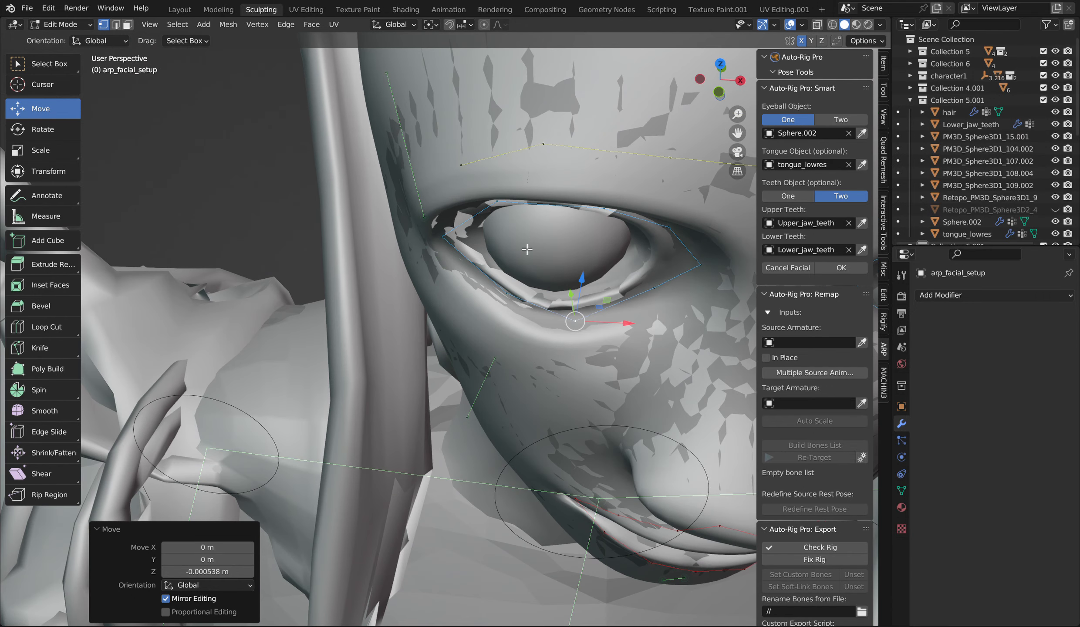
pyautogui.click(503, 297)
pyautogui.moveTo(503, 298); pyautogui.dragTo(470, 288)
pyautogui.click(450, 235)
pyautogui.moveTo(449, 234); pyautogui.dragTo(435, 245)
pyautogui.moveTo(735, 97); pyautogui.dragTo(741, 59)
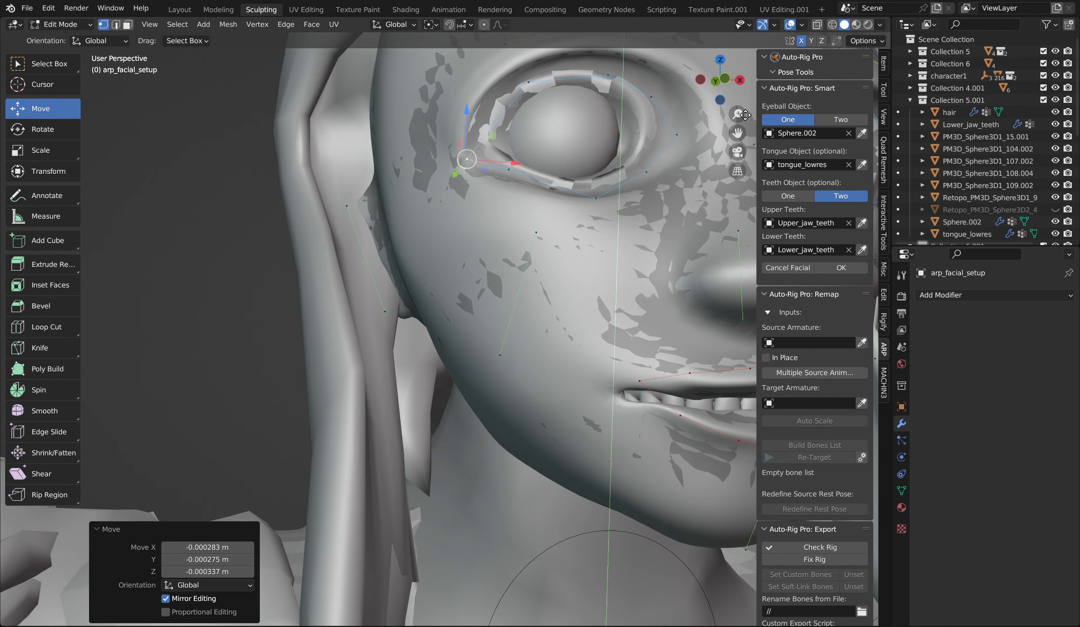
# Move the two outer upper-lid marker vertices outward to the eyelid crease, about 0.003 m and 0.004 m along X
pyautogui.moveTo(746, 136); pyautogui.dragTo(651, 300)
pyautogui.moveTo(721, 83)
pyautogui.mouseDown()
pyautogui.moveTo(740, 88)
pyautogui.moveTo(728, 89)
pyautogui.mouseUp()
pyautogui.scroll(3, 430, 224)
pyautogui.click(440, 199)
pyautogui.moveTo(440, 199); pyautogui.dragTo(354, 221)
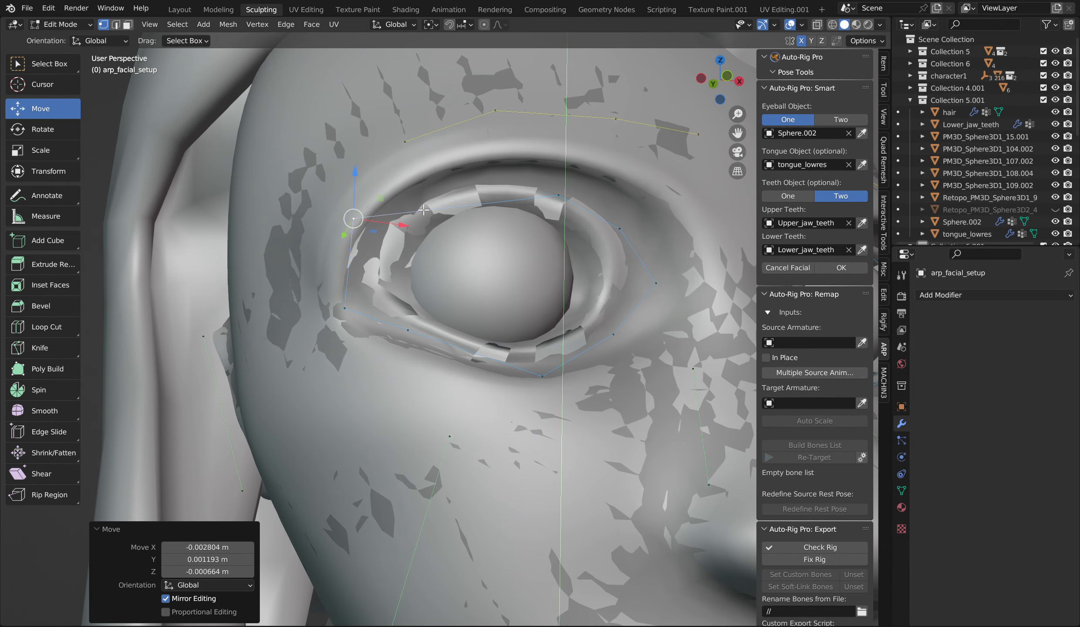
pyautogui.click(557, 196)
pyautogui.moveTo(557, 196); pyautogui.dragTo(445, 166)
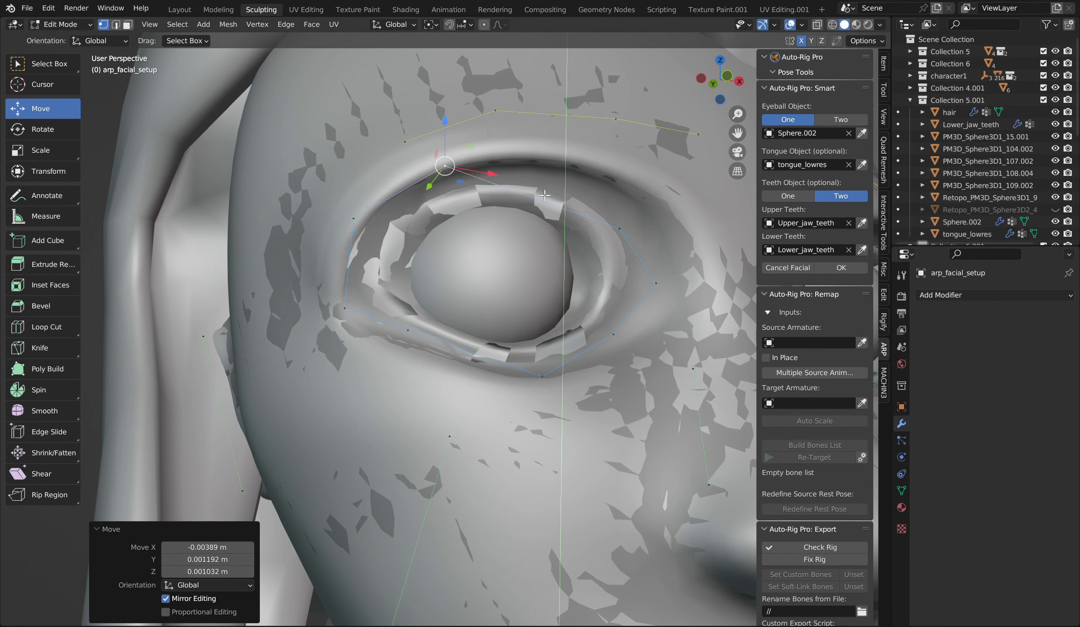
# Raise the two inner upper-lid marker vertices to the eyelid crease, the innermost about 0.0026 m along Z
pyautogui.click(619, 229)
pyautogui.moveTo(619, 229); pyautogui.dragTo(594, 162)
pyautogui.click(656, 283)
pyautogui.moveTo(656, 283); pyautogui.dragTo(680, 216)
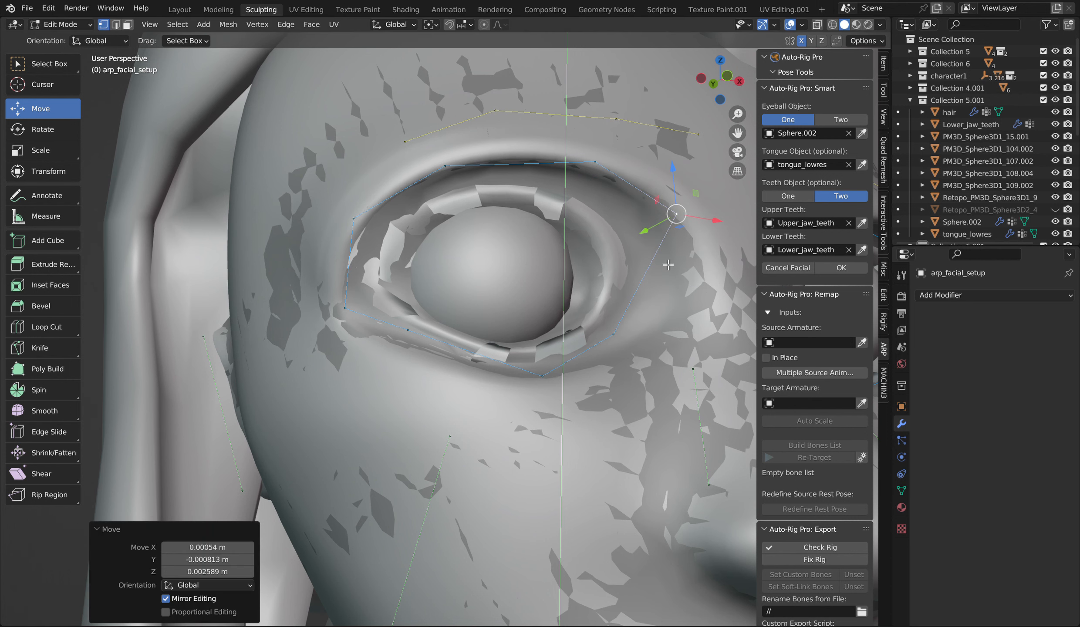
# Move the inner lower-lid marker vertex about 0.0024 m along X to the inner eye corner and fine-tune its position
pyautogui.click(613, 335)
pyautogui.moveTo(613, 334); pyautogui.dragTo(681, 309)
pyautogui.scroll(-1, 681, 307)
pyautogui.moveTo(703, 68)
pyautogui.mouseDown()
pyautogui.moveTo(770, 72)
pyautogui.moveTo(712, 70)
pyautogui.mouseUp()
pyautogui.moveTo(662, 305); pyautogui.dragTo(630, 295, button='middle')
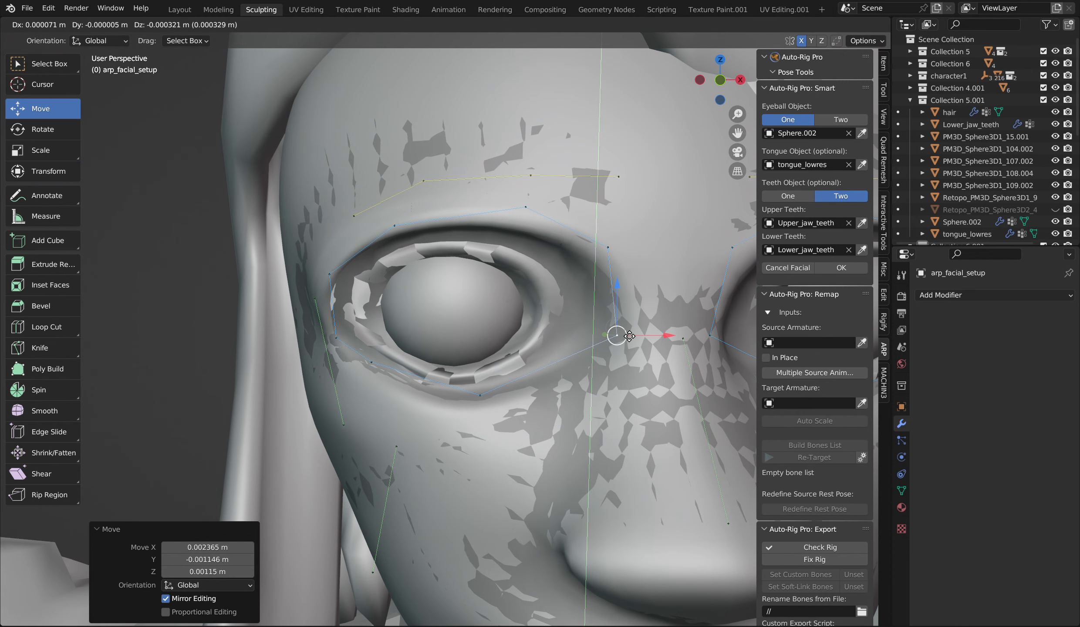
pyautogui.click(627, 337)
# Undo the recent eye outline vertex moves step by step, and redo them
pyautogui.hotkey('ctrl', 'z')
pyautogui.hotkey('ctrl', 'z')
pyautogui.hotkey('ctrl', 'z')
pyautogui.hotkey('ctrl', 'z')
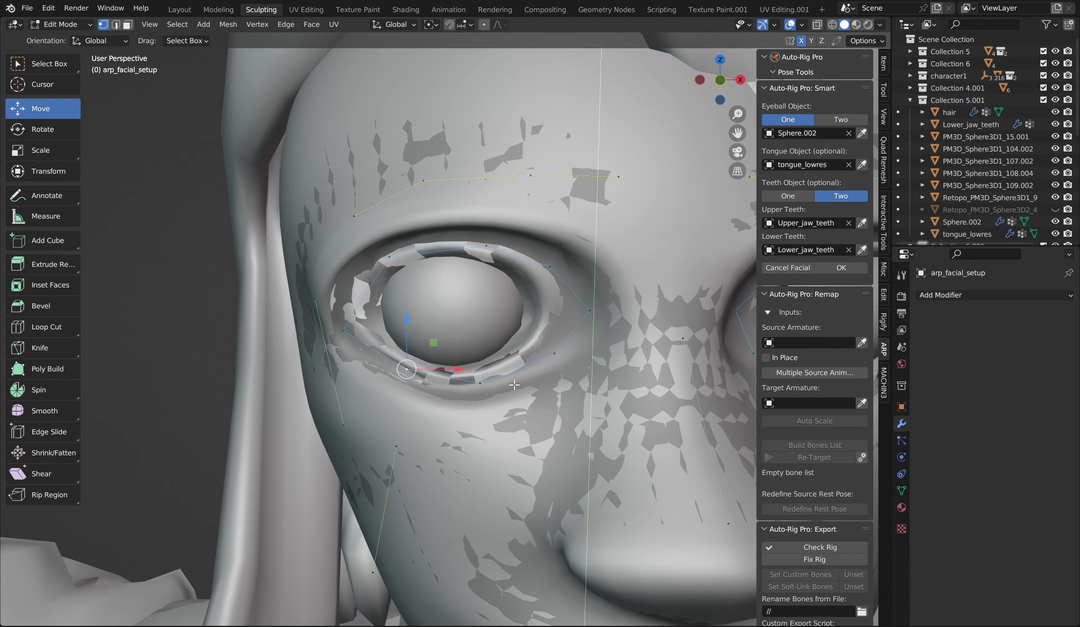
pyautogui.hotkey('ctrl', 'z')
pyautogui.hotkey('ctrl', 'z')
pyautogui.hotkey('ctrl', 'z')
pyautogui.hotkey('ctrl', 'z')
pyautogui.hotkey('ctrl', 'z')
pyautogui.hotkey('ctrl', 'z')
pyautogui.hotkey('ctrl', 'shift', 'z')
pyautogui.hotkey('ctrl', 'shift', 'z')
# Checking from the side, nudge the inner eye corner and upper-lid marker vertices onto the face surface
pyautogui.moveTo(709, 105); pyautogui.dragTo(656, 282)
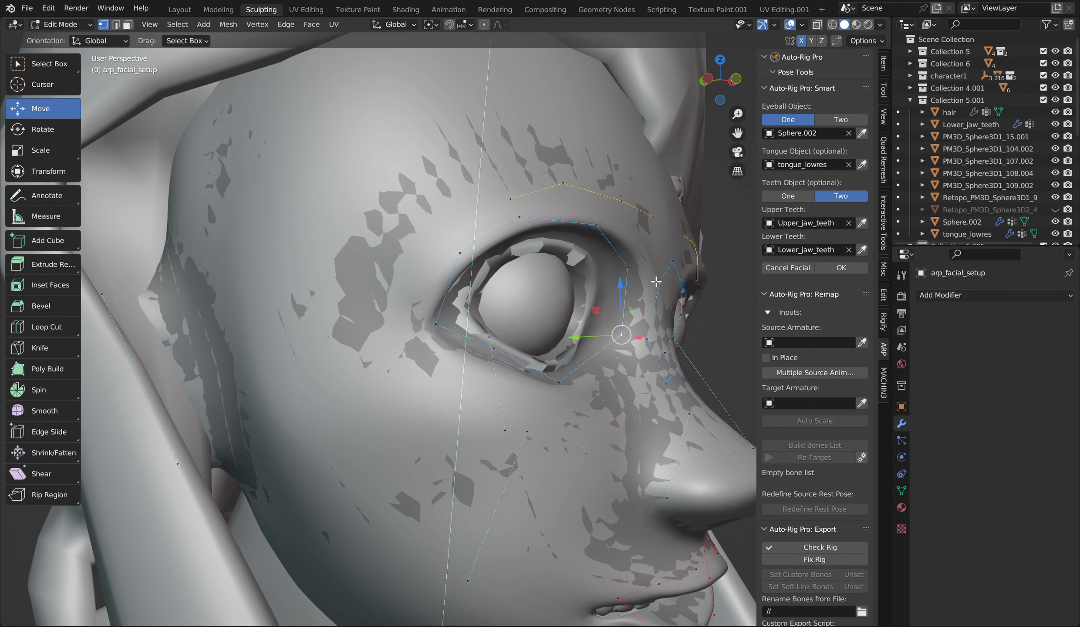
pyautogui.moveTo(621, 336)
pyautogui.mouseDown()
pyautogui.moveTo(622, 318)
pyautogui.moveTo(621, 333)
pyautogui.mouseUp()
pyautogui.moveTo(721, 87); pyautogui.dragTo(642, 284)
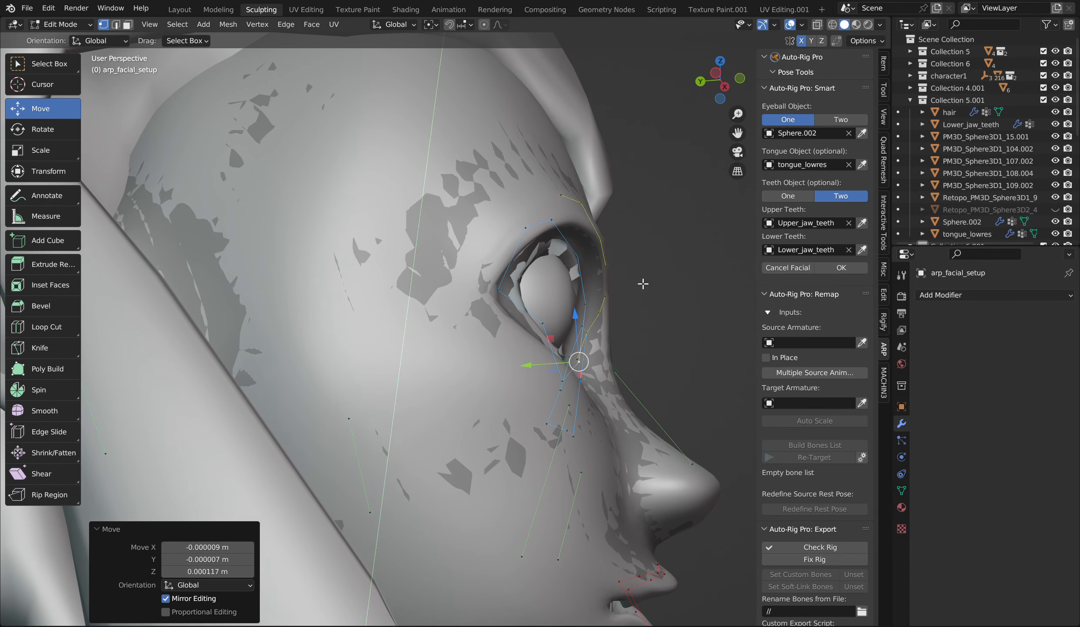
pyautogui.moveTo(588, 305); pyautogui.dragTo(604, 249)
pyautogui.click(740, 78)
# Lower the upper-lid marker vertex about 0.0016 m along Z and tighten the two inner-corner vertices around the eye
pyautogui.moveTo(581, 194); pyautogui.dragTo(571, 234)
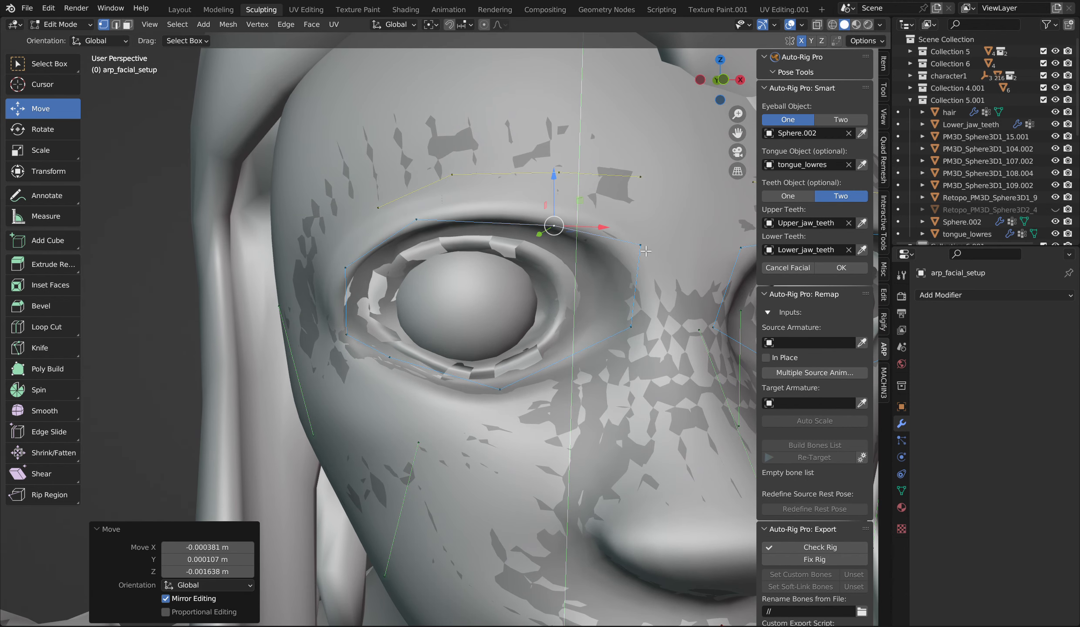
pyautogui.click(638, 253)
pyautogui.moveTo(637, 249); pyautogui.dragTo(619, 260)
pyautogui.click(630, 327)
pyautogui.moveTo(617, 324); pyautogui.dragTo(619, 322)
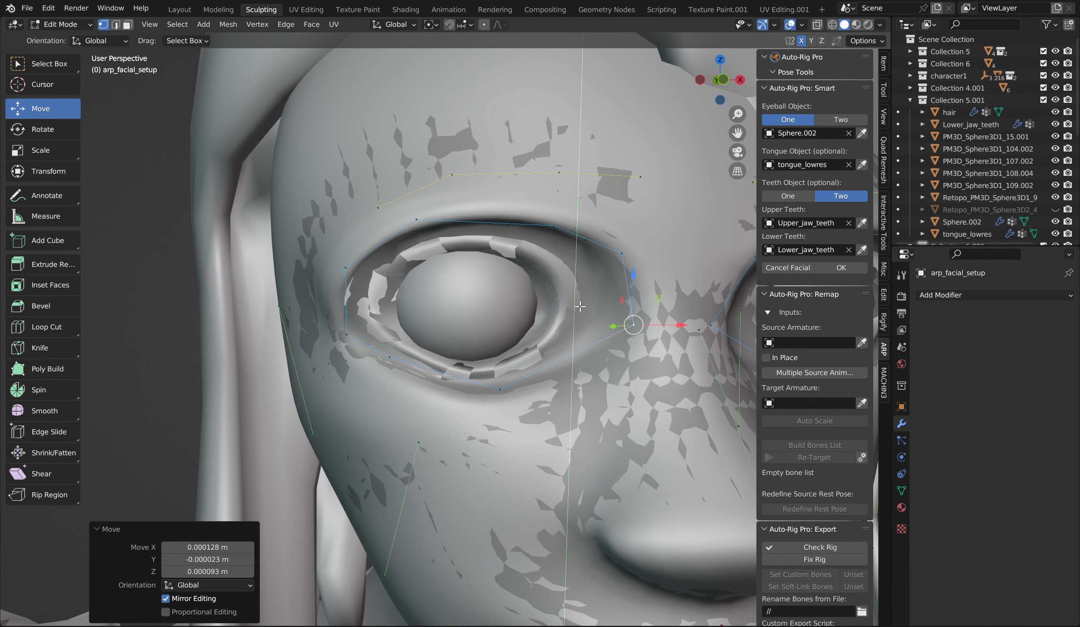
# Nudge the two outer upper-lid marker vertices toward the eye and raise the outer corner vertex about 0.0007 m
pyautogui.click(416, 220)
pyautogui.moveTo(417, 219); pyautogui.dragTo(422, 222)
pyautogui.moveTo(710, 93); pyautogui.dragTo(744, 86)
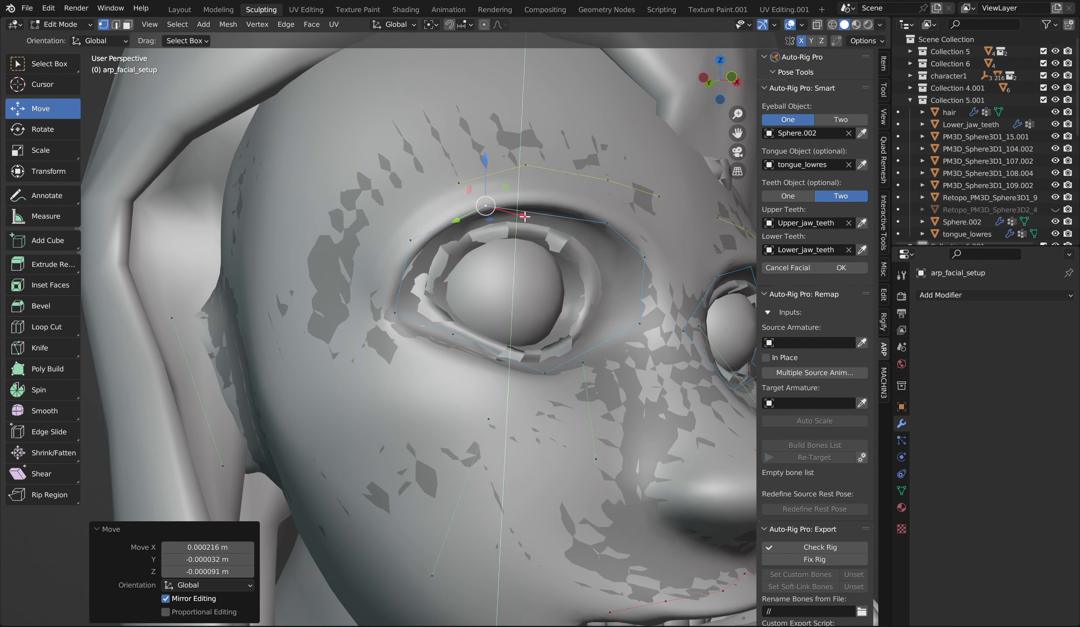
pyautogui.click(411, 240)
pyautogui.moveTo(410, 240); pyautogui.dragTo(417, 244)
pyautogui.click(396, 310)
pyautogui.moveTo(399, 308); pyautogui.dragTo(393, 293)
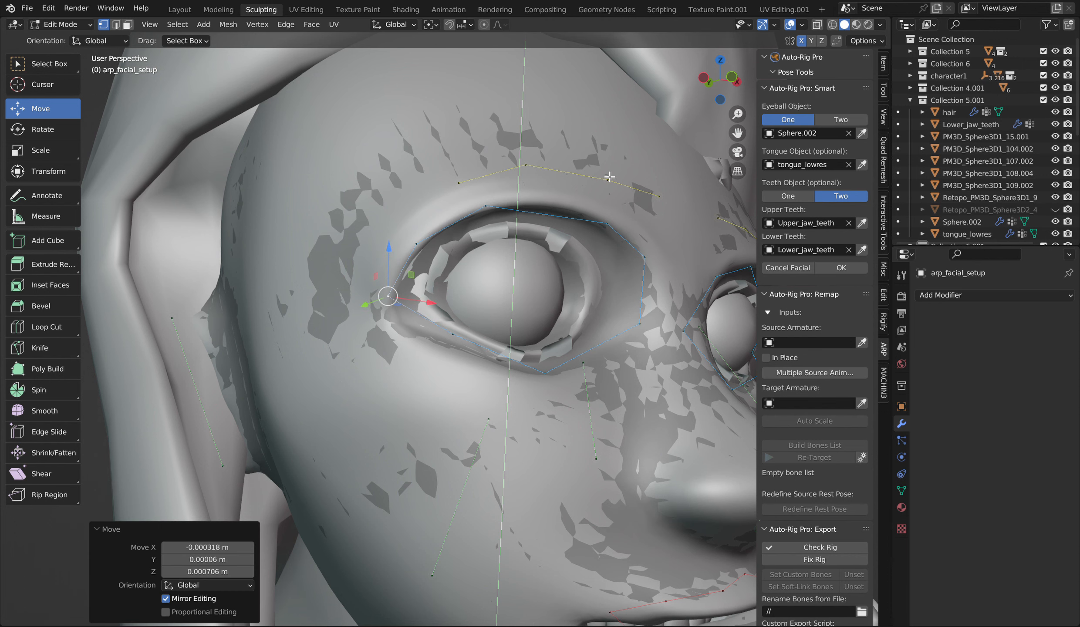
# Working from the side, nudge the inner-corner and inner upper-lid eye outline vertices closer to the face surface
pyautogui.moveTo(435, 261); pyautogui.dragTo(599, 258, button='middle')
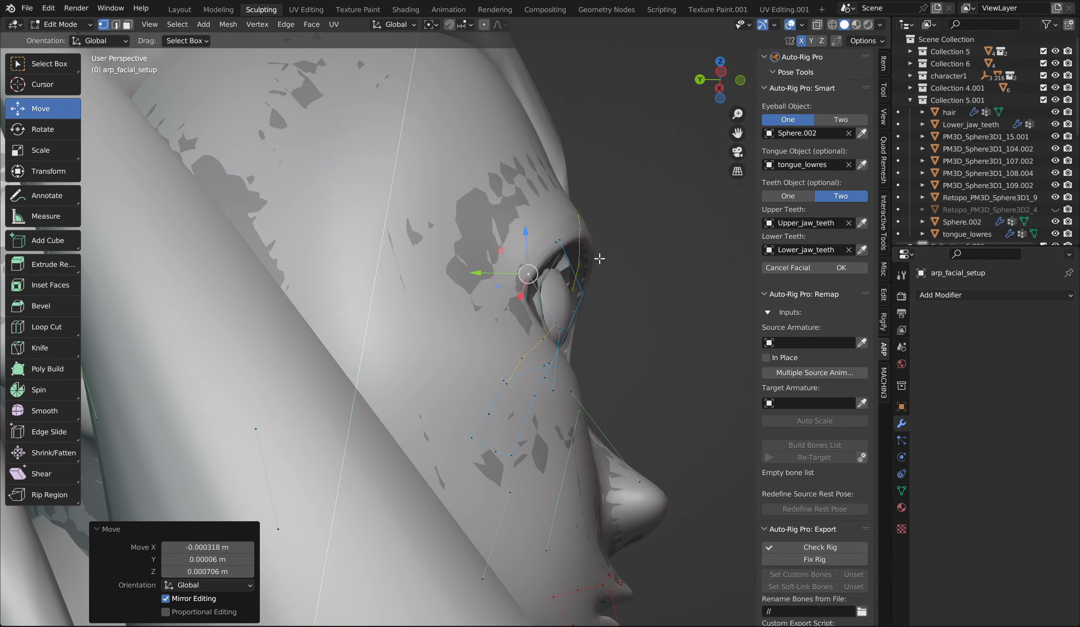
pyautogui.click(557, 325)
pyautogui.moveTo(556, 324)
pyautogui.mouseDown()
pyautogui.moveTo(557, 337)
pyautogui.moveTo(544, 338)
pyautogui.mouseUp()
pyautogui.moveTo(726, 101)
pyautogui.mouseDown()
pyautogui.moveTo(623, 100)
pyautogui.moveTo(637, 102)
pyautogui.moveTo(649, 135)
pyautogui.moveTo(629, 103)
pyautogui.moveTo(631, 146)
pyautogui.moveTo(629, 105)
pyautogui.moveTo(647, 61)
pyautogui.moveTo(640, 82)
pyautogui.moveTo(712, 92)
pyautogui.mouseUp()
pyautogui.click(642, 249)
pyautogui.moveTo(641, 249); pyautogui.dragTo(628, 257)
# Examine the fit of the eye, brow, cheek and mouth markers on the face from several angles and distances
pyautogui.scroll(-8, 648, 260)
pyautogui.moveTo(727, 82)
pyautogui.mouseDown()
pyautogui.moveTo(707, 125)
pyautogui.moveTo(726, 56)
pyautogui.moveTo(721, 122)
pyautogui.moveTo(726, 68)
pyautogui.moveTo(690, 82)
pyautogui.moveTo(686, 57)
pyautogui.moveTo(692, 93)
pyautogui.moveTo(749, 109)
pyautogui.moveTo(674, 80)
pyautogui.moveTo(773, 81)
pyautogui.moveTo(724, 80)
pyautogui.mouseUp()
pyautogui.scroll(5, 591, 177)
pyautogui.scroll(-2, 591, 177)
pyautogui.scroll(6, 719, 81)
pyautogui.scroll(-4, 719, 81)
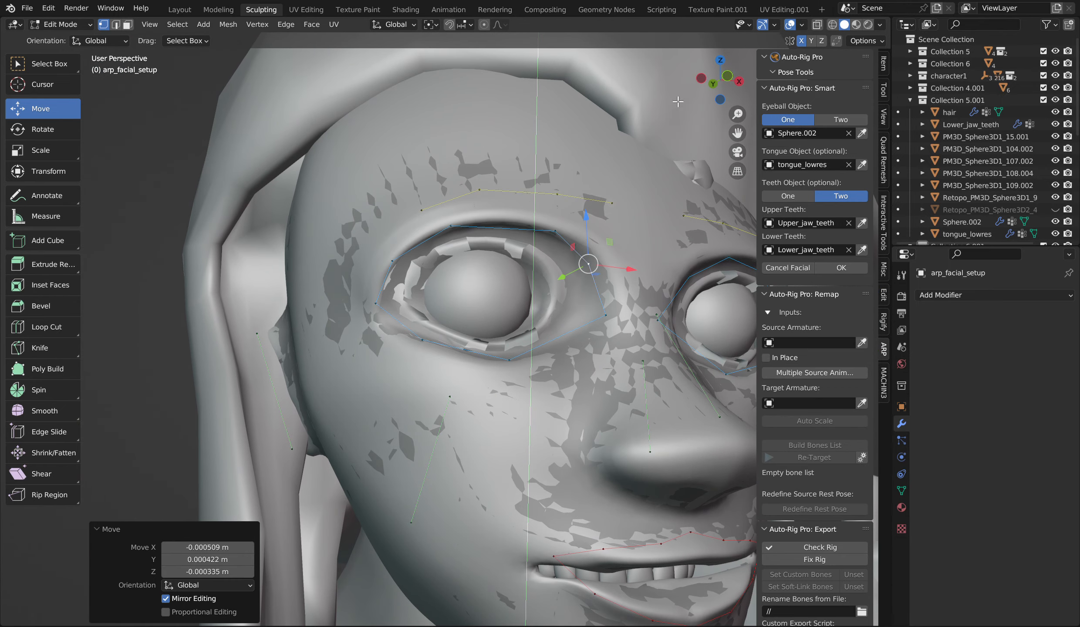
pyautogui.scroll(2, 592, 193)
pyautogui.scroll(-4, 589, 190)
pyautogui.scroll(-3, 723, 114)
pyautogui.moveTo(723, 81)
pyautogui.mouseDown()
pyautogui.moveTo(675, 81)
pyautogui.moveTo(717, 81)
pyautogui.moveTo(705, 81)
pyautogui.mouseUp()
pyautogui.scroll(4, 507, 206)
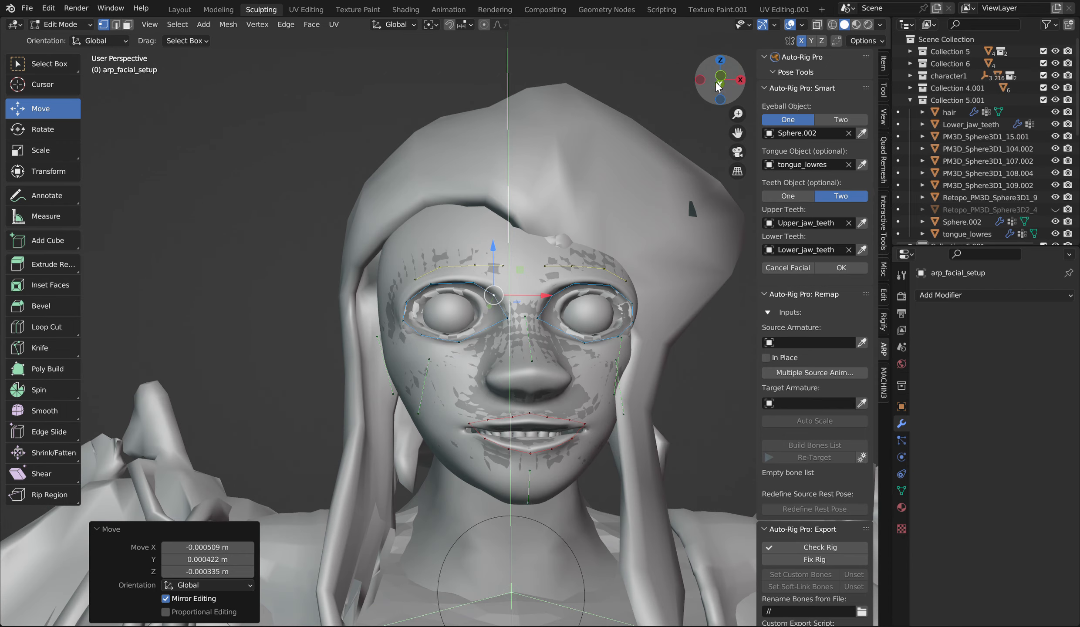
pyautogui.moveTo(709, 83); pyautogui.dragTo(737, 81)
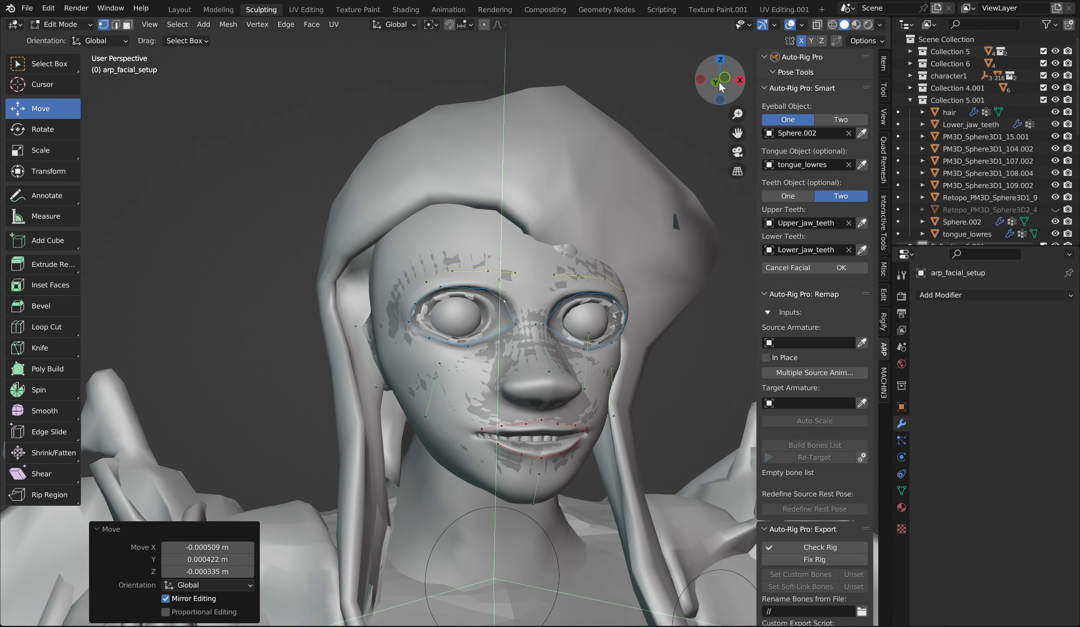
pyautogui.scroll(2, 622, 239)
pyautogui.scroll(-1, 815, 318)
pyautogui.scroll(-3, 596, 294)
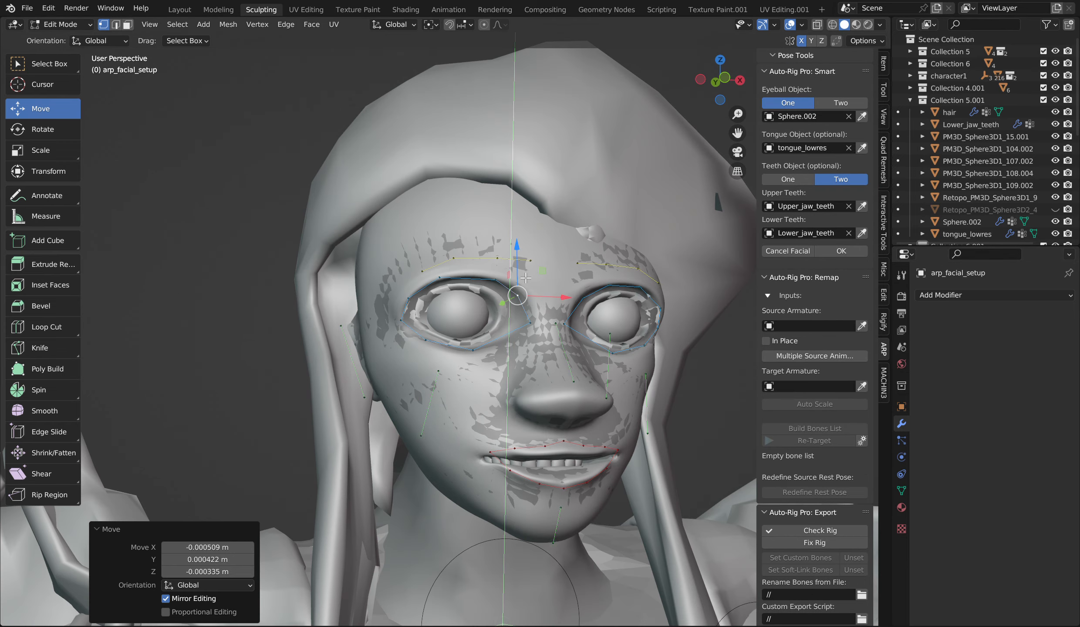
pyautogui.scroll(1, 610, 297)
# In front view, lower the middle and adjacent upper-lip marker vertices 0.0013 m along Z onto the lip edge
pyautogui.click(725, 81)
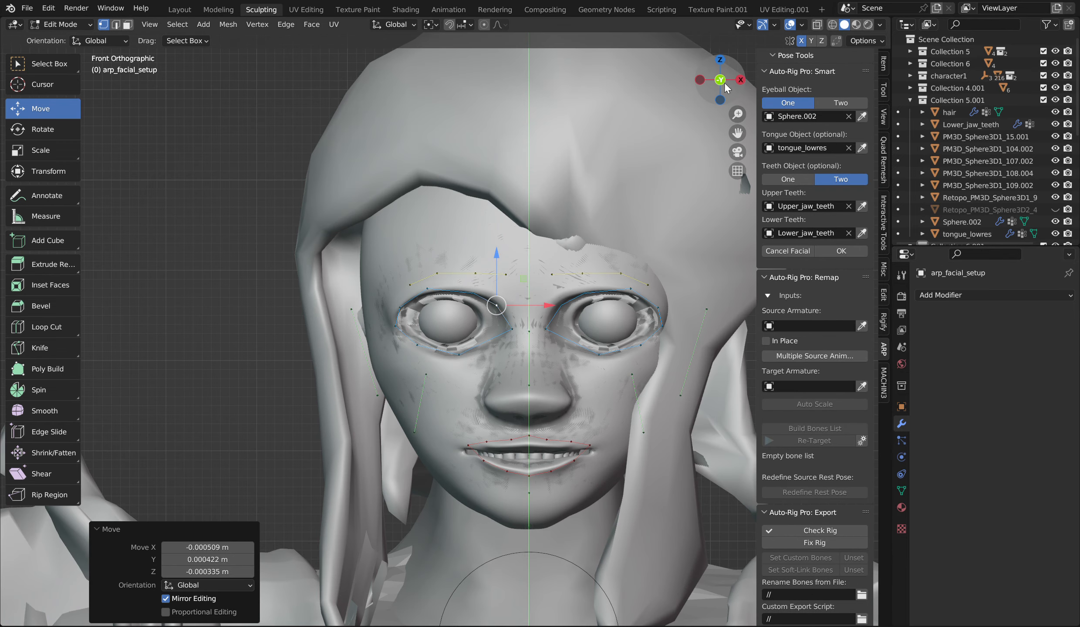
pyautogui.moveTo(744, 136); pyautogui.dragTo(710, 7)
pyautogui.scroll(4, 505, 308)
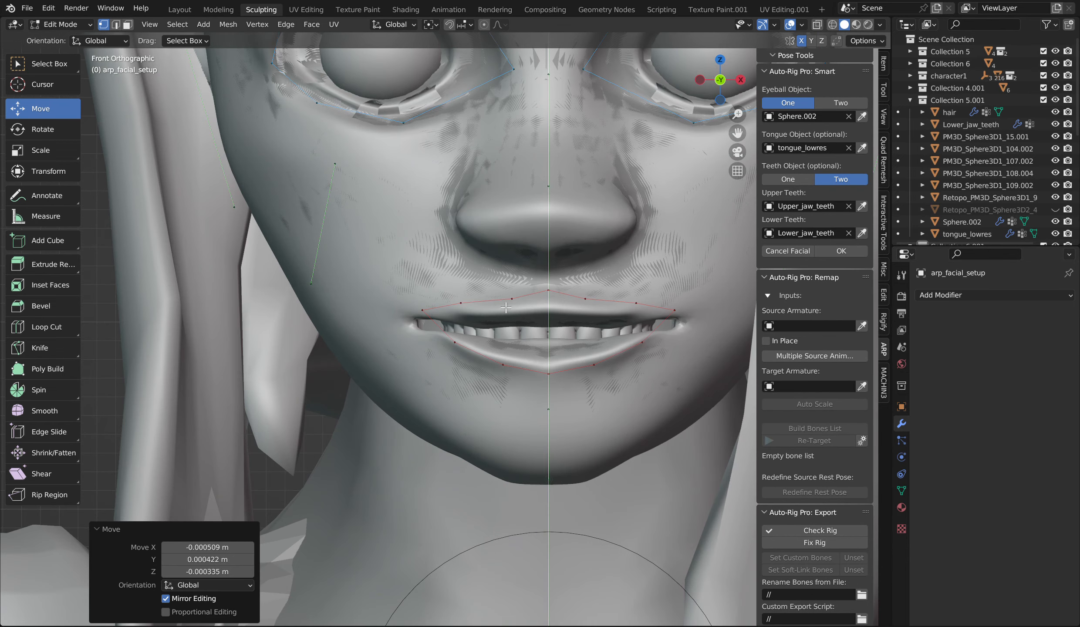
pyautogui.moveTo(560, 317); pyautogui.dragTo(572, 319)
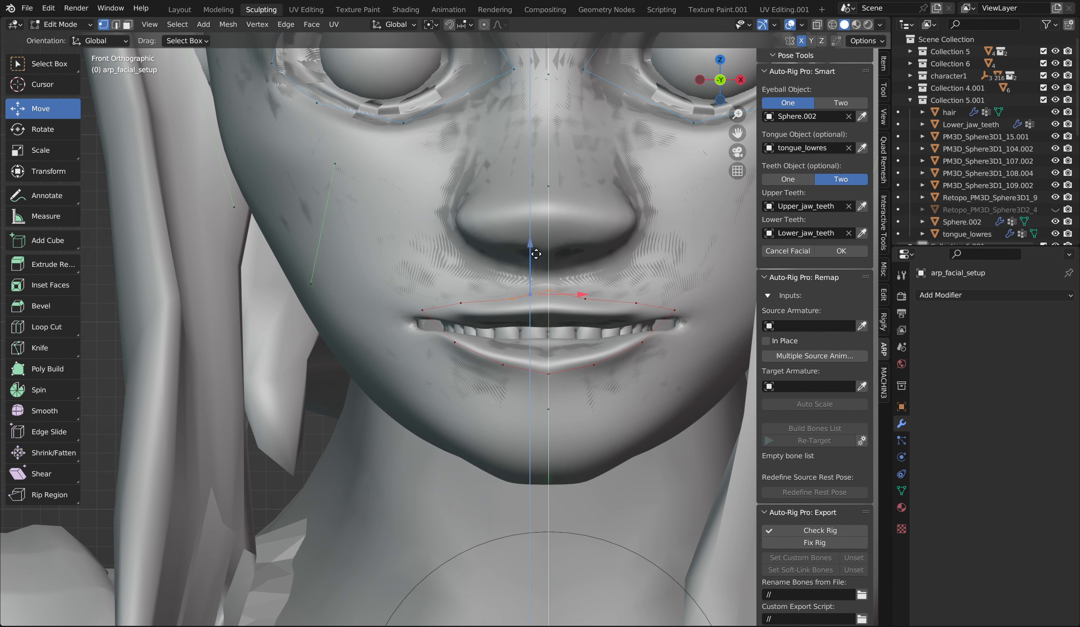
pyautogui.moveTo(536, 254); pyautogui.dragTo(542, 323)
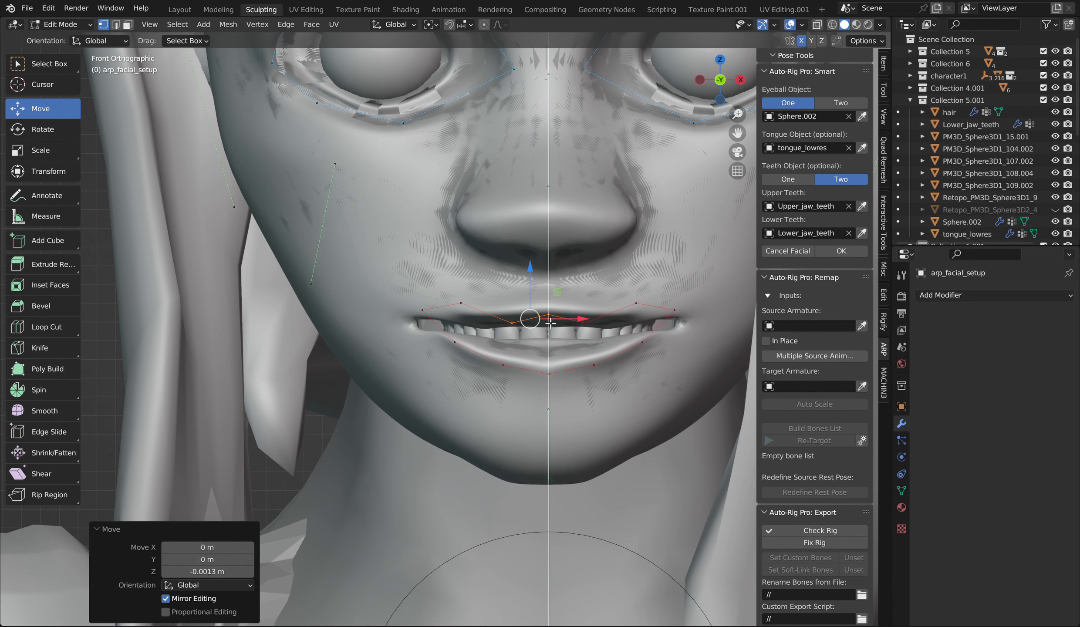
# Fit the outer upper-lip marker vertices to the lip line, shifting the mouth corner -0.00065 m in X and -0.000381 m in Z
pyautogui.click(550, 322)
pyautogui.moveTo(549, 273); pyautogui.dragTo(417, 324)
pyautogui.click(463, 305)
pyautogui.click(422, 311)
pyautogui.scroll(-4, 418, 325)
# Move the eyebrow marker vertices -0.000697 m along X and 0.00093 m along Z
pyautogui.moveTo(737, 133); pyautogui.dragTo(777, 273)
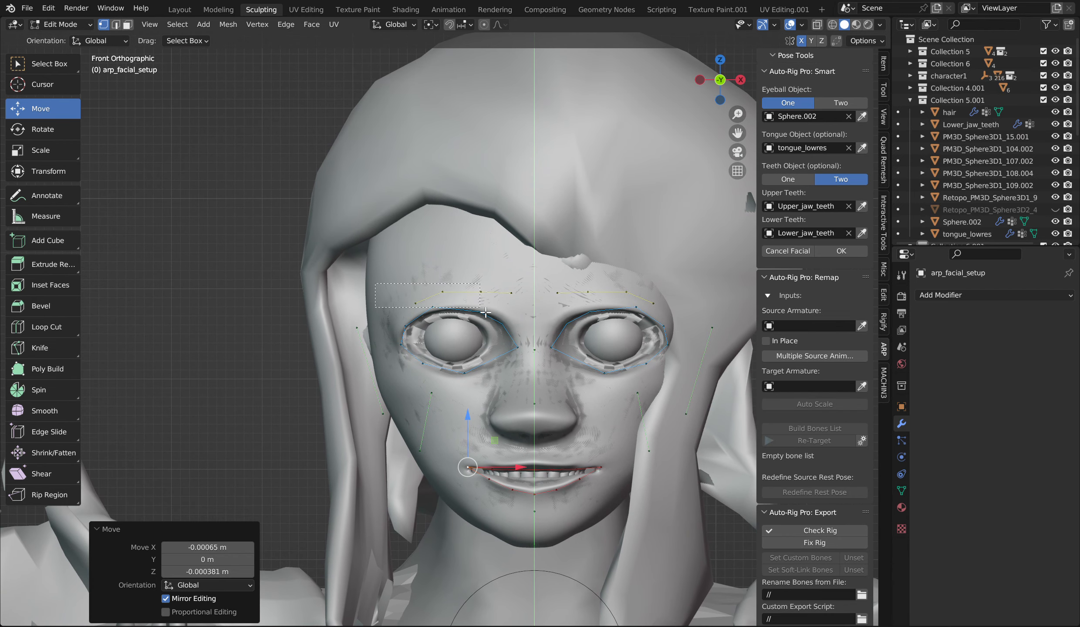
pyautogui.moveTo(532, 305); pyautogui.dragTo(455, 286)
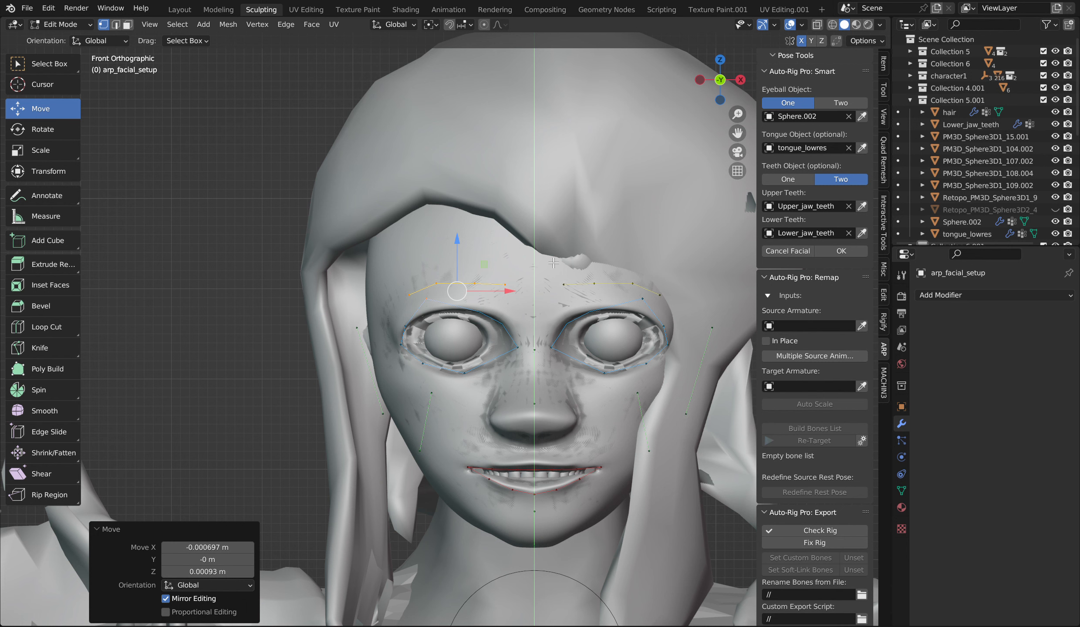
pyautogui.scroll(-5, 554, 260)
pyautogui.scroll(6, 555, 262)
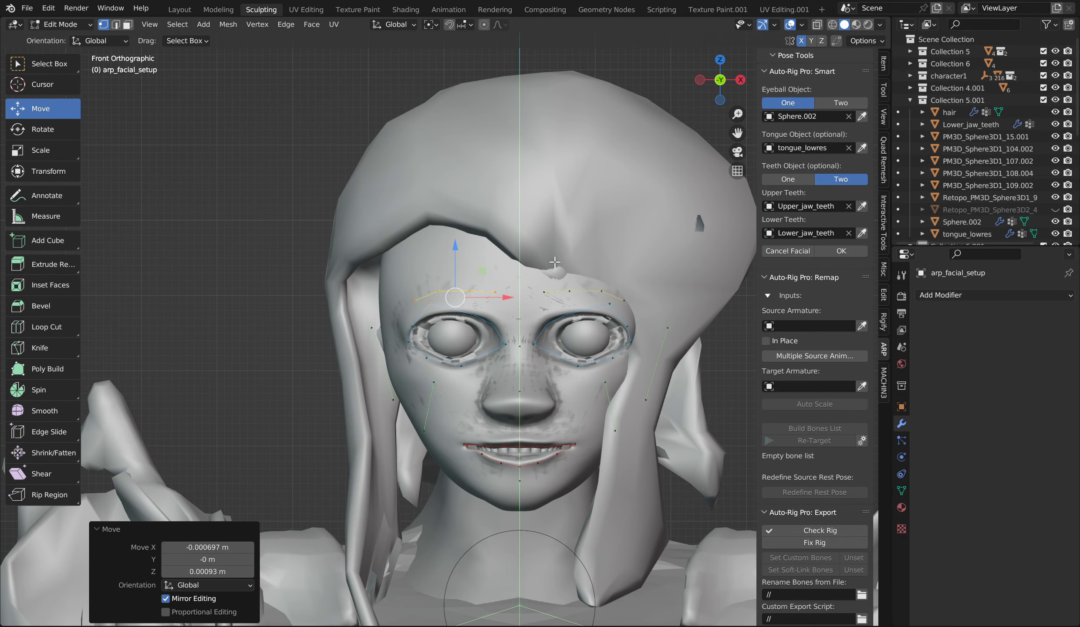
pyautogui.scroll(-5, 449, 204)
# Switch the facial setup markers to Object Mode and clear the selection
pyautogui.click(79, 25)
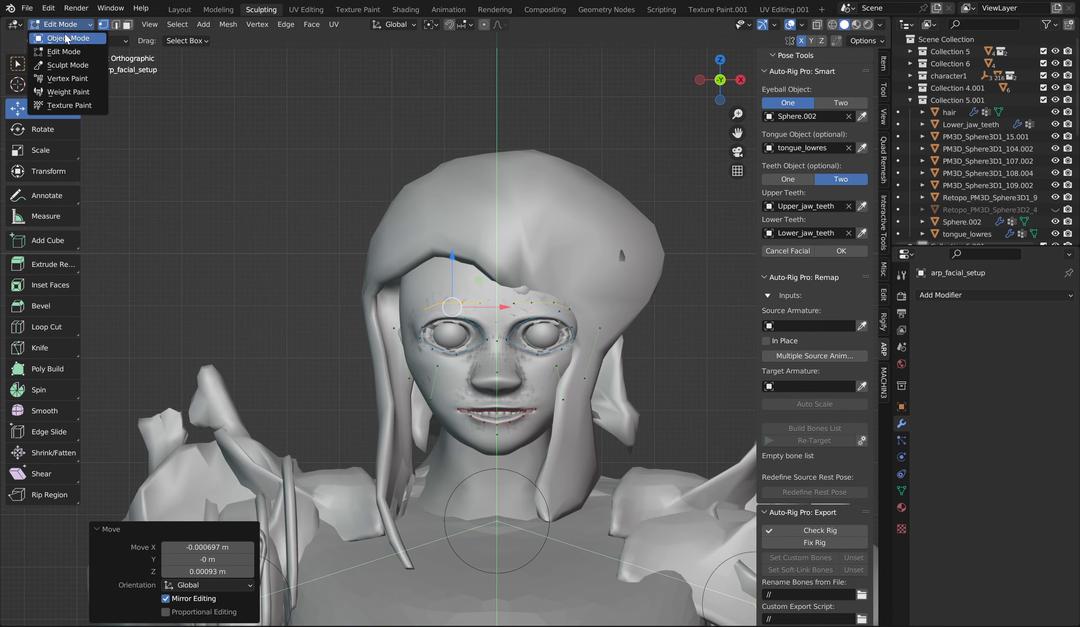
pyautogui.click(64, 34)
pyautogui.scroll(4, 558, 169)
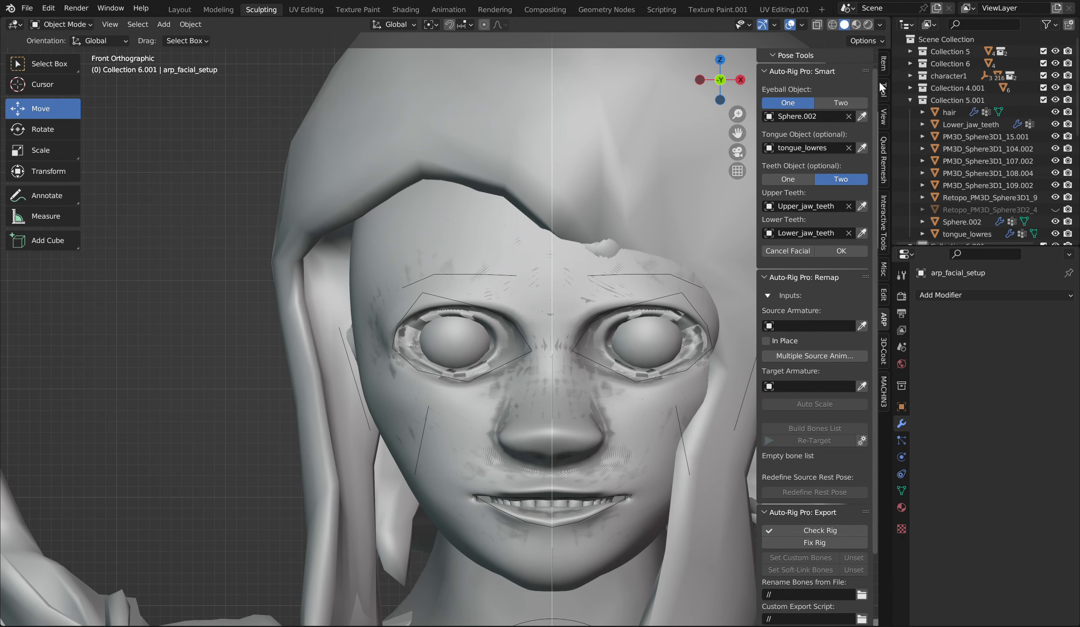
pyautogui.click(470, 269)
pyautogui.click(469, 273)
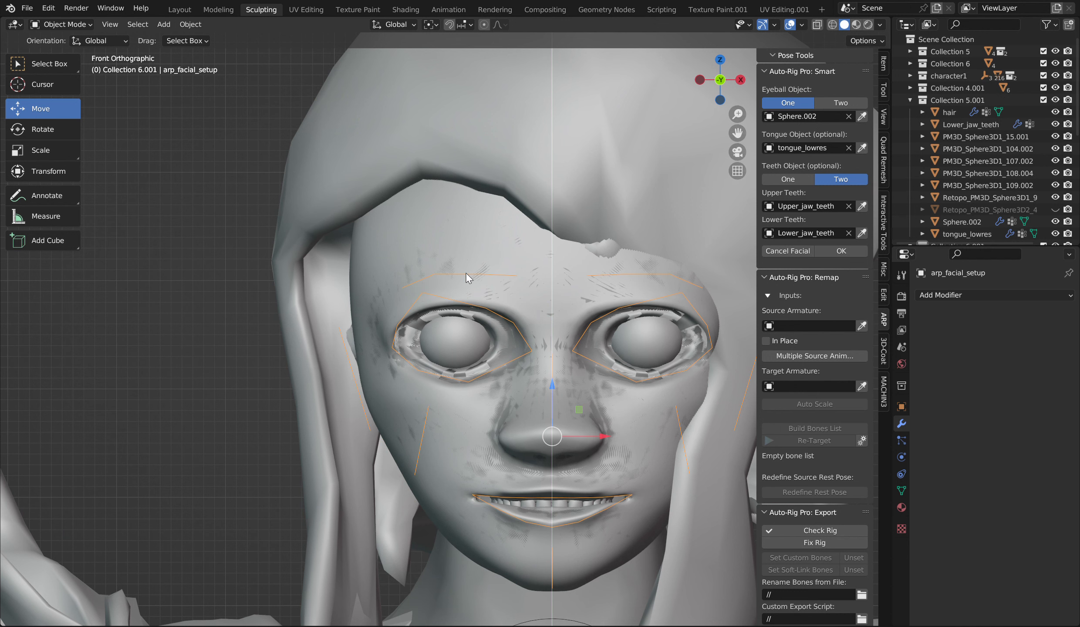
pyautogui.click(162, 125)
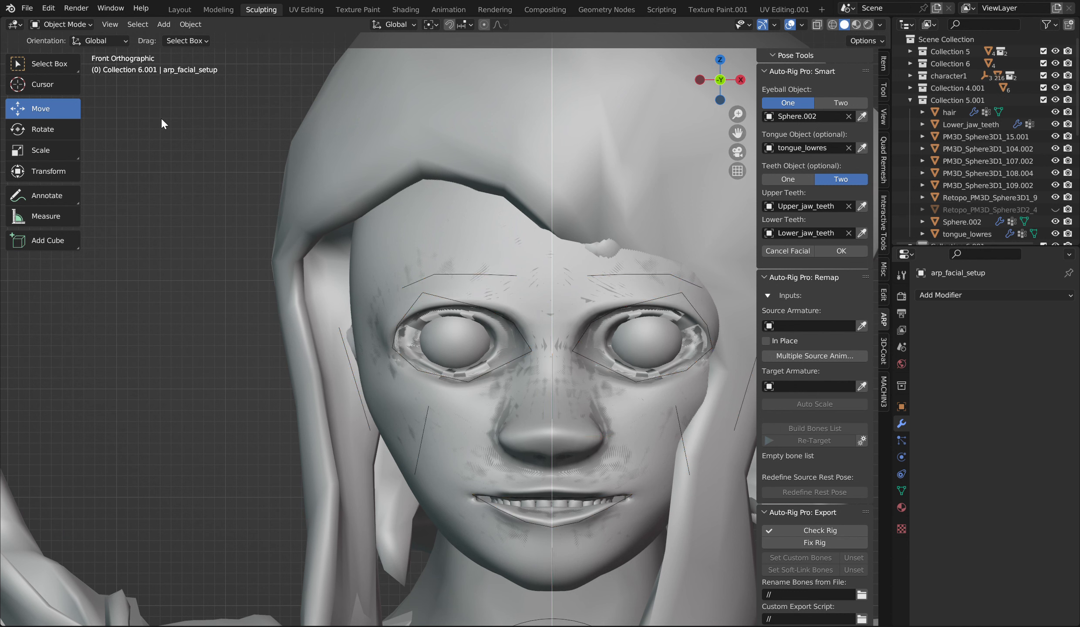
# Add a mesh cube and move it -12.026 m along Z
pyautogui.click(163, 24)
pyautogui.moveTo(187, 38)
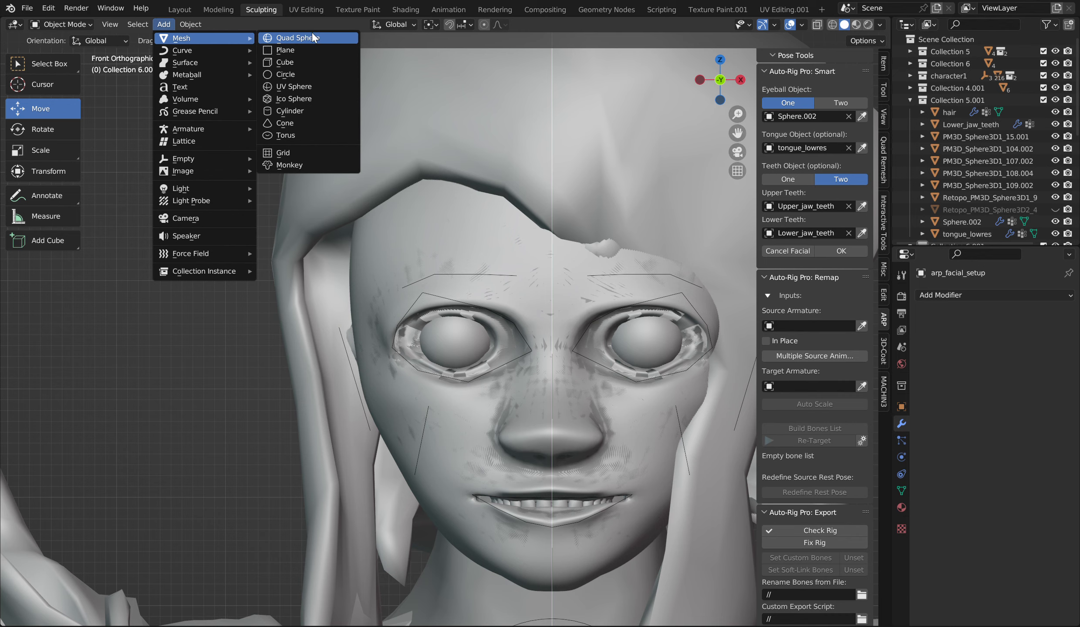
pyautogui.click(301, 62)
pyautogui.scroll(-15, 483, 414)
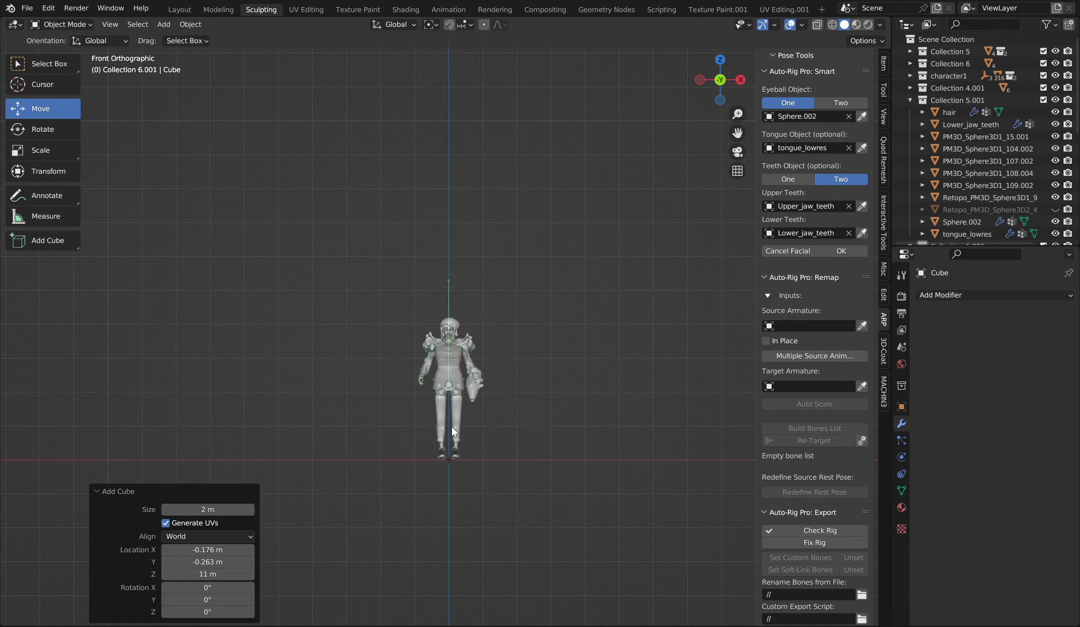
pyautogui.scroll(3, 452, 431)
pyautogui.scroll(-15, 379, 249)
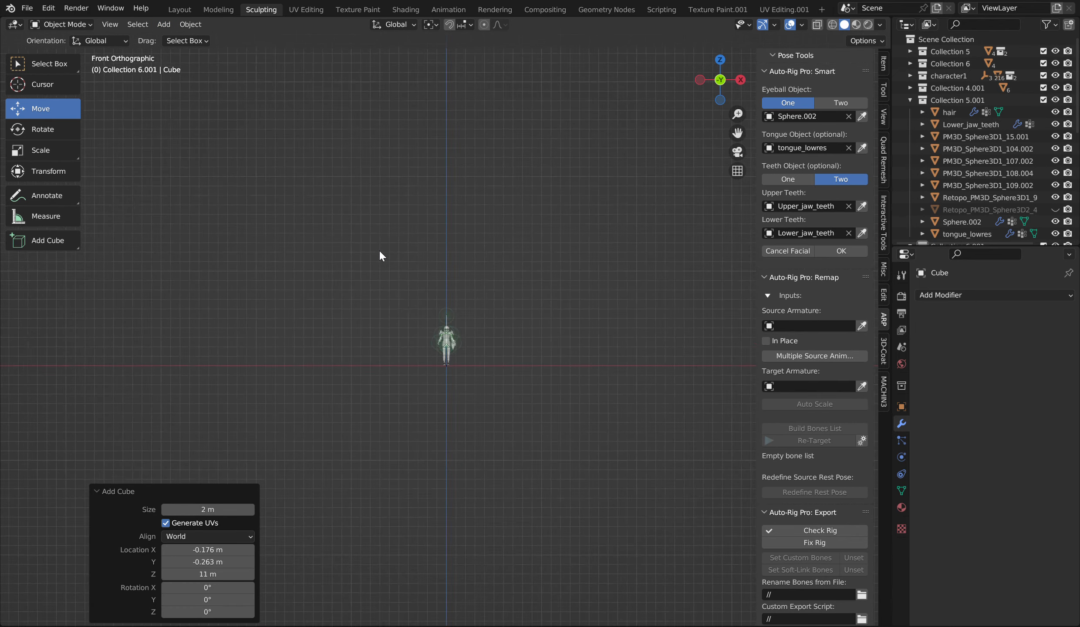
pyautogui.moveTo(441, 211); pyautogui.dragTo(431, 296)
# Scale the cube down and move it 0.11087 m in X and 1.4591 m in Z beside the character's head
pyautogui.scroll(12, 418, 306)
pyautogui.press('s')
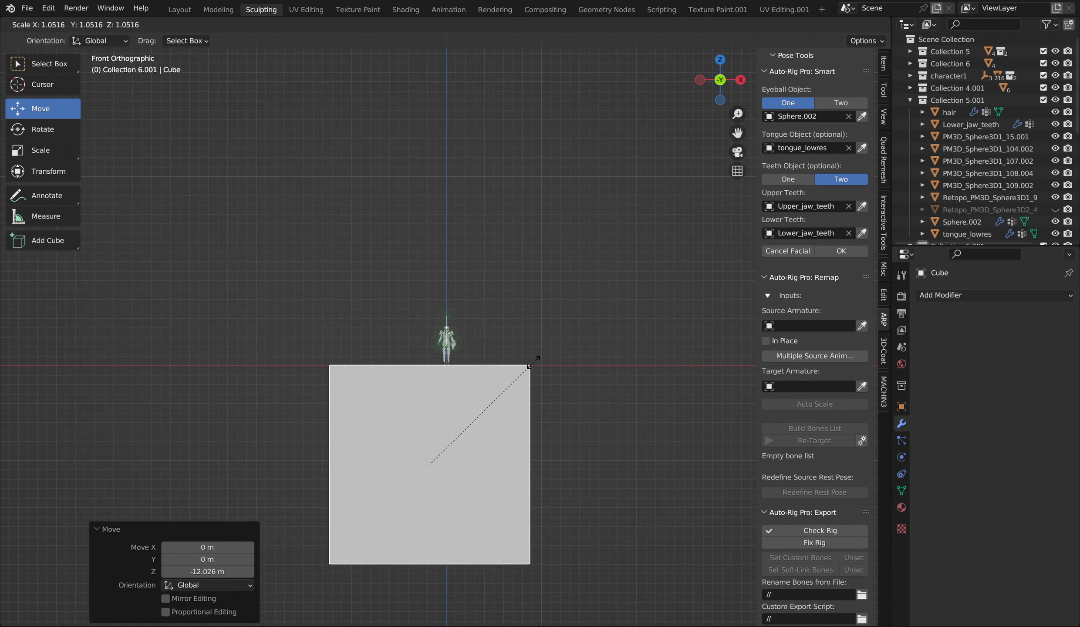
pyautogui.click(434, 466)
pyautogui.moveTo(435, 468); pyautogui.dragTo(446, 330)
pyautogui.scroll(6, 446, 329)
pyautogui.scroll(6, 460, 329)
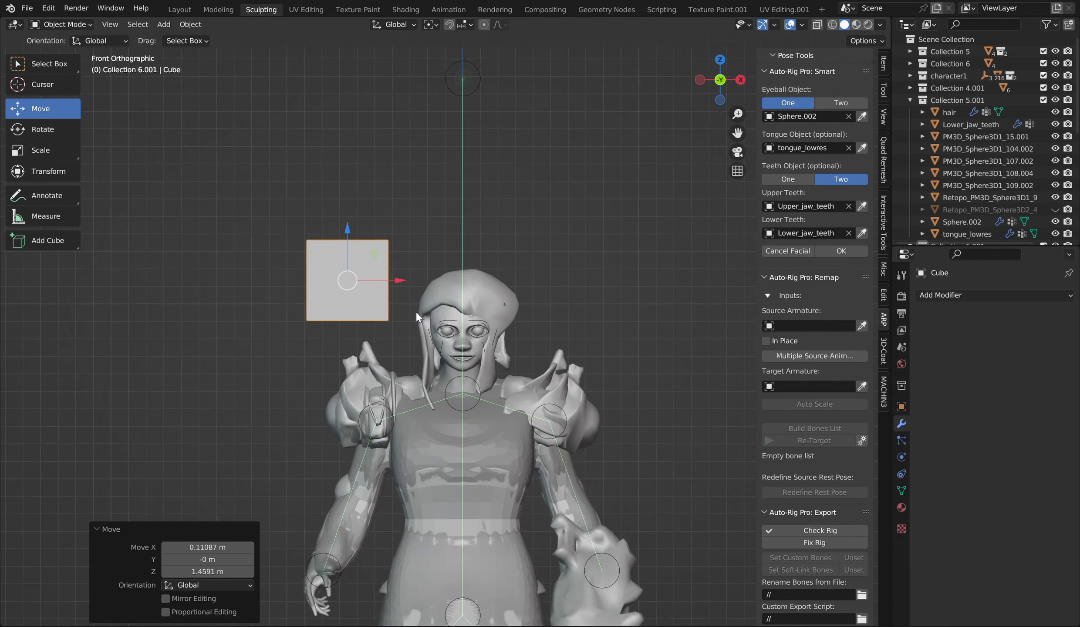
# Move the cube over the character's face and scale it by 0.059 near the eye
pyautogui.press('g')
pyautogui.click(442, 318)
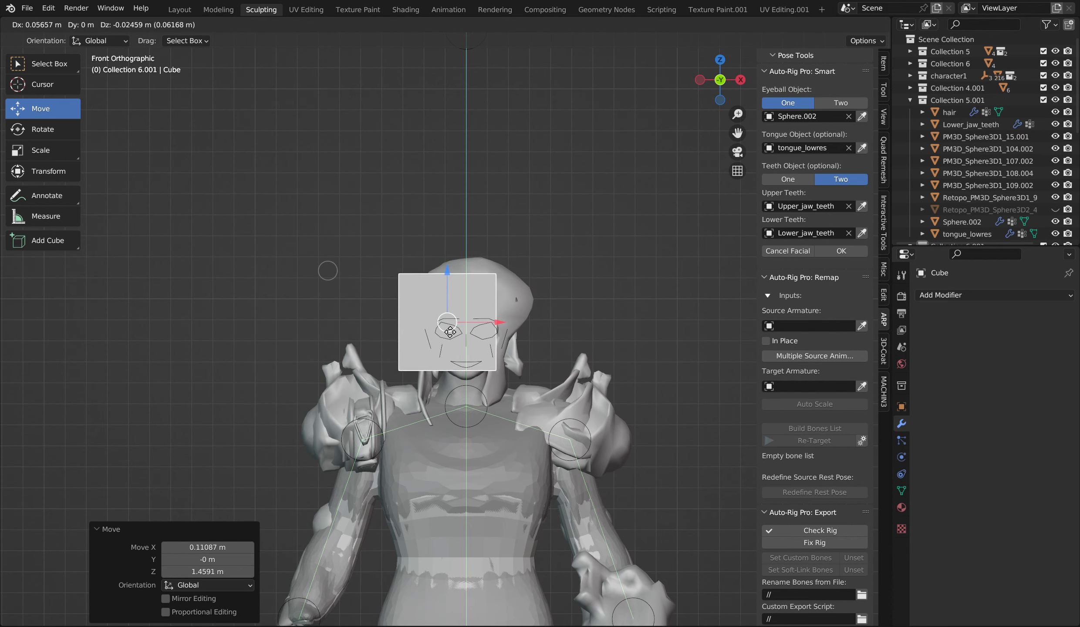
pyautogui.scroll(4, 529, 240)
pyautogui.press('s')
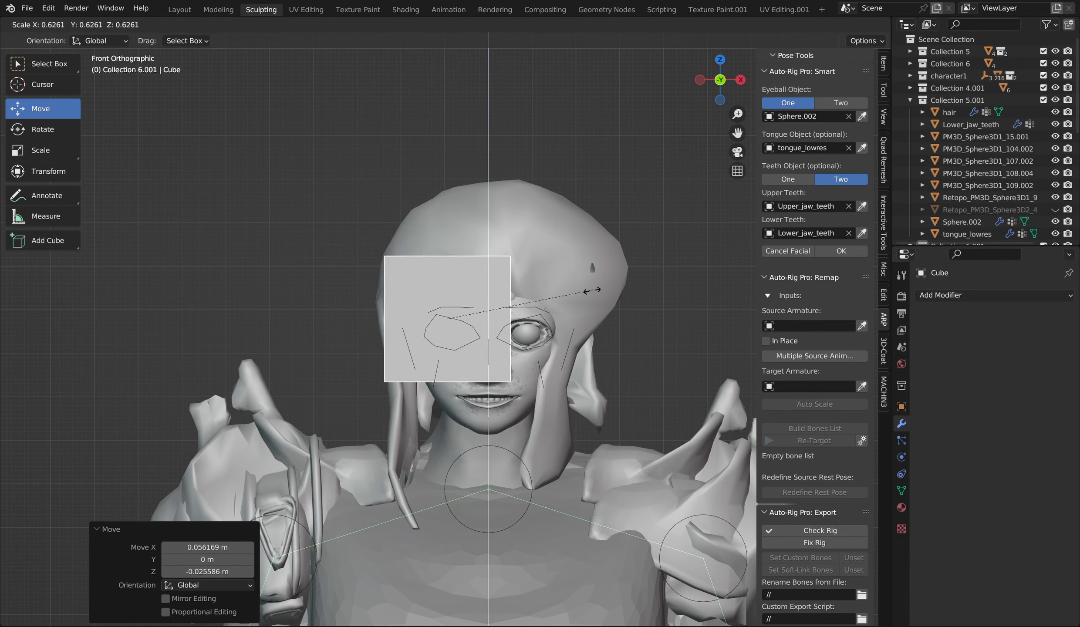
pyautogui.click(460, 311)
pyautogui.scroll(5, 460, 311)
pyautogui.scroll(3, 460, 311)
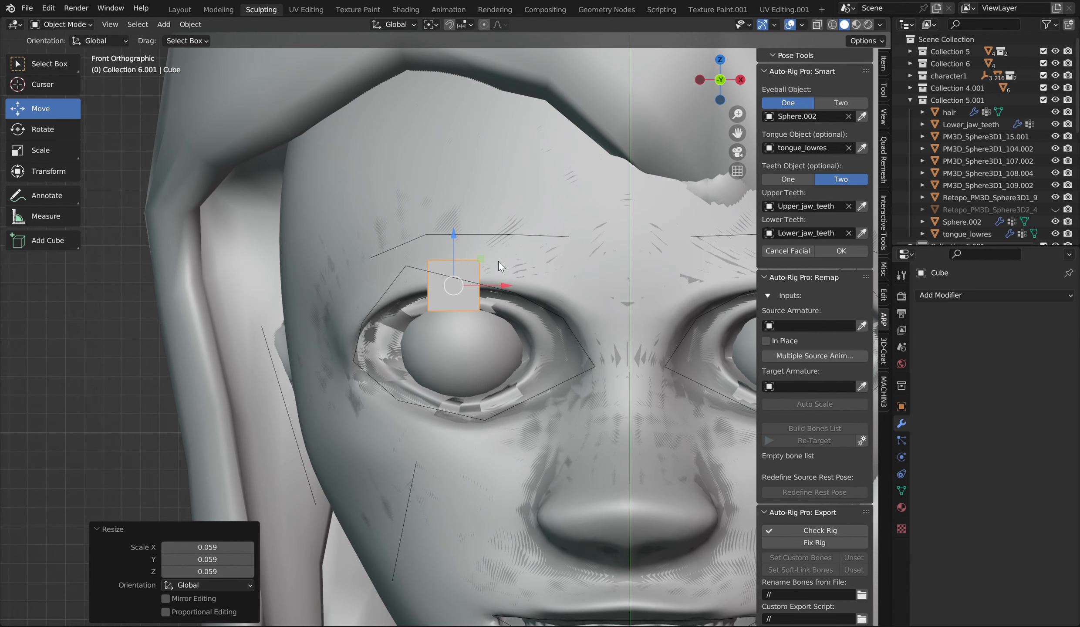
# Scale the cube by 0.543 and place it on the bend of the eyebrow marker line
pyautogui.moveTo(451, 288); pyautogui.dragTo(465, 235)
pyautogui.press('s')
pyautogui.click(516, 227)
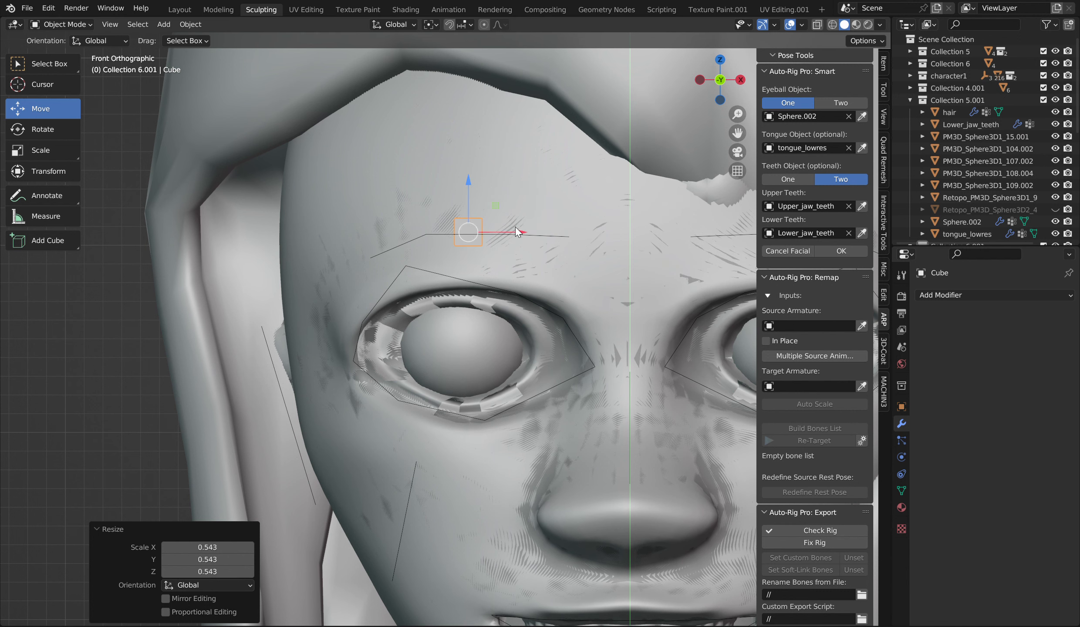
pyautogui.moveTo(472, 229); pyautogui.dragTo(436, 234)
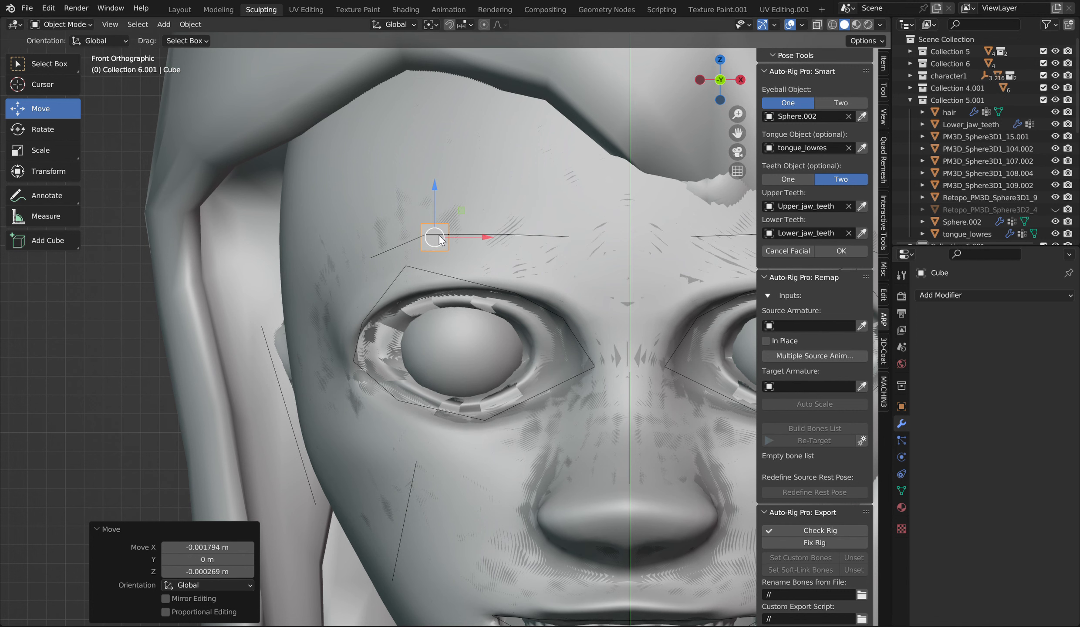
# Edit the cube with X-ray on and extrude its inner side face 0.006277 m along the eyebrow marker toward the nose
pyautogui.click(50, 34)
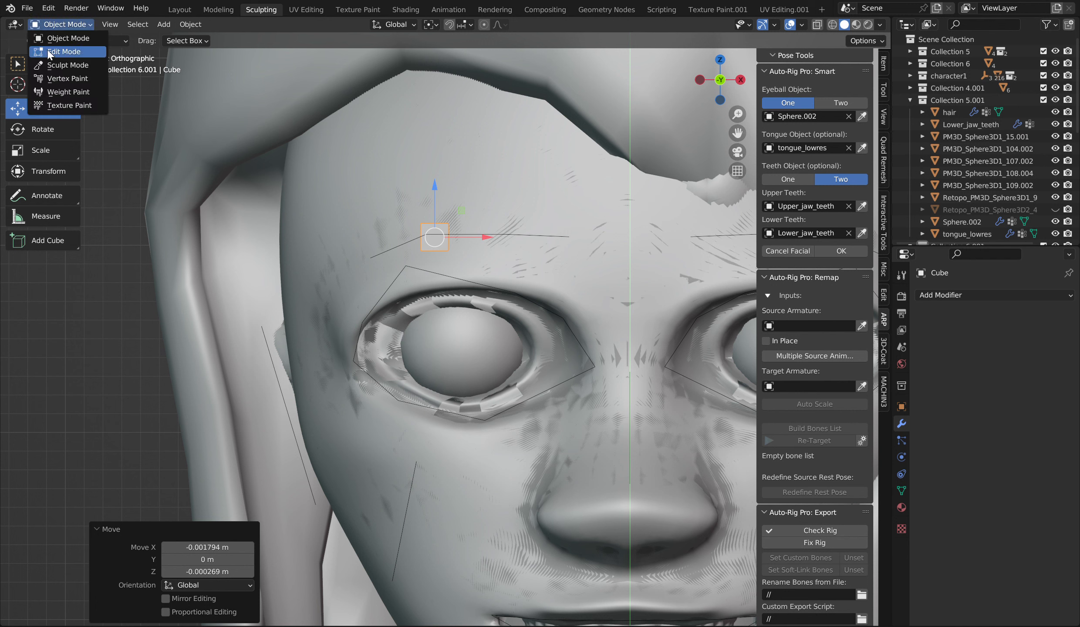
pyautogui.click(61, 46)
pyautogui.click(817, 24)
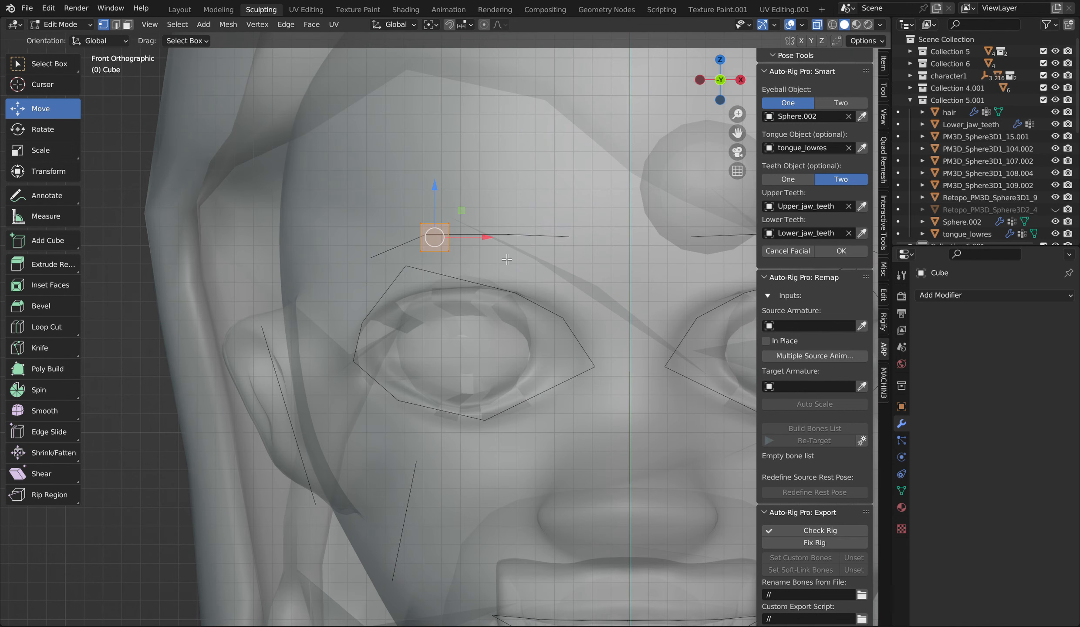
pyautogui.moveTo(441, 222); pyautogui.dragTo(601, 237)
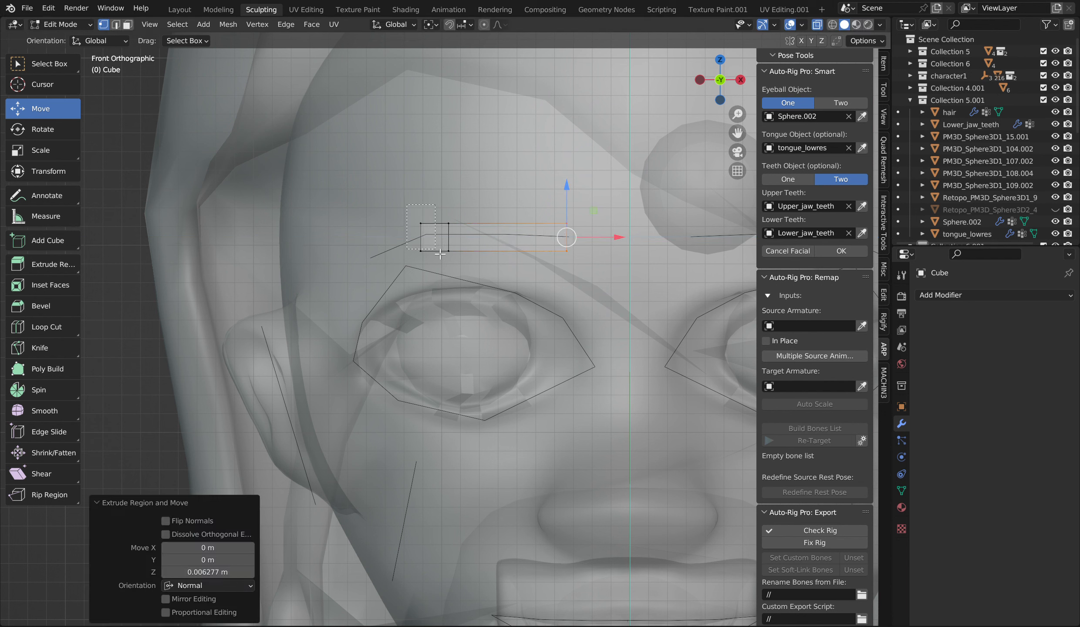
# Extrude the cube's outer side face and shift it -0.000628 m in X and -0.000986 m in Z to the eyebrow marker's outer end
pyautogui.moveTo(440, 254); pyautogui.dragTo(438, 262)
pyautogui.press('e')
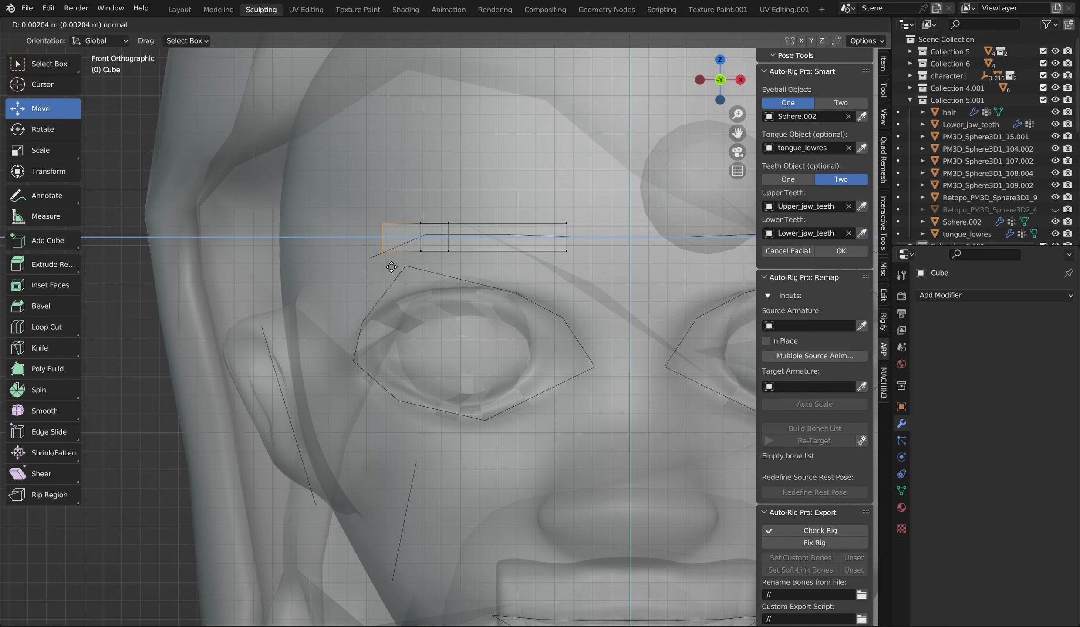
pyautogui.click(391, 262)
pyautogui.moveTo(387, 248); pyautogui.dragTo(371, 256)
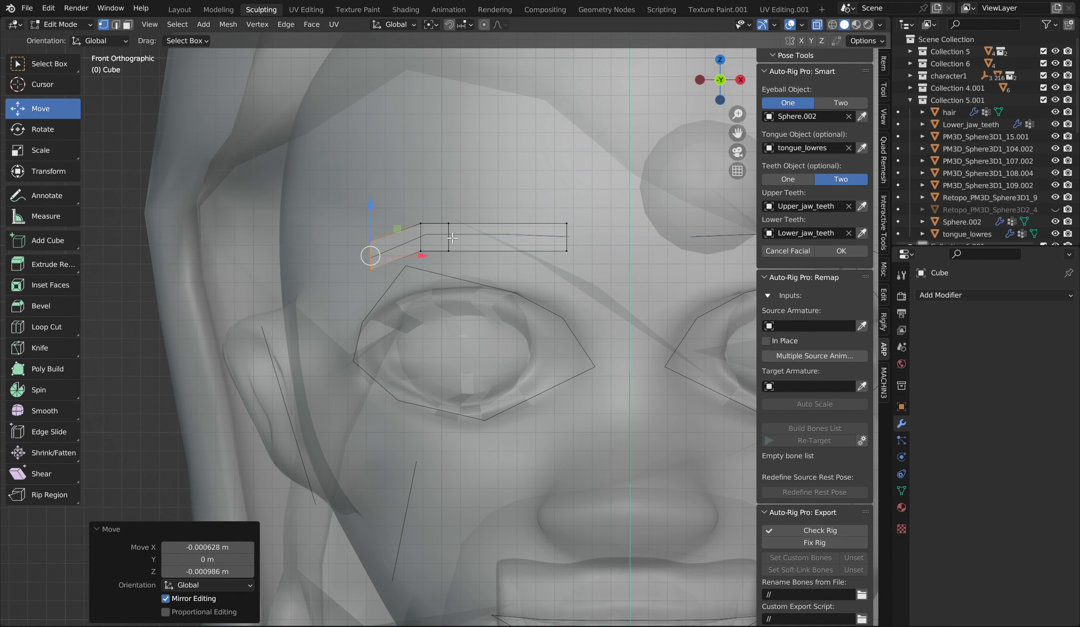
# In side view, move the selected outer-end vertices of the eyebrow mesh 0.24925 m along Y toward the head
pyautogui.scroll(-1, 691, 138)
pyautogui.moveTo(718, 89)
pyautogui.mouseDown()
pyautogui.moveTo(686, 82)
pyautogui.moveTo(723, 77)
pyautogui.mouseUp()
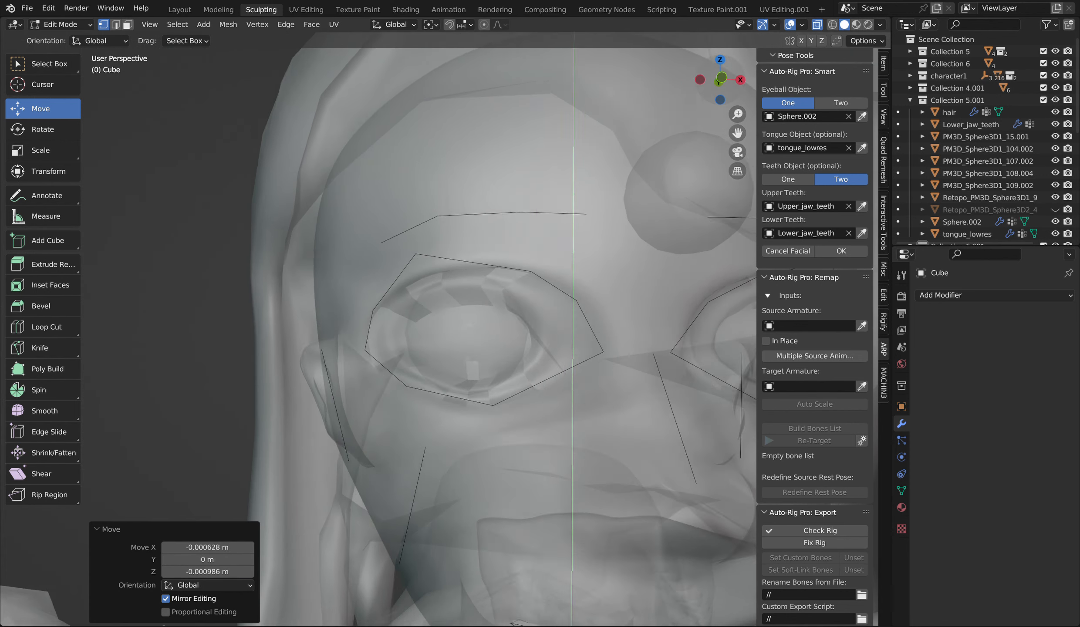
pyautogui.scroll(-7, 473, 204)
pyautogui.scroll(-5, 473, 203)
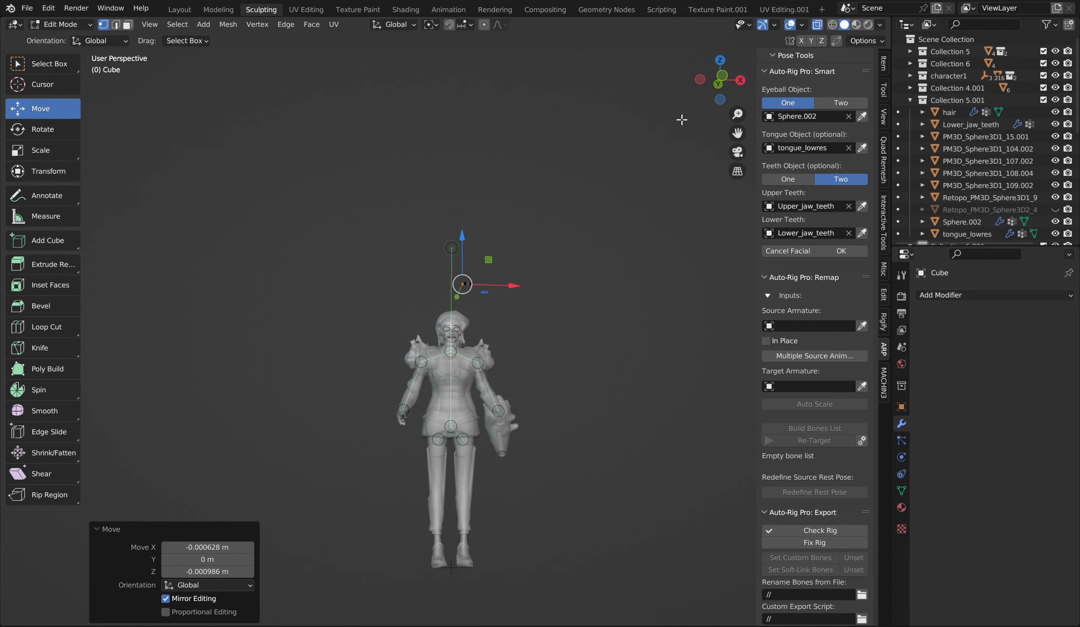
pyautogui.click(700, 78)
pyautogui.moveTo(545, 328); pyautogui.dragTo(404, 336)
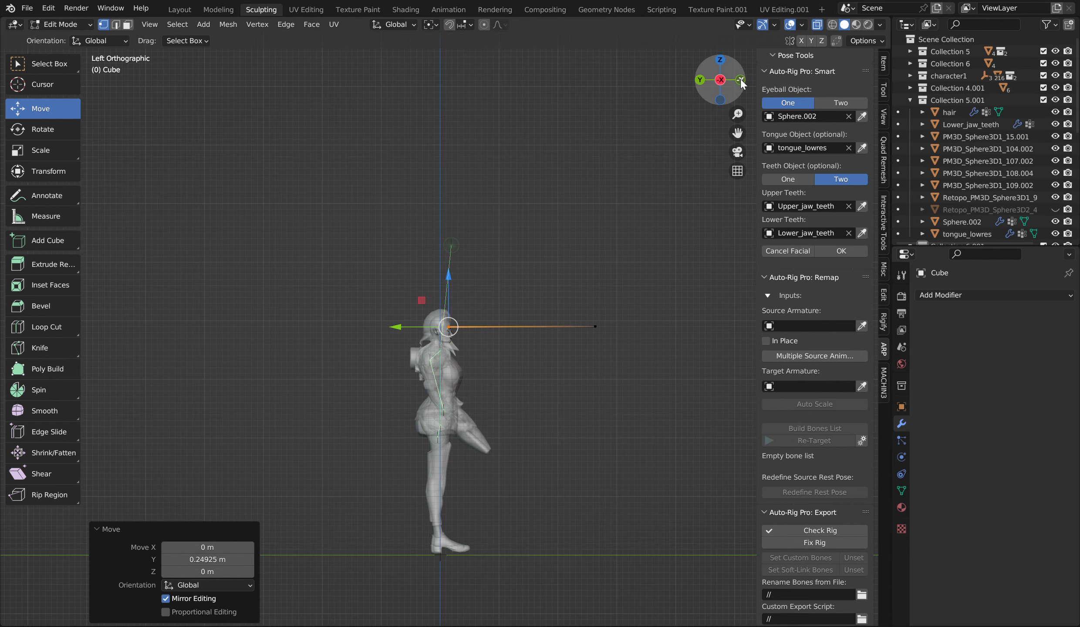
pyautogui.click(740, 80)
pyautogui.scroll(6, 532, 157)
pyautogui.moveTo(680, 91); pyautogui.dragTo(536, 151, button='middle')
pyautogui.scroll(-5, 535, 157)
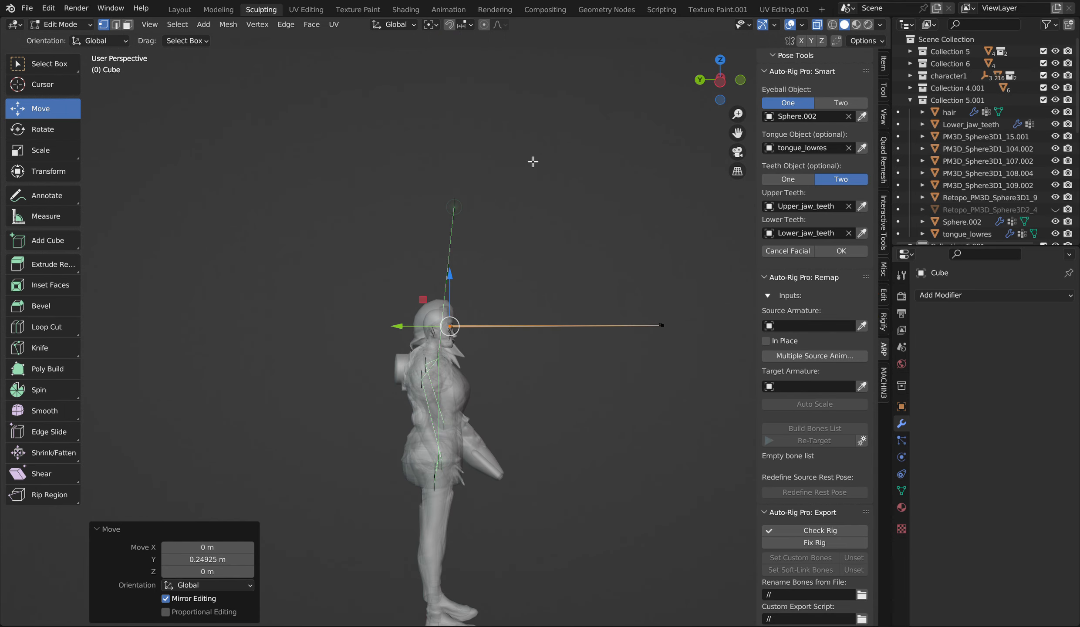
# Select the whole eyebrow mesh and move it along Y onto the face, finishing with a -0.002265 m adjustment
pyautogui.moveTo(542, 267); pyautogui.dragTo(707, 528)
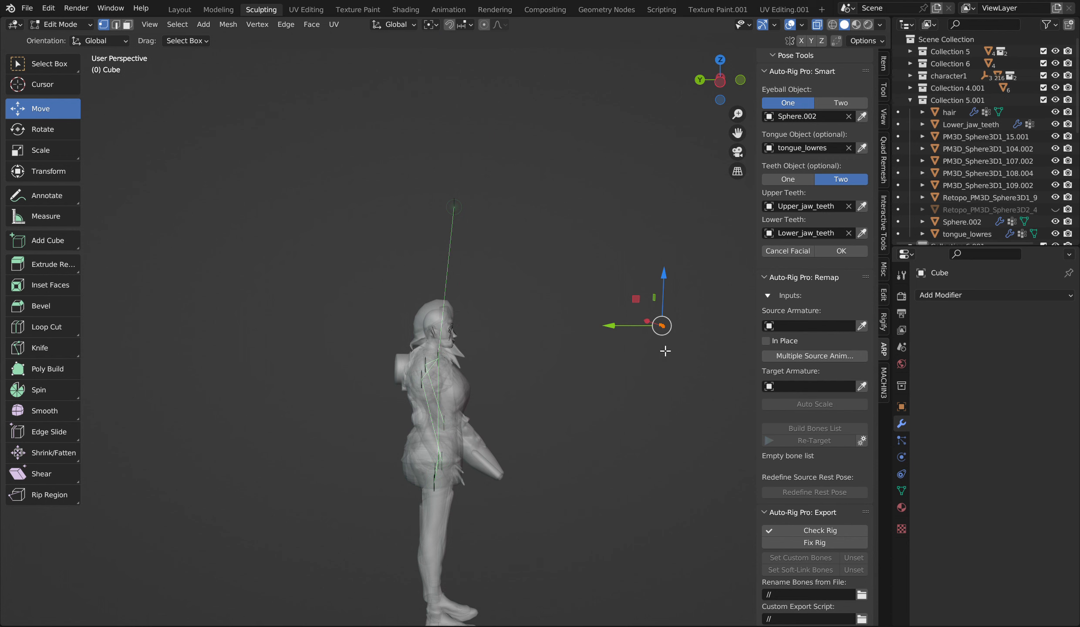
pyautogui.moveTo(648, 336); pyautogui.dragTo(420, 334)
pyautogui.scroll(10, 514, 260)
pyautogui.moveTo(723, 80)
pyautogui.mouseDown()
pyautogui.moveTo(632, 80)
pyautogui.moveTo(723, 81)
pyautogui.mouseUp()
pyautogui.moveTo(544, 305); pyautogui.dragTo(608, 188, button='middle')
pyautogui.moveTo(440, 305); pyautogui.dragTo(454, 307)
pyautogui.click(740, 79)
pyautogui.scroll(3, 616, 167)
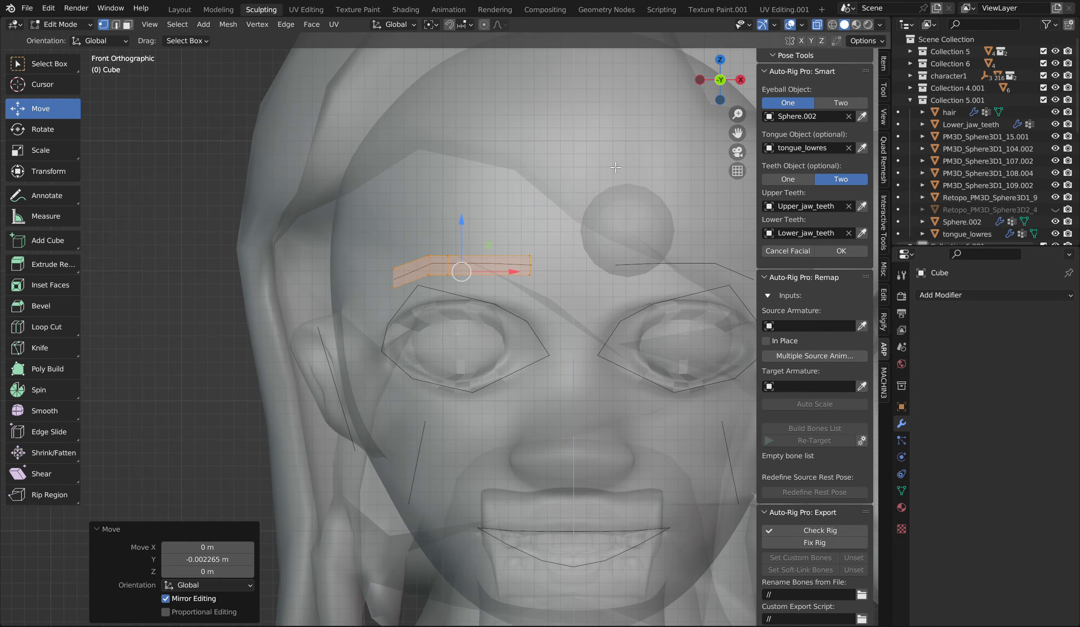
# Turn off X-ray, rotate the eyebrow mesh to follow the forehead, and shift it -0.000764 m in Y
pyautogui.click(817, 25)
pyautogui.moveTo(710, 83); pyautogui.dragTo(810, 85)
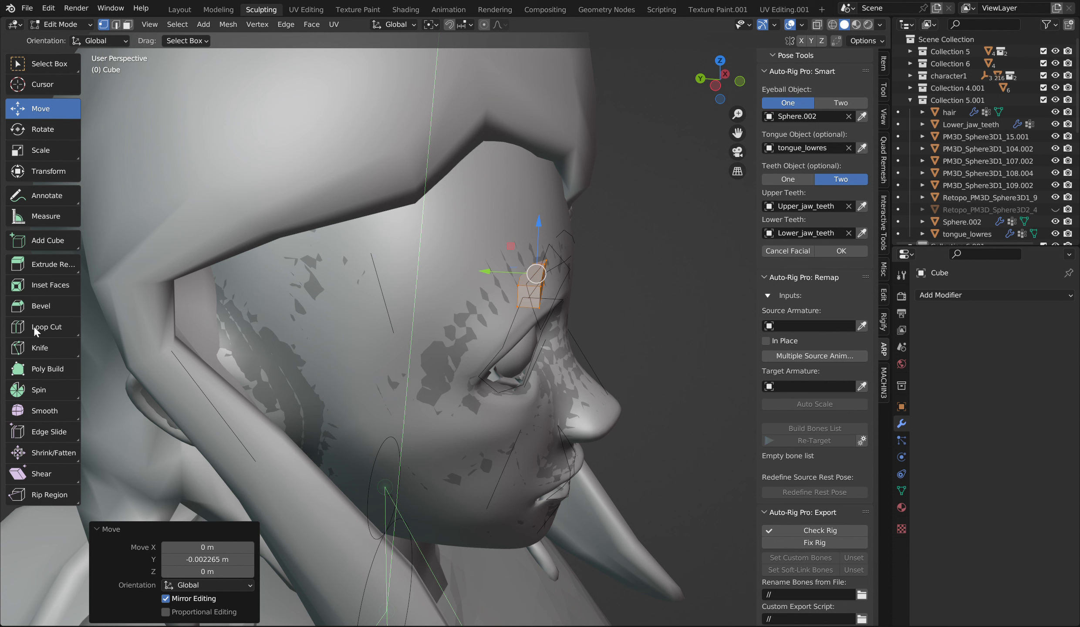
pyautogui.click(34, 127)
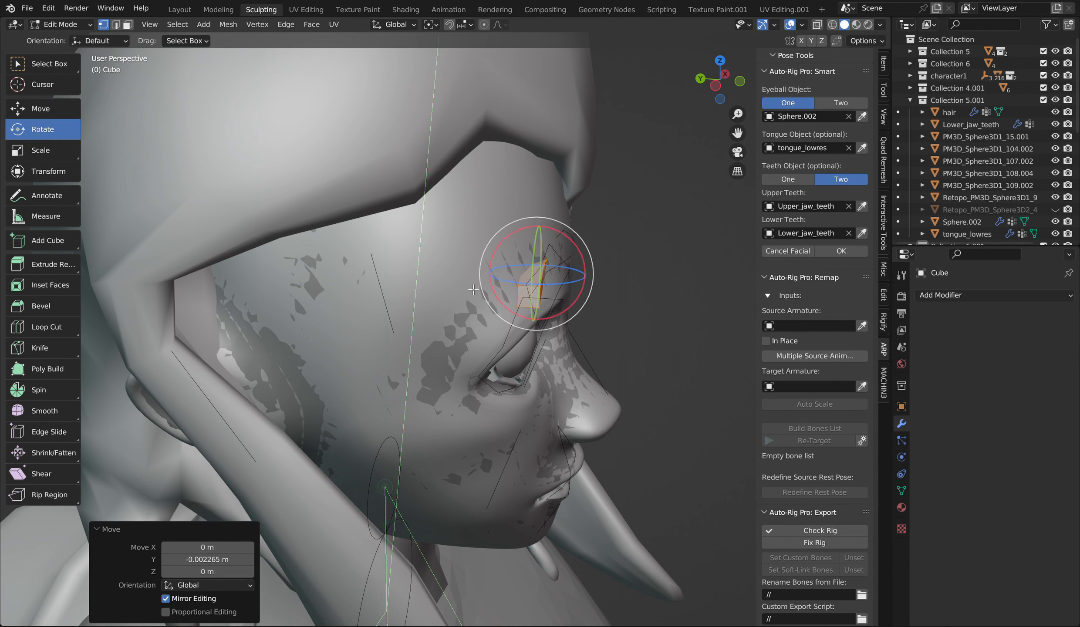
pyautogui.moveTo(549, 273); pyautogui.dragTo(513, 275)
pyautogui.click(47, 110)
pyautogui.scroll(-1, 648, 200)
pyautogui.moveTo(720, 79); pyautogui.dragTo(601, 106)
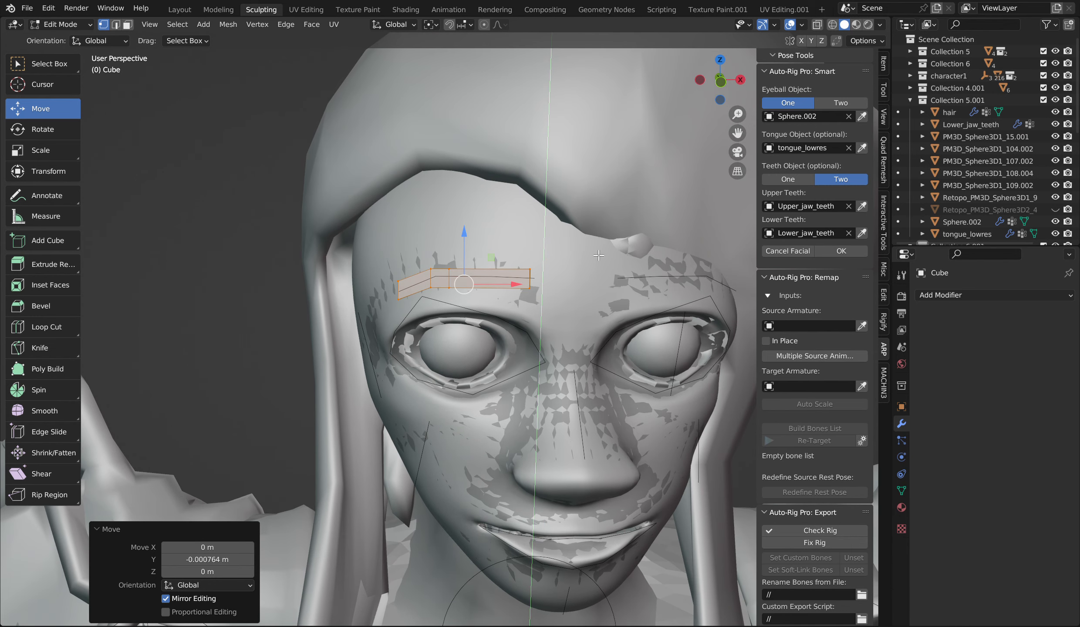
# Add two loop cuts with factor 0 across the long straight segment of the eyebrow mesh
pyautogui.click(481, 280)
pyautogui.rightClick(481, 281)
pyautogui.moveTo(540, 331); pyautogui.dragTo(579, 352, button='middle')
pyautogui.moveTo(492, 283); pyautogui.dragTo(451, 273, button='middle')
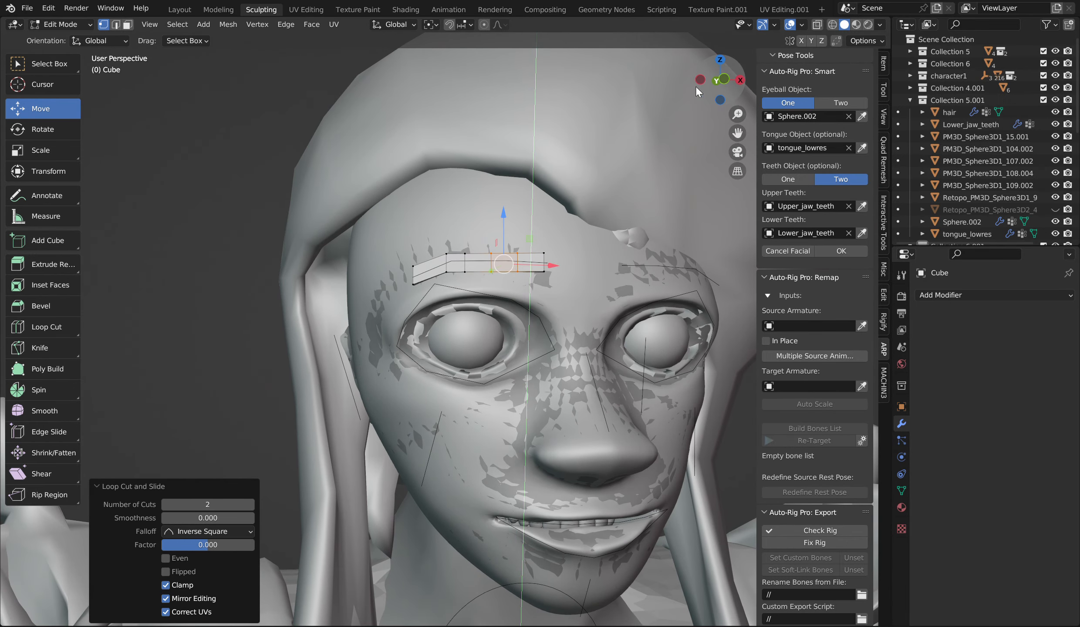
pyautogui.scroll(4, 422, 329)
pyautogui.scroll(-6, 631, 237)
pyautogui.scroll(4, 618, 218)
pyautogui.scroll(1, 761, 183)
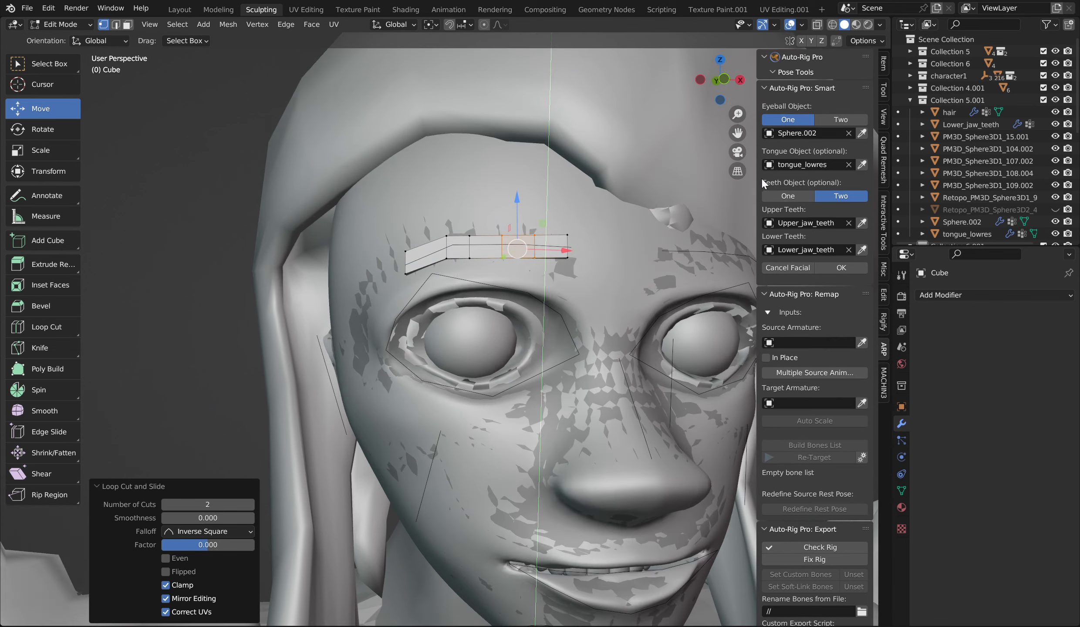
# Add a Catmull-Clark Subdivision Surface modifier to the eyebrow and apply it in Object Mode
pyautogui.click(969, 292)
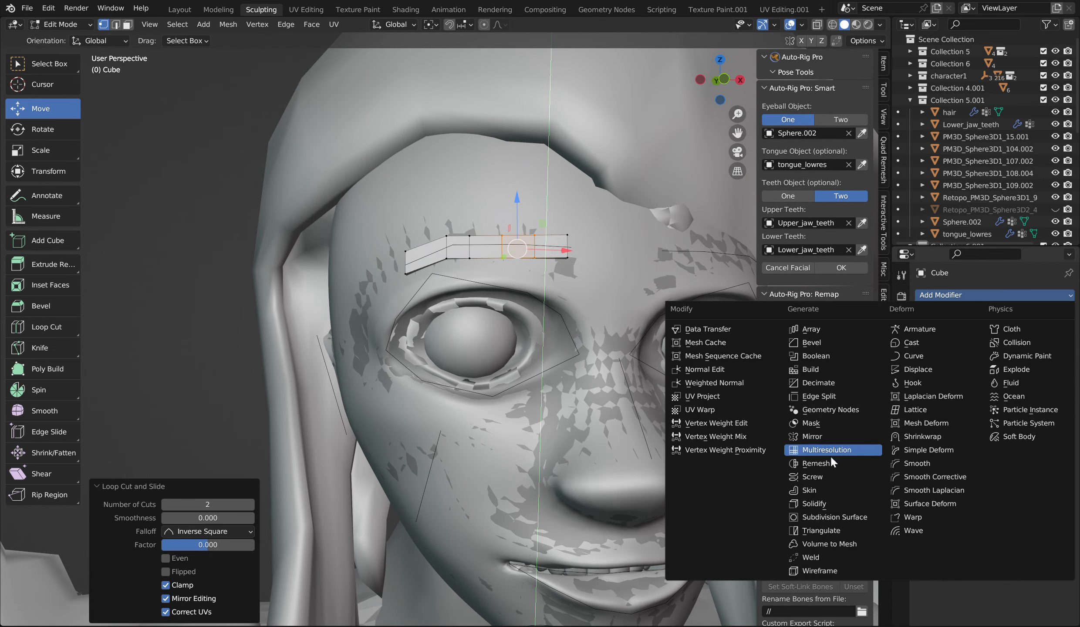
pyautogui.click(821, 517)
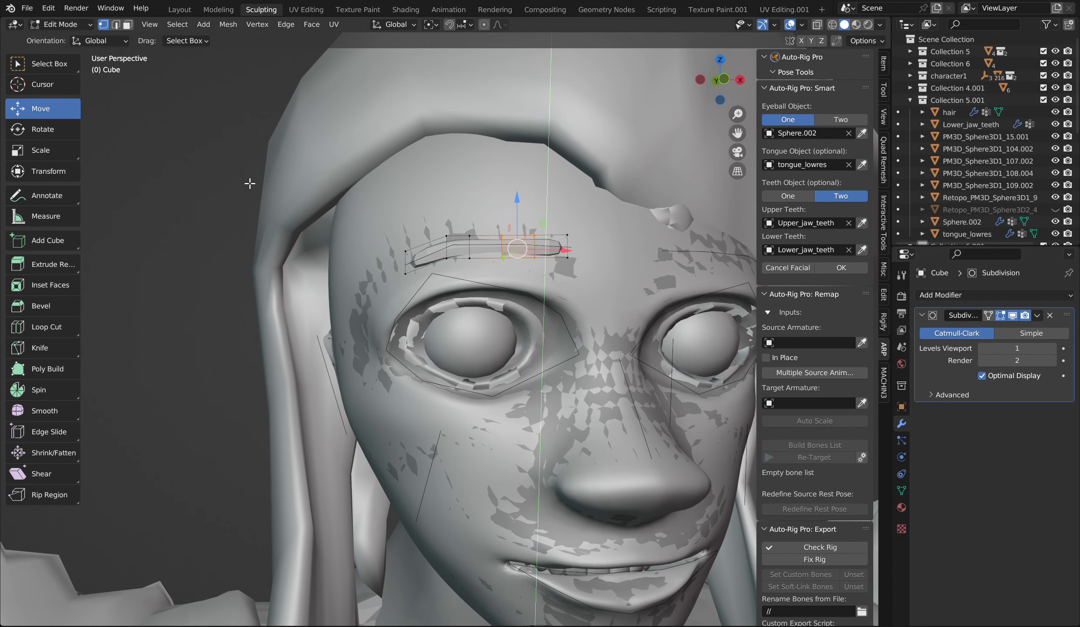
pyautogui.click(1036, 316)
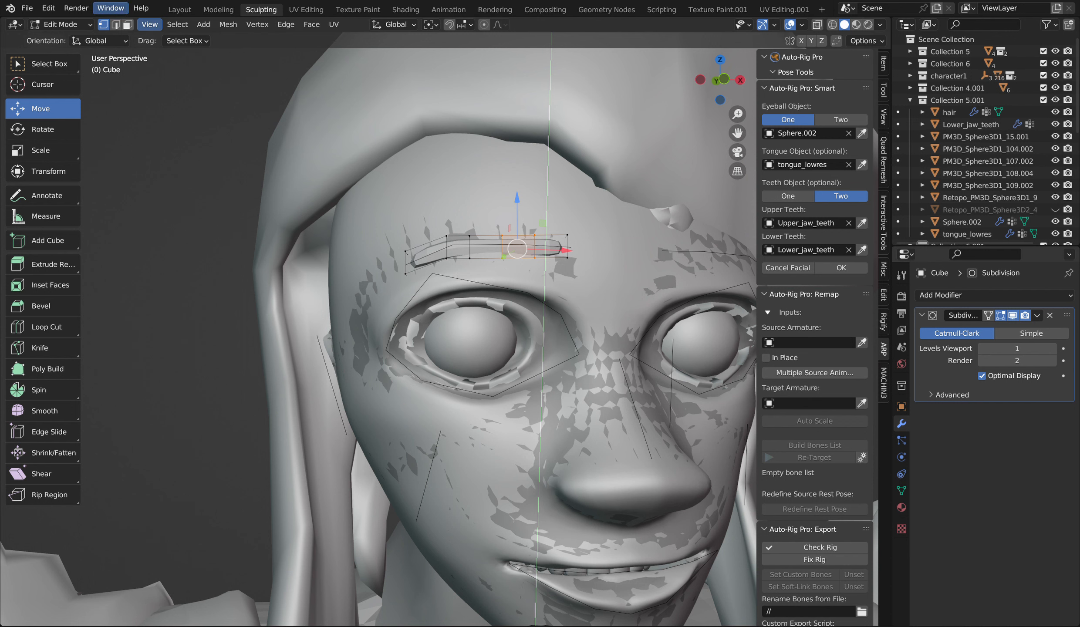
pyautogui.click(61, 24)
pyautogui.click(56, 38)
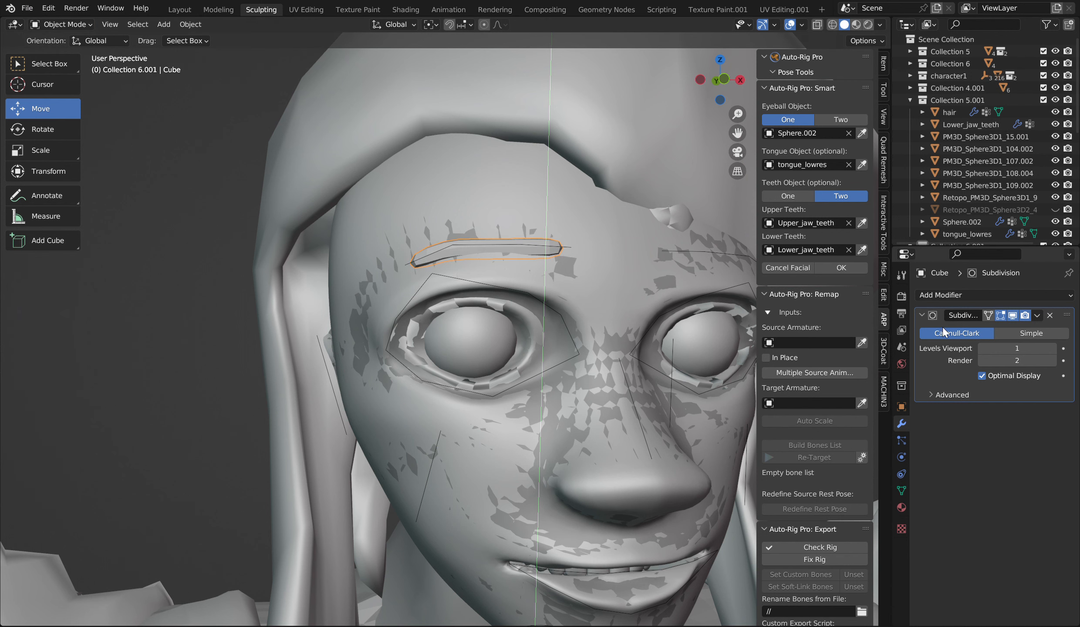
pyautogui.click(1041, 316)
pyautogui.click(1014, 331)
# In front view, scale the eyebrow mesh by 1.280 along X
pyautogui.scroll(-4, 509, 299)
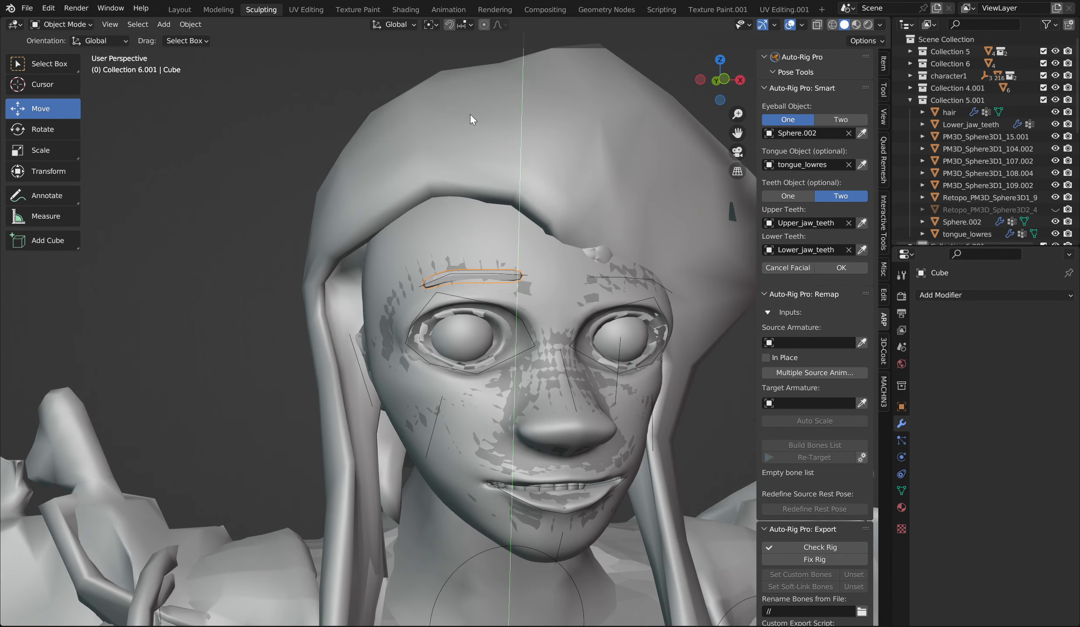
pyautogui.scroll(2, 685, 113)
pyautogui.scroll(-1, 701, 101)
pyautogui.moveTo(722, 86); pyautogui.dragTo(688, 82)
pyautogui.click(721, 86)
pyautogui.press('KP_1')
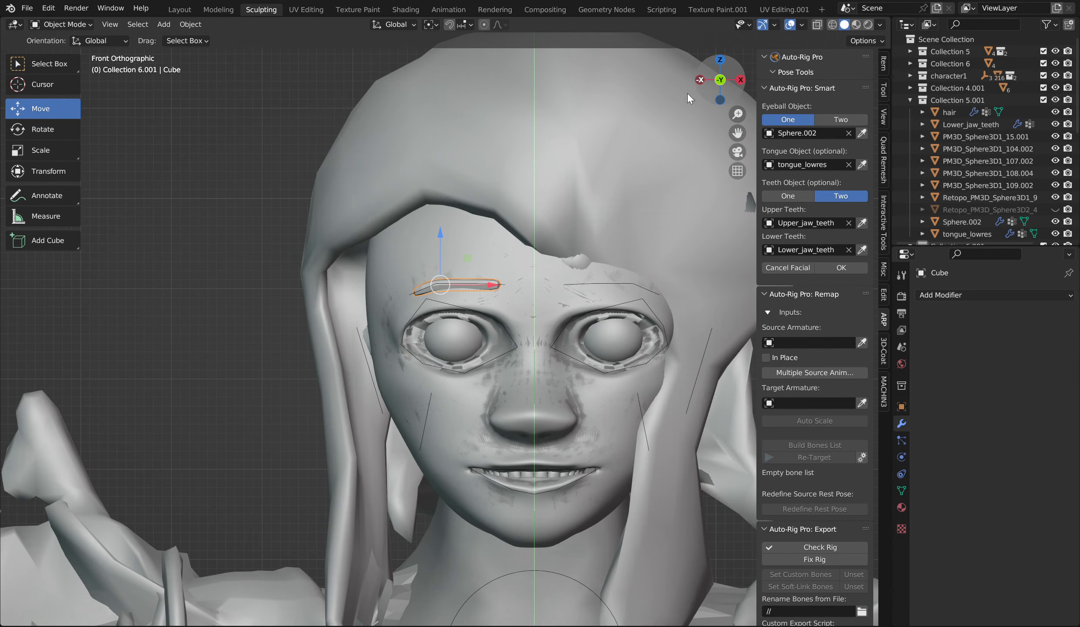
pyautogui.scroll(4, 576, 223)
pyautogui.click(40, 149)
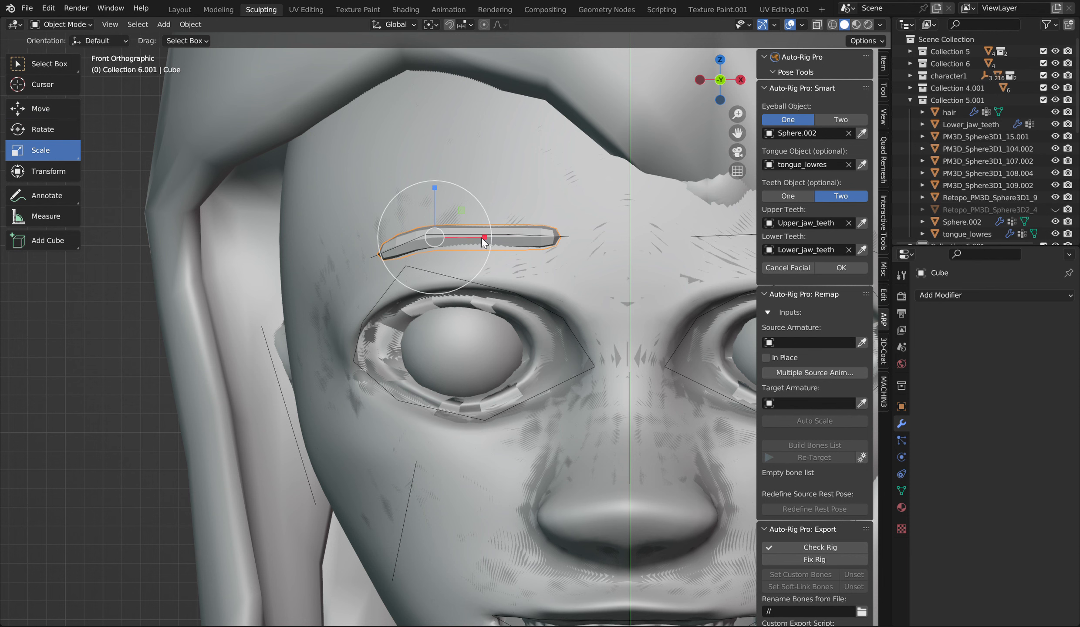
pyautogui.moveTo(481, 242); pyautogui.dragTo(495, 238)
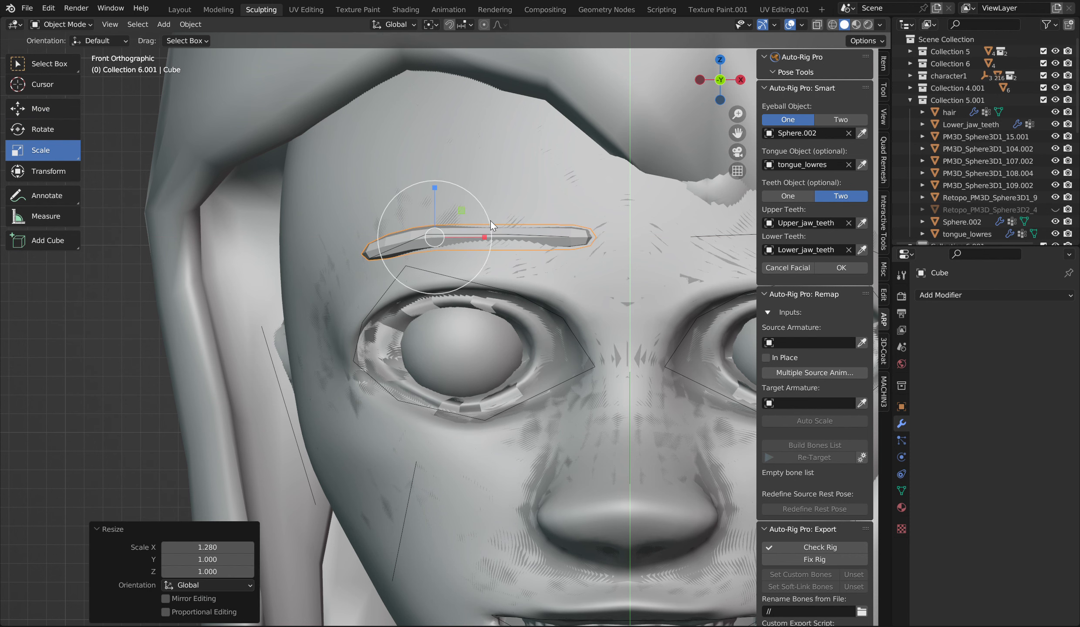
# Mirror the eyebrow across X with a Mirror modifier, using the head mesh as the mirror object
pyautogui.click(977, 299)
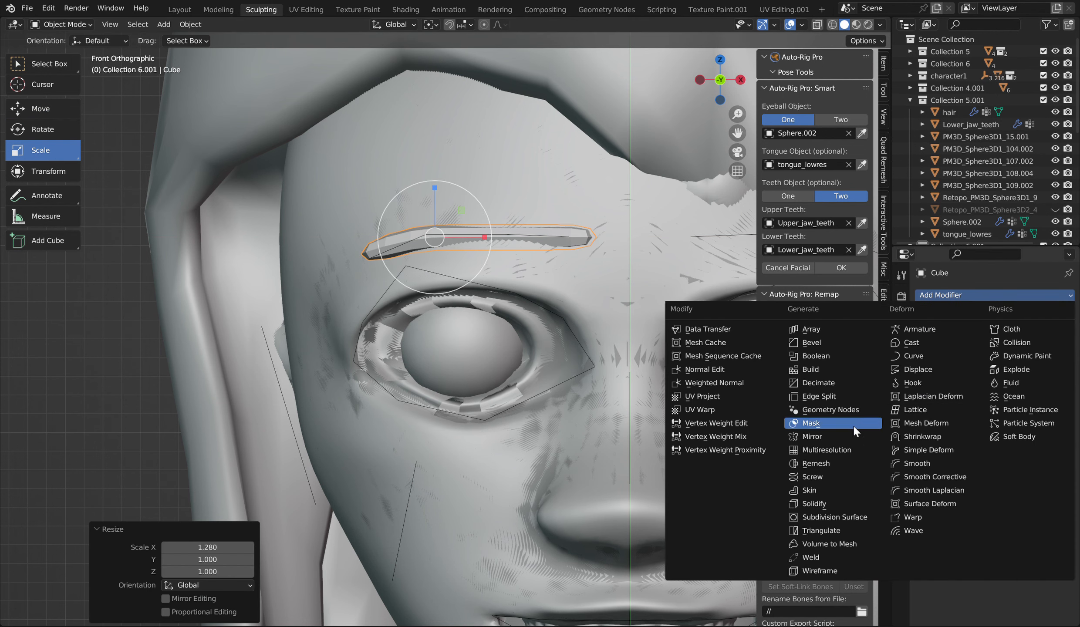
pyautogui.click(822, 438)
pyautogui.click(525, 263)
pyautogui.scroll(-5, 525, 263)
pyautogui.scroll(4, 524, 262)
pyautogui.scroll(-2, 526, 263)
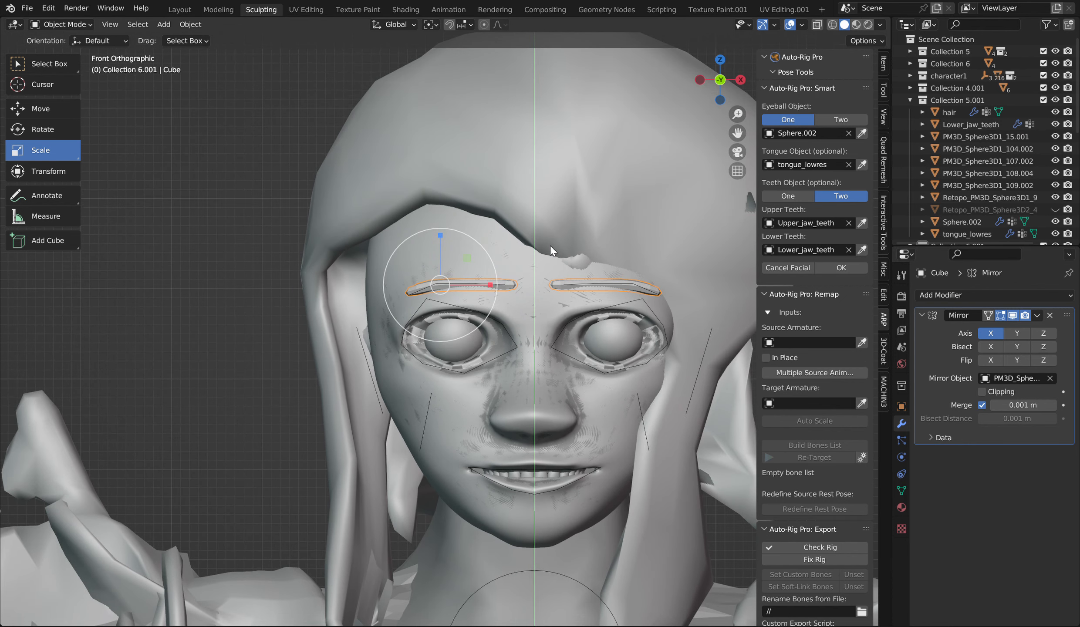
# Examine both eyebrows against the face from the front, the sides and at an angle
pyautogui.scroll(-3, 550, 231)
pyautogui.scroll(-2, 594, 225)
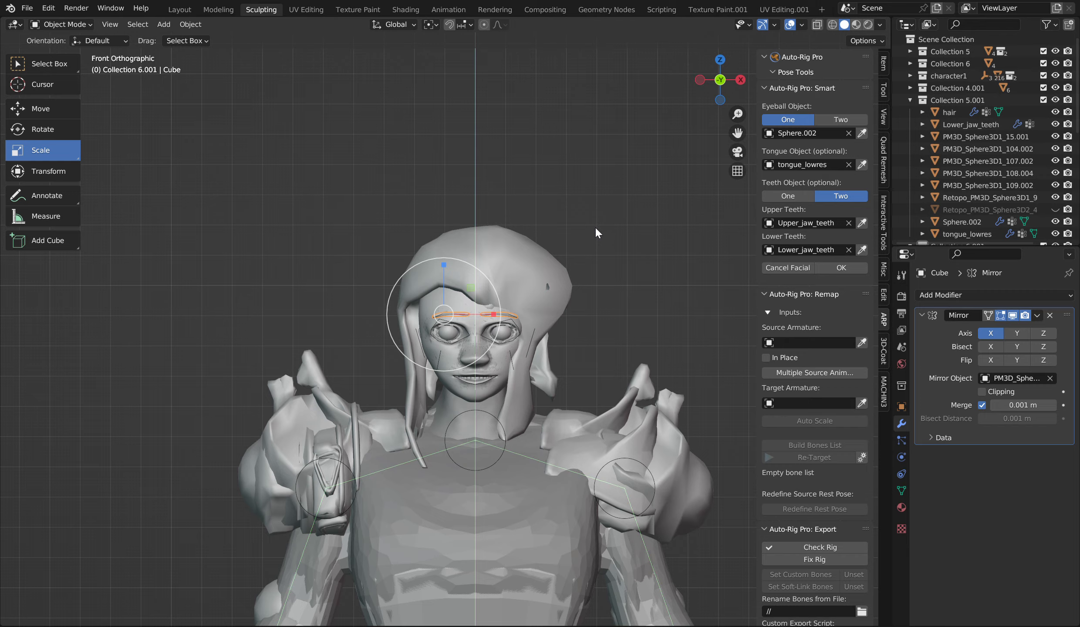
pyautogui.scroll(4, 598, 222)
pyautogui.moveTo(726, 89); pyautogui.dragTo(866, 89)
pyautogui.moveTo(828, 182); pyautogui.dragTo(692, 185, button='middle')
pyautogui.moveTo(726, 89); pyautogui.dragTo(787, 90)
pyautogui.moveTo(794, 190); pyautogui.dragTo(693, 192, button='middle')
pyautogui.moveTo(726, 89)
pyautogui.mouseDown()
pyautogui.moveTo(691, 93)
pyautogui.moveTo(723, 91)
pyautogui.mouseUp()
pyautogui.scroll(3, 725, 88)
pyautogui.scroll(-6, 691, 83)
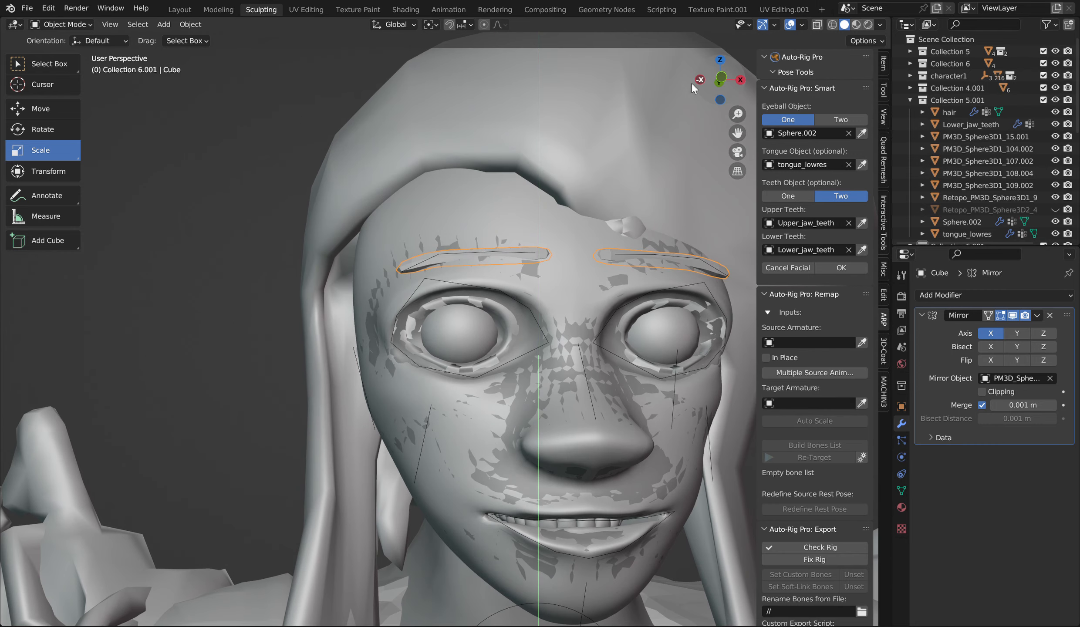
pyautogui.moveTo(745, 133); pyautogui.dragTo(766, 52)
pyautogui.scroll(2, 698, 95)
pyautogui.moveTo(707, 88)
pyautogui.mouseDown()
pyautogui.moveTo(740, 106)
pyautogui.moveTo(716, 106)
pyautogui.mouseUp()
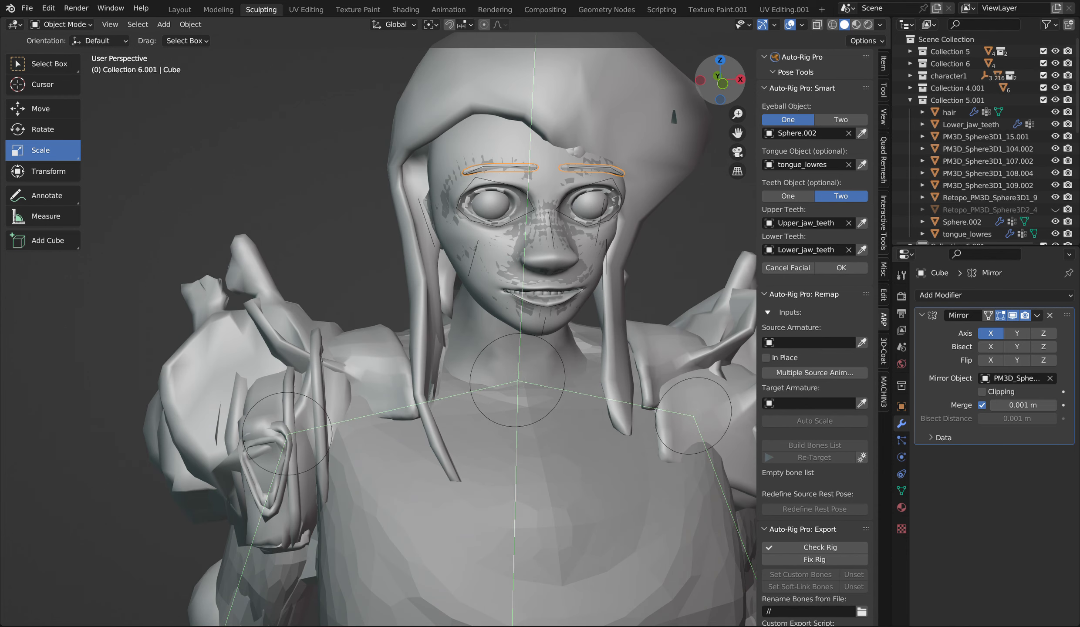
# Cycle through the overlapping meshes on the torso to PM3D_Sphere3D1_108.010 and inspect its material
pyautogui.click(431, 504)
pyautogui.click(441, 448)
pyautogui.scroll(-5, 375, 259)
pyautogui.click(415, 510)
pyautogui.click(507, 502)
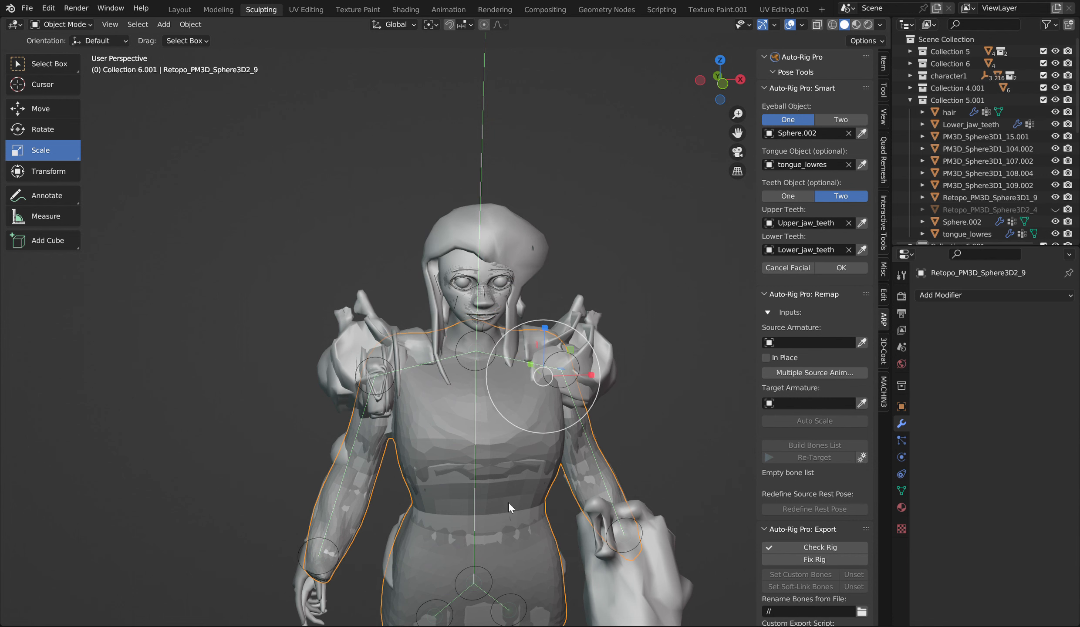
pyautogui.click(507, 502)
pyautogui.click(508, 502)
pyautogui.click(507, 502)
pyautogui.click(508, 502)
pyautogui.click(507, 501)
pyautogui.moveTo(709, 82); pyautogui.dragTo(866, 279)
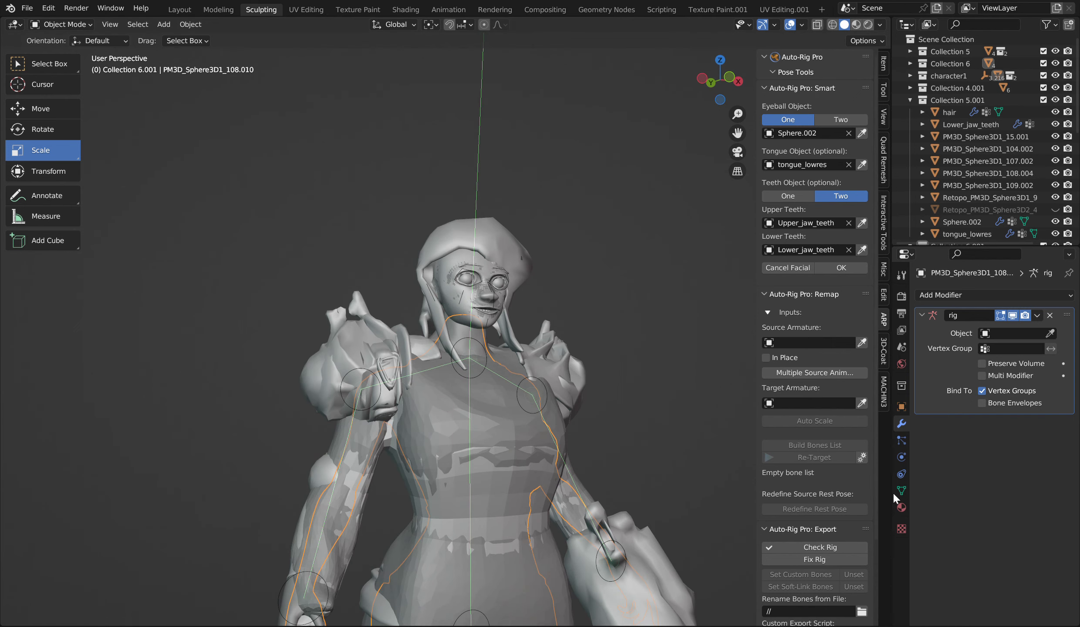
pyautogui.click(901, 507)
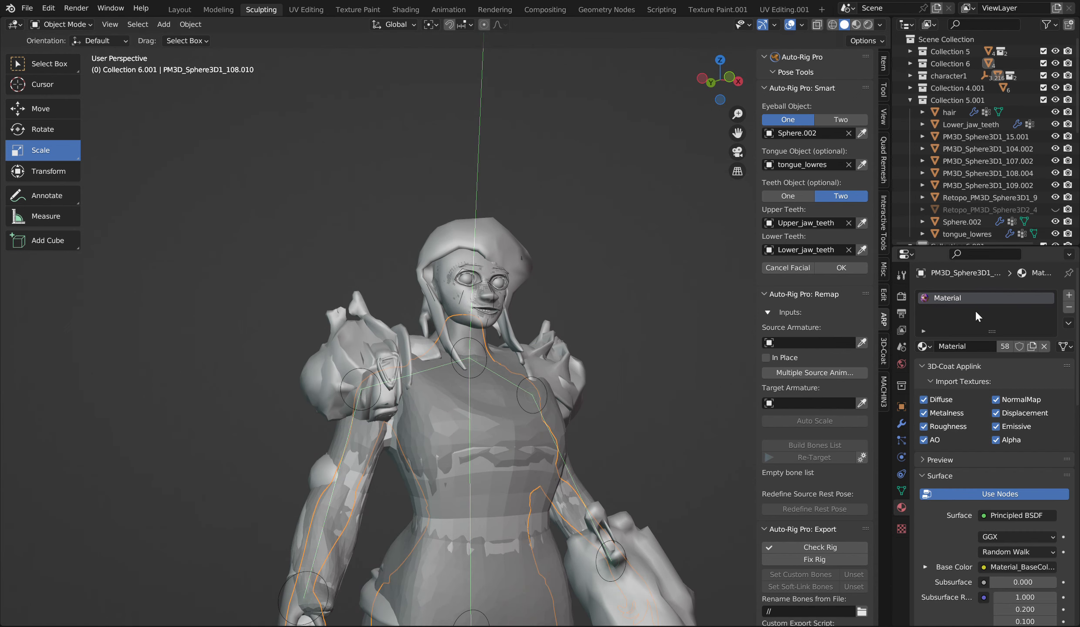
# Select the body mesh PM3D_Sphere3D1_108.004 at the ankle and give it a new material
pyautogui.scroll(-4, 603, 360)
pyautogui.moveTo(751, 142); pyautogui.dragTo(748, 11)
pyautogui.scroll(3, 515, 451)
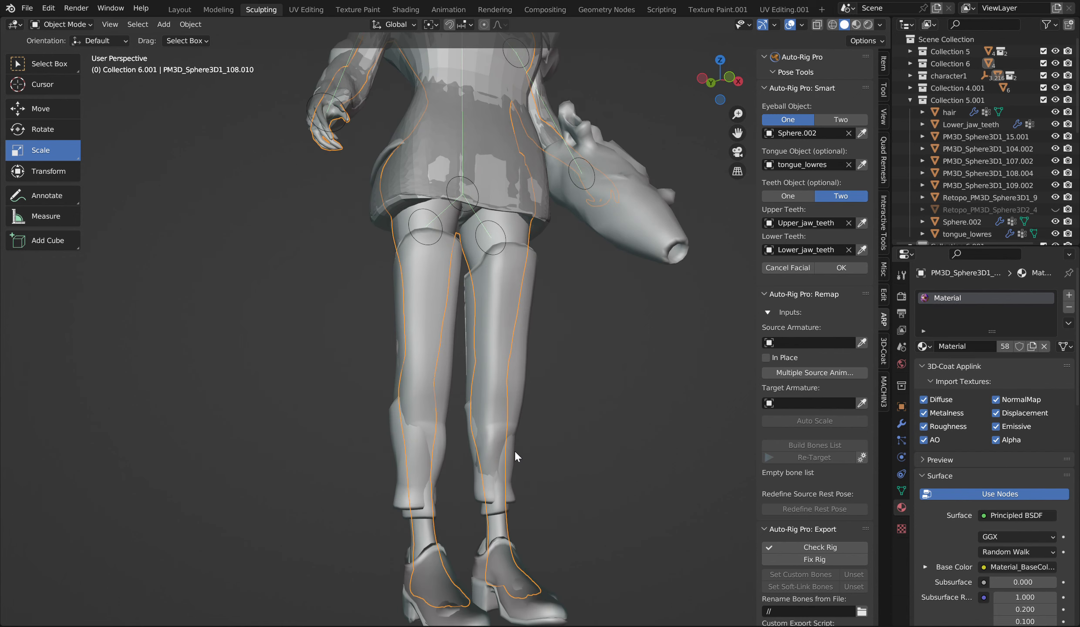
pyautogui.click(498, 522)
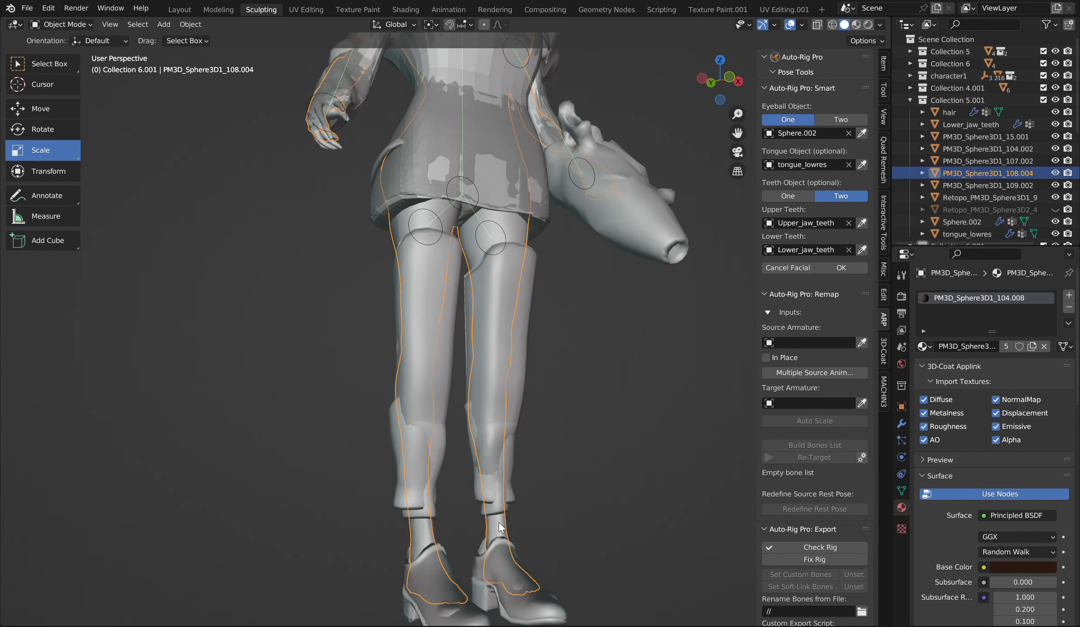
pyautogui.click(928, 347)
pyautogui.click(959, 348)
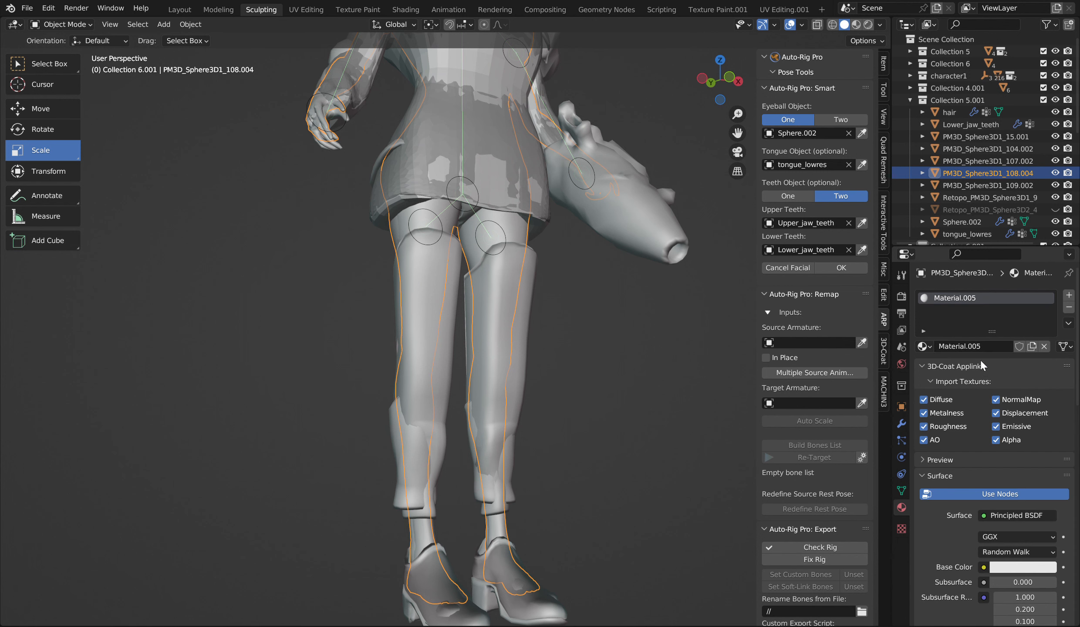
# Show the character from the front in Material Preview shading
pyautogui.scroll(-1, 627, 109)
pyautogui.moveTo(738, 134); pyautogui.dragTo(771, 475)
pyautogui.scroll(3, 649, 130)
pyautogui.click(729, 75)
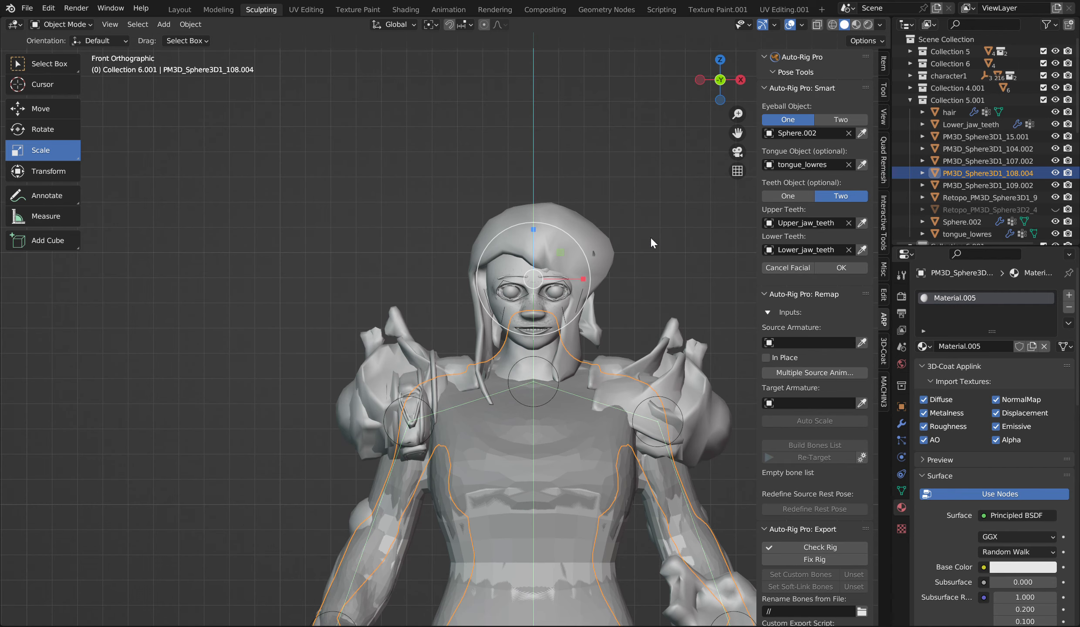
pyautogui.keyDown('shift'); pyautogui.moveTo(715, 341); pyautogui.dragTo(682, 167, button='middle'); pyautogui.keyUp('shift')
pyautogui.scroll(-1, 477, 283)
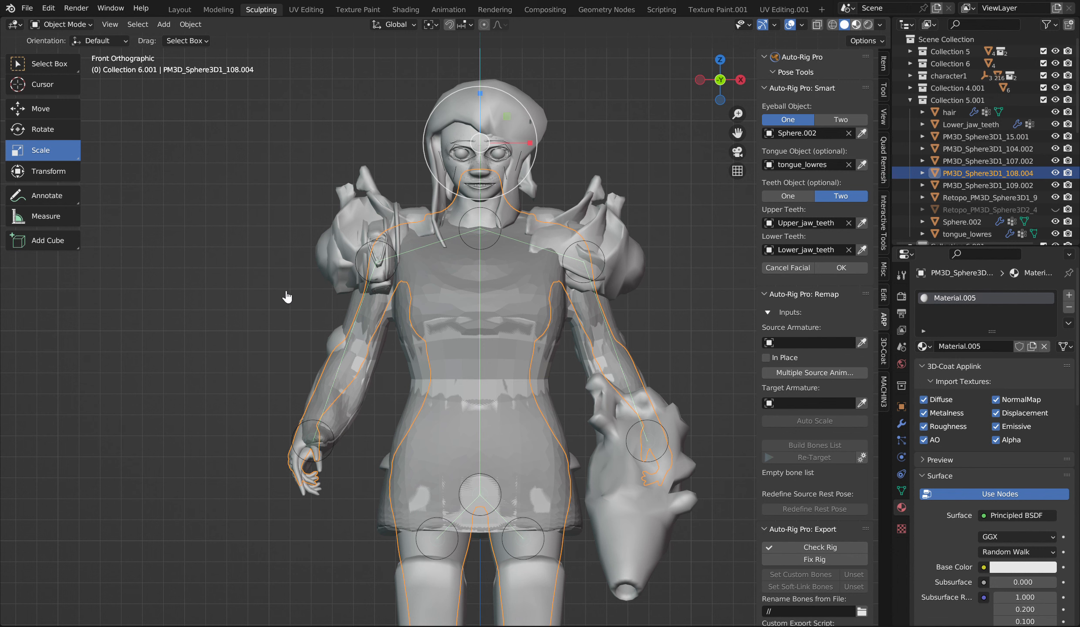
pyautogui.click(856, 25)
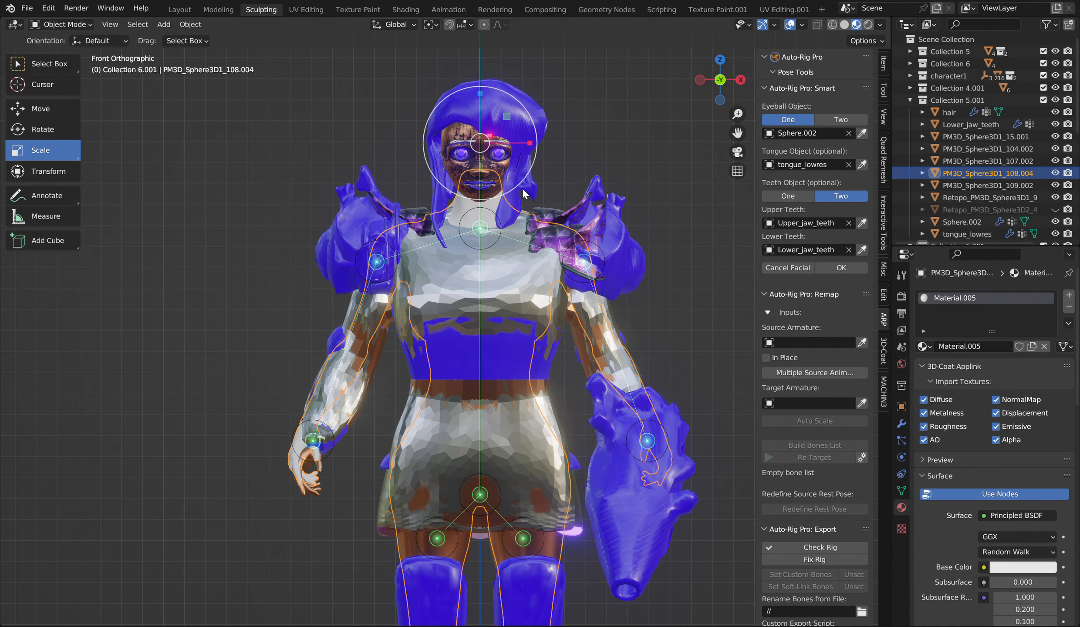
# Clear the selection and hide the brown textured mesh overlapping the character's face
pyautogui.scroll(1, 510, 159)
pyautogui.click(512, 160)
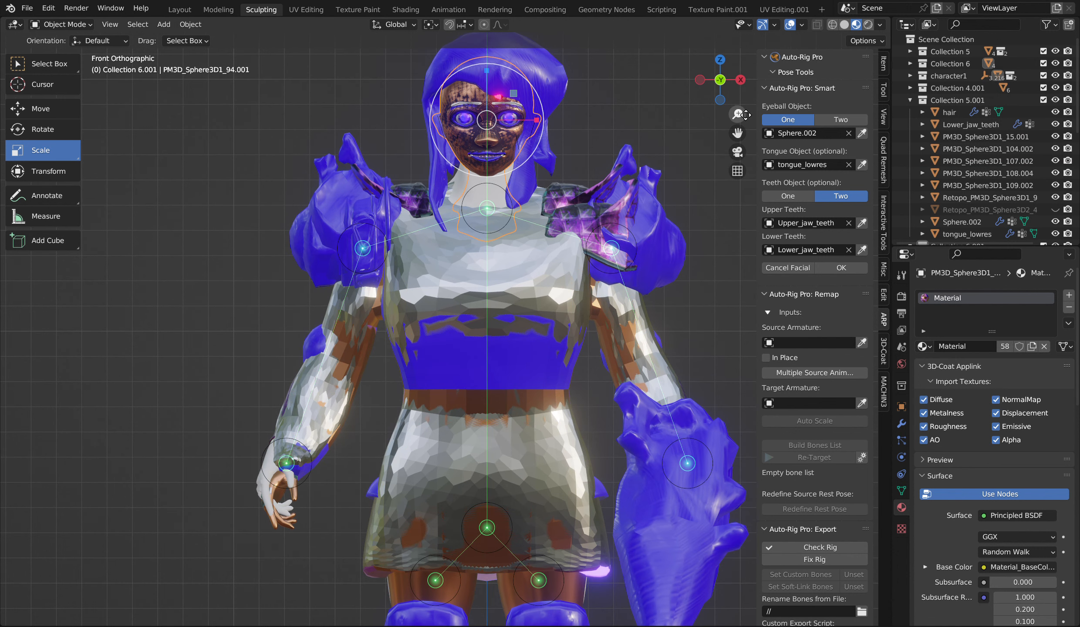
pyautogui.moveTo(716, 91); pyautogui.dragTo(713, 87)
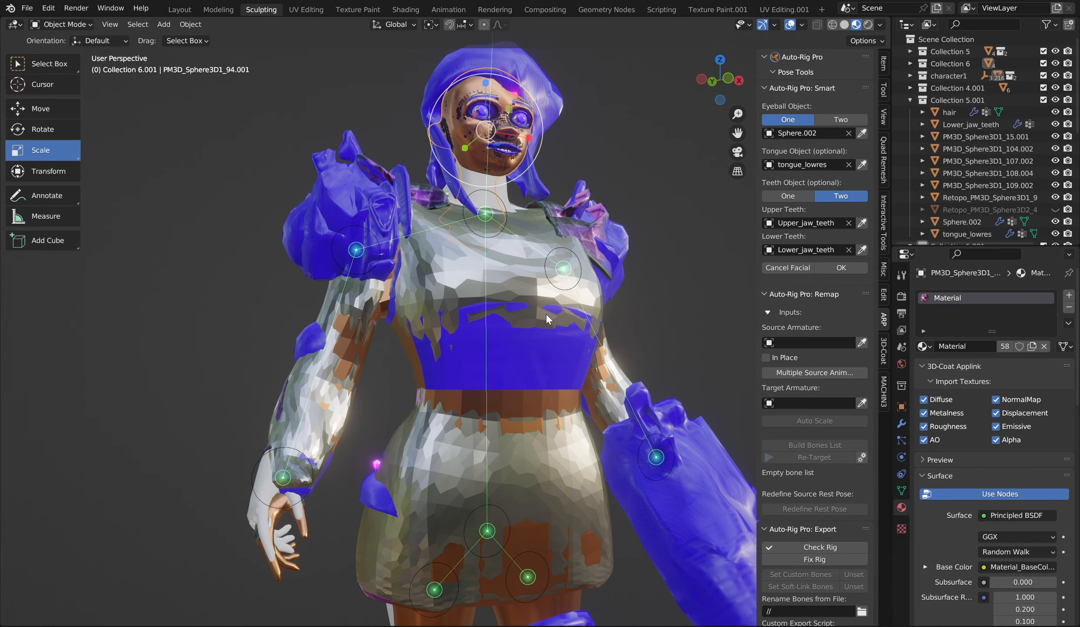
pyautogui.hotkey('alt', 'a')
pyautogui.click(482, 153)
pyautogui.press('h')
pyautogui.moveTo(739, 135); pyautogui.dragTo(721, 165)
pyautogui.moveTo(678, 131); pyautogui.dragTo(678, 130)
pyautogui.moveTo(720, 83); pyautogui.dragTo(684, 100)
# Hide the silver dress mesh PM3D_Sphere3D2_9 and select the Retopo_PM3D_Sphere3D2_9 mesh beneath it
pyautogui.click(481, 119)
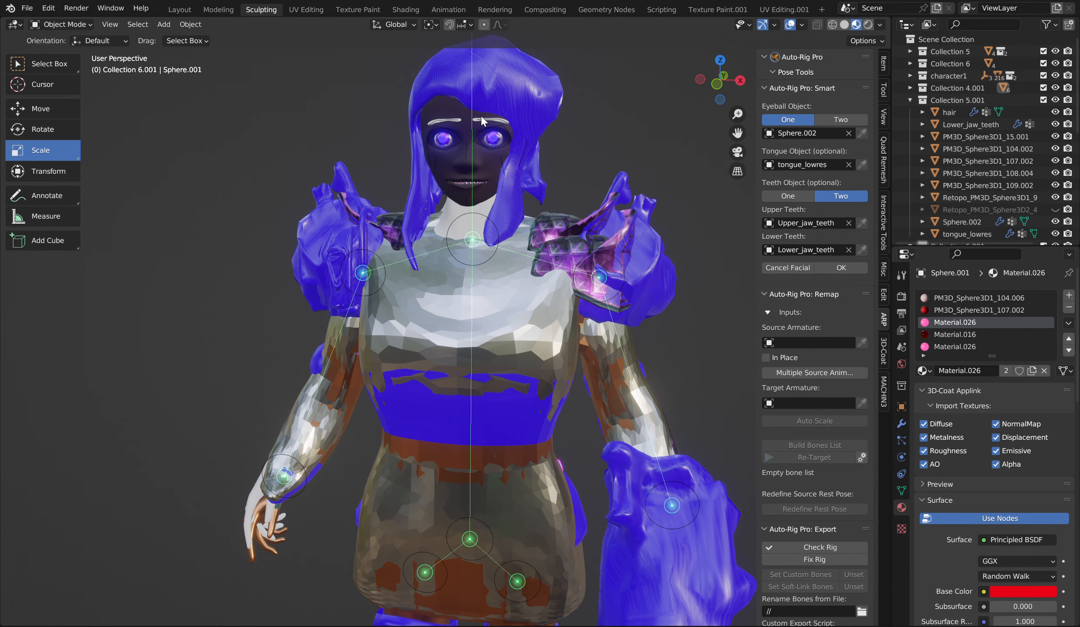
pyautogui.click(459, 245)
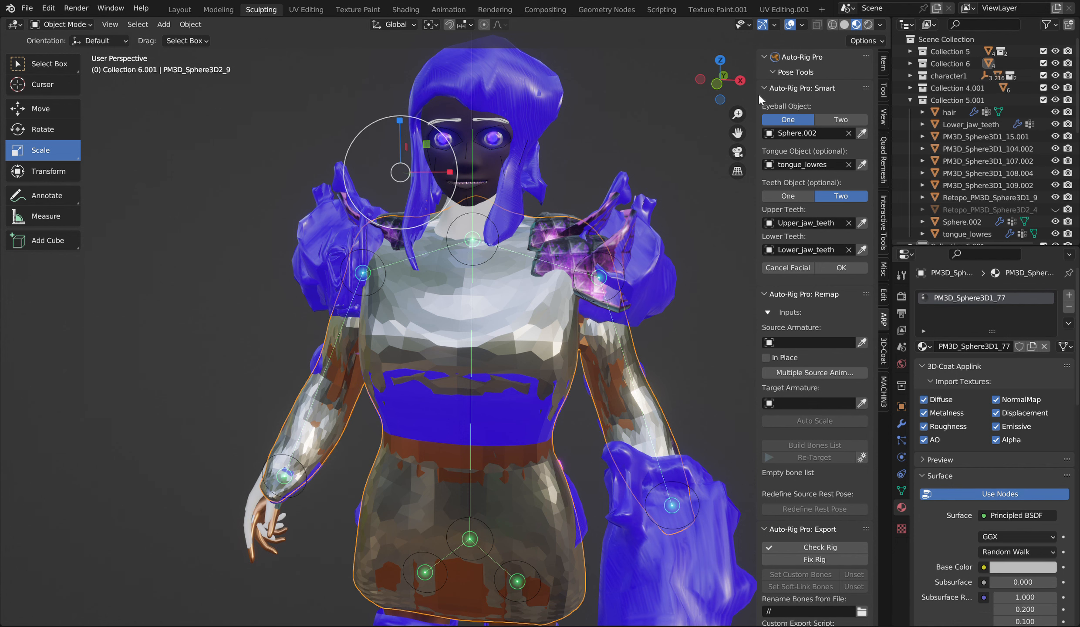
pyautogui.scroll(-2, 692, 80)
pyautogui.moveTo(696, 80)
pyautogui.mouseDown()
pyautogui.moveTo(744, 81)
pyautogui.moveTo(716, 79)
pyautogui.mouseUp()
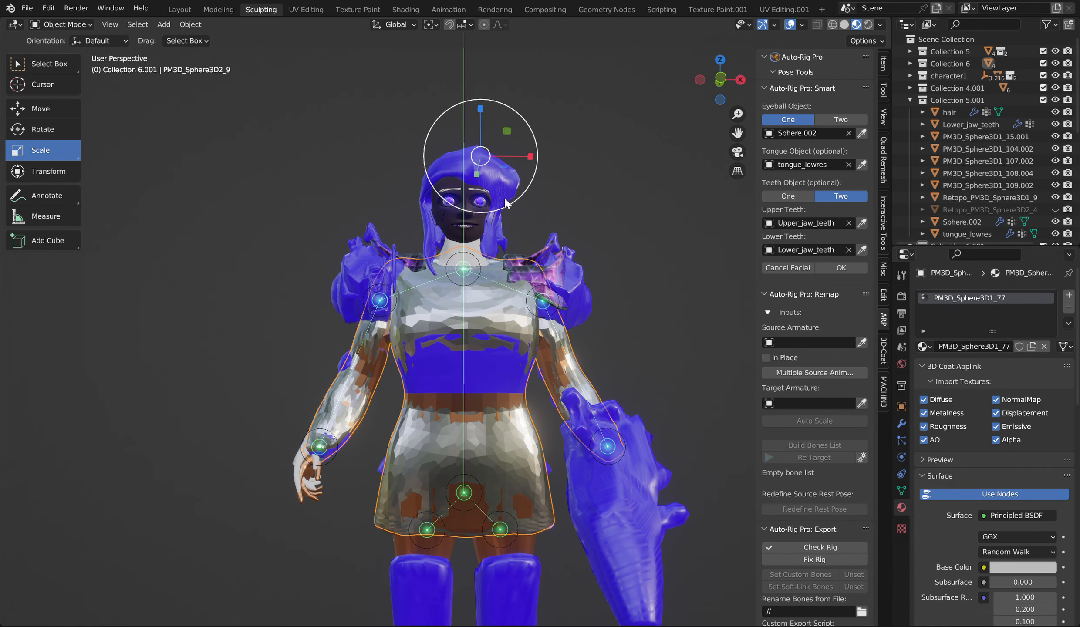
pyautogui.press('h')
pyautogui.click(449, 295)
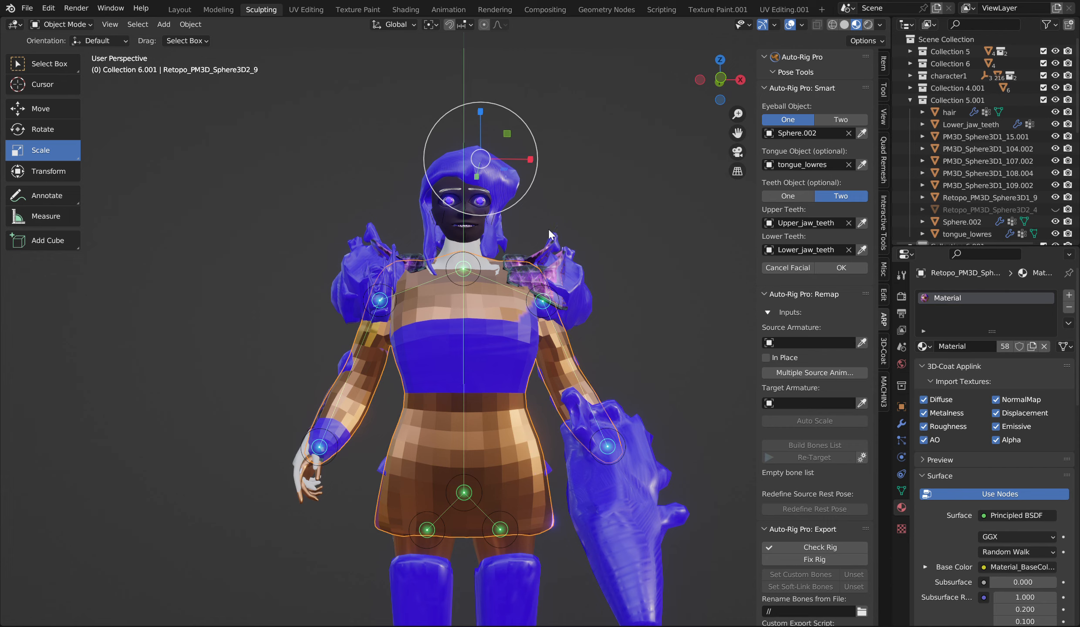
# Select the brown body mesh PM3D_Sphere3D1_108.010 through the character's face and hide it
pyautogui.scroll(2, 534, 159)
pyautogui.moveTo(726, 94)
pyautogui.mouseDown()
pyautogui.moveTo(768, 93)
pyautogui.moveTo(723, 104)
pyautogui.mouseUp()
pyautogui.click(479, 216)
pyautogui.click(480, 215)
pyautogui.click(479, 216)
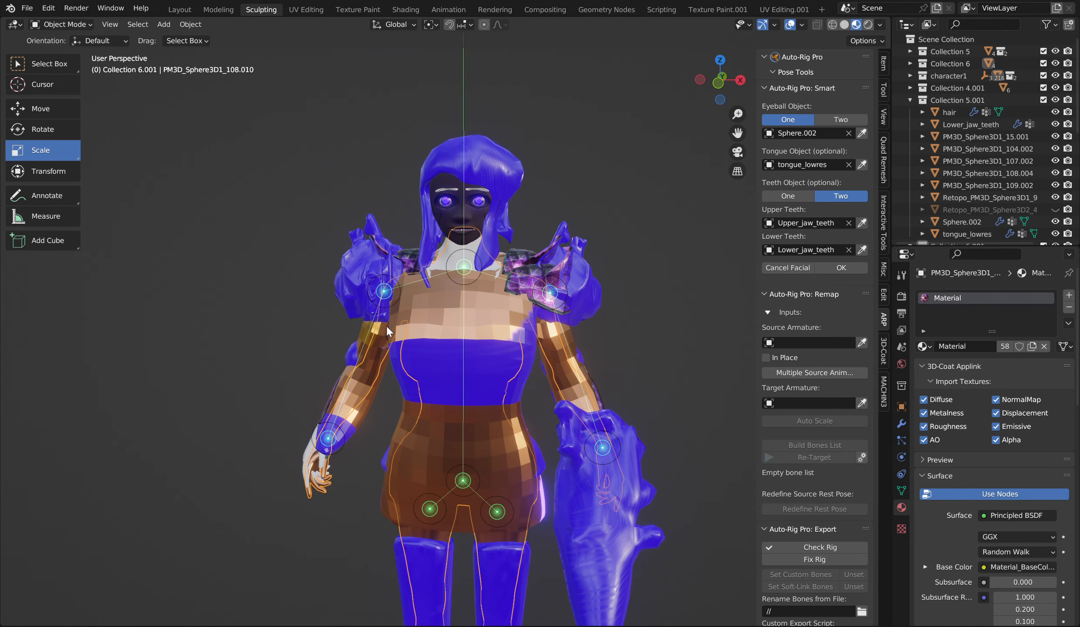
pyautogui.moveTo(719, 79); pyautogui.dragTo(690, 105)
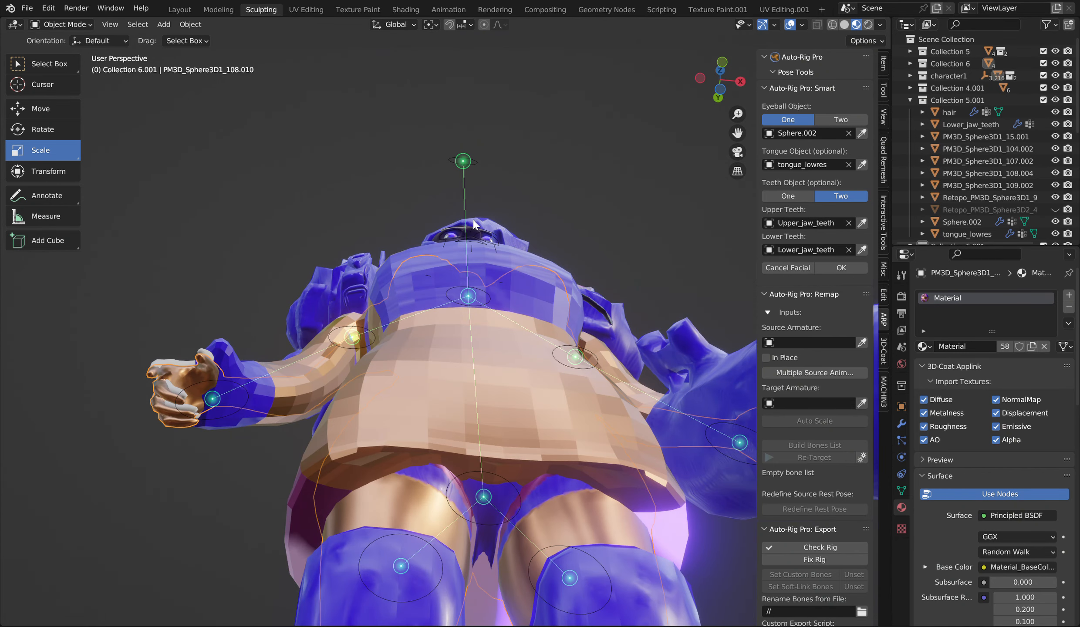
pyautogui.scroll(-3, 494, 187)
pyautogui.moveTo(728, 96); pyautogui.dragTo(682, 55)
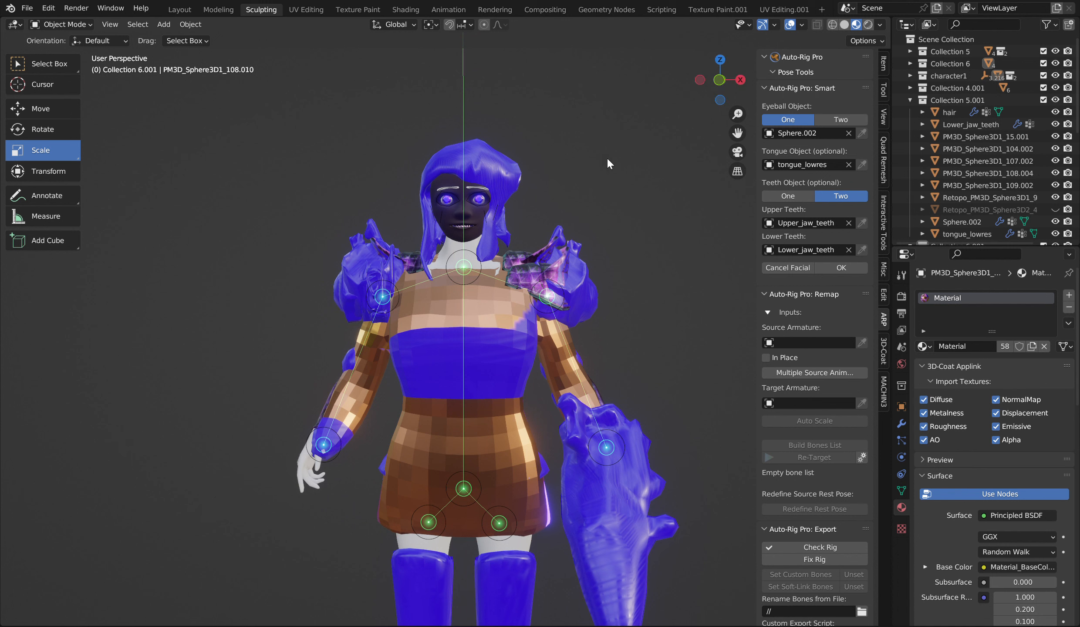
# Select the chin_loc marker above the head and, in front view, move it down to the character's chin area
pyautogui.click(460, 266)
pyautogui.scroll(-5, 458, 193)
pyautogui.click(452, 174)
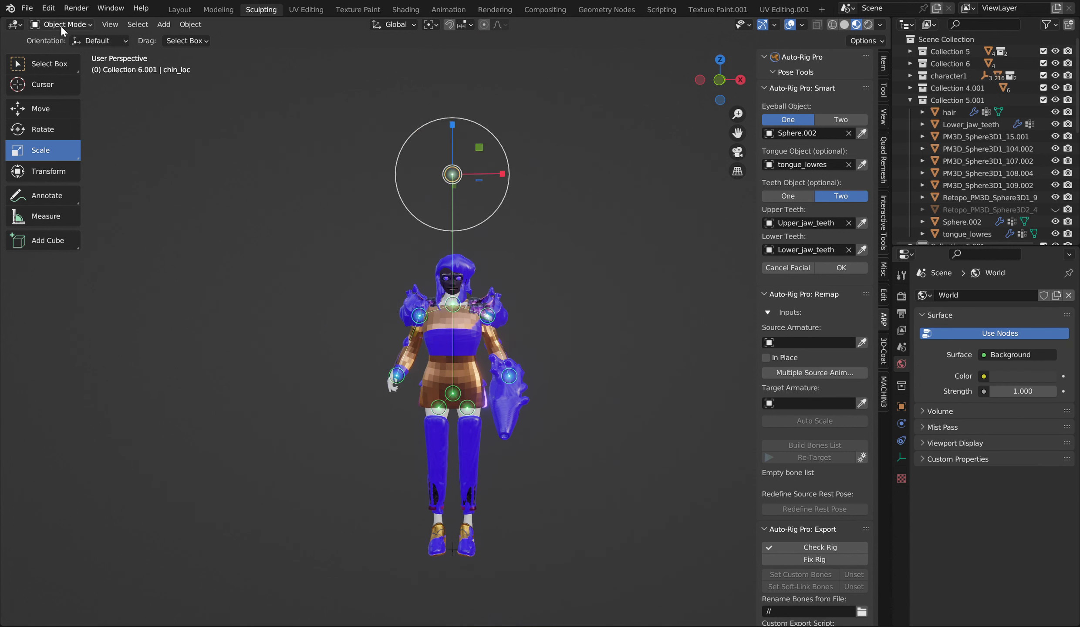
pyautogui.click(701, 81)
pyautogui.click(741, 82)
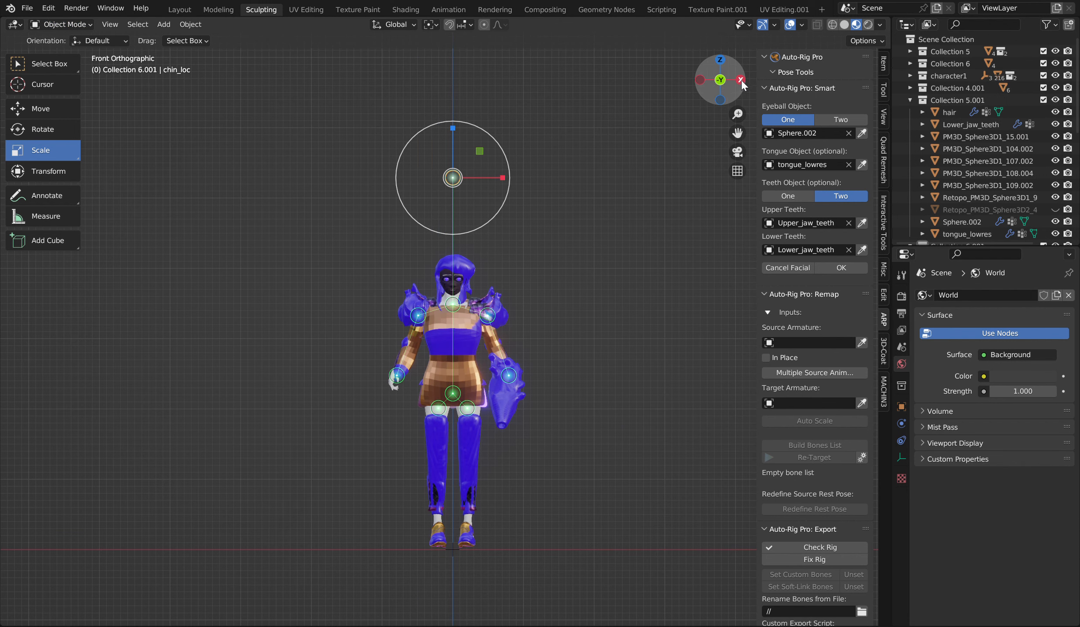
pyautogui.click(62, 112)
pyautogui.moveTo(453, 127); pyautogui.dragTo(469, 227)
pyautogui.scroll(10, 463, 224)
pyautogui.moveTo(737, 133); pyautogui.dragTo(707, 372)
pyautogui.moveTo(458, 182); pyautogui.dragTo(427, 379)
# Raise the neck_loc marker about 0.011 m along the neck and view it from the side
pyautogui.click(466, 407)
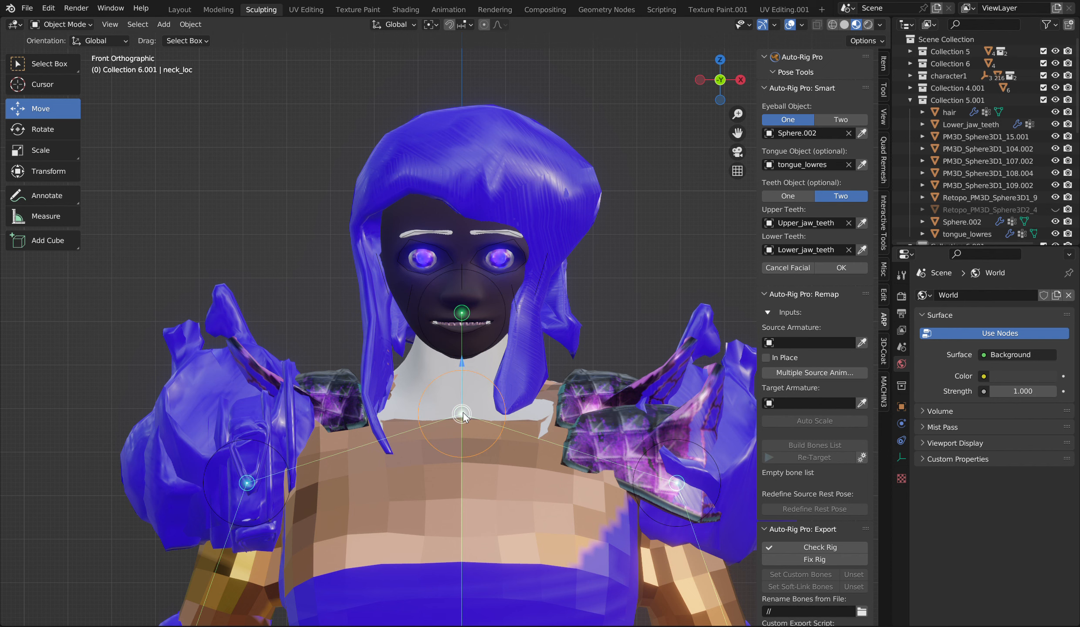
pyautogui.moveTo(464, 369); pyautogui.dragTo(463, 320)
pyautogui.click(702, 77)
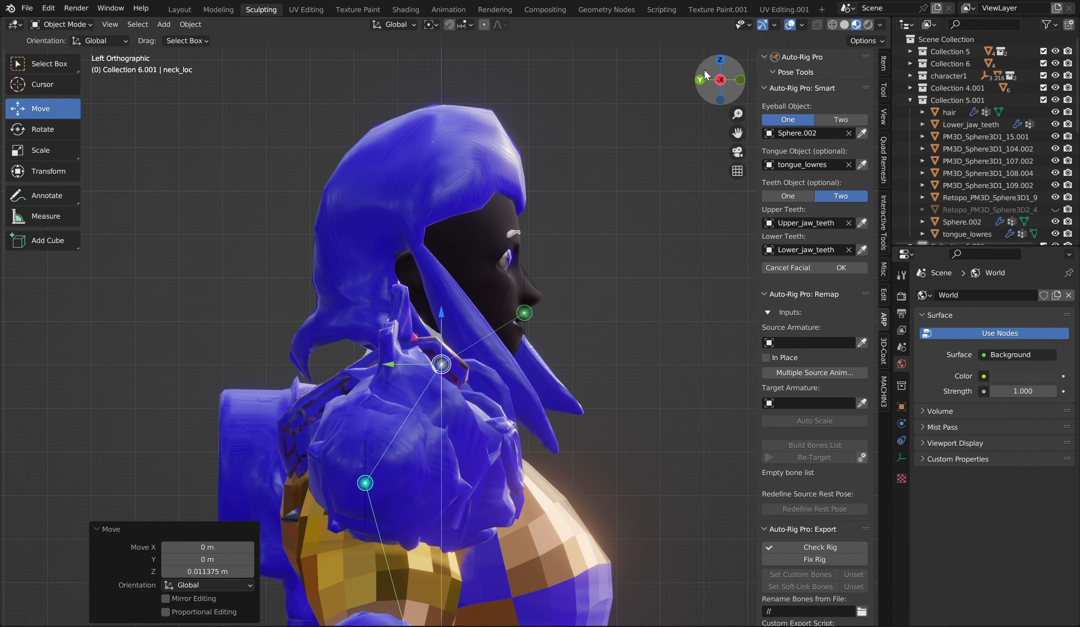
# In side view, lower the chin_loc marker about 0.009 m towards the chin and compare it from the front
pyautogui.scroll(3, 566, 307)
pyautogui.click(564, 303)
pyautogui.click(562, 304)
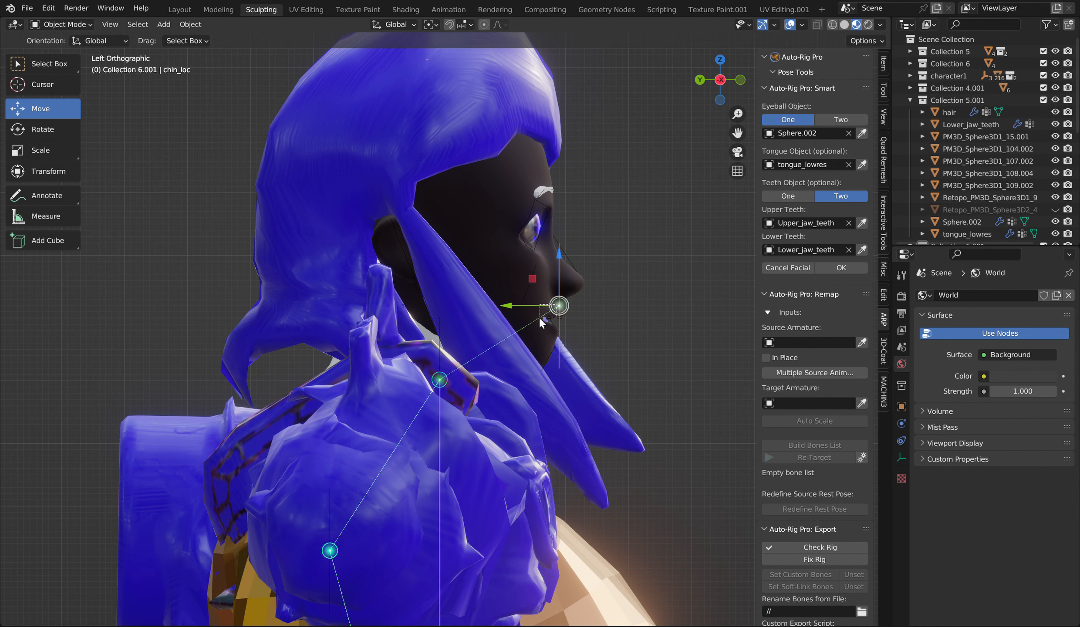
pyautogui.moveTo(552, 302); pyautogui.dragTo(535, 318)
pyautogui.scroll(-4, 621, 179)
pyautogui.click(740, 80)
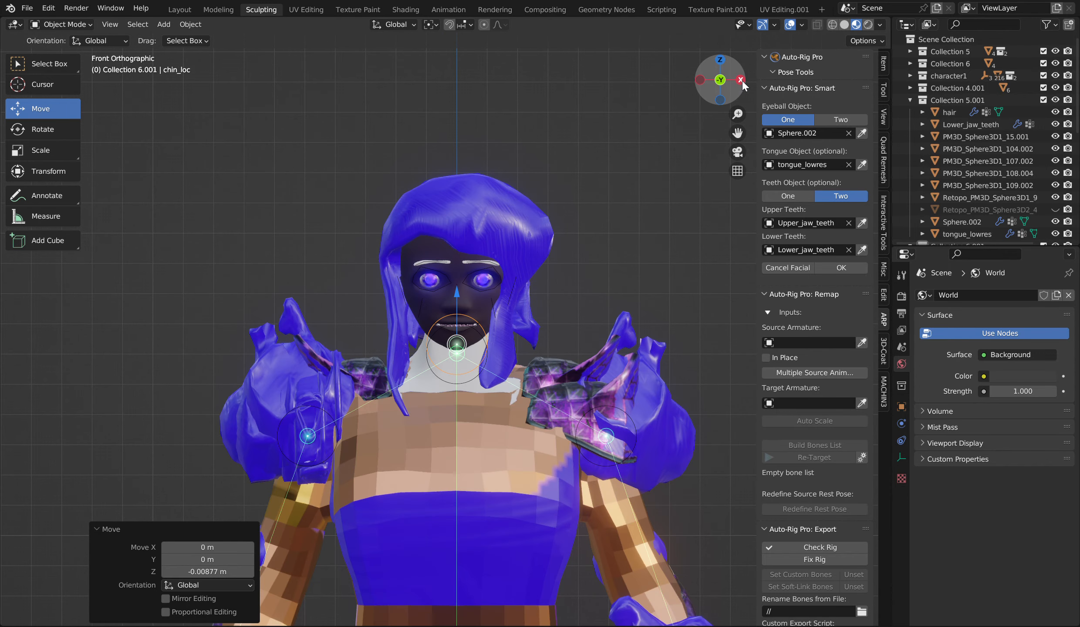
pyautogui.scroll(-3, 687, 111)
# Try to move the foot_loc_sym marker from the skirt hem down to the ankle in front view, and undo the move
pyautogui.moveTo(716, 82); pyautogui.dragTo(970, 87)
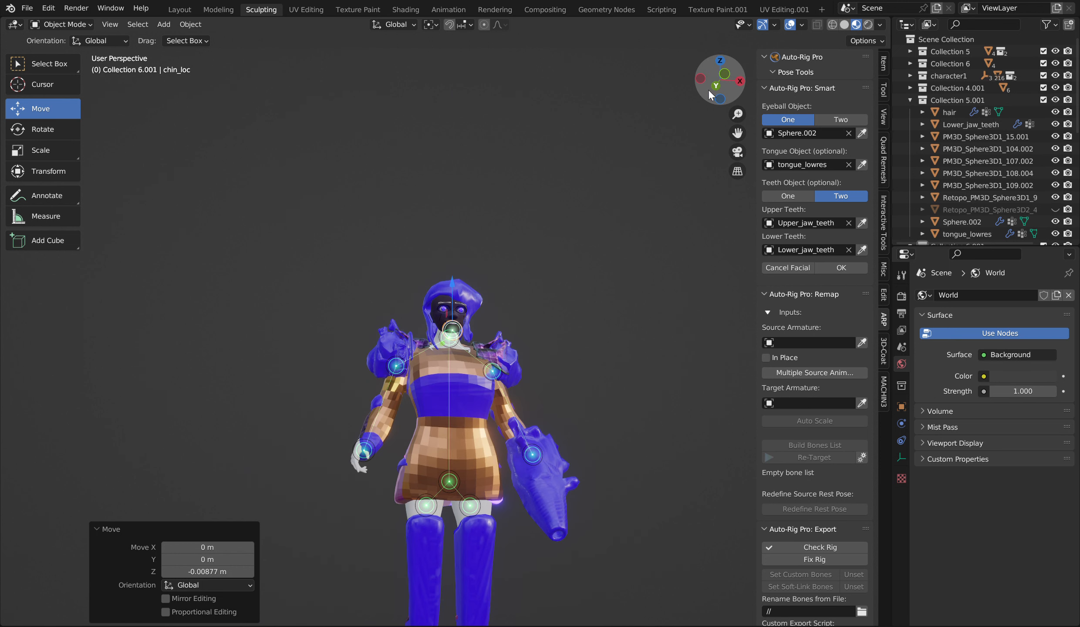
pyautogui.click(699, 82)
pyautogui.click(740, 80)
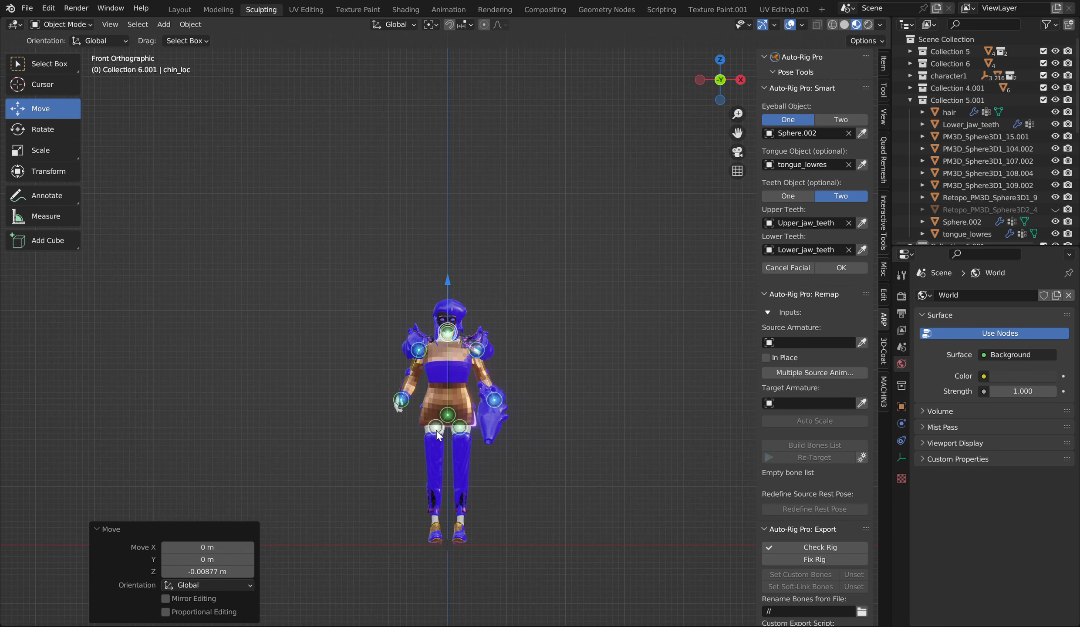
pyautogui.click(436, 430)
pyautogui.moveTo(438, 383); pyautogui.dragTo(418, 477)
pyautogui.moveTo(739, 134); pyautogui.dragTo(723, 0)
pyautogui.scroll(6, 503, 270)
pyautogui.moveTo(367, 98); pyautogui.dragTo(367, 389)
pyautogui.click(359, 126)
pyautogui.moveTo(367, 102); pyautogui.dragTo(392, 399)
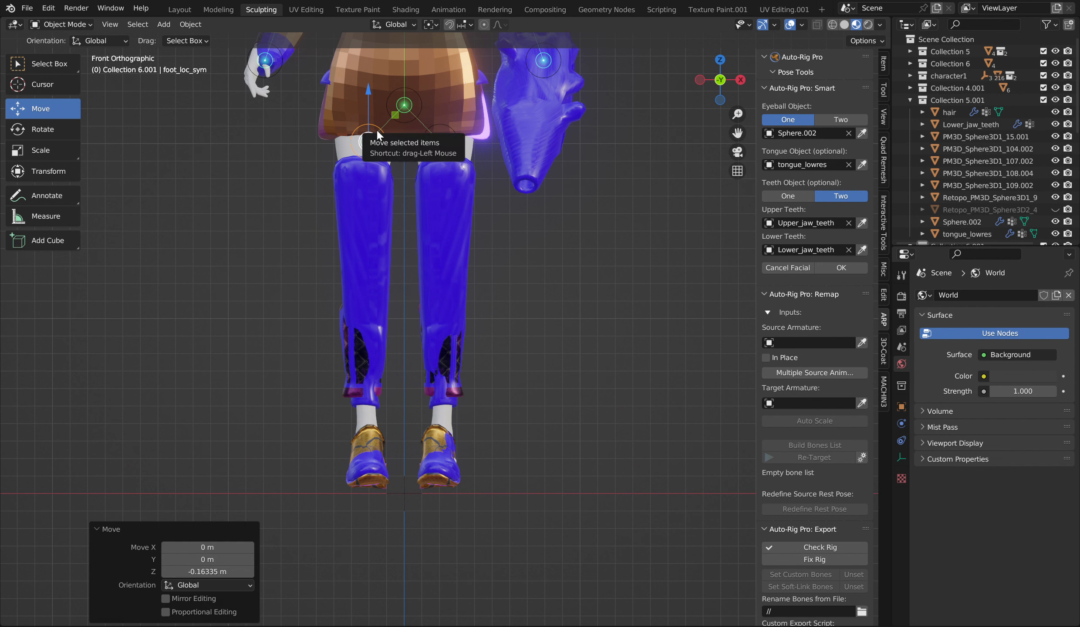
pyautogui.hotkey('ctrl', 'z')
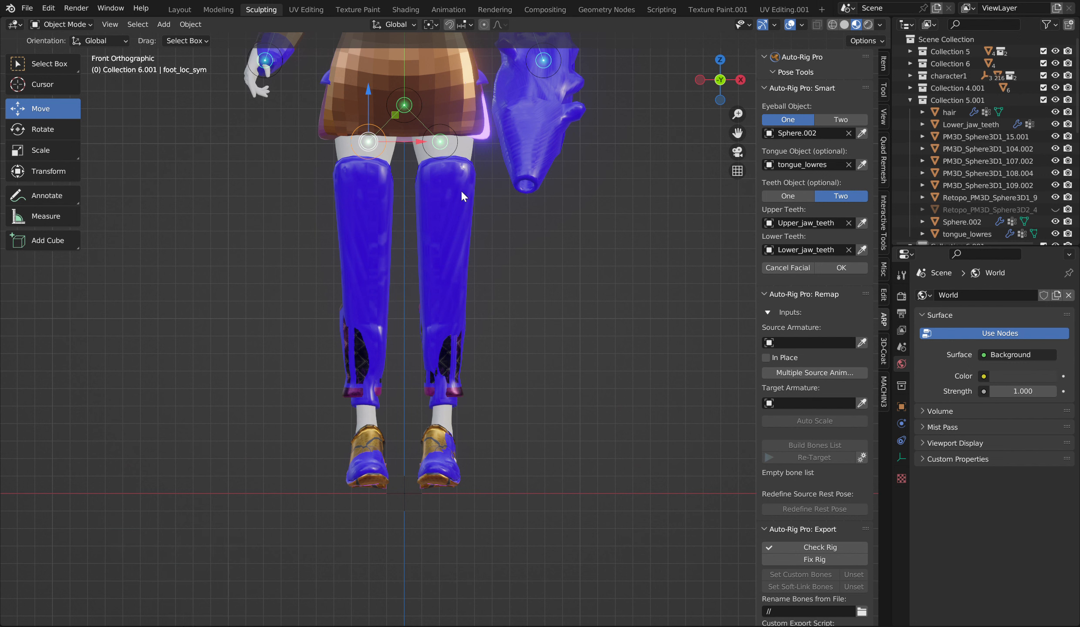
# Reselect the foot_loc_sym marker and try again to lower it about 0.15 m towards the ankle
pyautogui.click(627, 279)
pyautogui.click(429, 212)
pyautogui.click(373, 120)
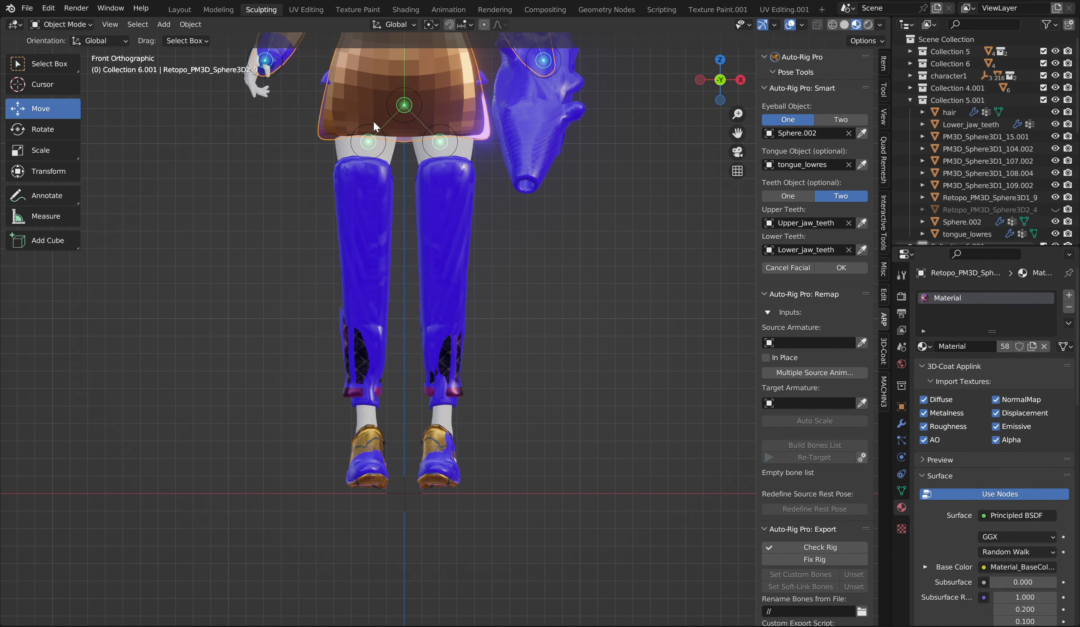
pyautogui.click(372, 125)
pyautogui.moveTo(367, 107); pyautogui.dragTo(383, 373)
pyautogui.scroll(-1, 703, 139)
pyautogui.moveTo(739, 132); pyautogui.dragTo(786, 317)
pyautogui.scroll(3, 468, 358)
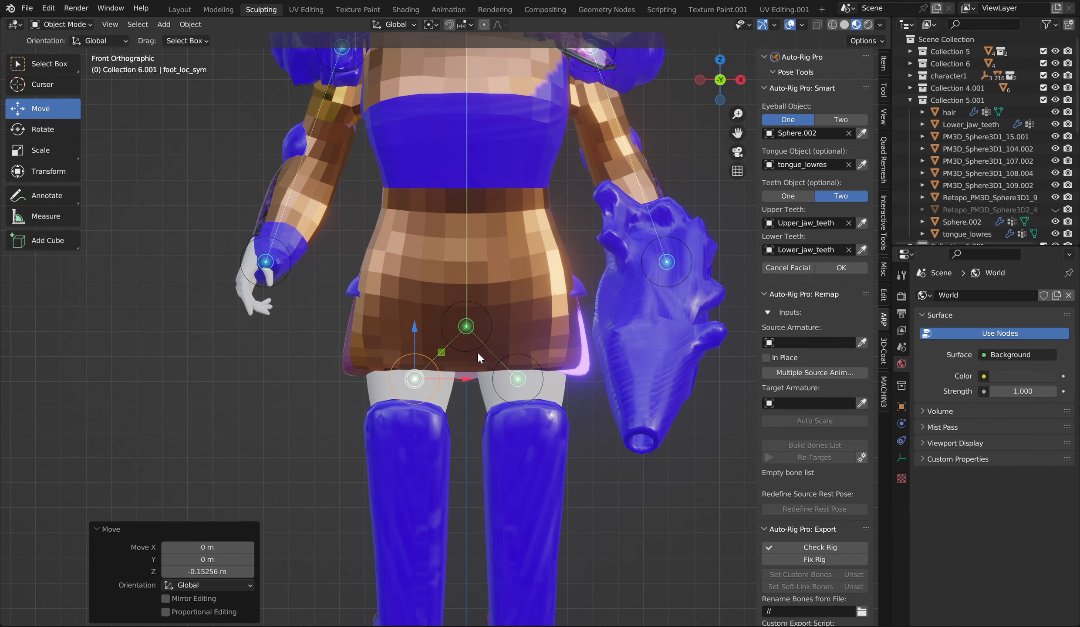
# Delete the foot_loc_sym and foot_loc markers at the thighs
pyautogui.click(411, 381)
pyautogui.click(413, 381)
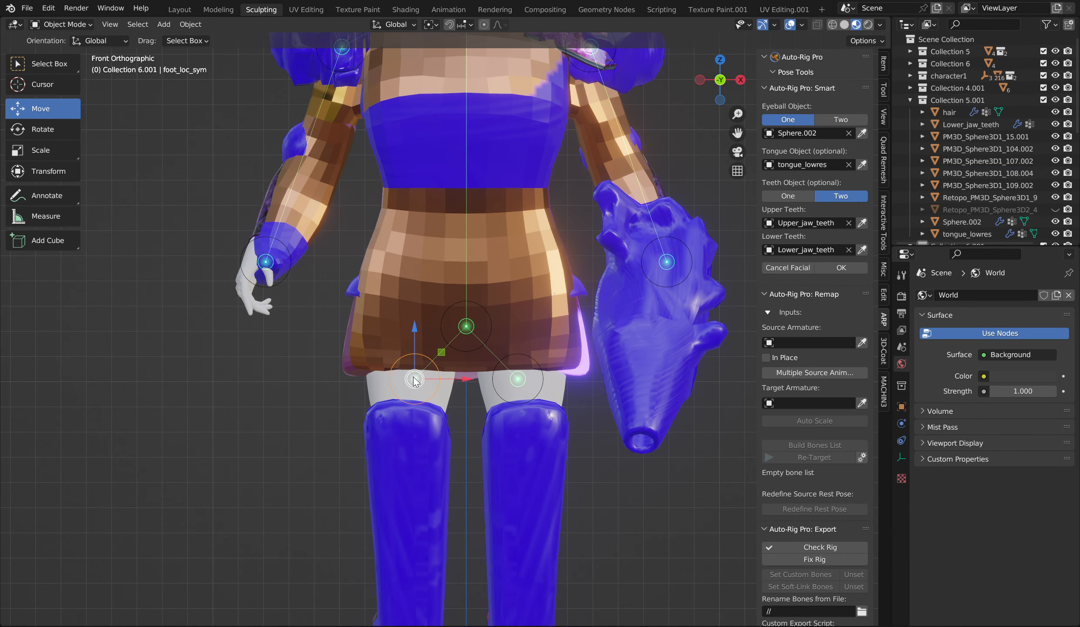
pyautogui.click(414, 380)
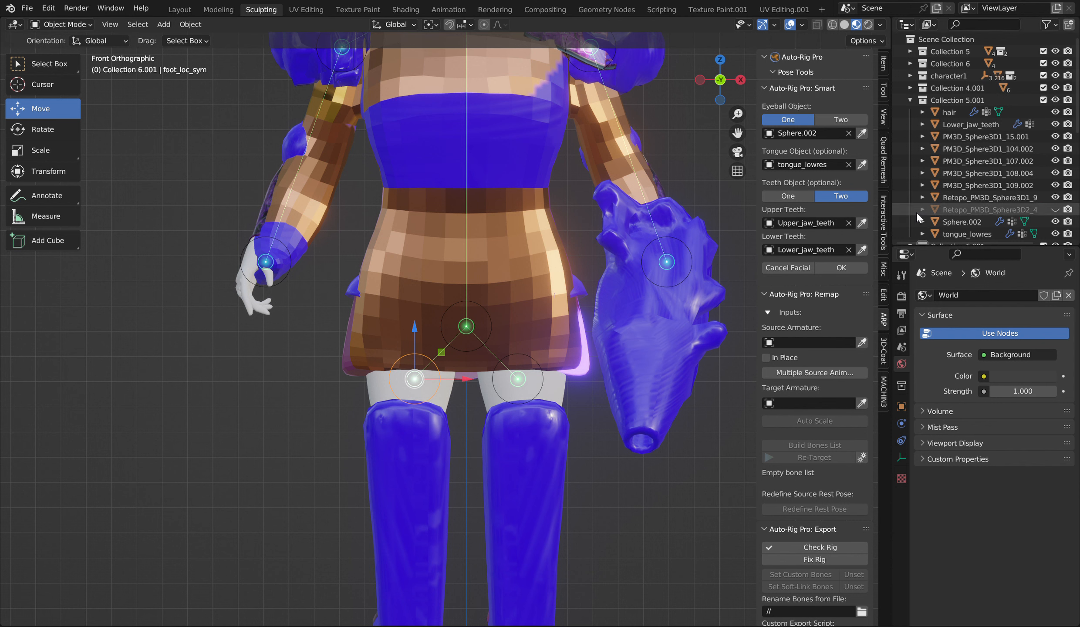
pyautogui.scroll(-10, 976, 173)
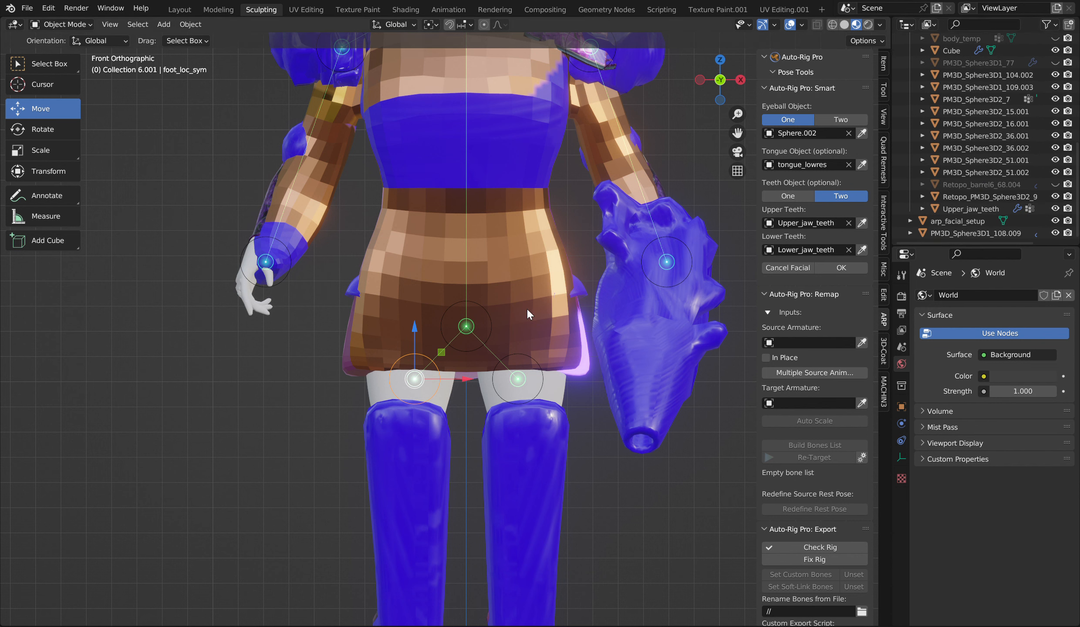
pyautogui.press('Delete')
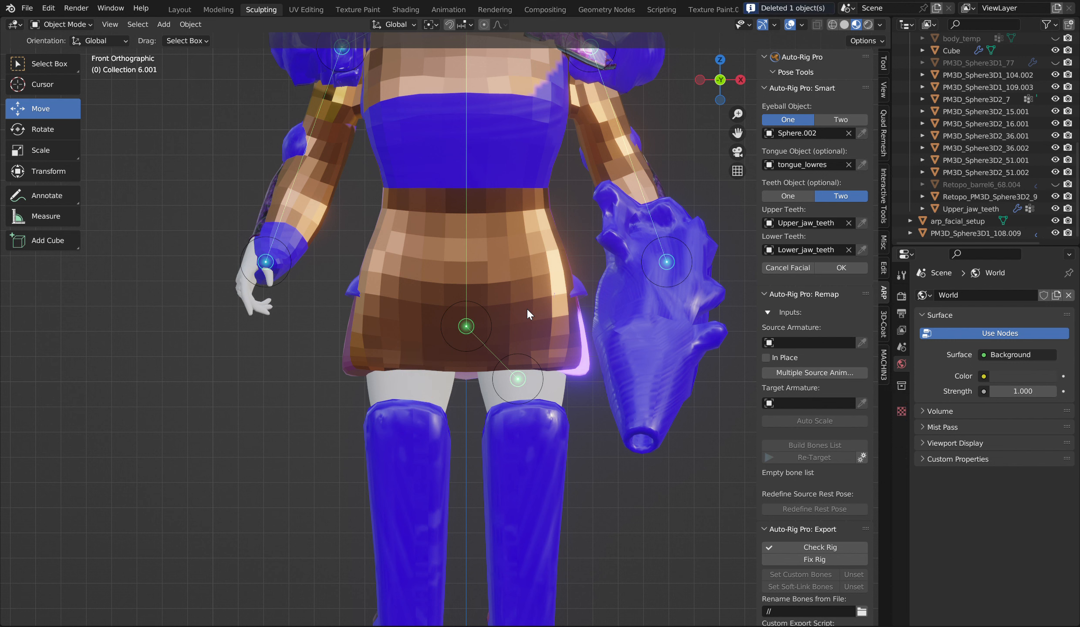
pyautogui.click(527, 360)
pyautogui.click(525, 361)
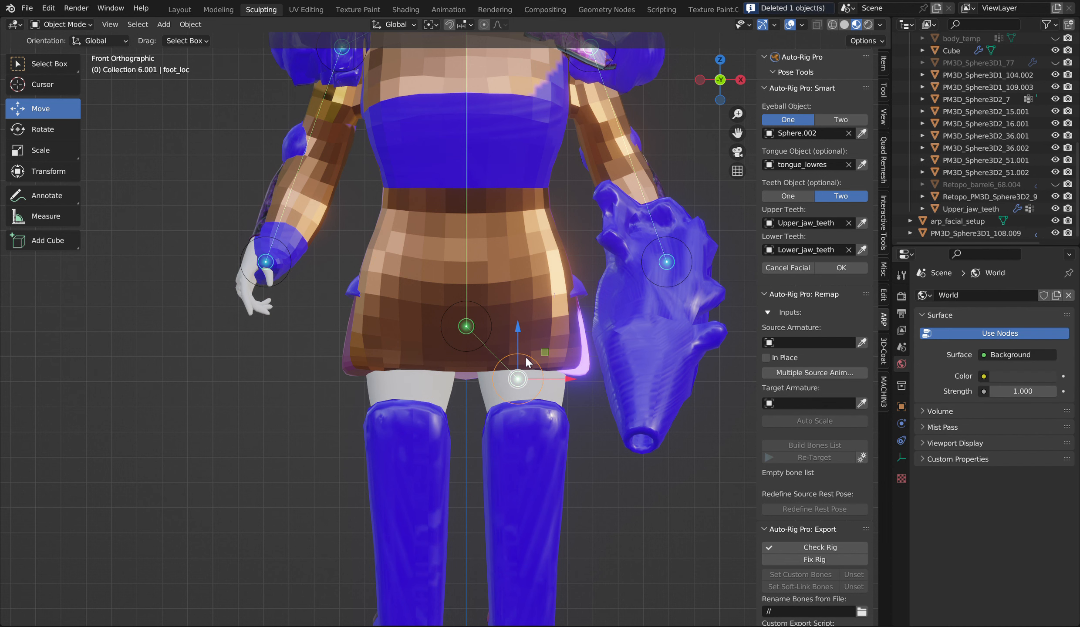
pyautogui.press('Delete')
# Confirm the facial setup, try raising the chin_loc marker about 0.16 m to the face, and undo that move
pyautogui.click(478, 310)
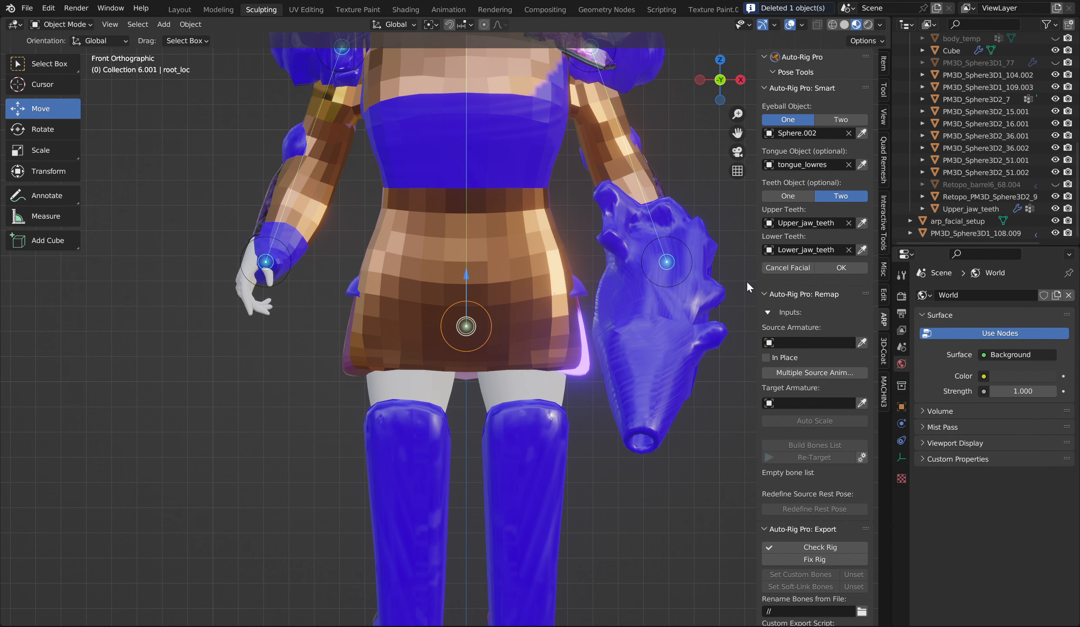
pyautogui.click(833, 267)
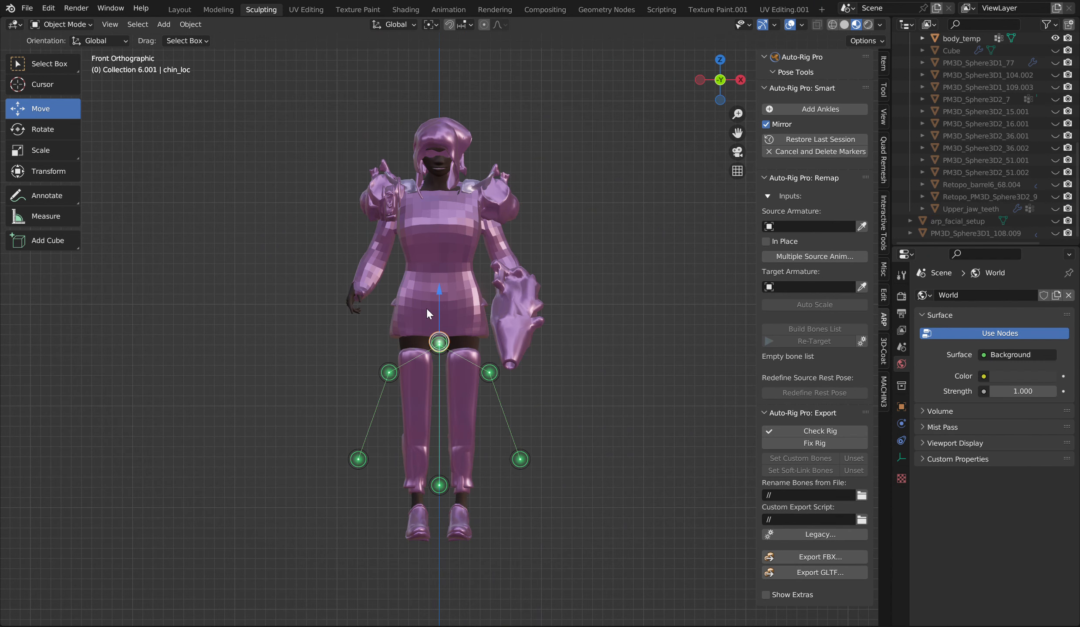
pyautogui.moveTo(438, 307); pyautogui.dragTo(465, 143)
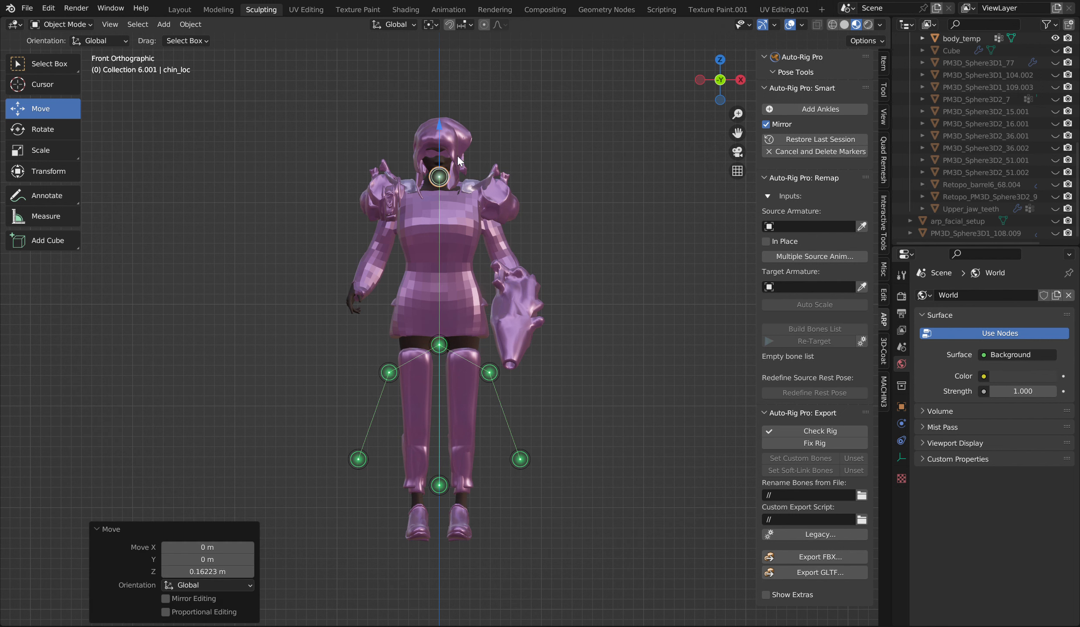
pyautogui.hotkey('ctrl', 'z')
# Select all the body markers together and raise them about 0.18 m along Z onto the character
pyautogui.scroll(-6, 455, 351)
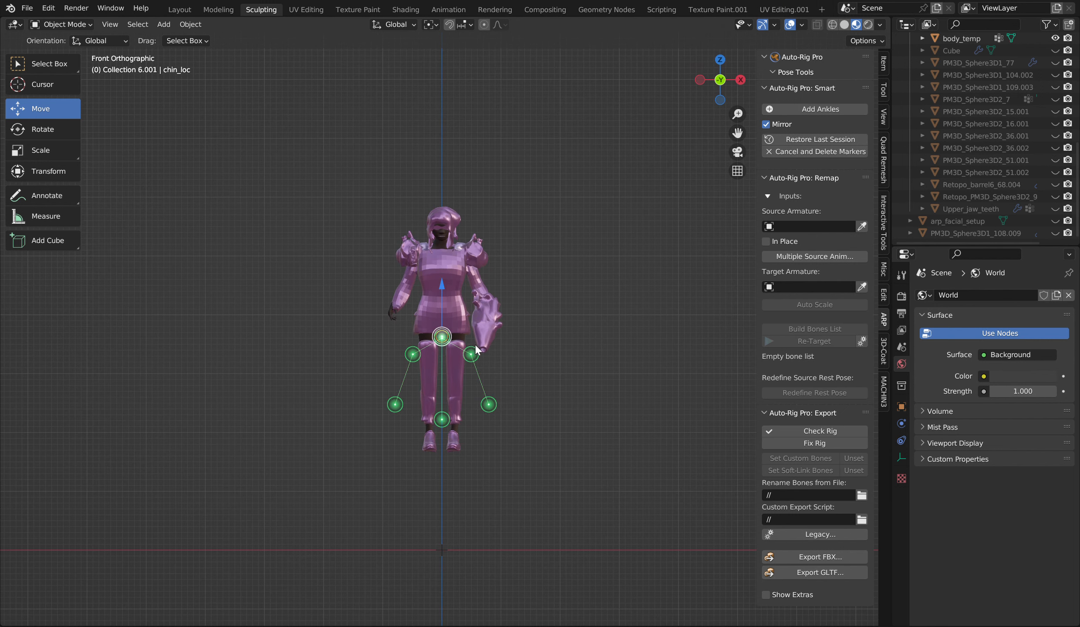
pyautogui.scroll(6, 455, 351)
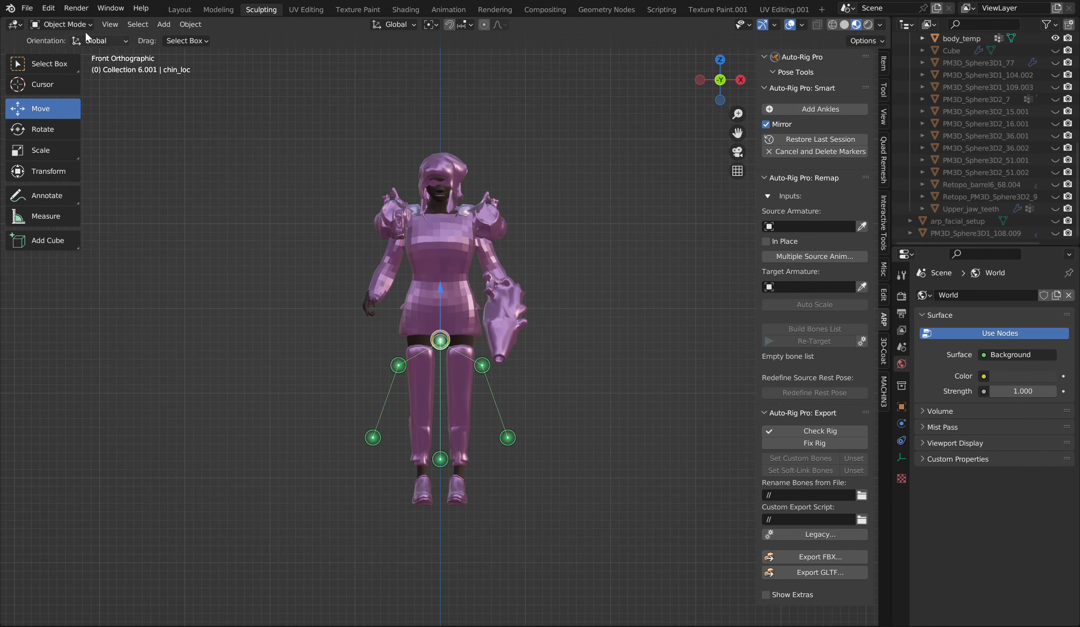
pyautogui.moveTo(203, 132); pyautogui.dragTo(653, 622)
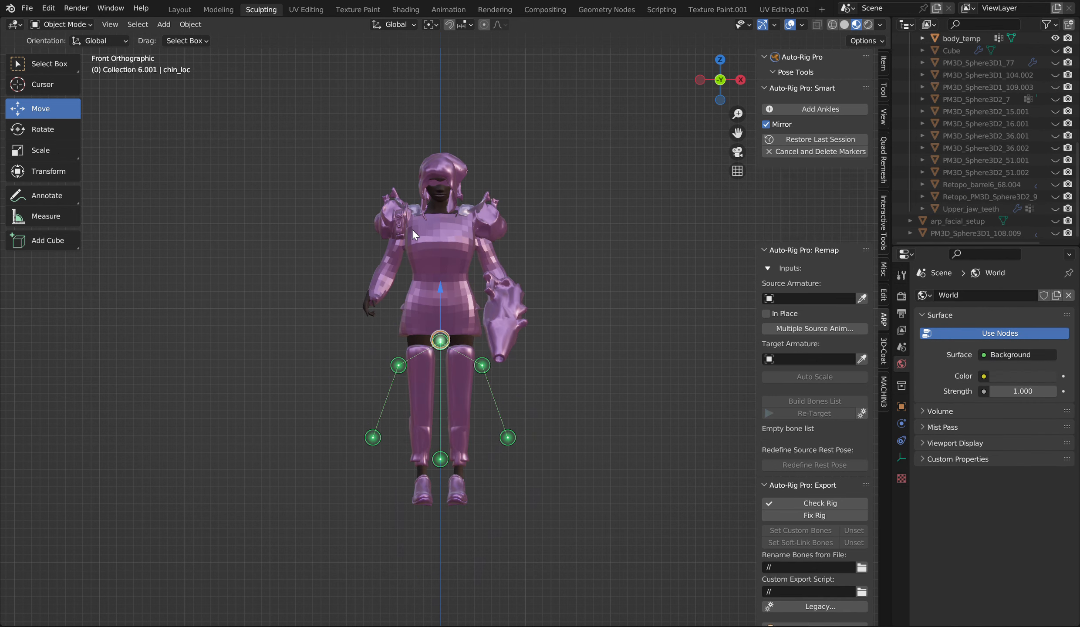
pyautogui.scroll(-8, 417, 228)
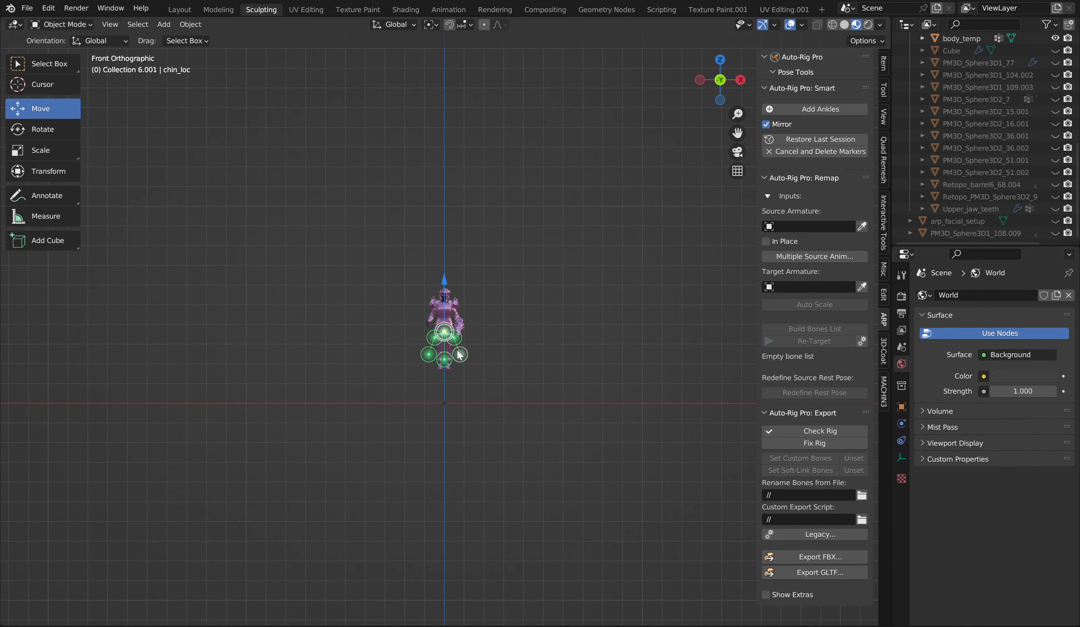
pyautogui.scroll(8, 456, 348)
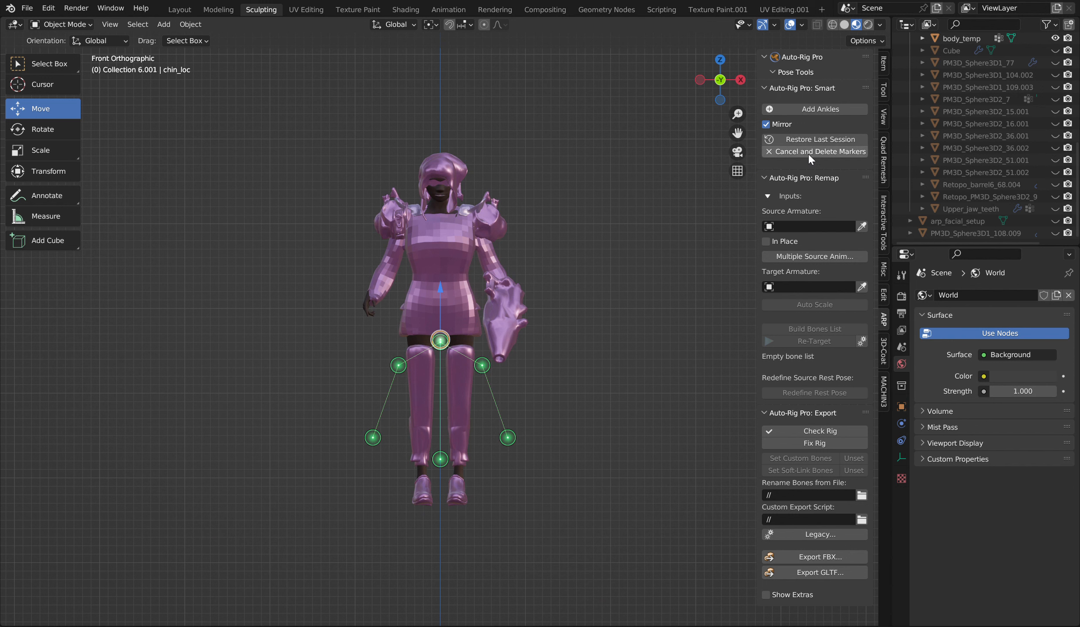
pyautogui.moveTo(293, 270); pyautogui.dragTo(541, 479)
pyautogui.scroll(-6, 450, 239)
pyautogui.scroll(3, 440, 291)
pyautogui.press('g')
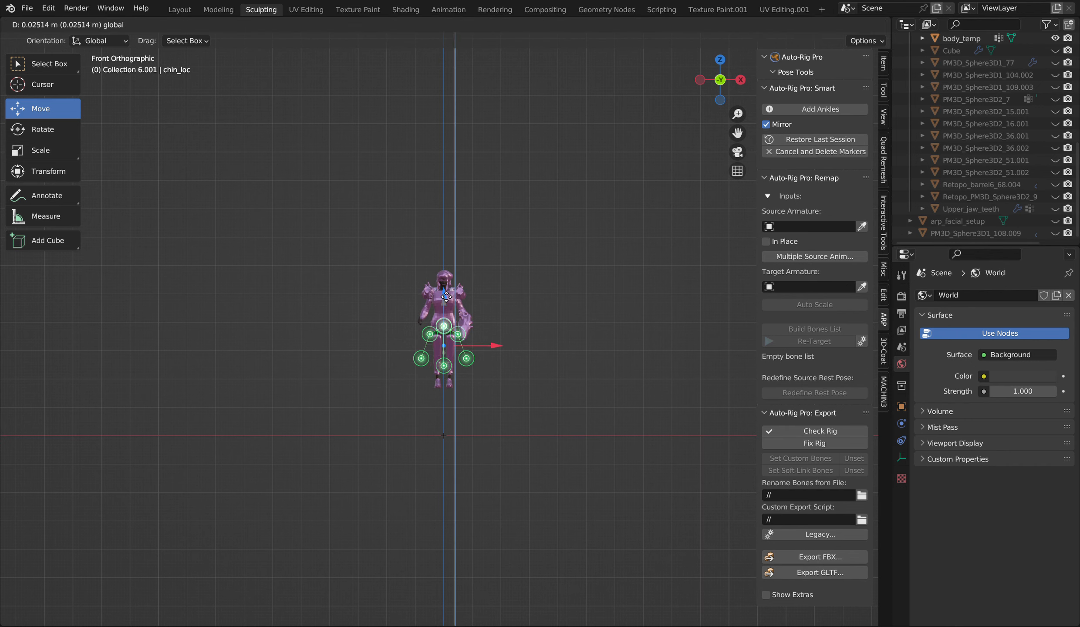
pyautogui.click(444, 261)
pyautogui.scroll(8, 441, 256)
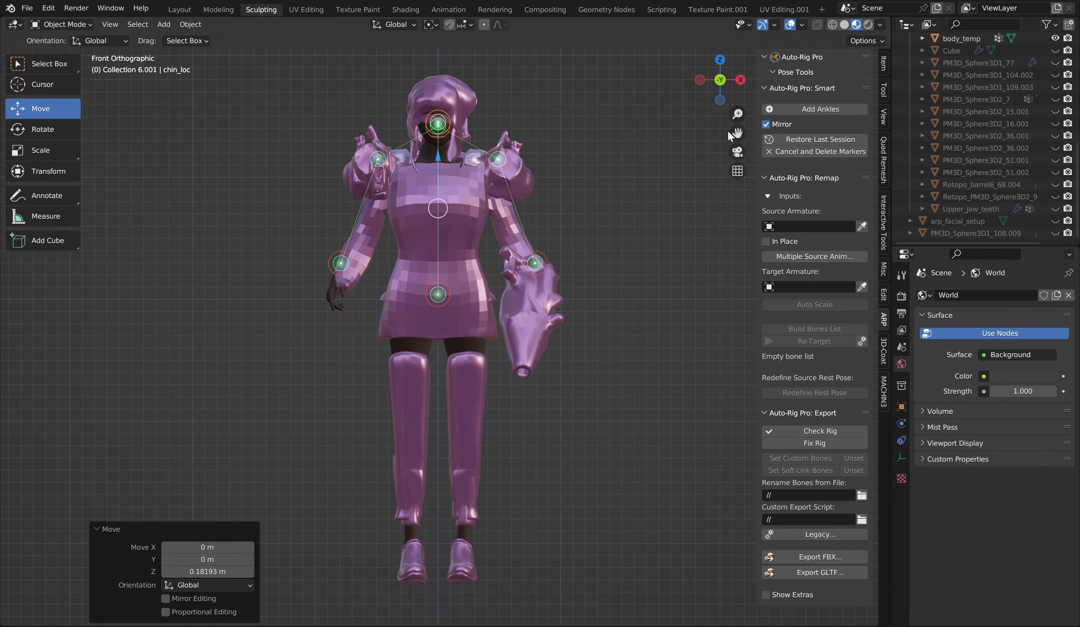
# Cancel the Smart session with its markers deleted, and select all visible meshes of the character
pyautogui.click(813, 152)
pyautogui.moveTo(737, 133); pyautogui.dragTo(760, 43)
pyautogui.moveTo(313, 110); pyautogui.dragTo(550, 507)
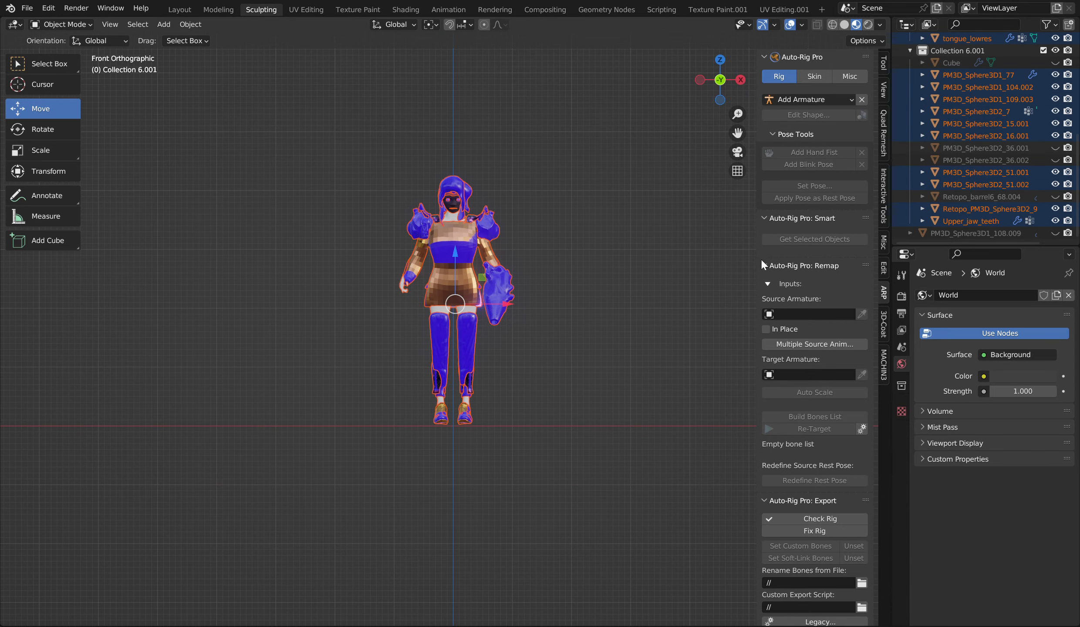
pyautogui.scroll(3, 451, 214)
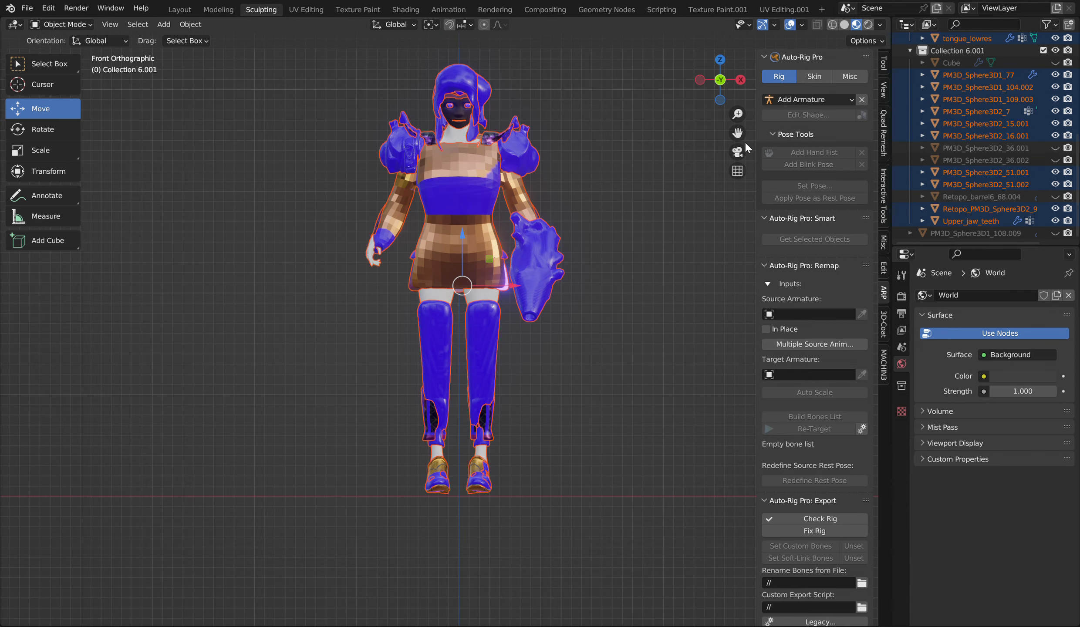
pyautogui.scroll(-4, 830, 381)
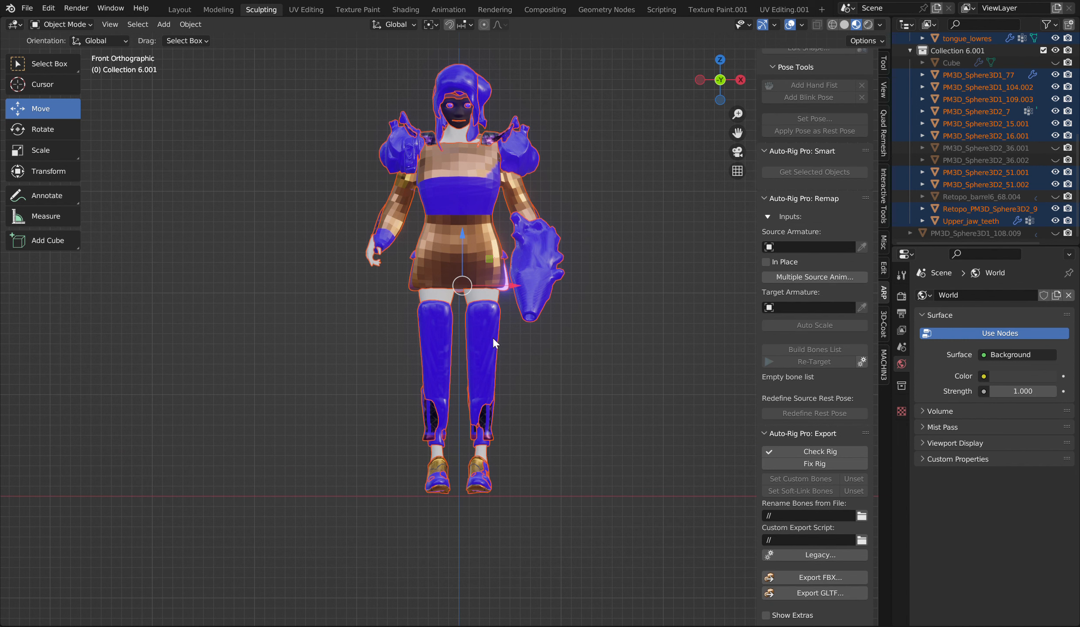
# Select all visible meshes of the character and start the Smart detection in Full Body mode
pyautogui.click(466, 421)
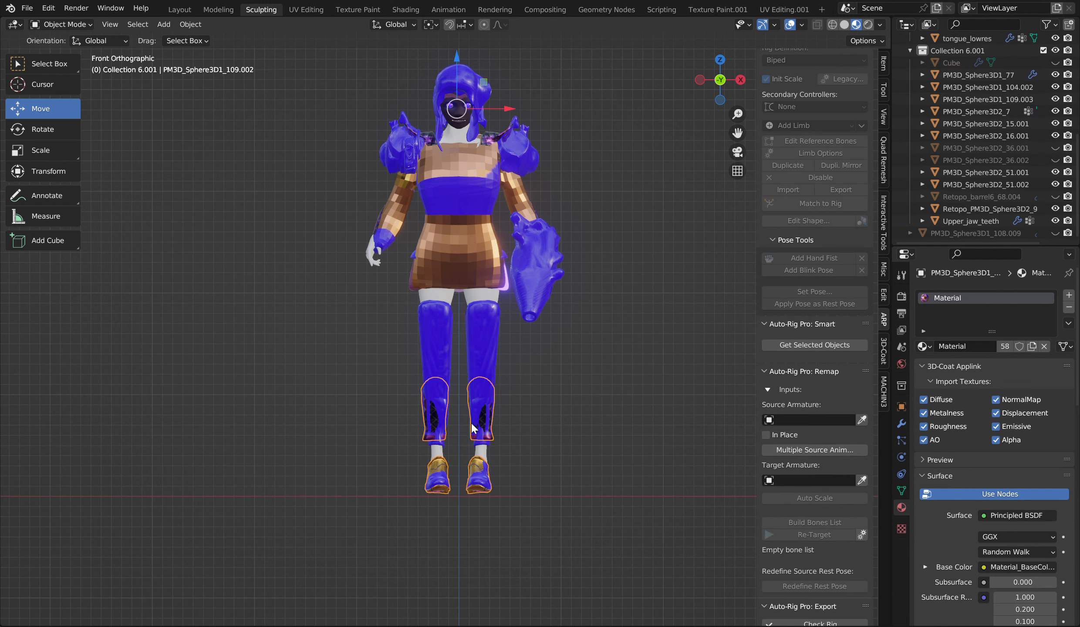
pyautogui.click(483, 300)
pyautogui.scroll(-3, 403, 286)
pyautogui.moveTo(334, 149); pyautogui.dragTo(686, 462)
pyautogui.click(782, 345)
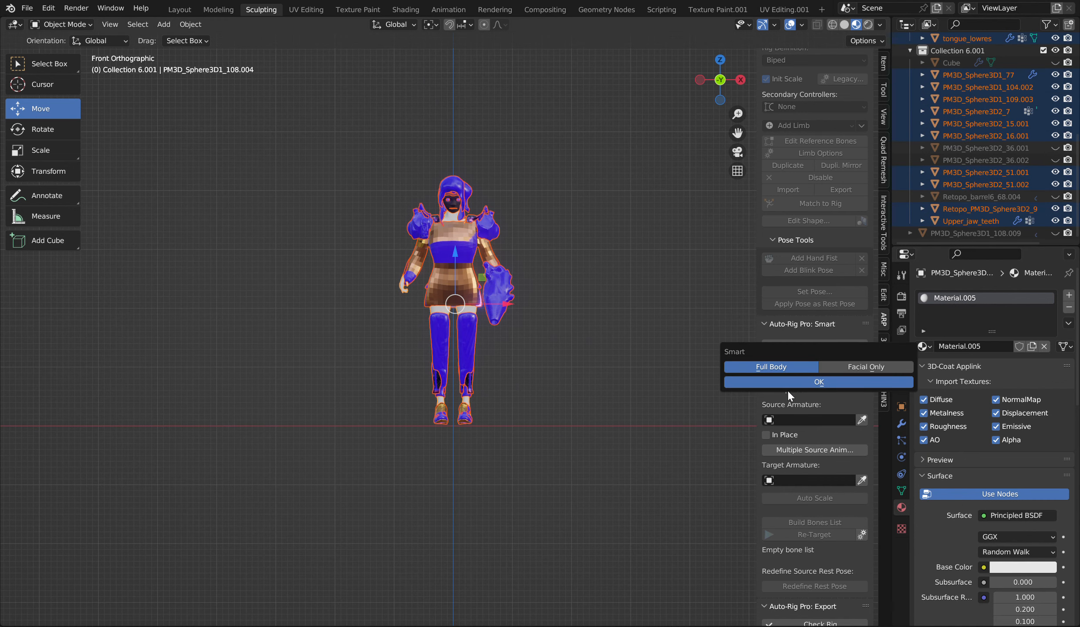
pyautogui.click(773, 382)
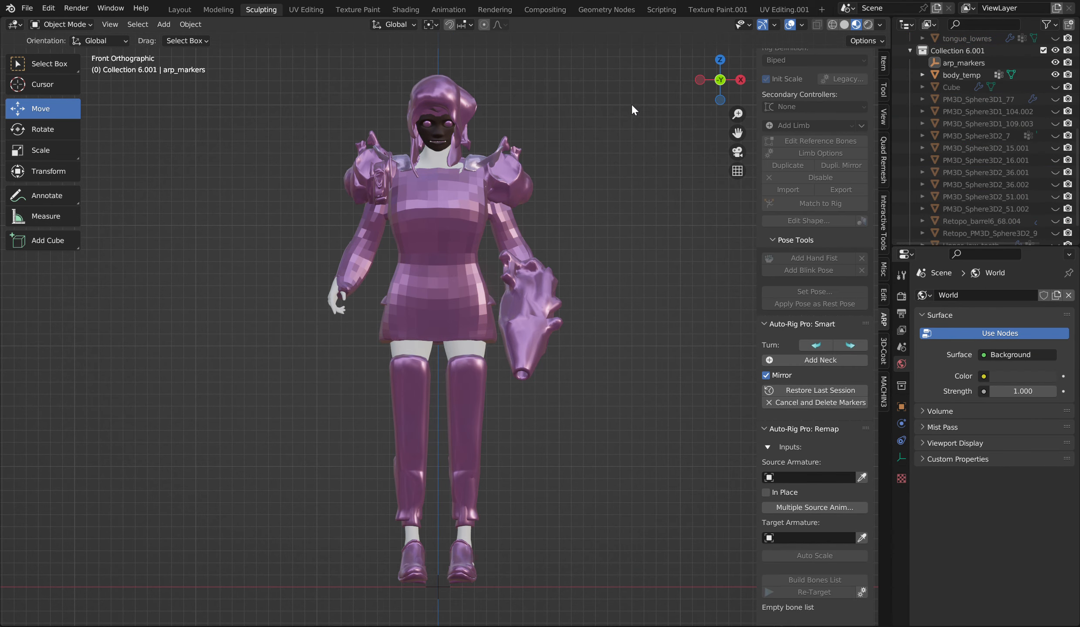
# Try to restore the markers of the last Smart session
pyautogui.scroll(-1, 639, 106)
pyautogui.scroll(4, 788, 320)
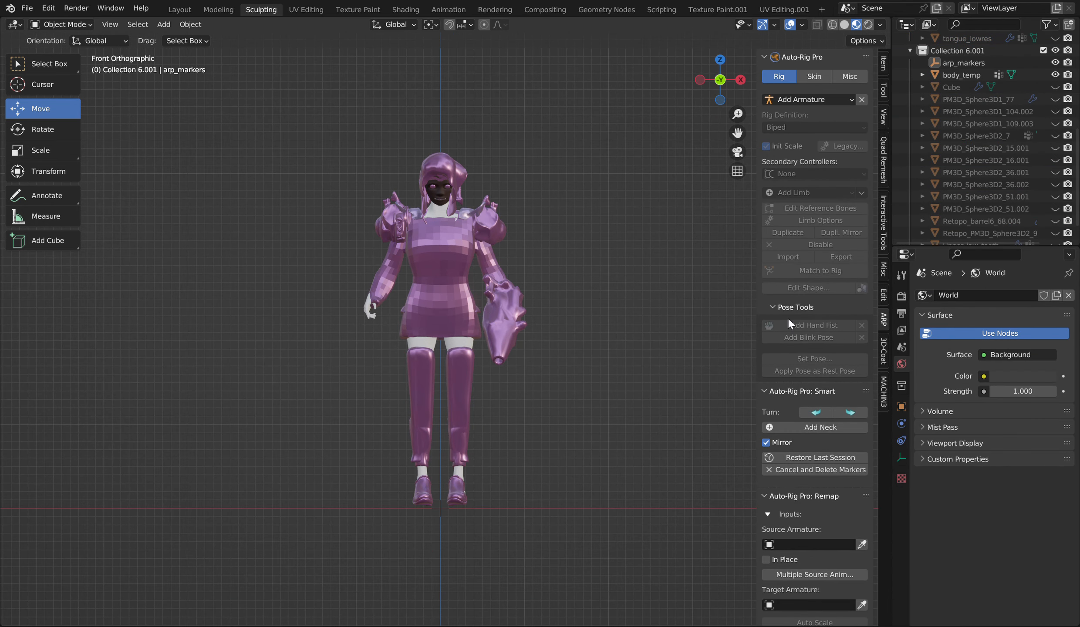
pyautogui.click(803, 458)
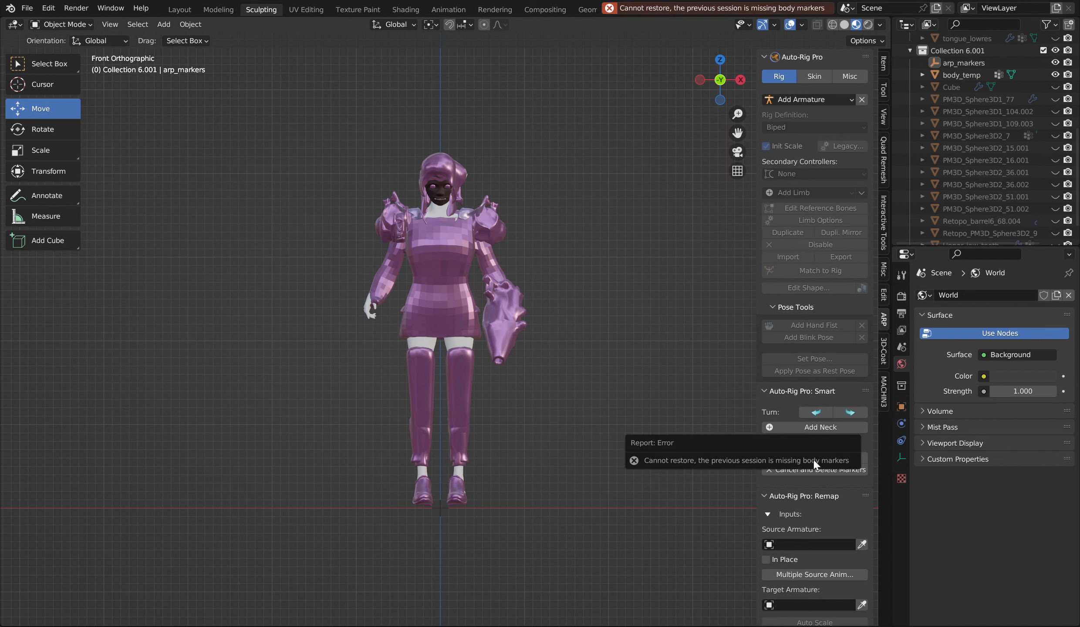
pyautogui.scroll(1, 639, 174)
pyautogui.scroll(2, 637, 169)
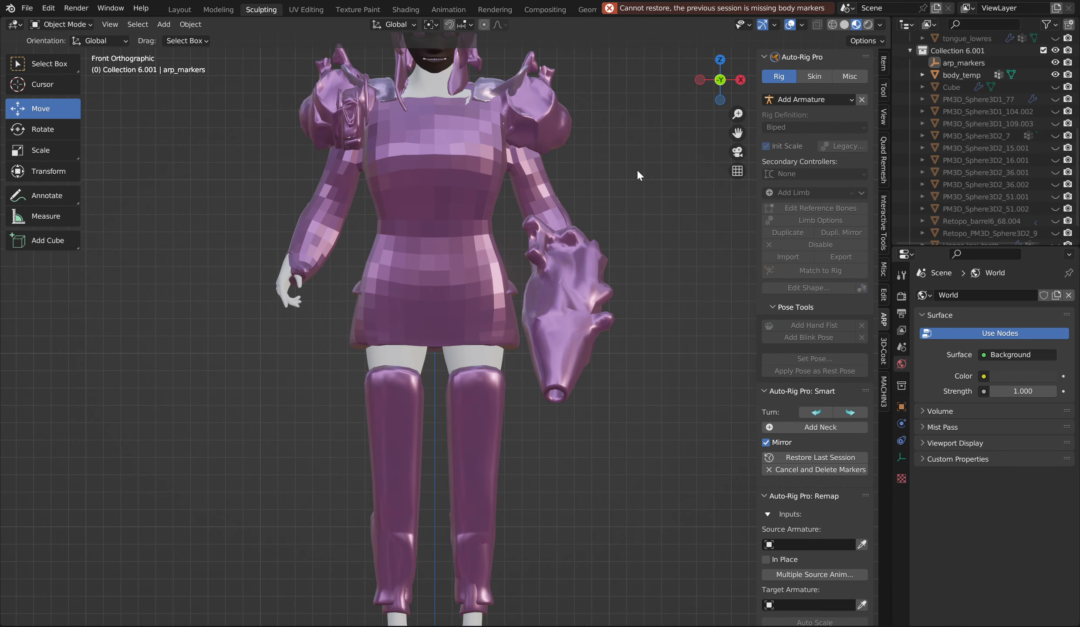
pyautogui.scroll(-1, 667, 153)
pyautogui.moveTo(737, 133); pyautogui.dragTo(791, 129)
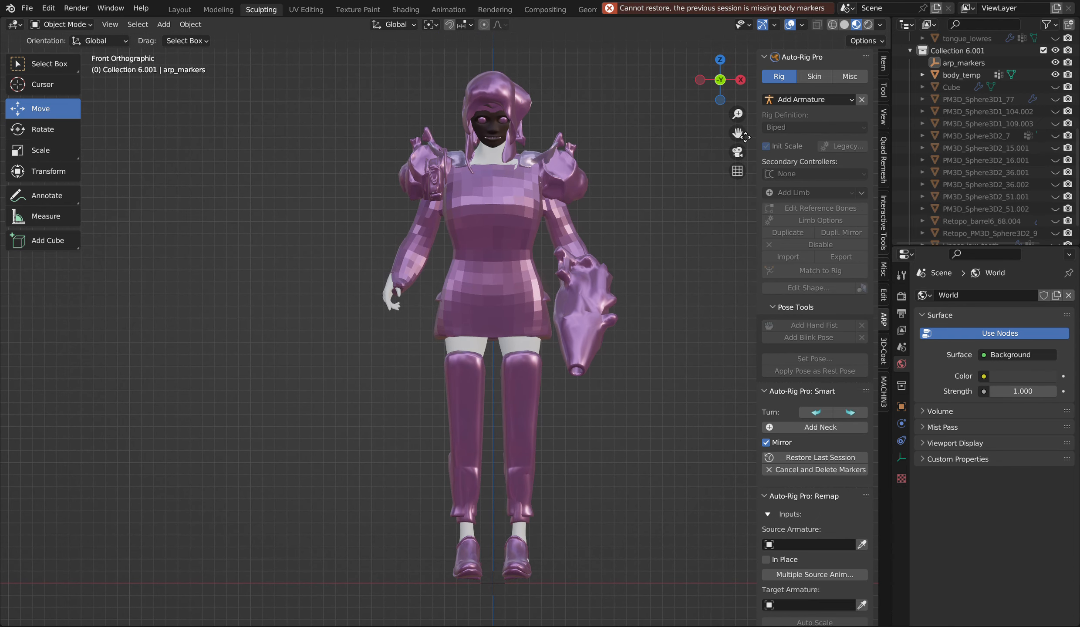
# Add the neck marker at the middle of the neck and the chin marker on the lower face
pyautogui.click(820, 427)
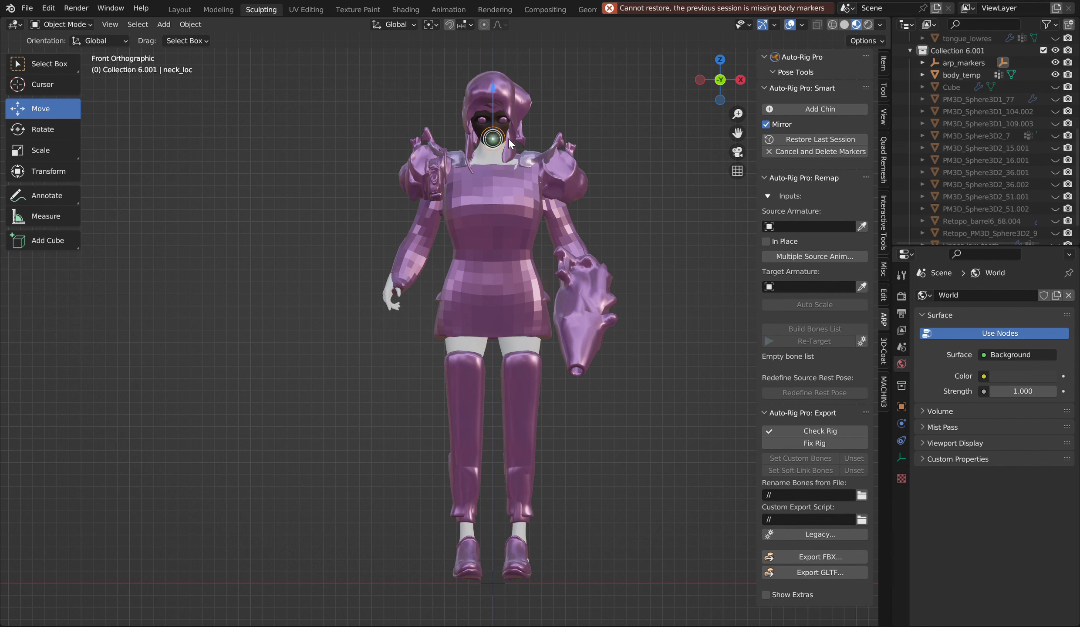
pyautogui.click(500, 152)
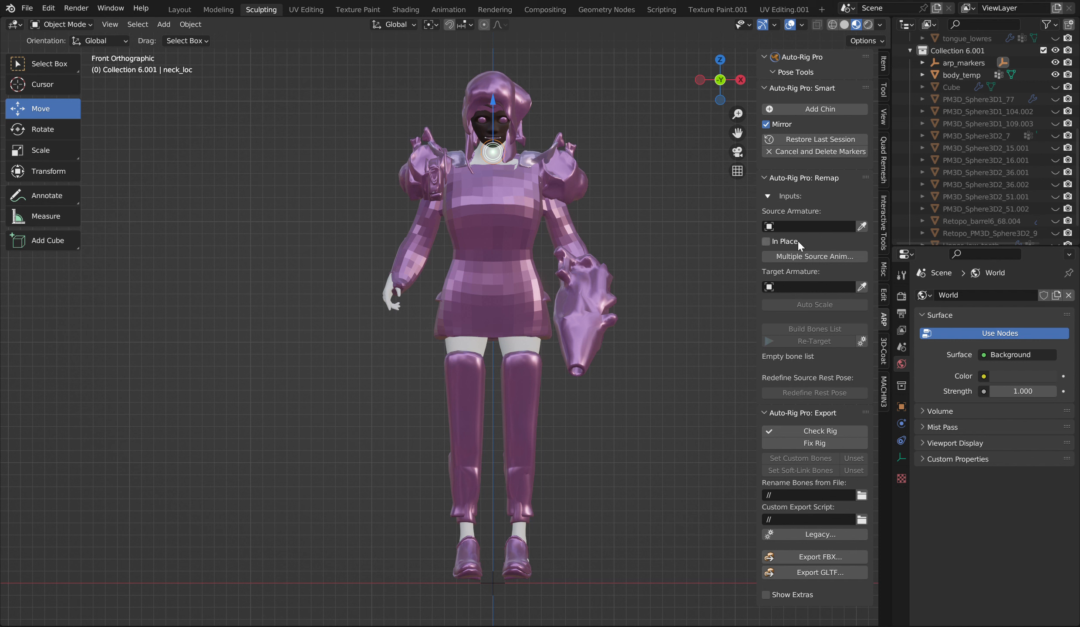
pyautogui.click(811, 109)
pyautogui.click(588, 130)
# Add mirrored shoulder markers at the armoured shoulders, then shift them slightly backward and about 0.021 m down along Z
pyautogui.click(789, 110)
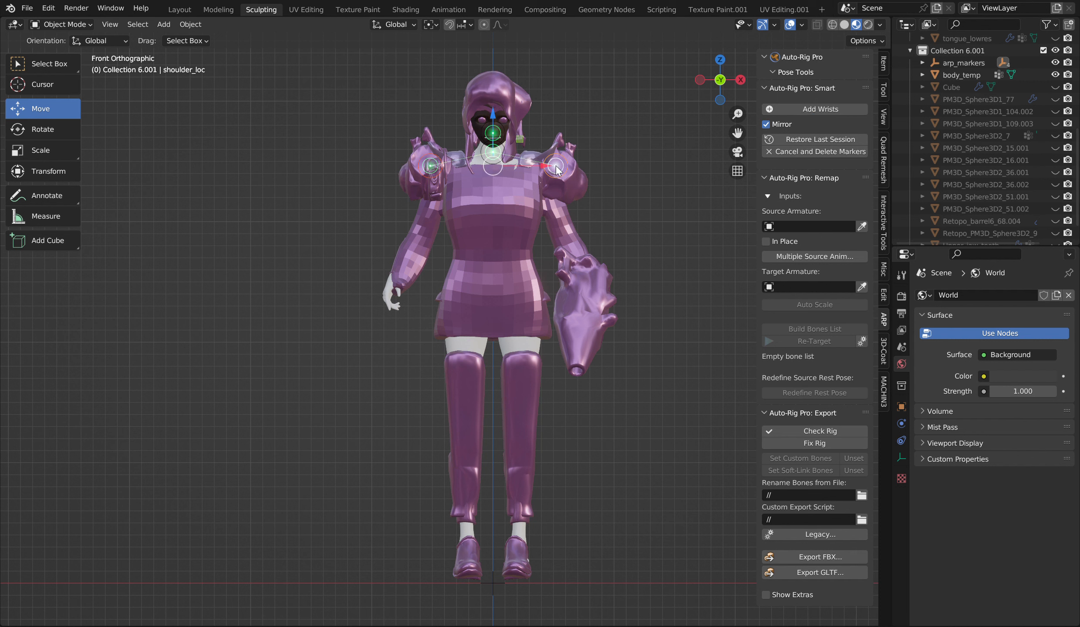
pyautogui.click(550, 171)
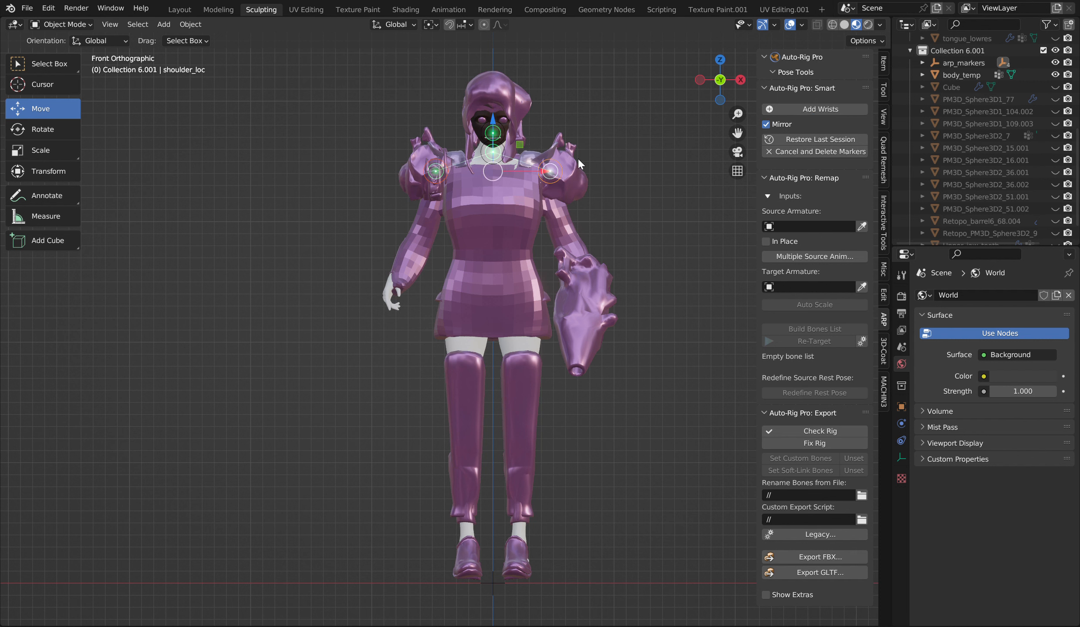
pyautogui.moveTo(727, 89)
pyautogui.mouseDown()
pyautogui.moveTo(680, 85)
pyautogui.moveTo(653, 126)
pyautogui.mouseUp()
pyautogui.click(471, 284)
pyautogui.moveTo(500, 318)
pyautogui.mouseDown()
pyautogui.moveTo(477, 288)
pyautogui.moveTo(539, 284)
pyautogui.mouseUp()
pyautogui.moveTo(495, 237); pyautogui.dragTo(494, 261)
# Raise the shoulder markers about 0.016 m along Z in the front view
pyautogui.click(702, 80)
pyautogui.click(710, 82)
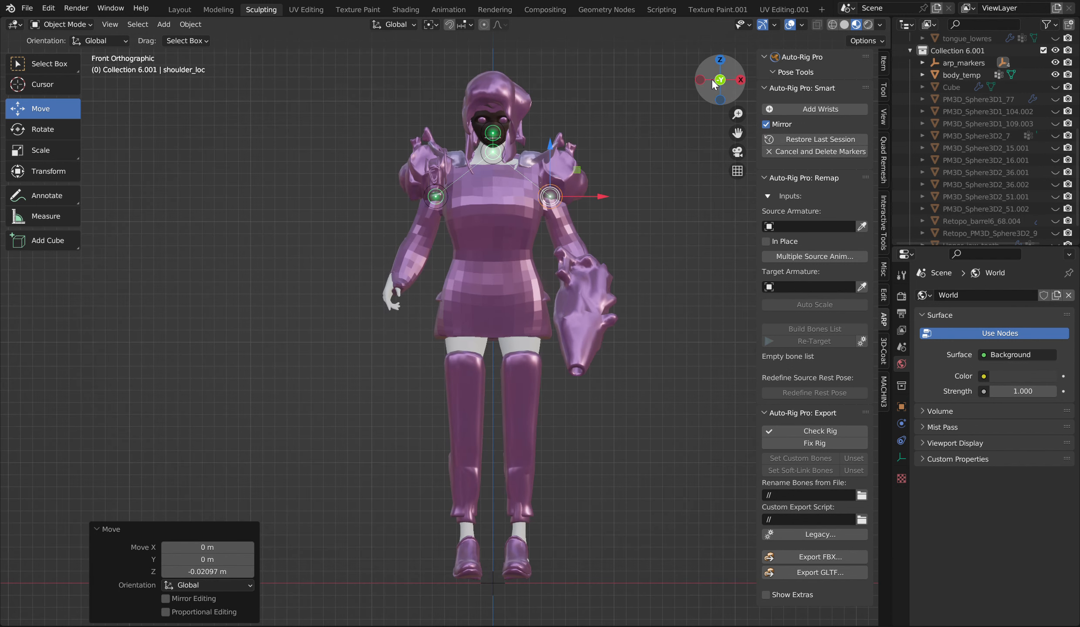
pyautogui.moveTo(553, 155); pyautogui.dragTo(555, 136)
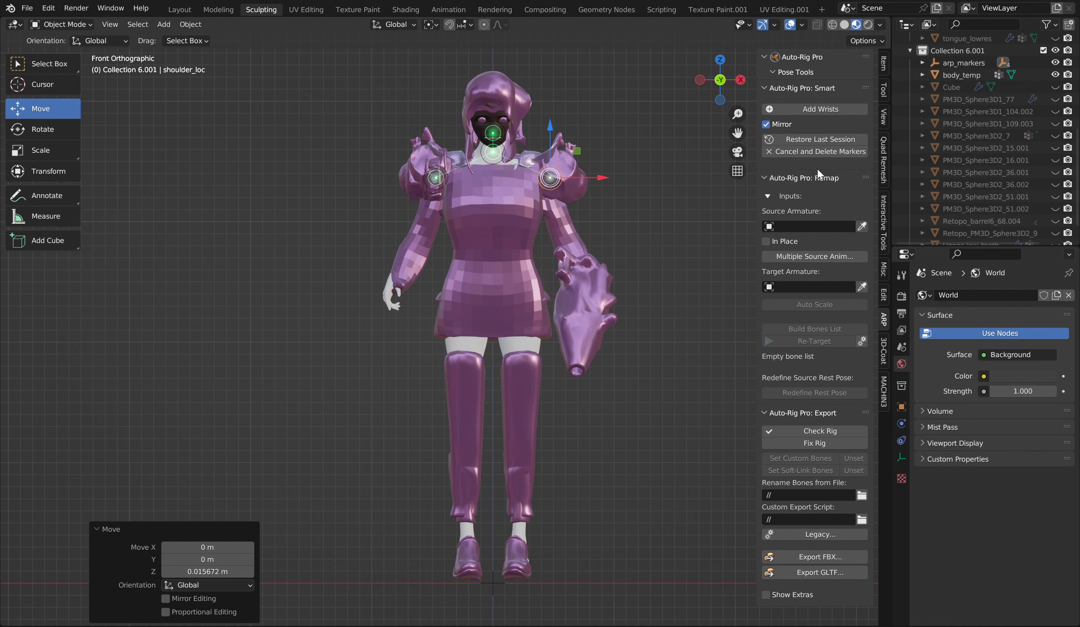
# Add mirrored wrist markers at the ends of the forearms and check their depth from the side
pyautogui.click(814, 109)
pyautogui.click(611, 321)
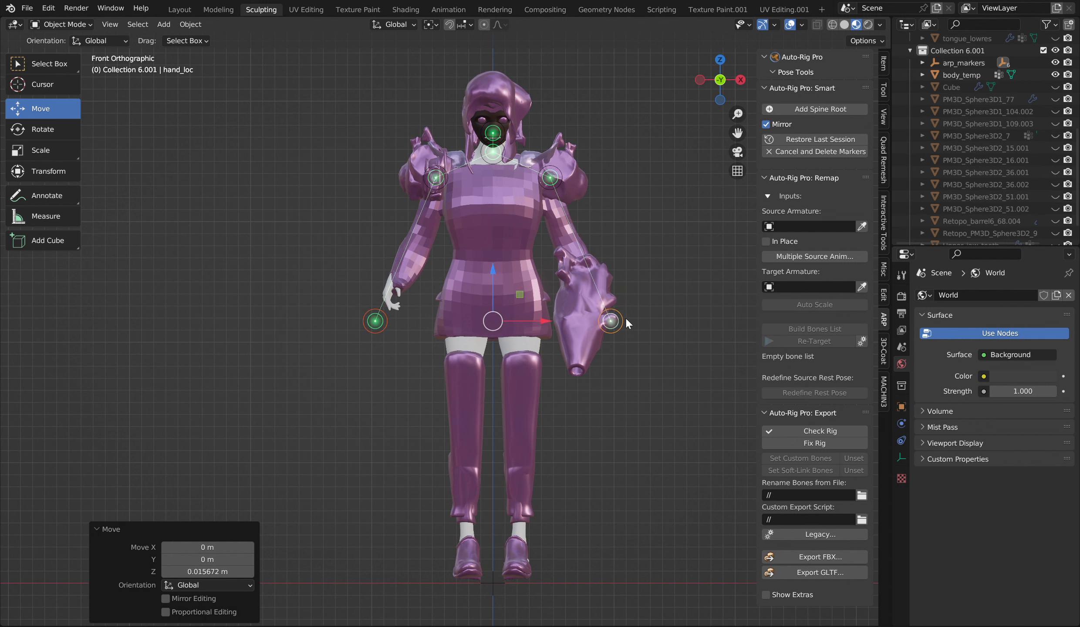
pyautogui.click(593, 281)
pyautogui.click(700, 80)
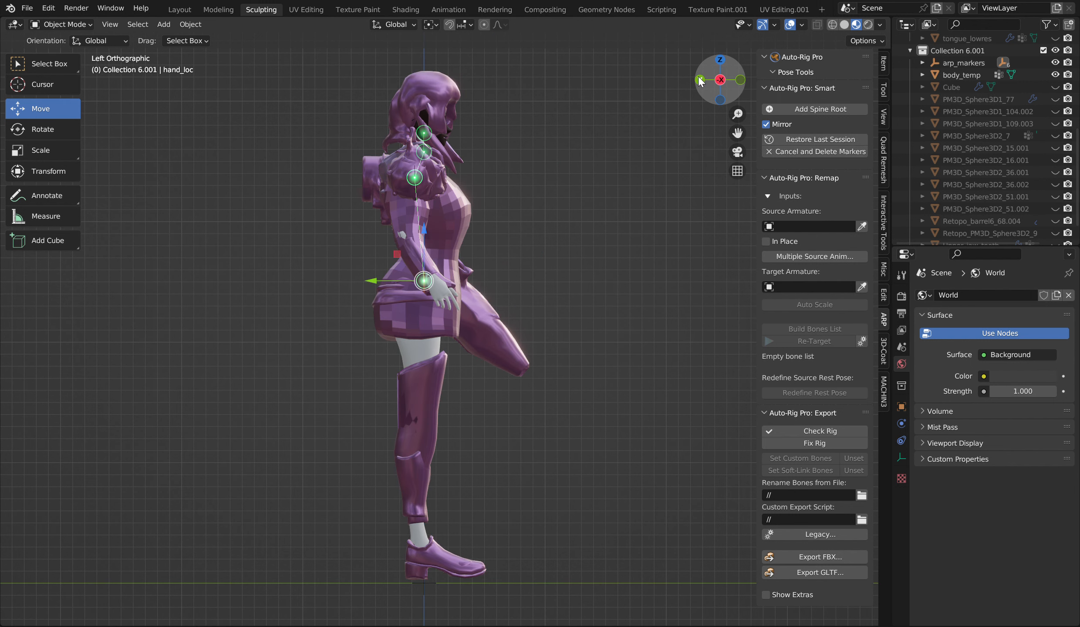
pyautogui.click(427, 277)
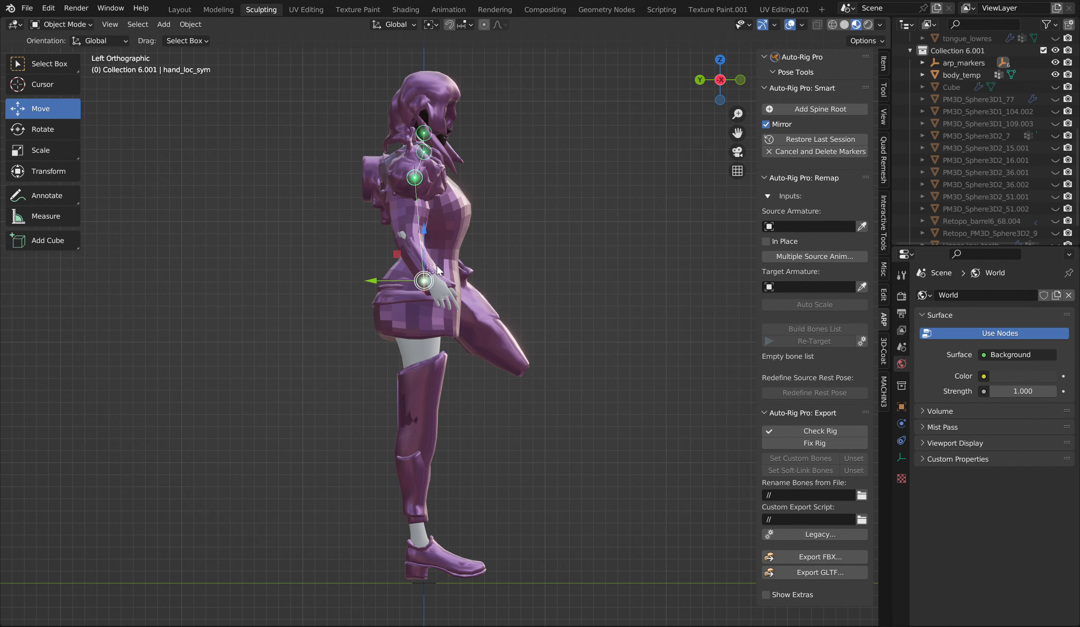
pyautogui.click(740, 79)
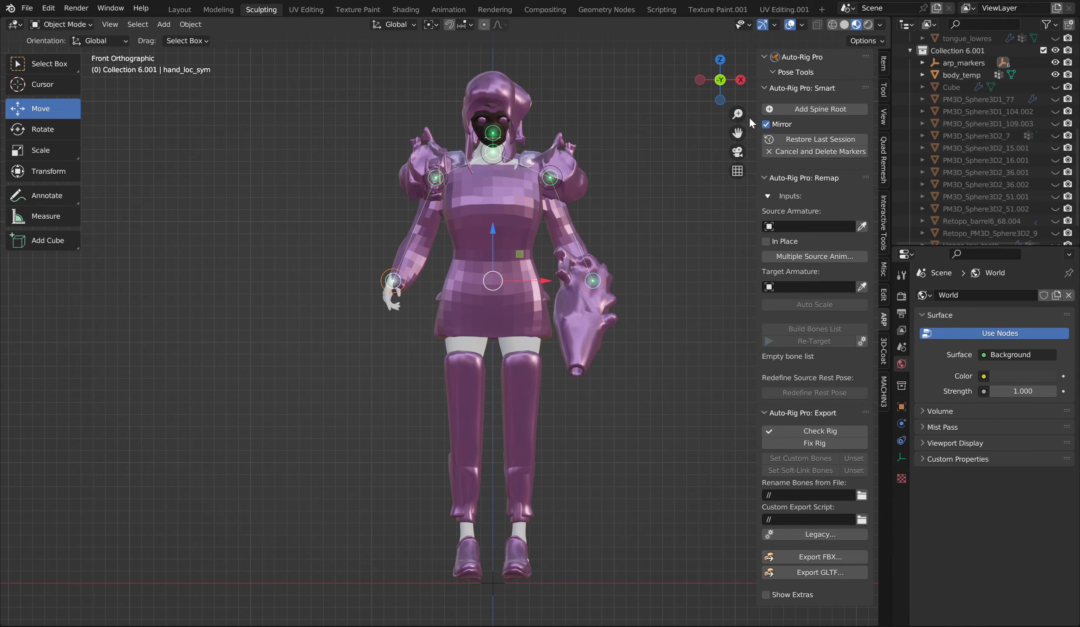
# Add the spine root marker at the pelvis and mirrored ankle markers just above the shoes
pyautogui.click(814, 109)
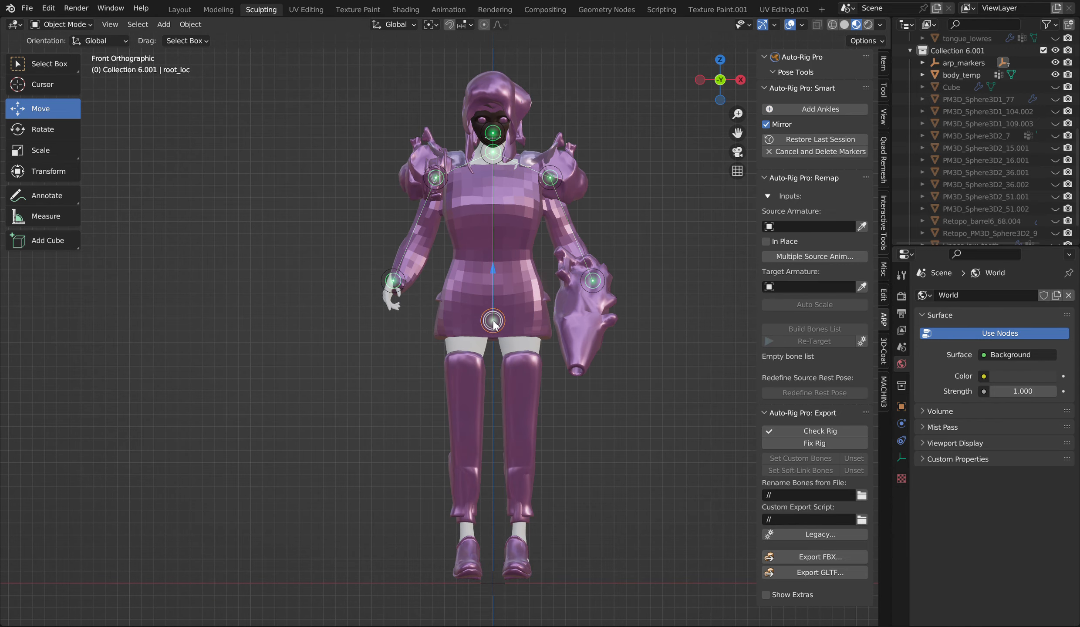
pyautogui.click(494, 315)
pyautogui.click(827, 111)
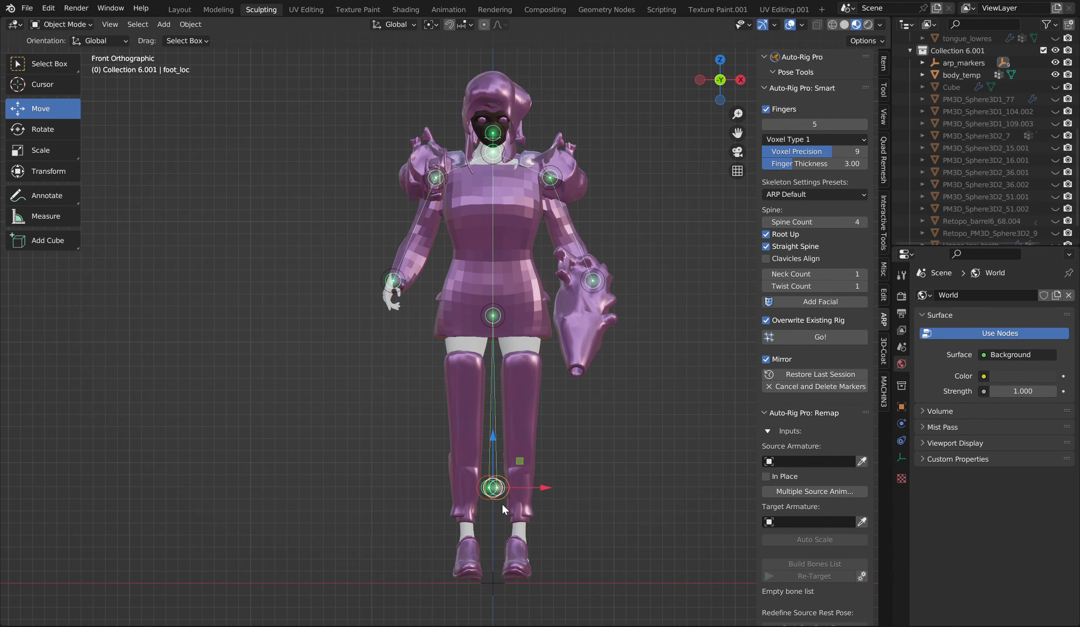
pyautogui.click(516, 528)
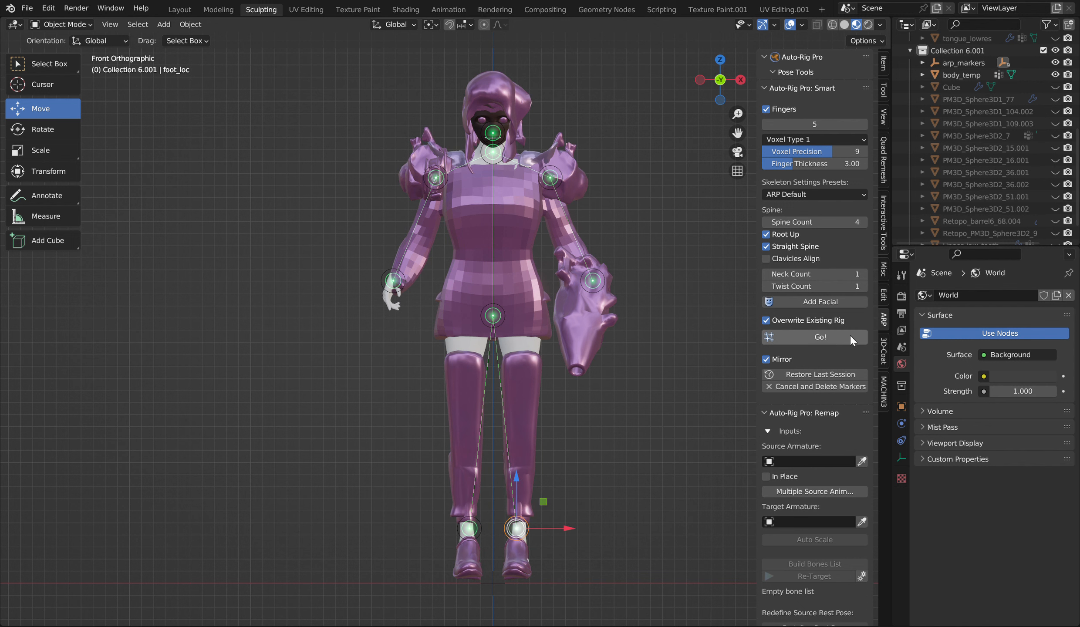
# Start the facial setup, select all its guide points and move them about 0.018 m down along Z
pyautogui.click(816, 301)
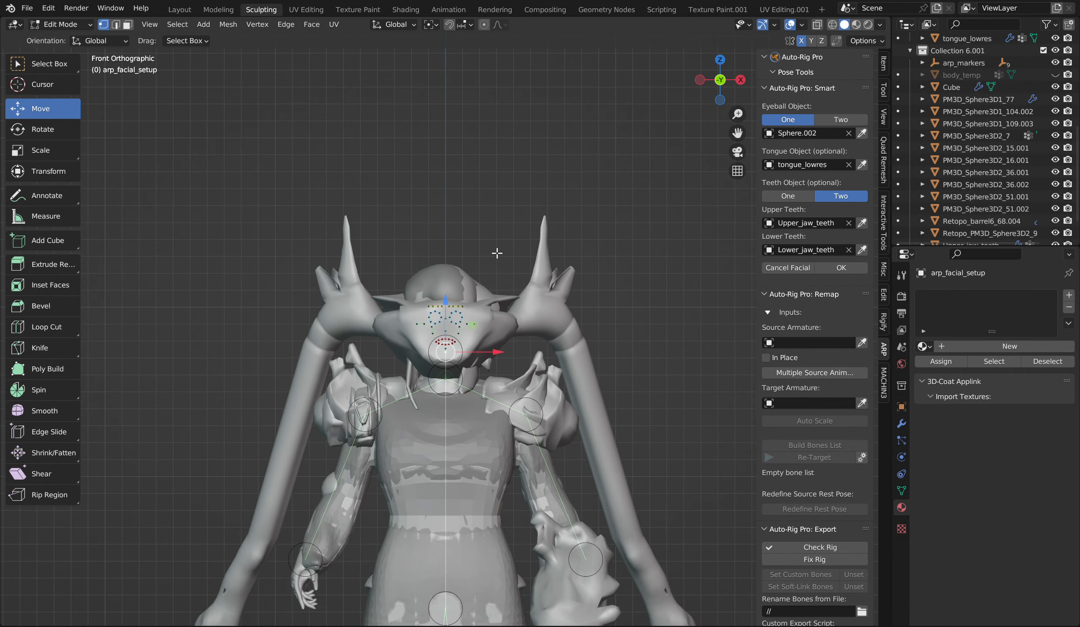
pyautogui.scroll(7, 409, 410)
pyautogui.moveTo(267, 200)
pyautogui.mouseDown()
pyautogui.moveTo(307, 263)
pyautogui.moveTo(601, 513)
pyautogui.mouseUp()
pyautogui.scroll(-10, 548, 156)
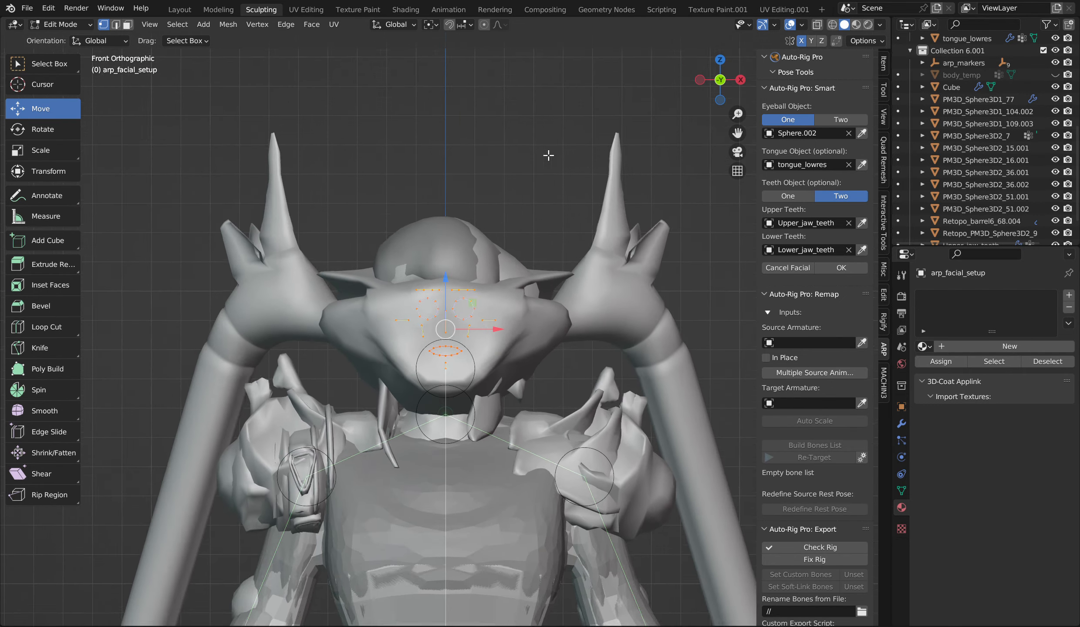
pyautogui.scroll(8, 490, 287)
pyautogui.scroll(-8, 439, 405)
pyautogui.press('KP_Decimal')
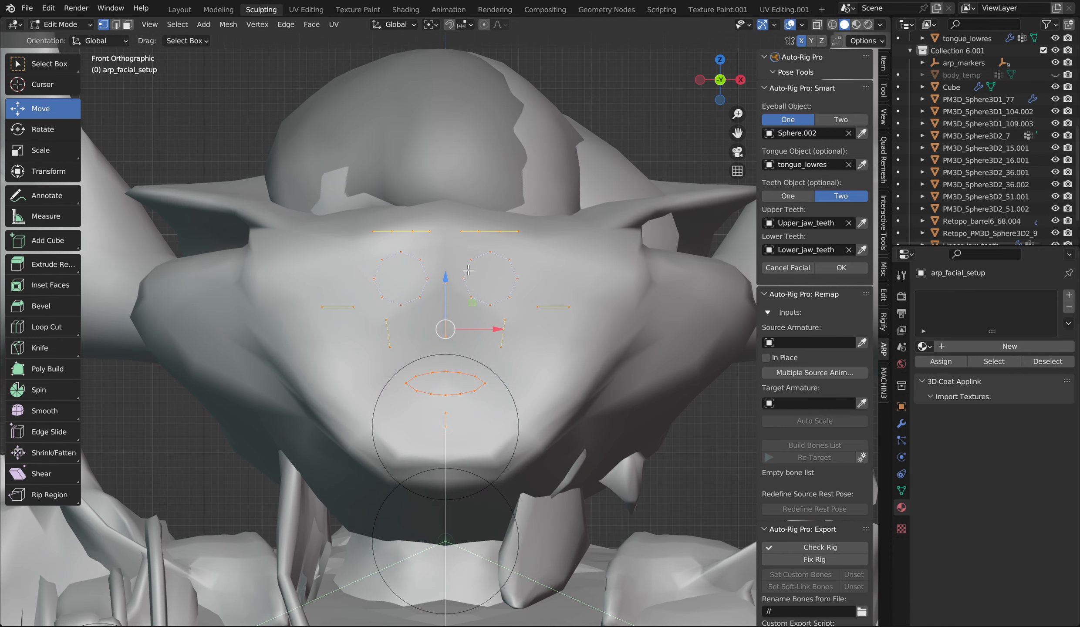
pyautogui.moveTo(456, 283); pyautogui.dragTo(416, 417)
pyautogui.scroll(-6, 465, 181)
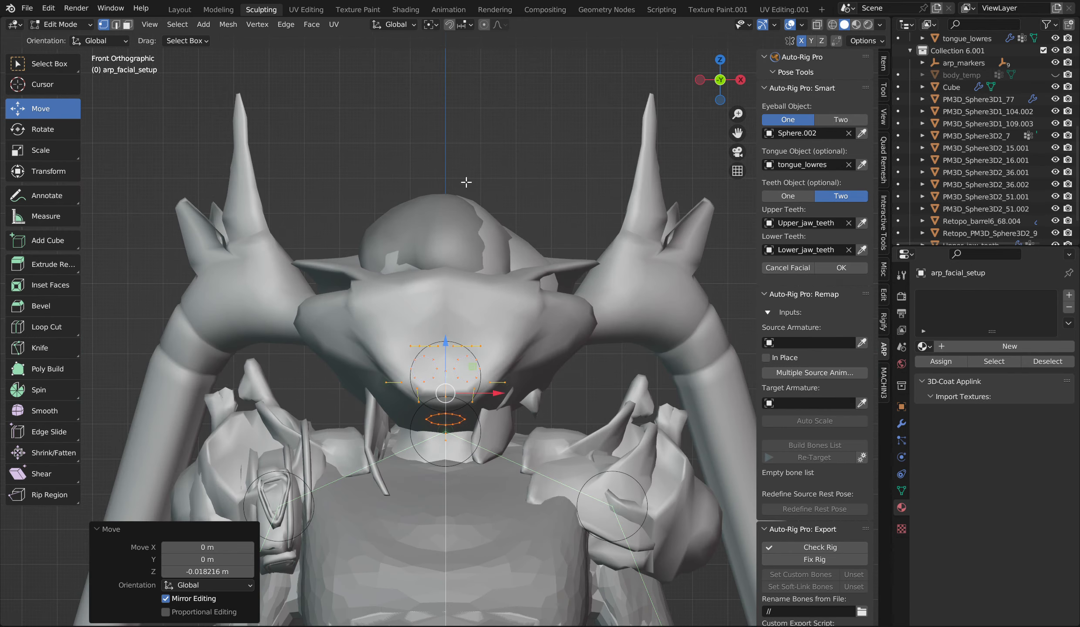
# Return to Object Mode and hide the large horned mesh Retopo_barrel6_68.004 around the head
pyautogui.click(48, 24)
pyautogui.click(52, 29)
pyautogui.moveTo(258, 155); pyautogui.dragTo(644, 333)
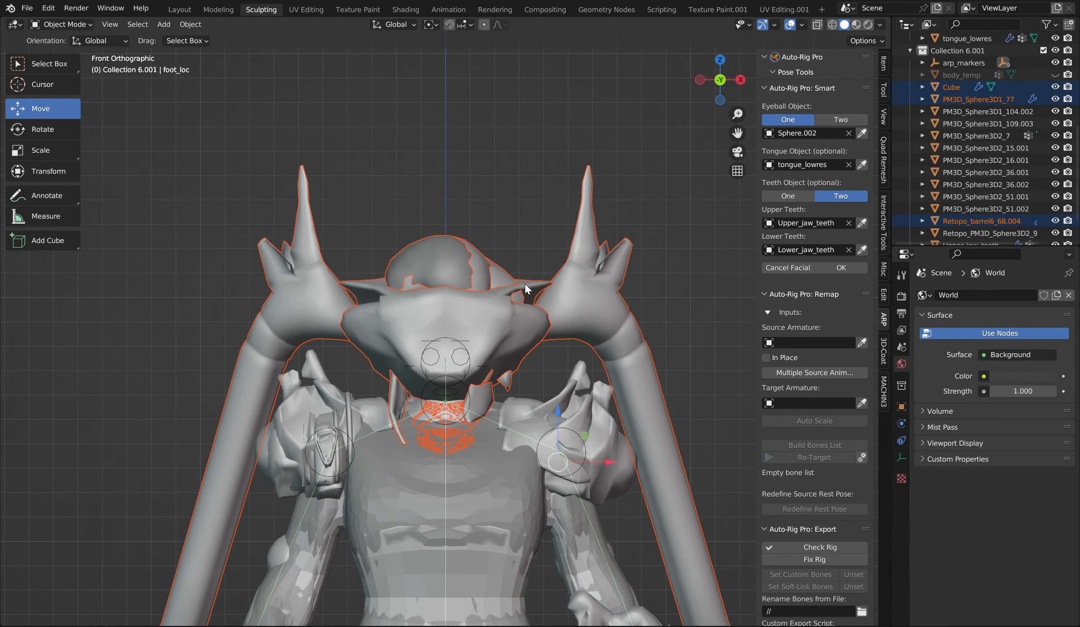
pyautogui.scroll(3, 515, 299)
pyautogui.scroll(2, 435, 364)
pyautogui.scroll(-3, 418, 331)
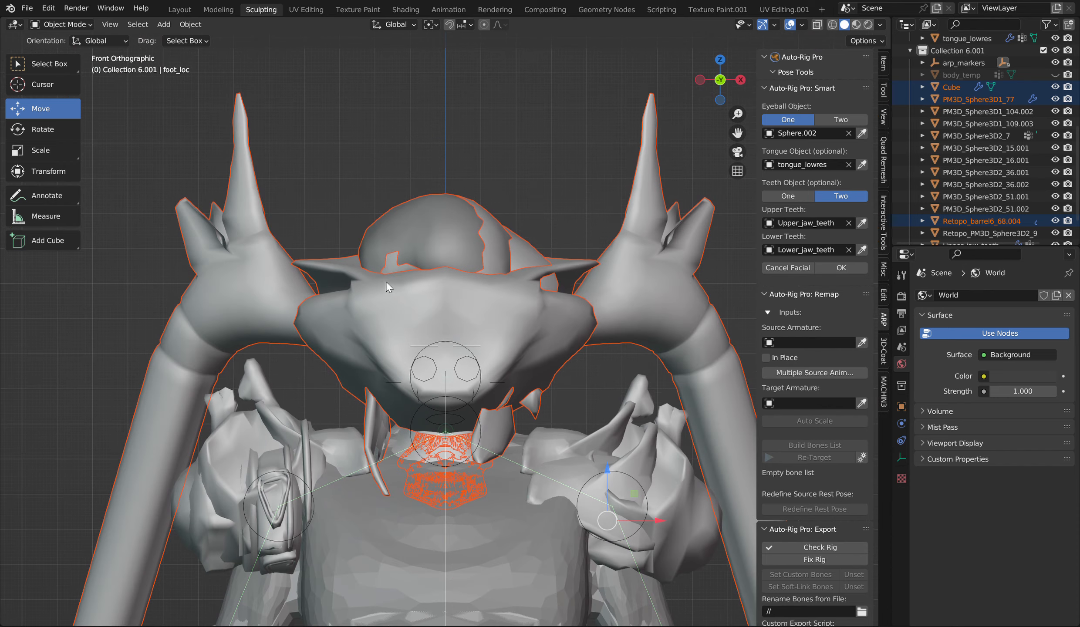
pyautogui.click(259, 223)
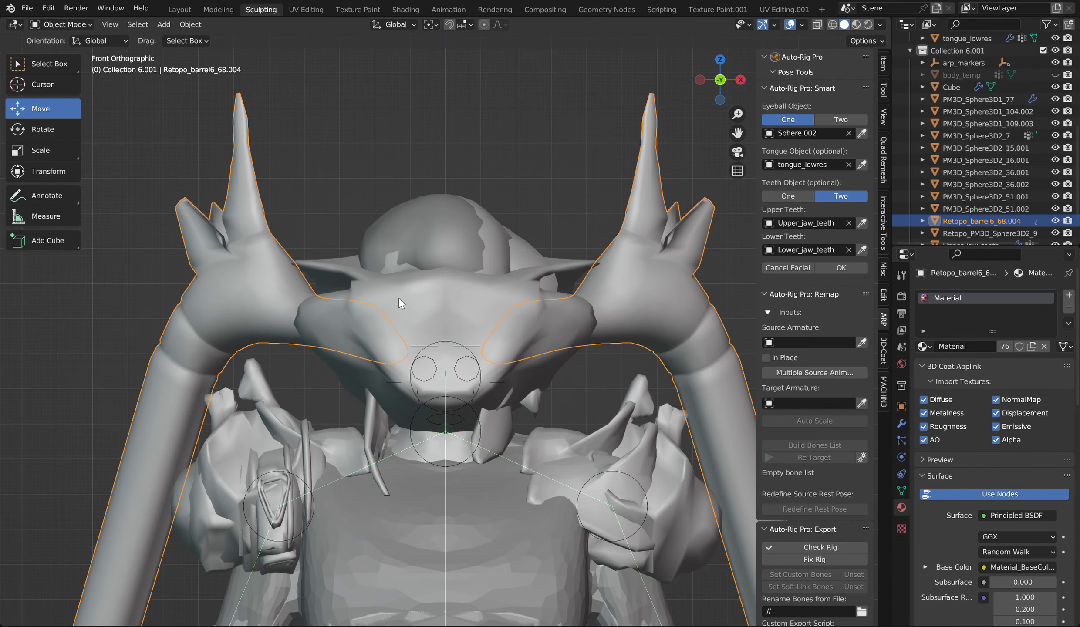
pyautogui.press('h')
# Try hiding the meshes covering the head, including PM3D_Sphere3D1_77, and undo the last hide
pyautogui.scroll(3, 467, 369)
pyautogui.click(552, 248)
pyautogui.press('h')
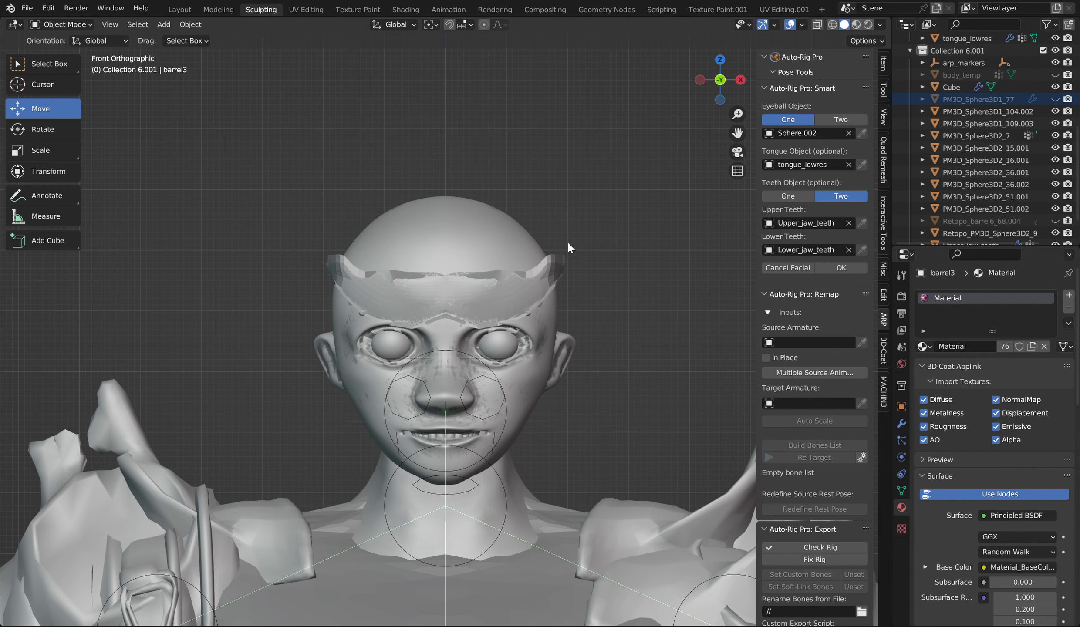
pyautogui.hotkey('ctrl', 'z')
# Hide the head covering PM3D_Sphere3D1_77 and the forehead band Retopo_PM3D_Sphere3D2_42, leaving the hair visible
pyautogui.click(603, 213)
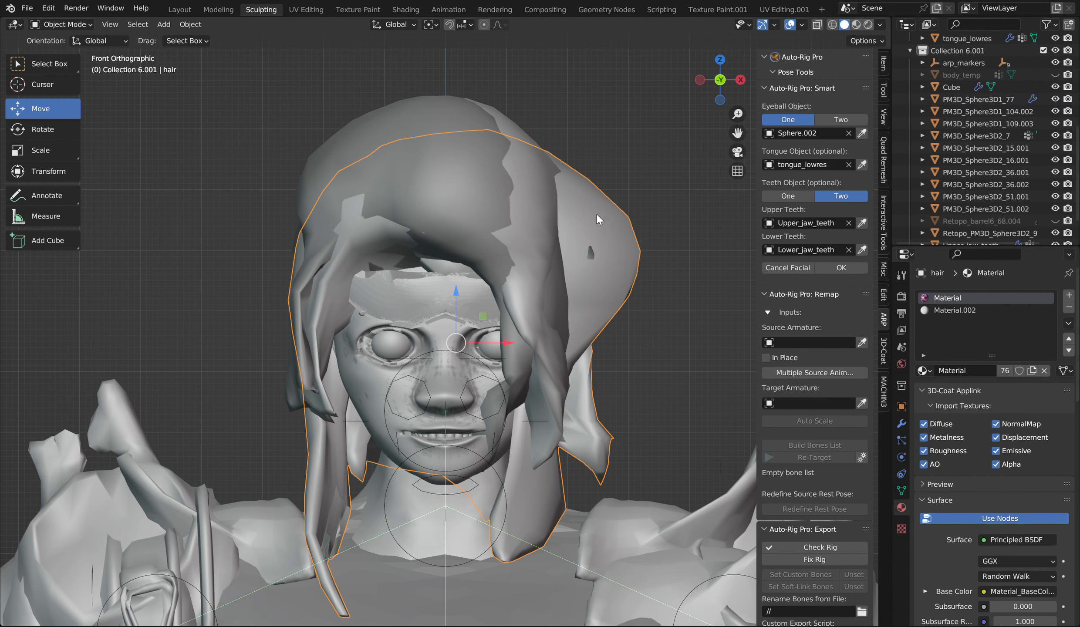
pyautogui.click(503, 238)
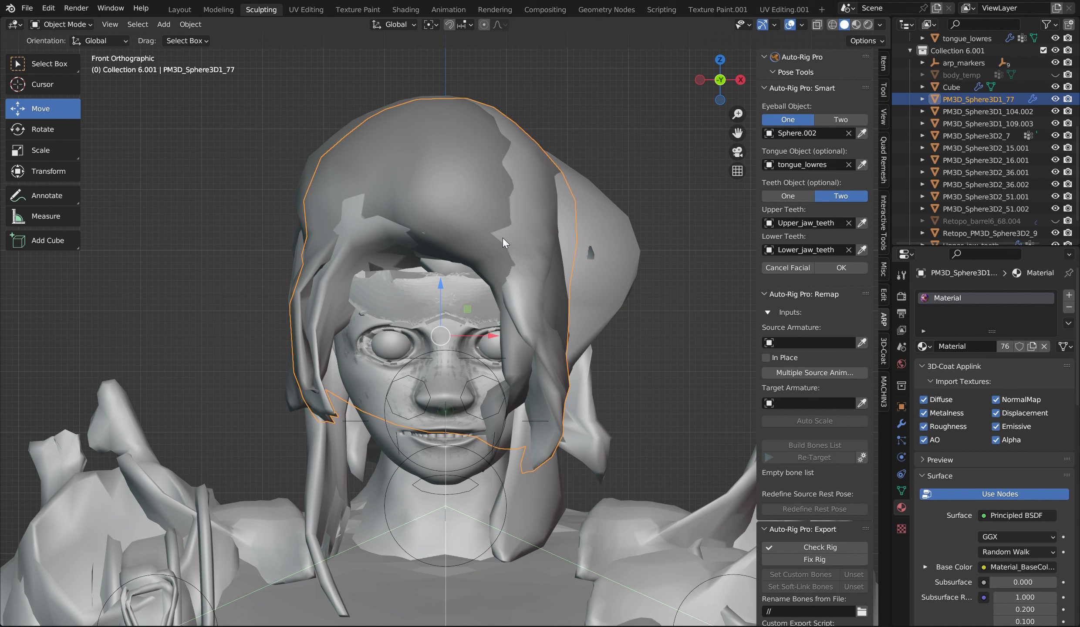
pyautogui.press('h')
pyautogui.click(503, 237)
pyautogui.press('h')
pyautogui.click(591, 406)
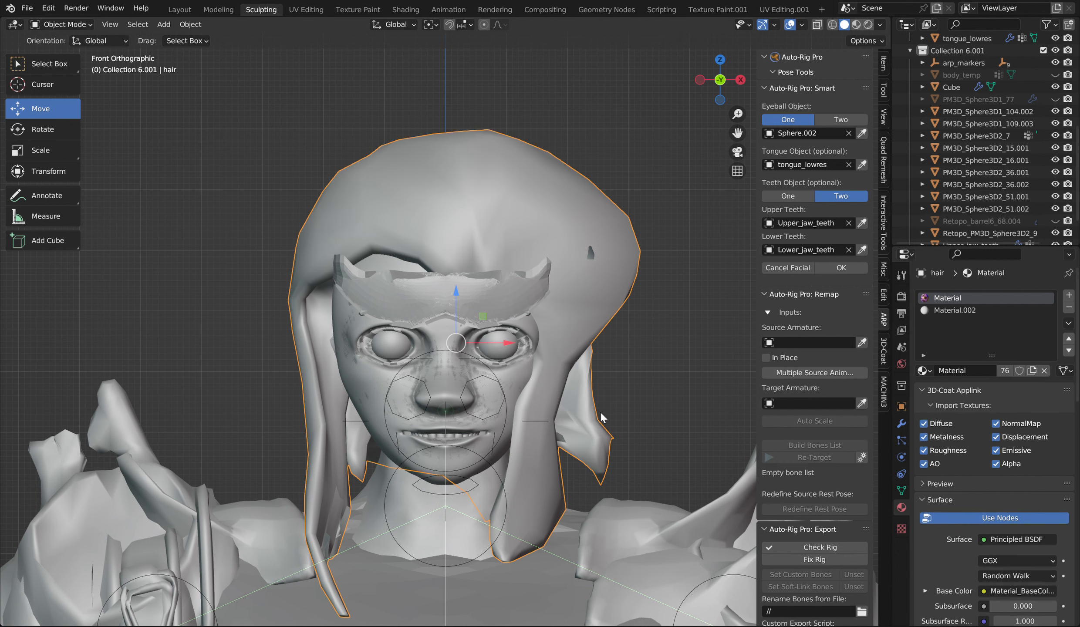
pyautogui.click(499, 293)
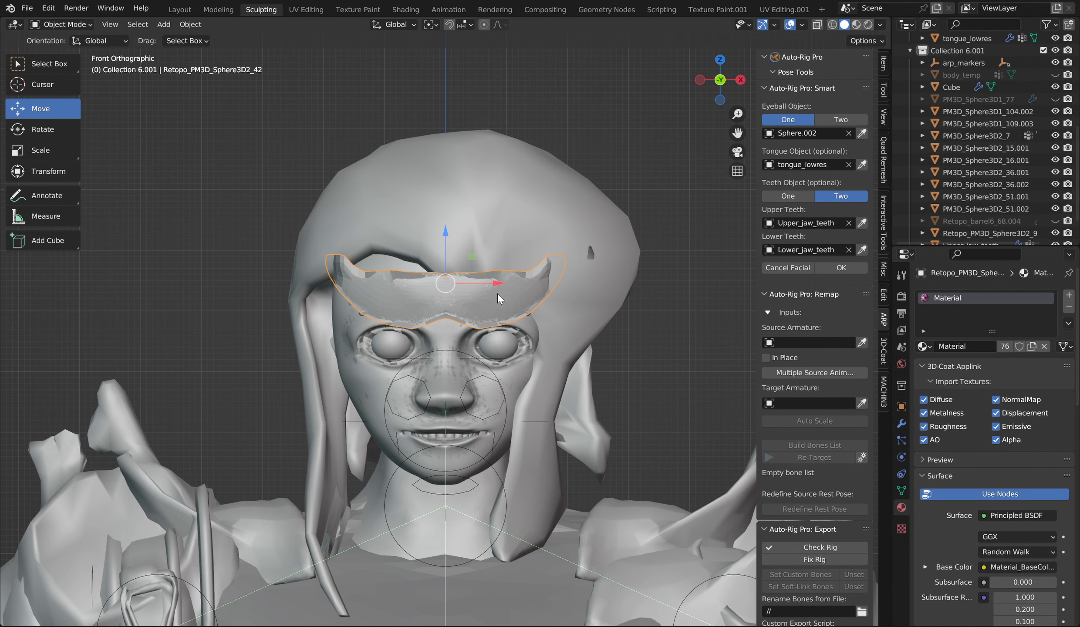
pyautogui.press('h')
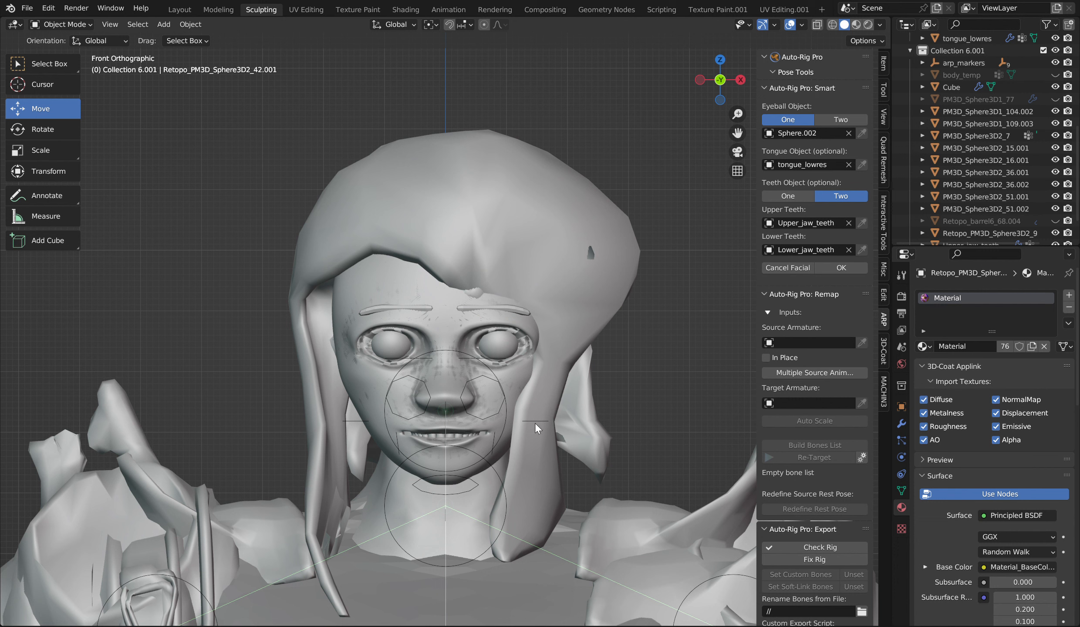
# Open arp_facial_setup in Edit Mode and move all its guide points up about 0.009 m along Z
pyautogui.click(484, 374)
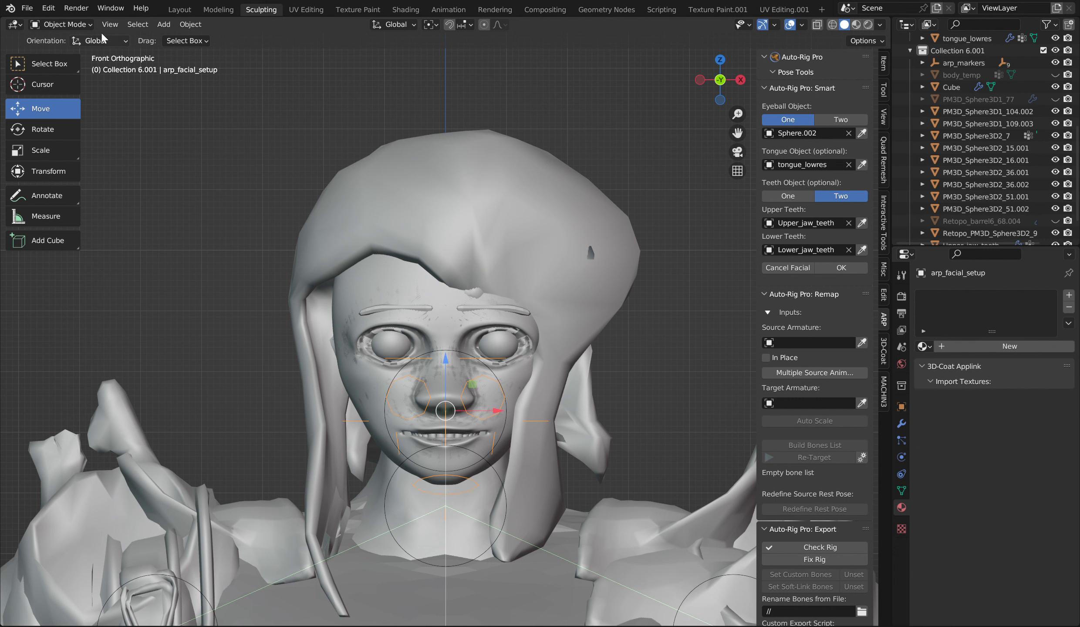
pyautogui.click(78, 24)
pyautogui.click(64, 52)
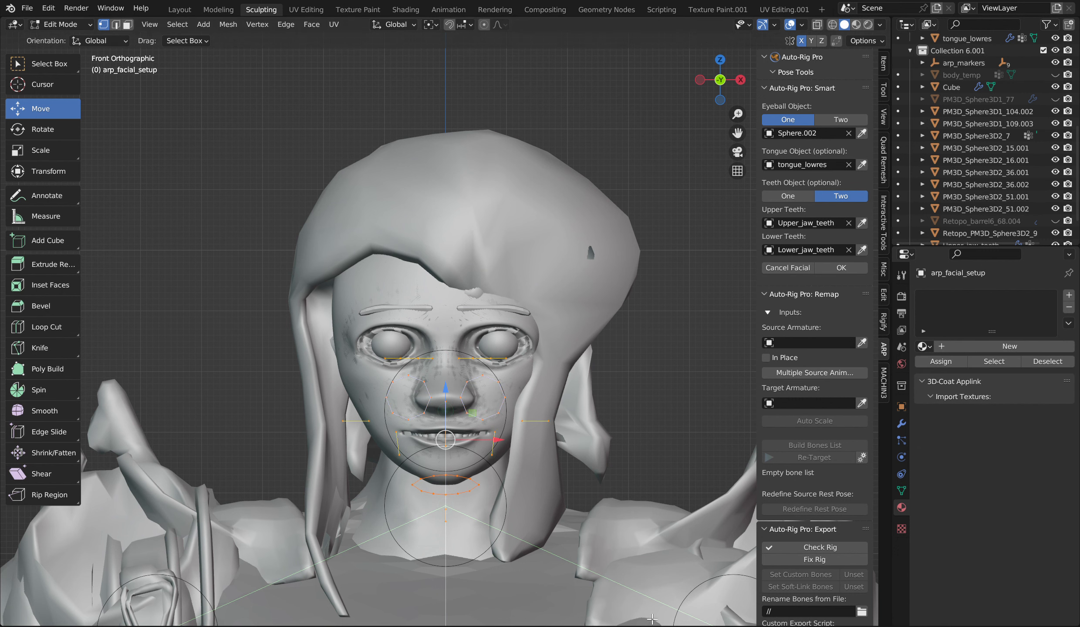
pyautogui.moveTo(453, 409); pyautogui.dragTo(448, 349)
pyautogui.scroll(3, 447, 348)
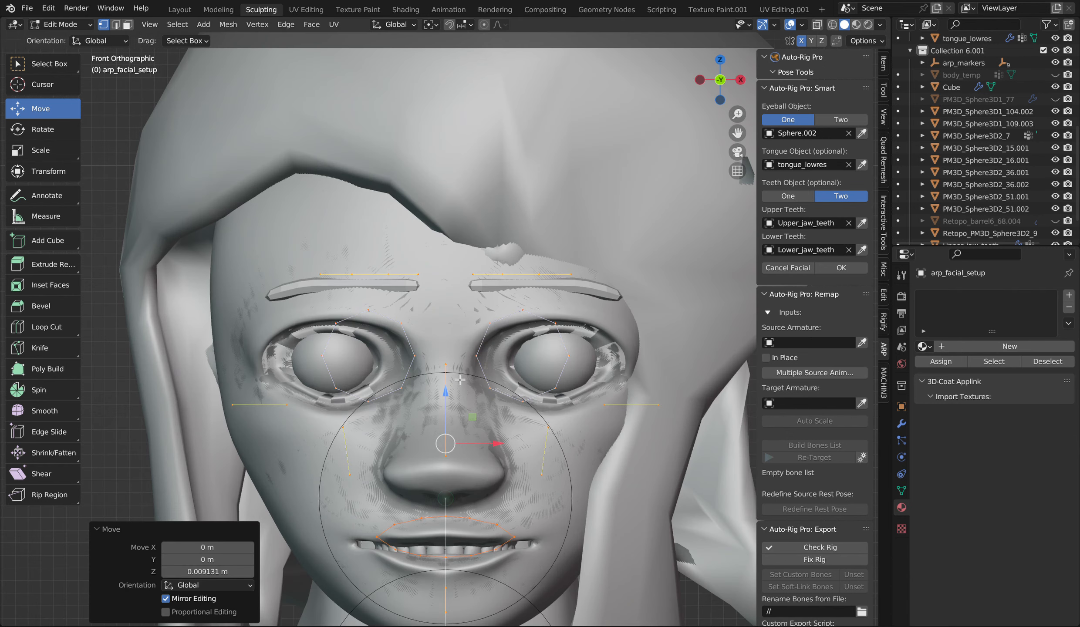
pyautogui.click(721, 81)
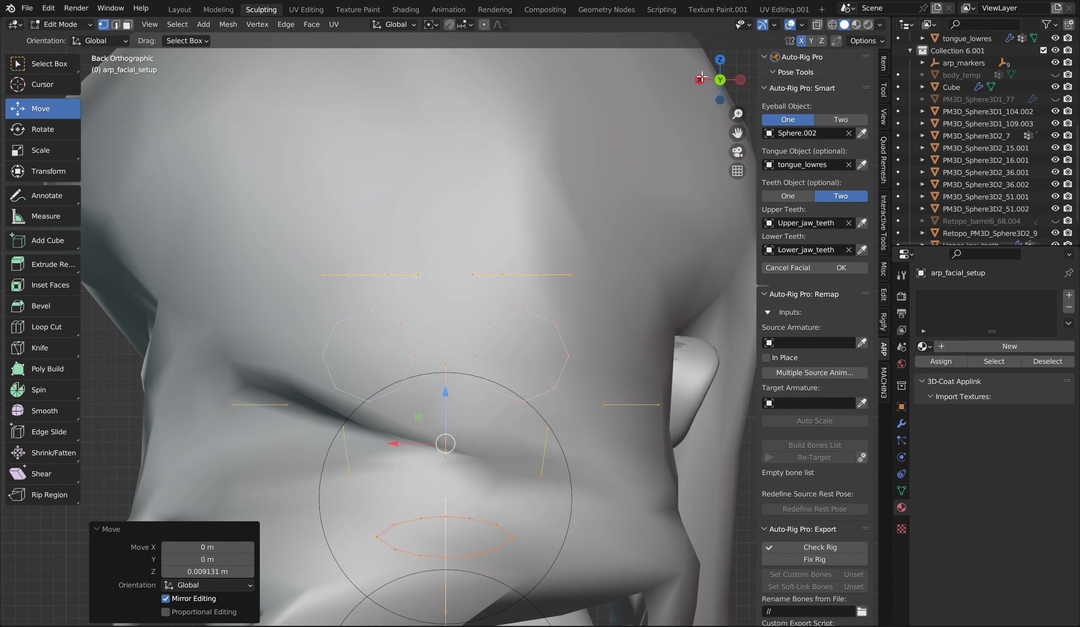
pyautogui.click(699, 73)
pyautogui.click(699, 77)
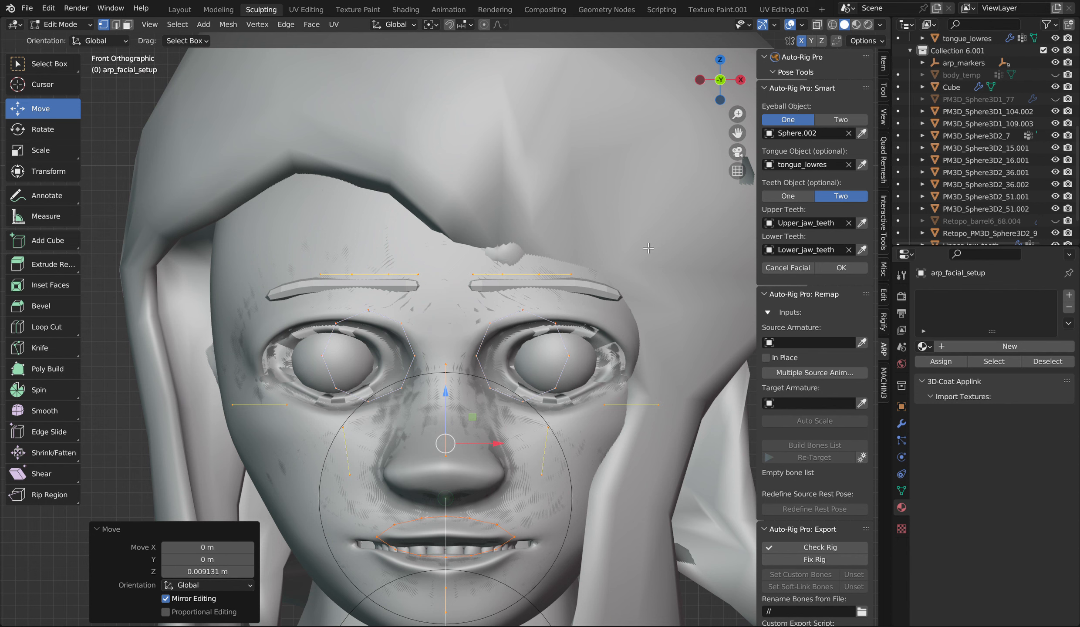
pyautogui.scroll(-5, 492, 374)
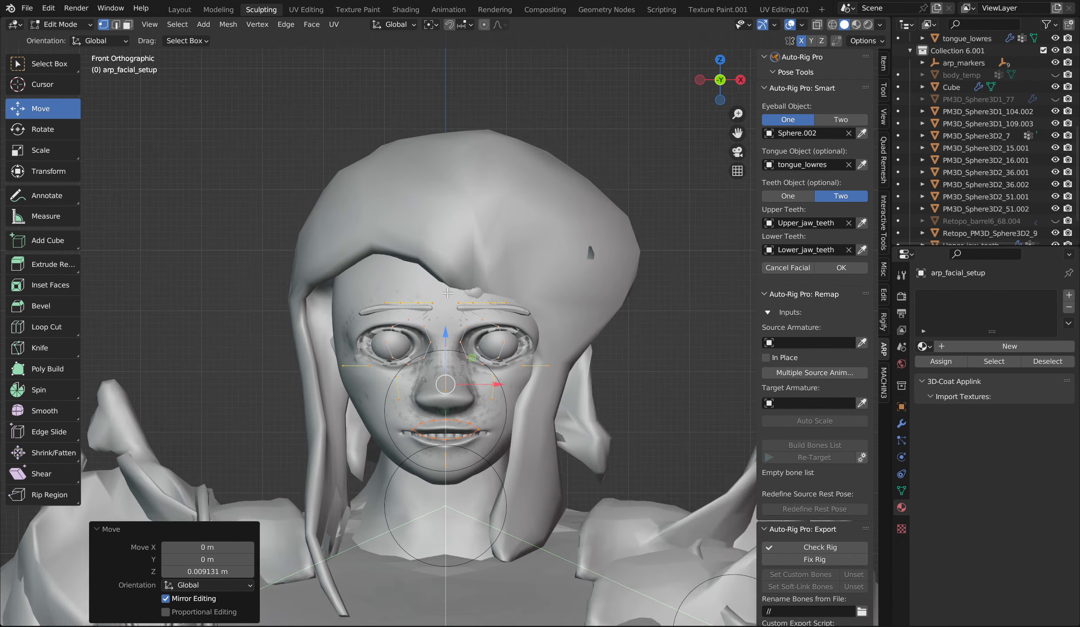
# Select the guide loop around the character's right eye and move it about -0.0022 m along X to centre it on the eyeball
pyautogui.scroll(3, 473, 353)
pyautogui.scroll(4, 472, 352)
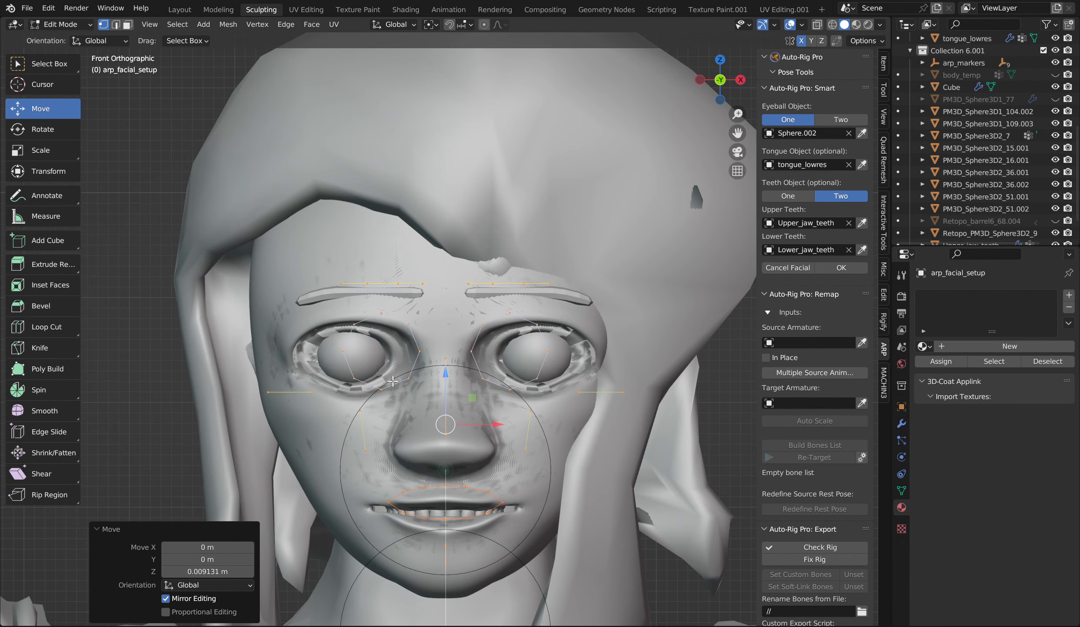
pyautogui.moveTo(741, 135); pyautogui.dragTo(765, 49)
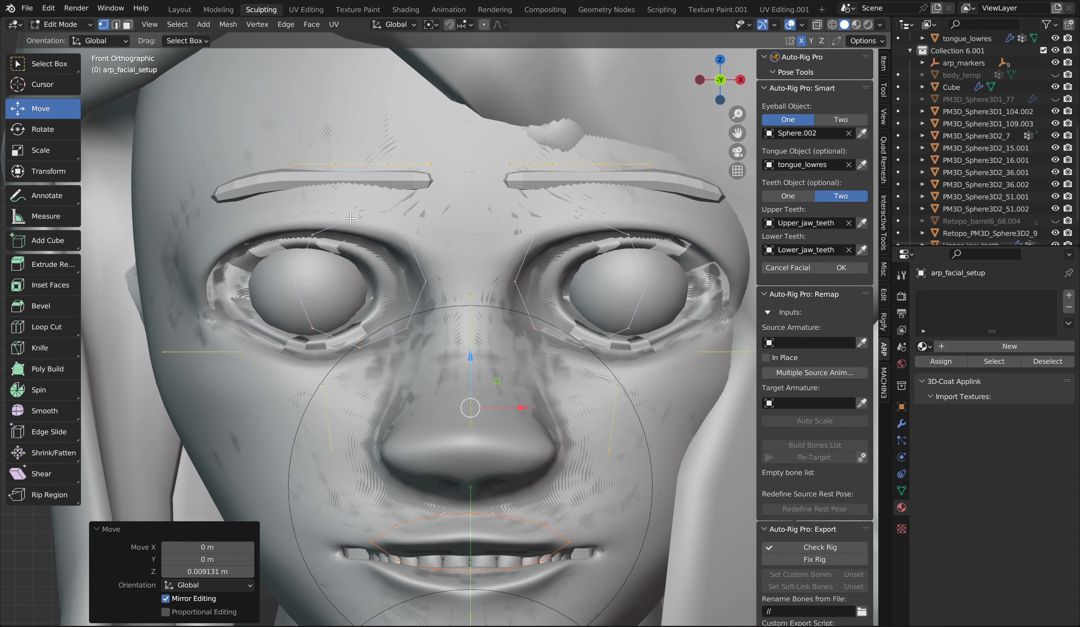
pyautogui.moveTo(264, 220); pyautogui.dragTo(434, 367)
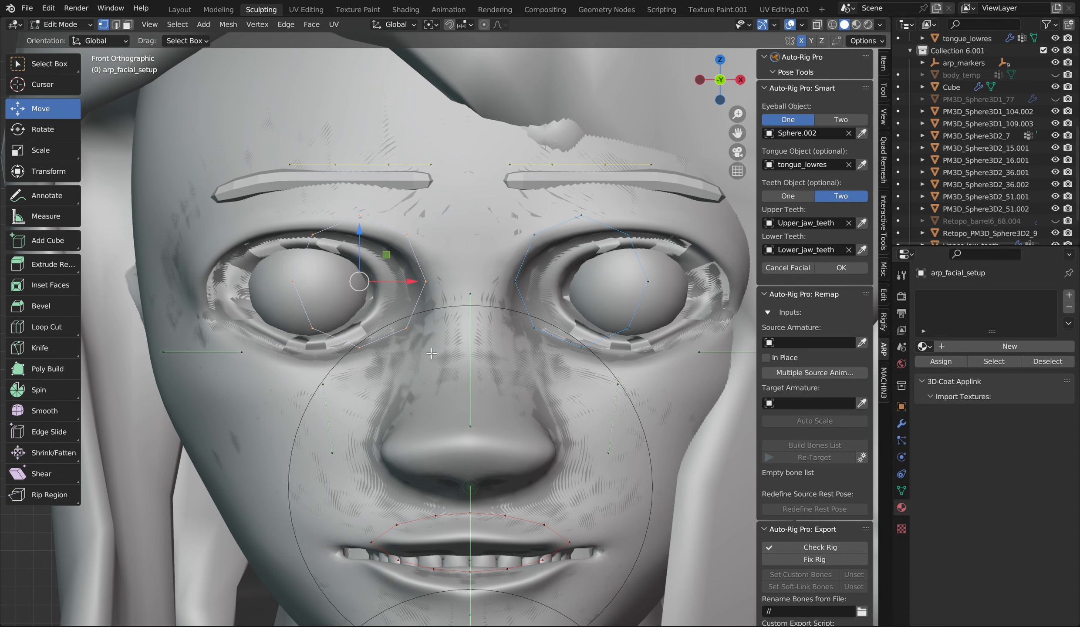
pyautogui.moveTo(411, 286); pyautogui.dragTo(370, 283)
# Try to widen the right eye's guide loop along X to the eyelid width and lower its inner corner point onto the eye corner
pyautogui.click(47, 153)
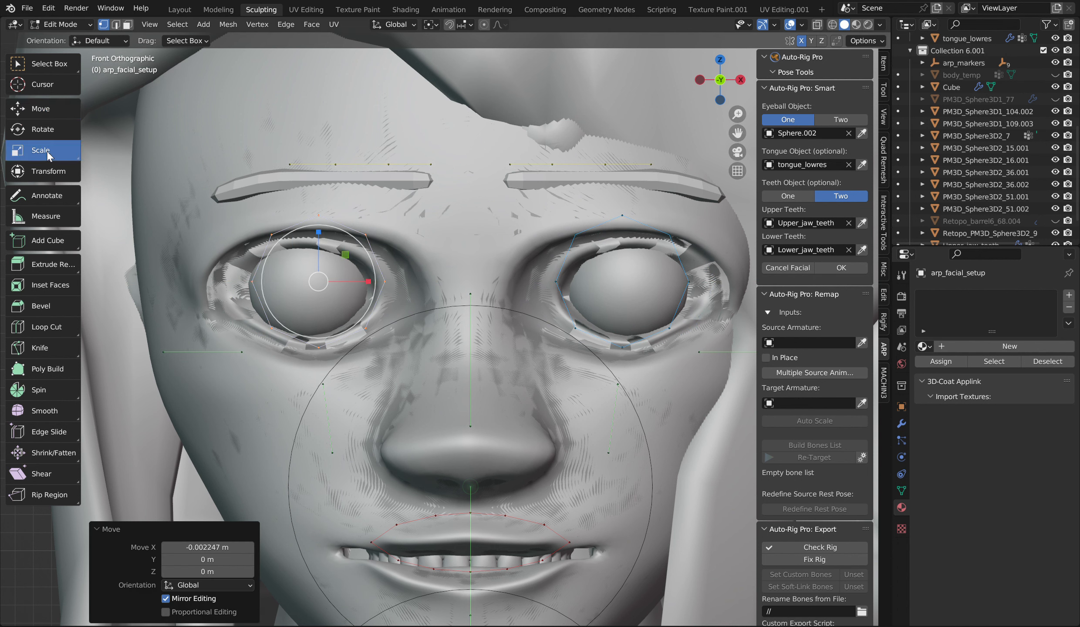
pyautogui.moveTo(368, 281); pyautogui.dragTo(410, 283)
pyautogui.click(443, 287)
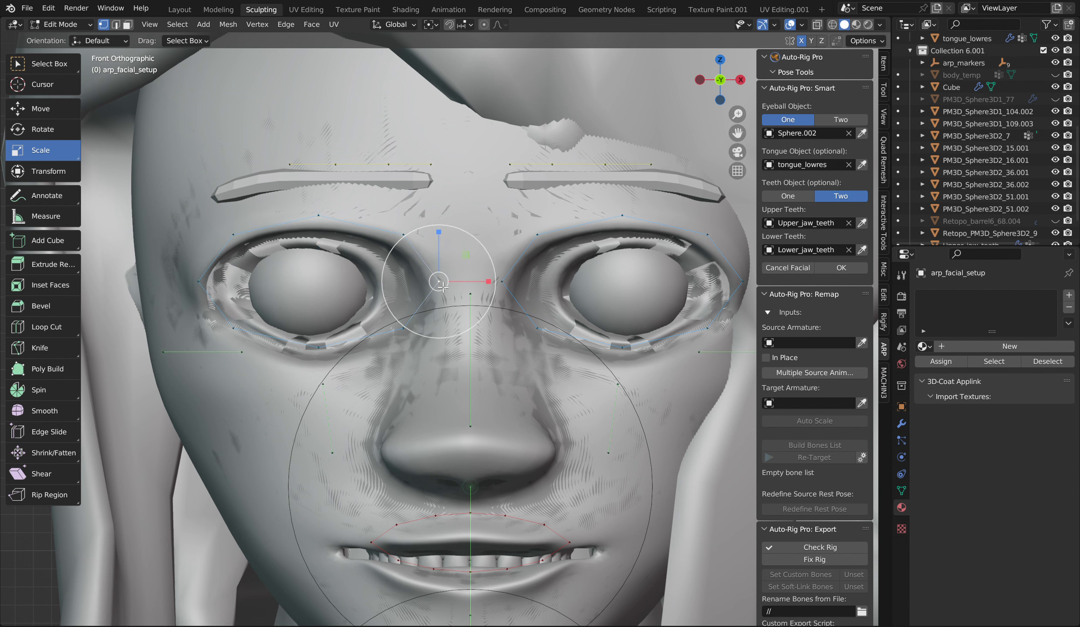
pyautogui.click(34, 111)
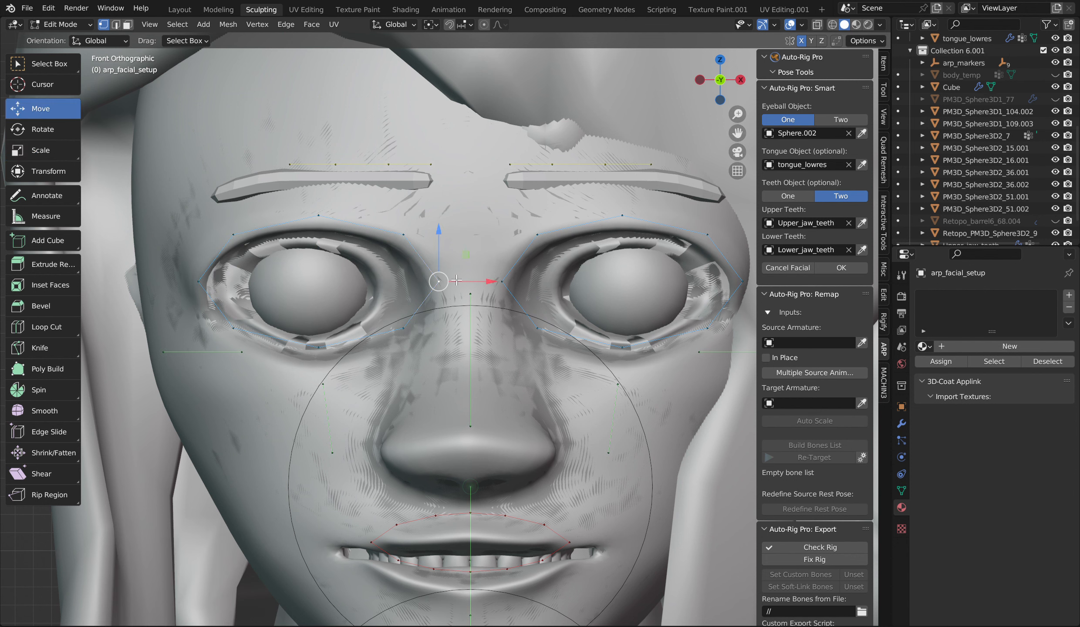
pyautogui.moveTo(442, 287); pyautogui.dragTo(433, 296)
# Try to lower the inner, middle and outer upper guide points of the right eye onto the upper eyelid edge
pyautogui.click(404, 239)
pyautogui.moveTo(403, 239); pyautogui.dragTo(400, 246)
pyautogui.click(318, 216)
pyautogui.moveTo(324, 225); pyautogui.dragTo(328, 235)
pyautogui.moveTo(238, 239); pyautogui.dragTo(243, 246)
# Try to lower the outer corner point of the right eye's guide loop onto the outer eye corner
pyautogui.click(239, 326)
pyautogui.click(201, 285)
pyautogui.moveTo(206, 275); pyautogui.dragTo(206, 302)
# Try to shift the outer and middle upper-lid points of the right eye's guide loop outward along the eyelid
pyautogui.click(243, 249)
pyautogui.moveTo(244, 250); pyautogui.dragTo(218, 257)
pyautogui.click(330, 229)
pyautogui.moveTo(330, 229); pyautogui.dragTo(280, 227)
pyautogui.moveTo(217, 247)
pyautogui.mouseDown()
pyautogui.moveTo(214, 265)
pyautogui.moveTo(226, 253)
pyautogui.mouseUp()
# Try to reposition the inner upper-lid point of the right eye's loop, and undo the latest moves of the corner and upper-lid points
pyautogui.click(399, 247)
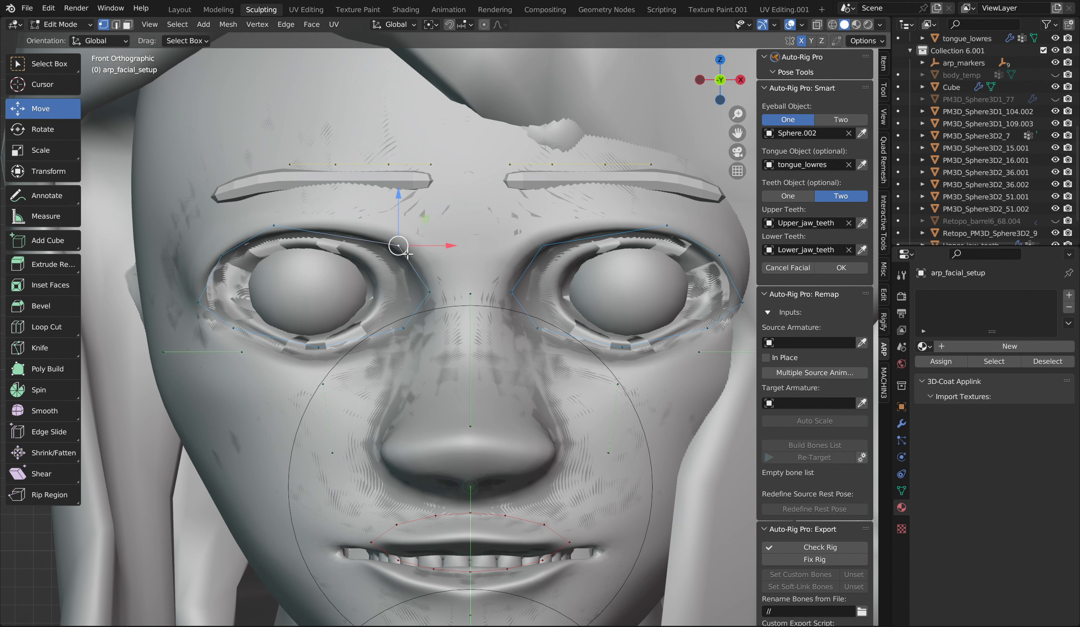
pyautogui.moveTo(406, 253); pyautogui.dragTo(387, 236)
pyautogui.hotkey('ctrl', 'z')
pyautogui.hotkey('ctrl', 'z')
pyautogui.hotkey('ctrl', 'z')
pyautogui.hotkey('ctrl', 'z')
pyautogui.hotkey('ctrl', 'z')
pyautogui.hotkey('ctrl', 'z')
pyautogui.hotkey('ctrl', 'z')
pyautogui.hotkey('ctrl', 'z')
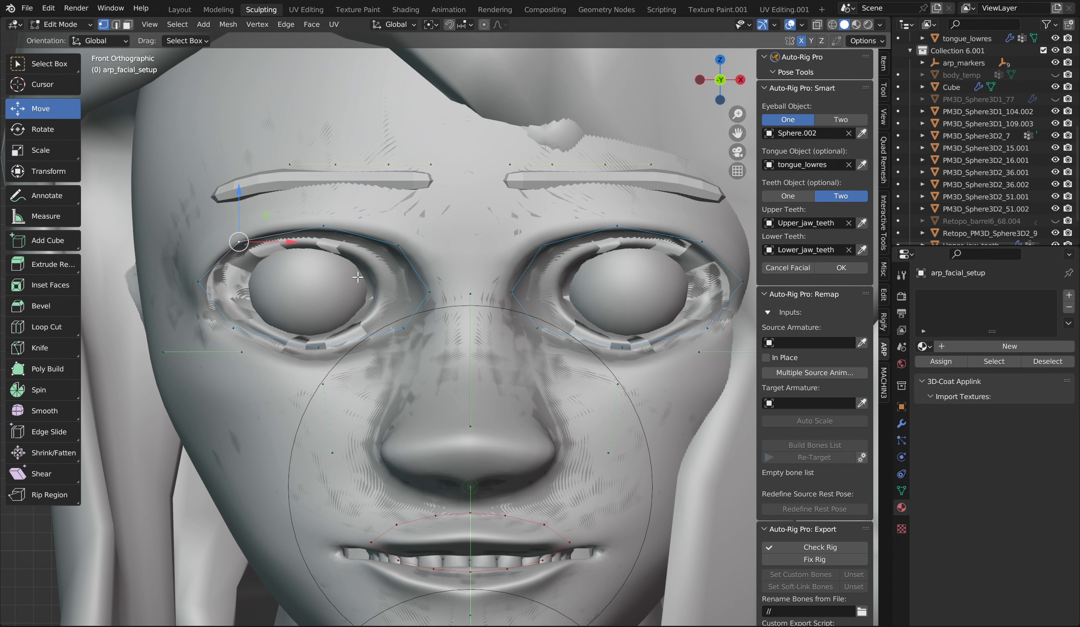
# Undo the remaining point moves and the horizontal scaling of the right eye's guide loop
pyautogui.moveTo(200, 316); pyautogui.dragTo(503, 444)
pyautogui.hotkey('ctrl', 'z')
pyautogui.hotkey('ctrl', 'z')
pyautogui.hotkey('ctrl', 'z')
pyautogui.hotkey('ctrl', 'z')
pyautogui.hotkey('ctrl', 'z')
pyautogui.hotkey('ctrl', 'z')
pyautogui.hotkey('ctrl', 'z')
pyautogui.hotkey('ctrl', 'z')
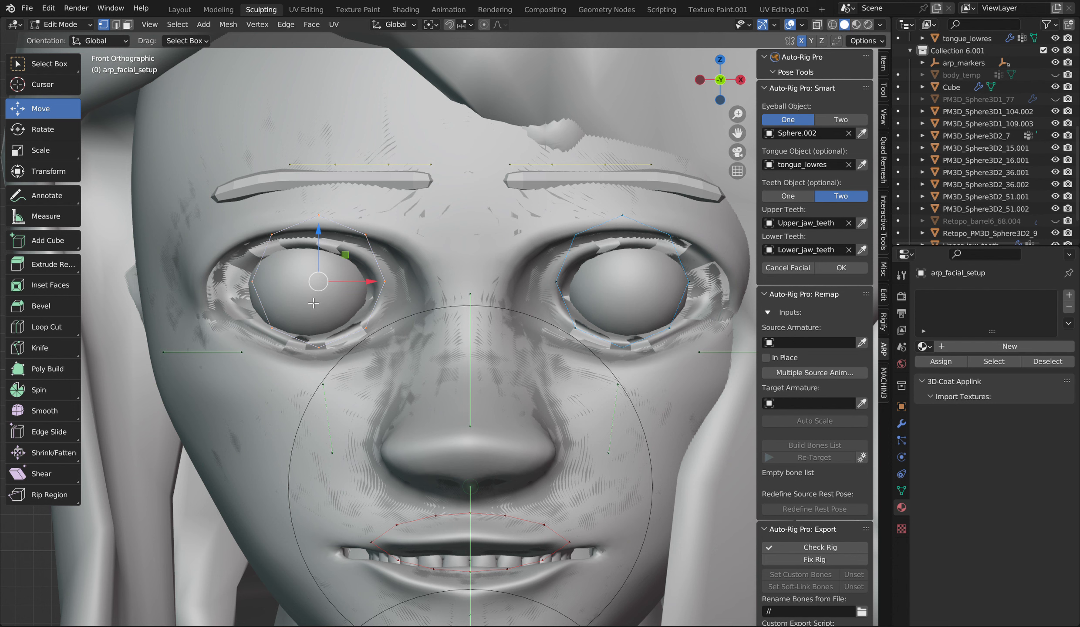
# Scale the right eye's guide loop by about 1.706 along X, and shift its inner corner point about 0.0007 m toward the eyeball
pyautogui.click(48, 155)
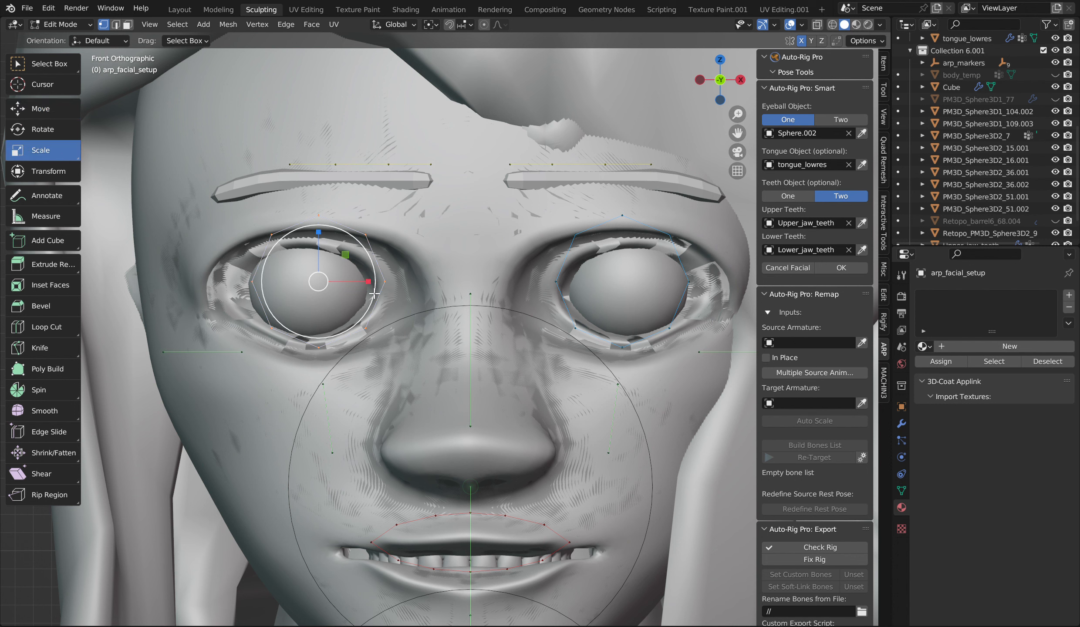
pyautogui.moveTo(368, 282); pyautogui.dragTo(404, 287)
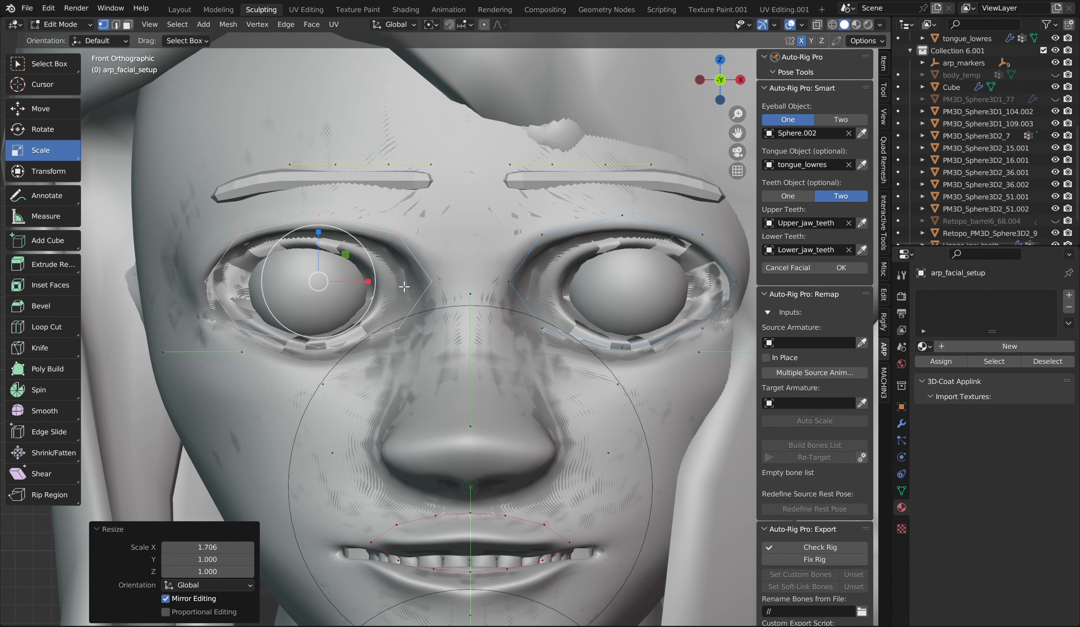
pyautogui.click(41, 109)
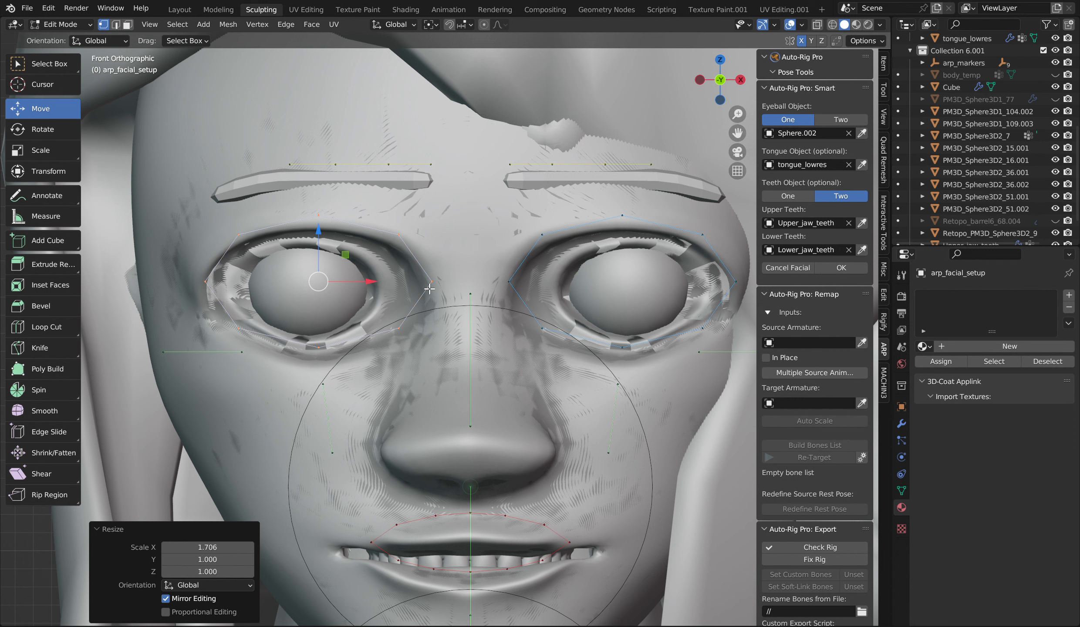
pyautogui.click(429, 289)
pyautogui.moveTo(476, 282); pyautogui.dragTo(462, 283)
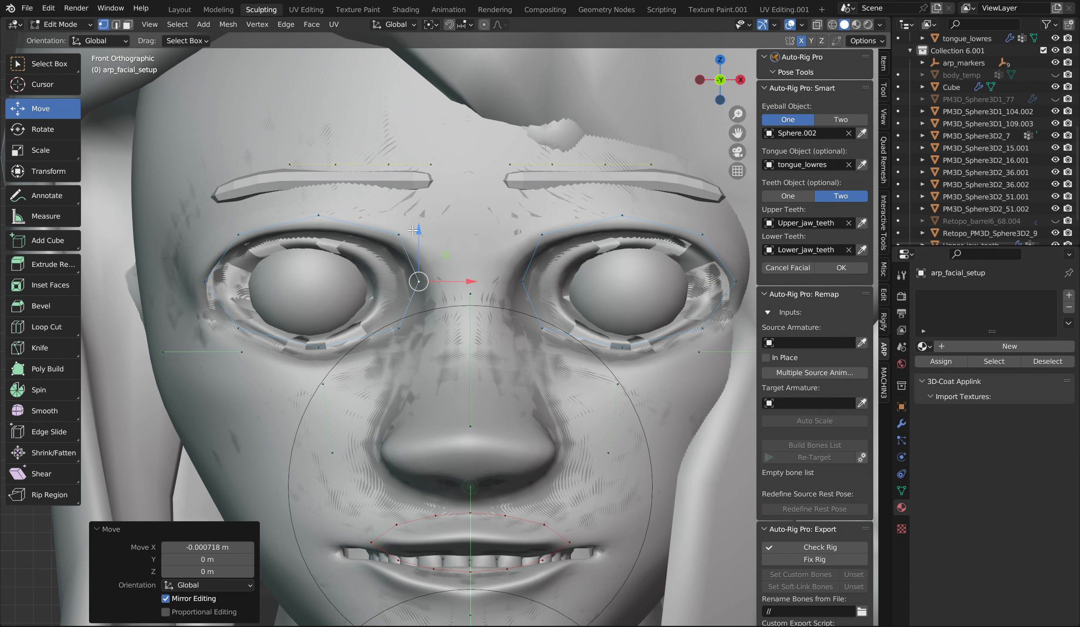
# Try to lower the inner upper-lid point of the right eye's guide loop onto the eyelid, and undo the move
pyautogui.click(399, 236)
pyautogui.moveTo(399, 236); pyautogui.dragTo(398, 252)
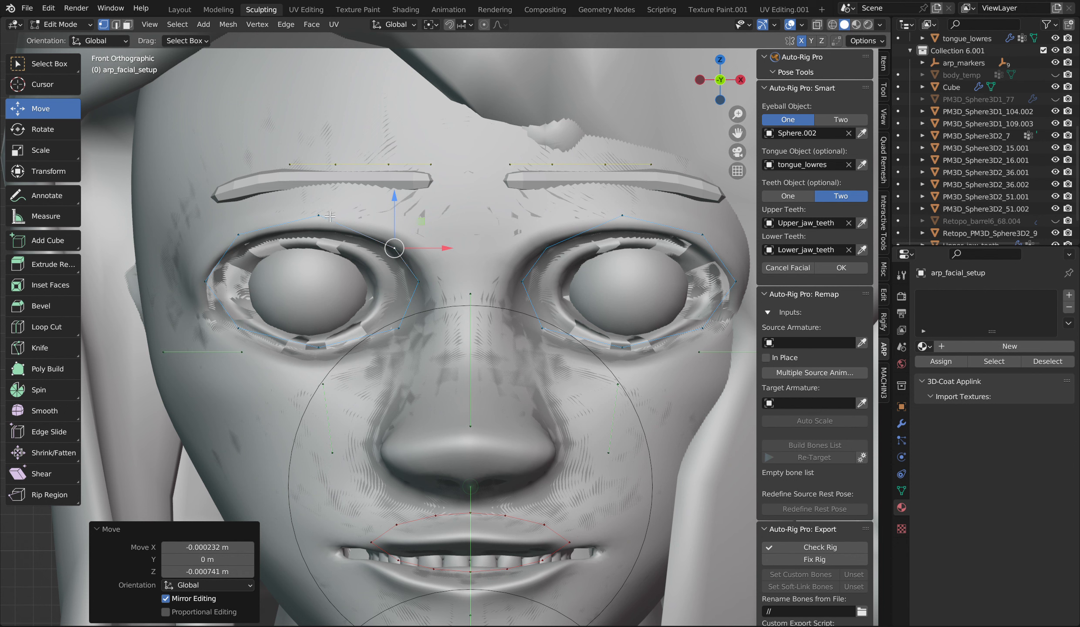
pyautogui.hotkey('ctrl', 'z')
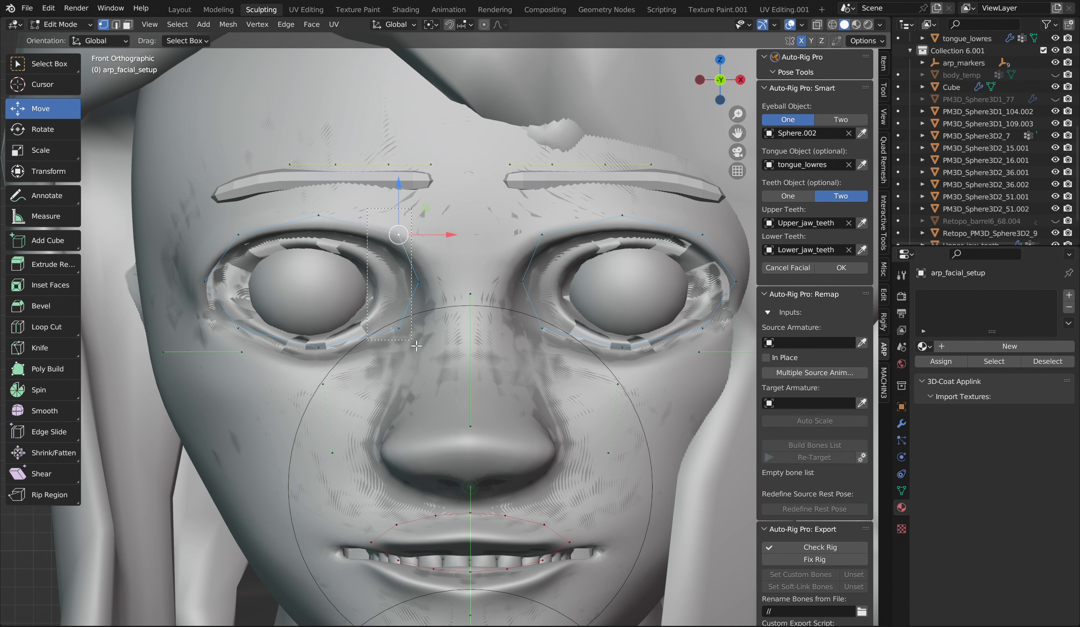
# Reposition the inner upper-lid, inner lower-lid and inner corner points of the right eye's guide loop around the inner eye corner
pyautogui.keyDown('shift'); pyautogui.click(425, 325); pyautogui.keyUp('shift')
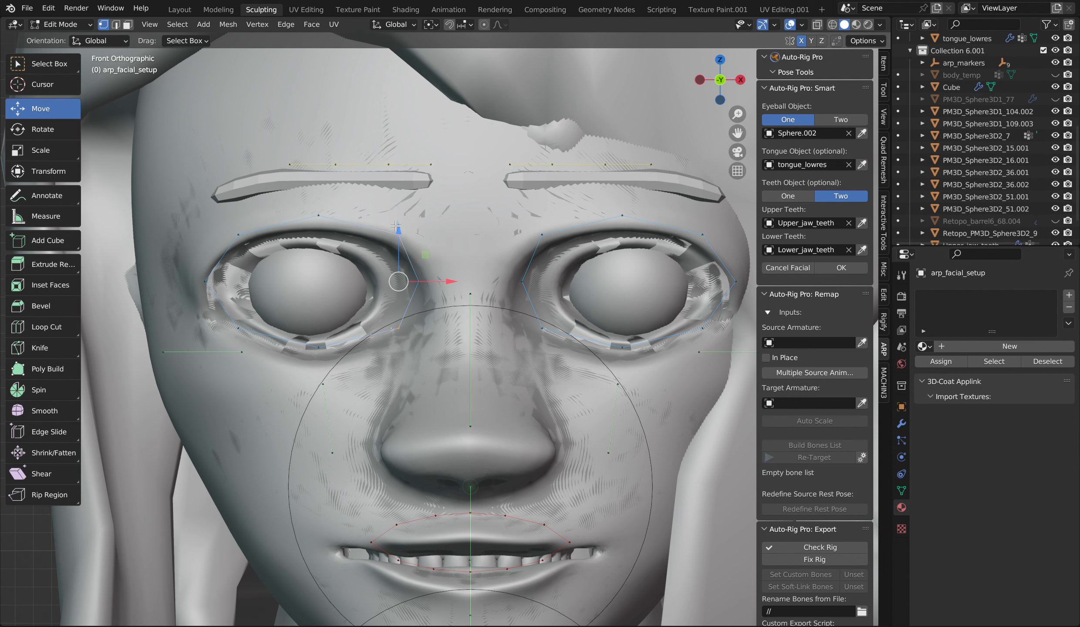
pyautogui.moveTo(400, 229); pyautogui.dragTo(398, 250)
pyautogui.click(404, 249)
pyautogui.click(404, 347)
pyautogui.moveTo(404, 347); pyautogui.dragTo(407, 348)
pyautogui.click(418, 290)
pyautogui.moveTo(418, 290); pyautogui.dragTo(424, 294)
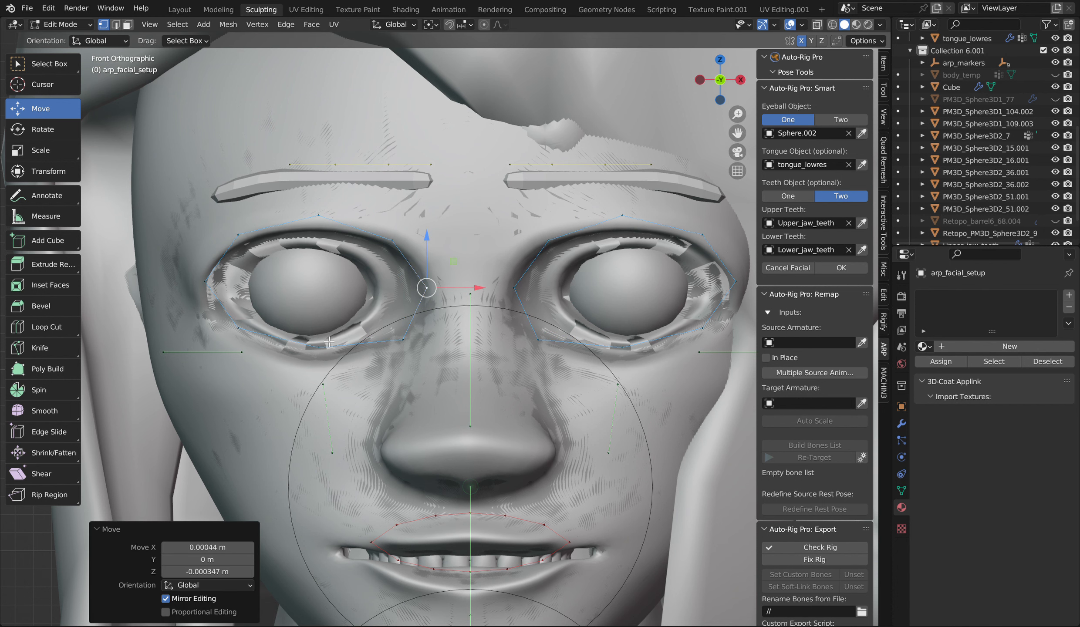
# Fit the inner, middle and outer lower-lid points of the right eye's guide loop along the lower eyelid edge
pyautogui.click(322, 346)
pyautogui.click(408, 346)
pyautogui.moveTo(407, 345); pyautogui.dragTo(396, 341)
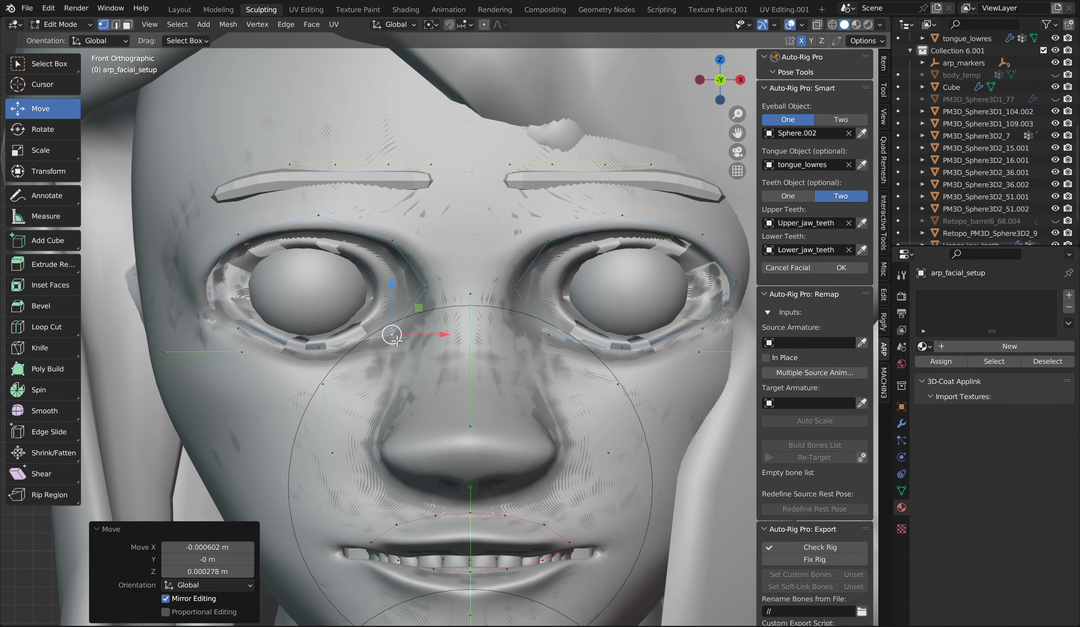
pyautogui.moveTo(316, 351); pyautogui.dragTo(315, 360)
pyautogui.click(240, 332)
pyautogui.moveTo(240, 333); pyautogui.dragTo(228, 337)
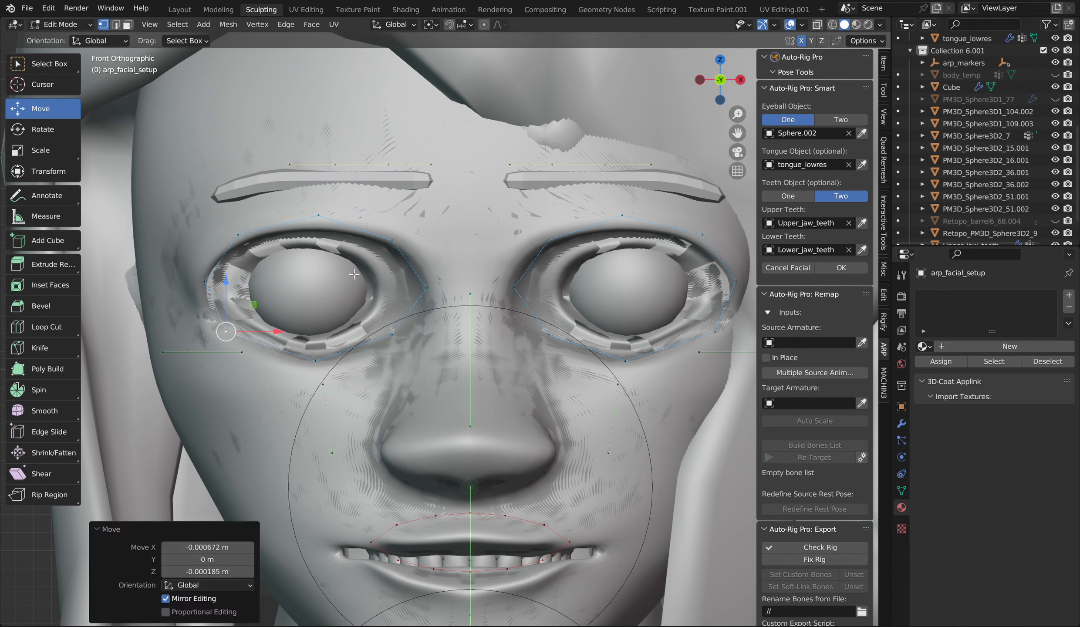
# Fit the outer corner, outer upper-lid and middle upper-lid points of the right eye's guide loop to the eyelid edge
pyautogui.click(208, 284)
pyautogui.moveTo(207, 283)
pyautogui.mouseDown()
pyautogui.moveTo(204, 274)
pyautogui.moveTo(206, 288)
pyautogui.mouseUp()
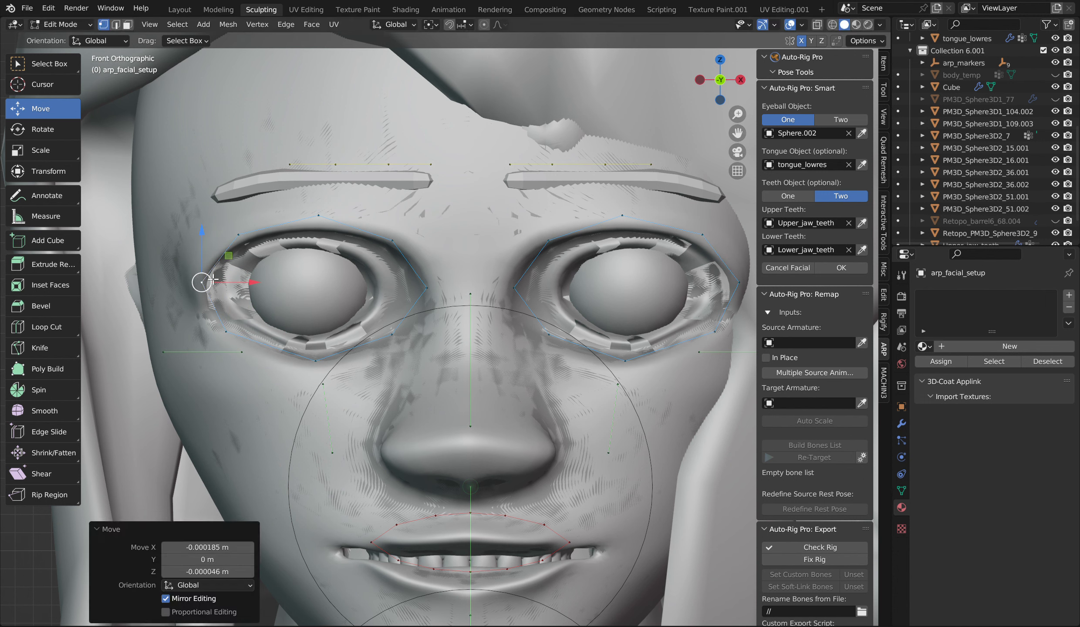
pyautogui.click(238, 234)
pyautogui.moveTo(238, 234); pyautogui.dragTo(230, 242)
pyautogui.click(319, 215)
pyautogui.moveTo(319, 224); pyautogui.dragTo(319, 234)
# Nudge the inner lower-lid point of the right eye's guide loop about 0.0004 m outward and 0.0003 m up
pyautogui.click(226, 331)
pyautogui.click(315, 361)
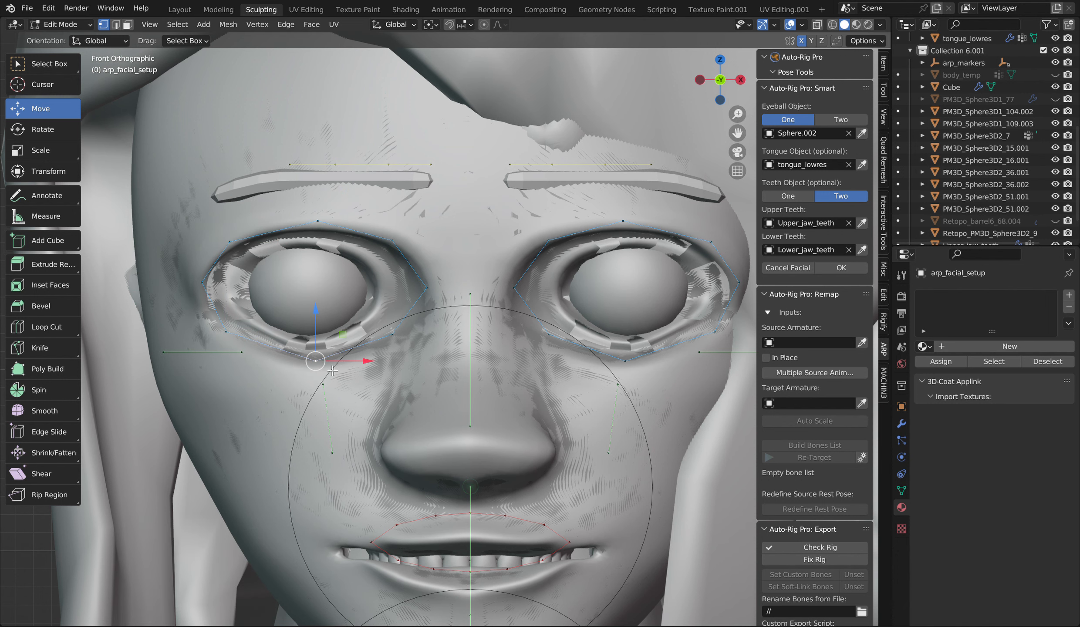
pyautogui.click(392, 334)
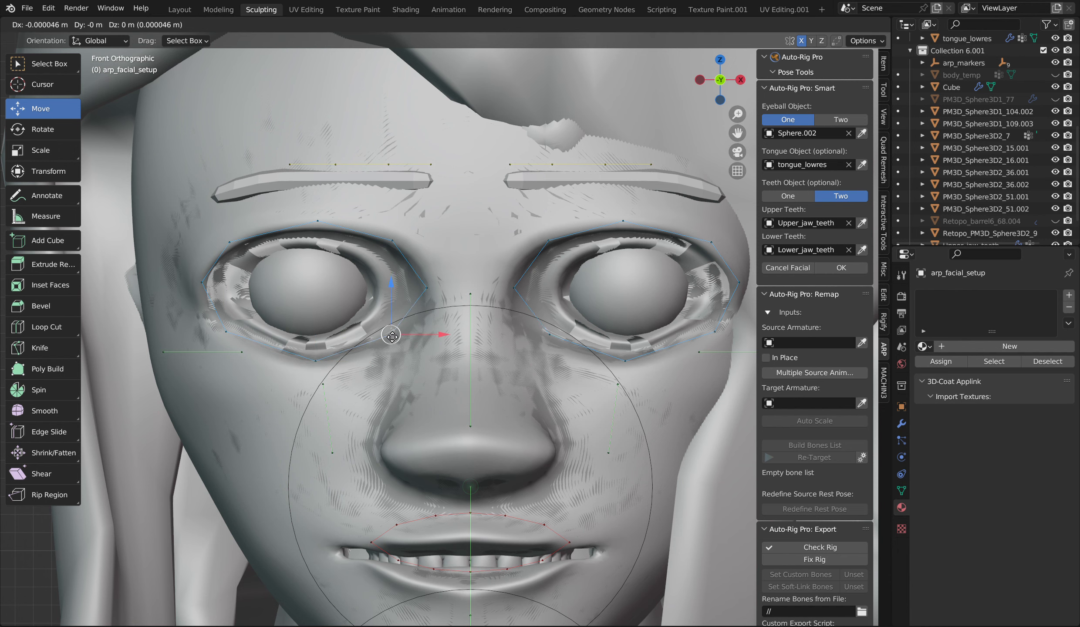
pyautogui.moveTo(392, 335); pyautogui.dragTo(384, 330)
# Select all the facial guides in side view and move them about 0.017 m forward onto the face
pyautogui.scroll(-5, 688, 160)
pyautogui.moveTo(720, 80)
pyautogui.mouseDown()
pyautogui.moveTo(784, 87)
pyautogui.moveTo(723, 83)
pyautogui.moveTo(627, 26)
pyautogui.moveTo(745, 92)
pyautogui.moveTo(723, 84)
pyautogui.mouseUp()
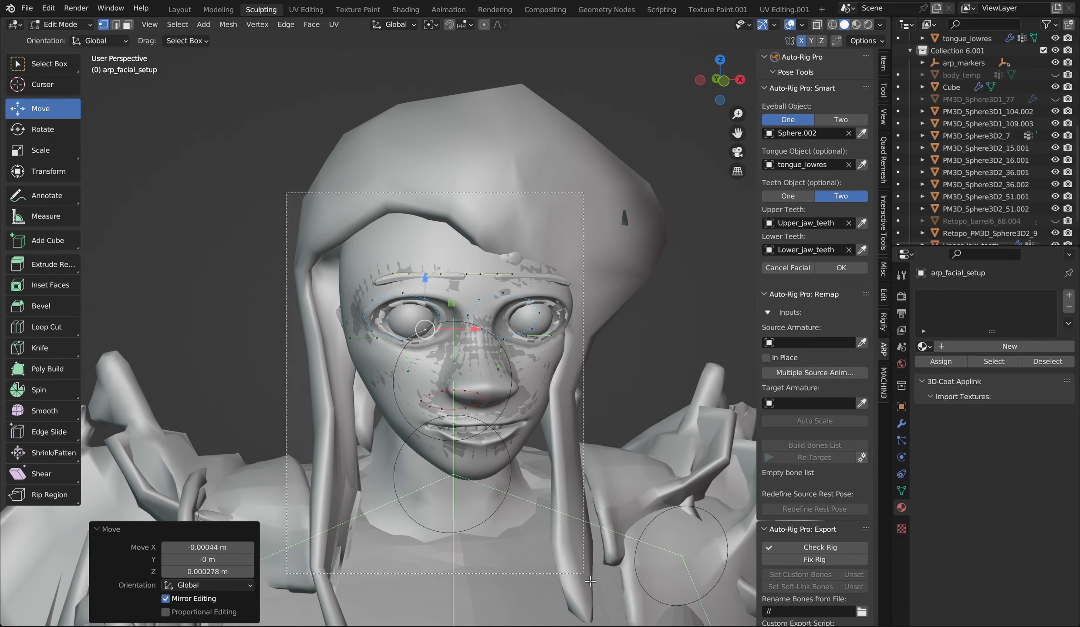
pyautogui.click(699, 80)
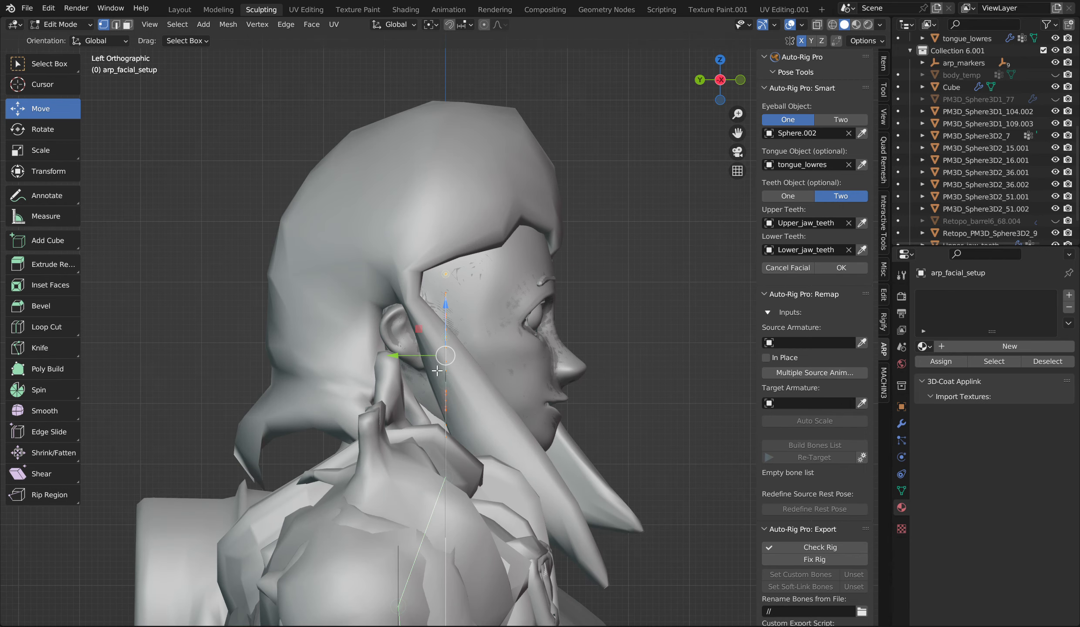
pyautogui.moveTo(407, 365); pyautogui.dragTo(512, 365)
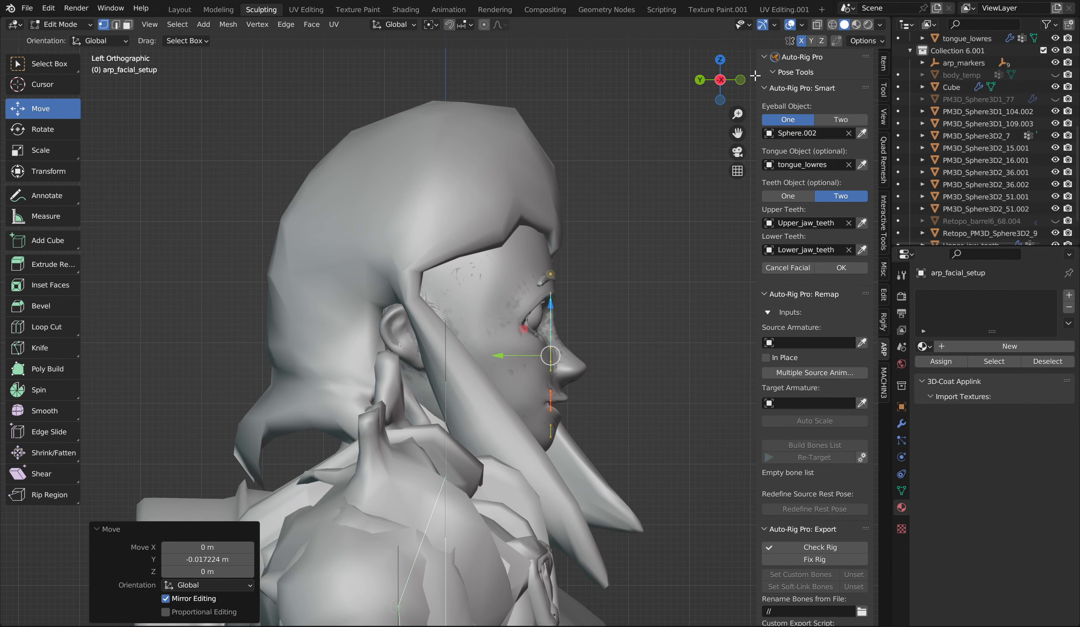
# Place the outer, middle and inner points of the right eyebrow guide along the eyebrow mesh in front view
pyautogui.click(737, 79)
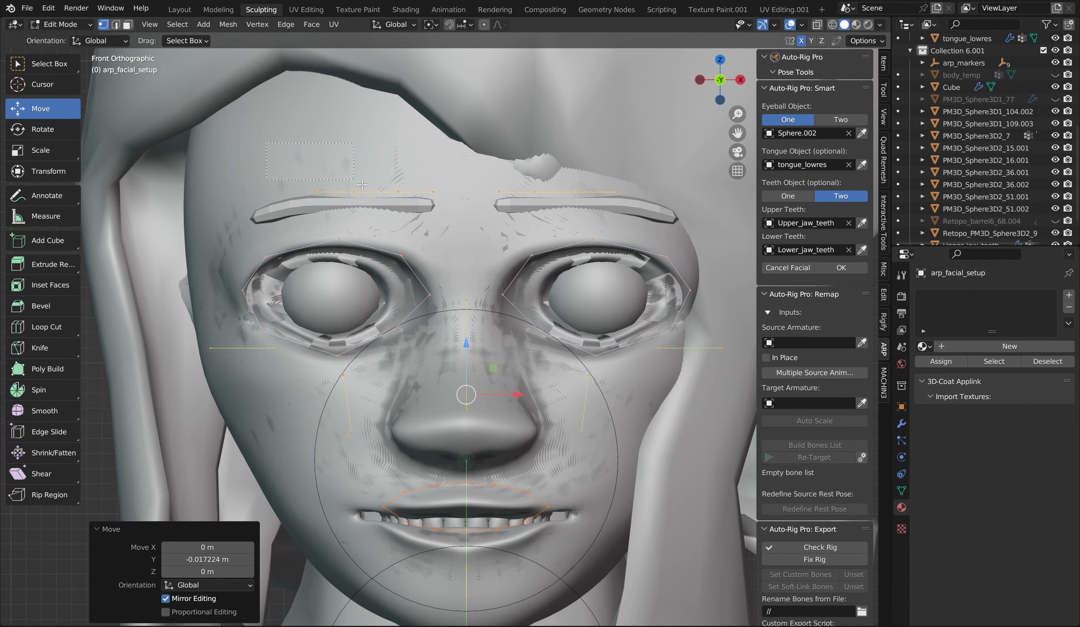
pyautogui.moveTo(450, 216)
pyautogui.mouseDown()
pyautogui.moveTo(421, 192)
pyautogui.moveTo(388, 192)
pyautogui.mouseUp()
pyautogui.moveTo(336, 151); pyautogui.dragTo(336, 163)
pyautogui.click(277, 204)
pyautogui.moveTo(276, 214); pyautogui.dragTo(257, 225)
pyautogui.moveTo(405, 206); pyautogui.dragTo(426, 213)
pyautogui.click(315, 204)
pyautogui.moveTo(315, 213); pyautogui.dragTo(386, 211)
pyautogui.click(359, 204)
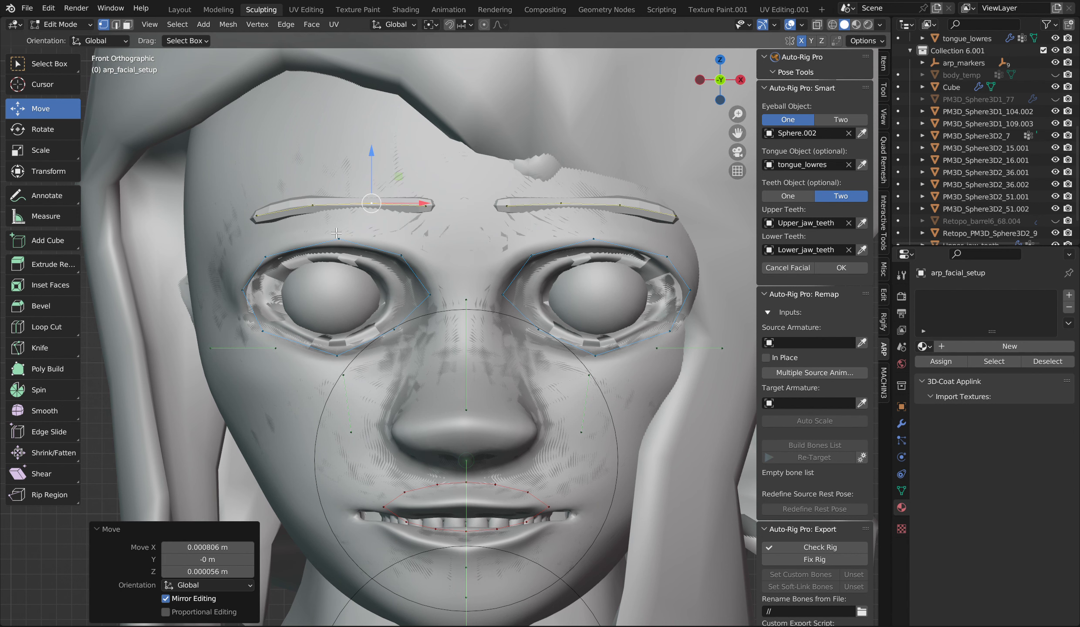
# Lower the middle upper-lid point of the right eye's guide loop slightly, and shift its inner lower-lid point inward and down
pyautogui.moveTo(196, 244); pyautogui.dragTo(427, 385)
pyautogui.click(342, 247)
pyautogui.moveTo(344, 247); pyautogui.dragTo(343, 251)
pyautogui.scroll(-1, 547, 217)
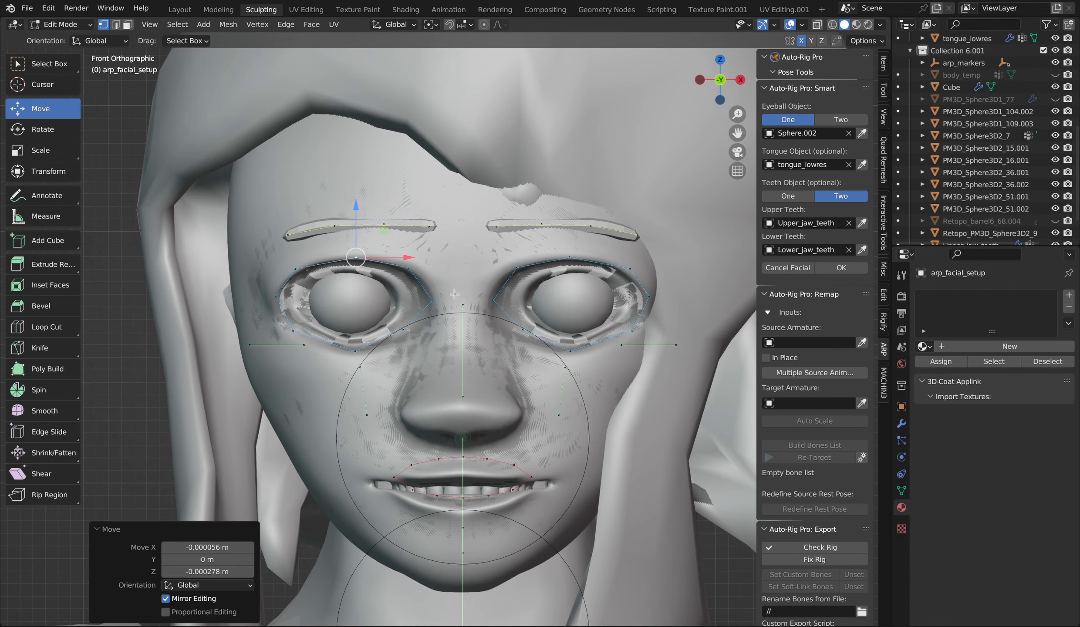
pyautogui.scroll(2, 547, 217)
pyautogui.click(387, 329)
pyautogui.moveTo(395, 337); pyautogui.dragTo(407, 344)
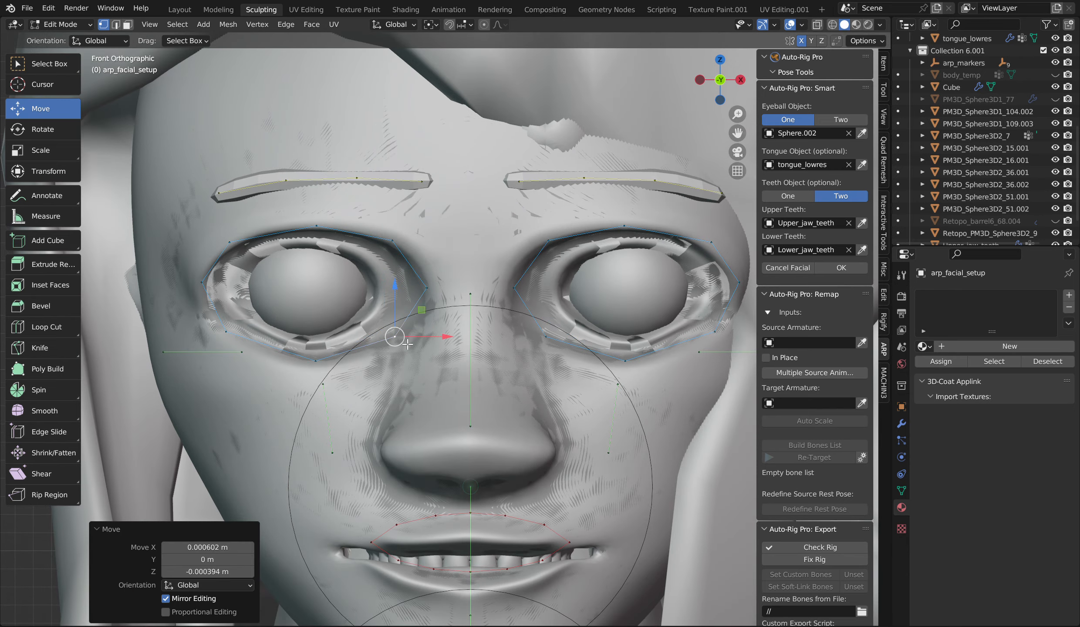
# Move the outer corner point of the right eye's guide loop about 0.003 m back and 0.0017 m down in side view
pyautogui.scroll(-2, 606, 187)
pyautogui.moveTo(720, 79); pyautogui.dragTo(758, 80)
pyautogui.moveTo(540, 131); pyautogui.dragTo(559, 130, button='middle')
pyautogui.click(220, 288)
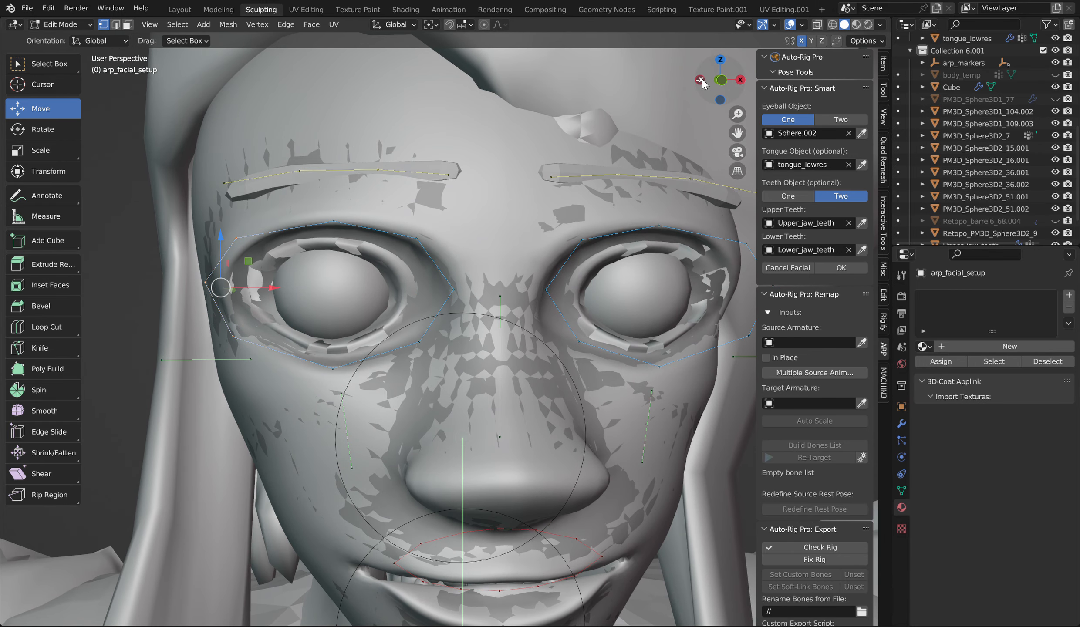
pyautogui.click(700, 80)
pyautogui.moveTo(636, 303); pyautogui.dragTo(612, 326)
# Push the outer and middle lower-lid points of the right eye's guide loop back toward the lower eyelid surface
pyautogui.moveTo(720, 95)
pyautogui.mouseDown()
pyautogui.moveTo(625, 95)
pyautogui.moveTo(714, 75)
pyautogui.mouseUp()
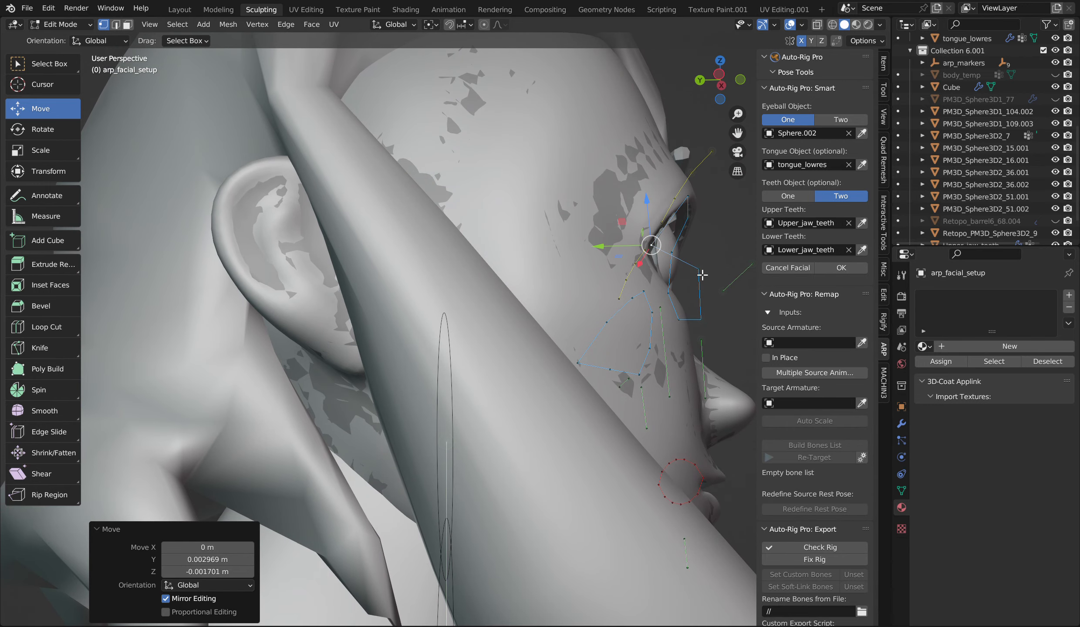
pyautogui.click(699, 270)
pyautogui.moveTo(698, 273); pyautogui.dragTo(661, 288)
pyautogui.moveTo(719, 83); pyautogui.dragTo(693, 83)
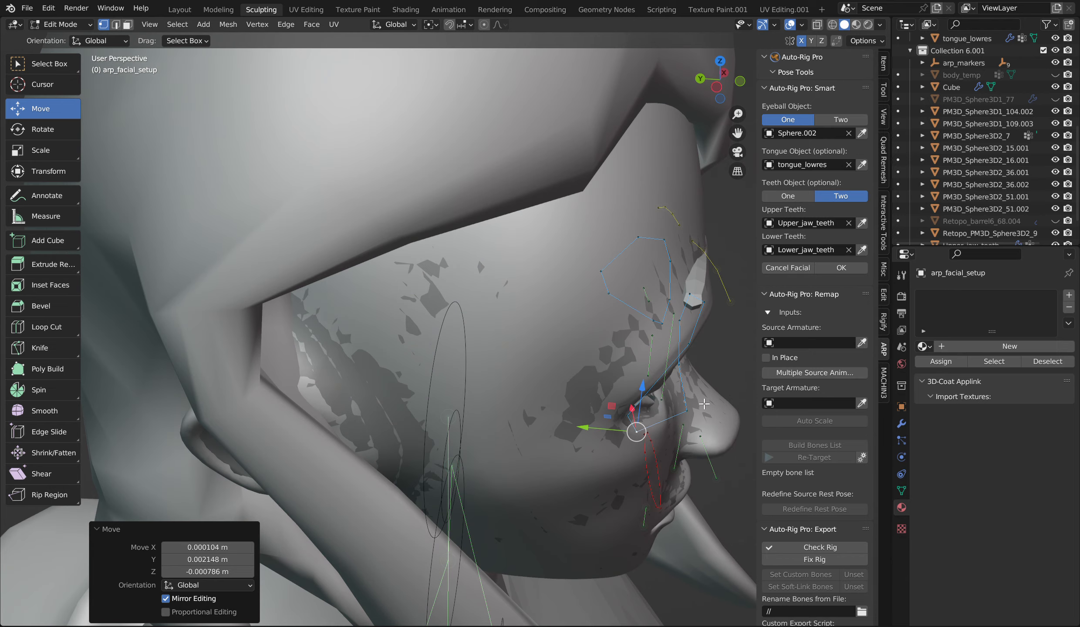
pyautogui.click(701, 417)
pyautogui.moveTo(666, 414); pyautogui.dragTo(665, 414)
# Shift the inner lower-lid point of the right eye's guide loop about 0.0005 m outward and 0.0007 m back onto the eyelid
pyautogui.moveTo(723, 83); pyautogui.dragTo(764, 82)
pyautogui.click(652, 355)
pyautogui.moveTo(652, 354); pyautogui.dragTo(635, 349)
pyautogui.moveTo(719, 82)
pyautogui.mouseDown()
pyautogui.moveTo(702, 77)
pyautogui.moveTo(718, 83)
pyautogui.mouseUp()
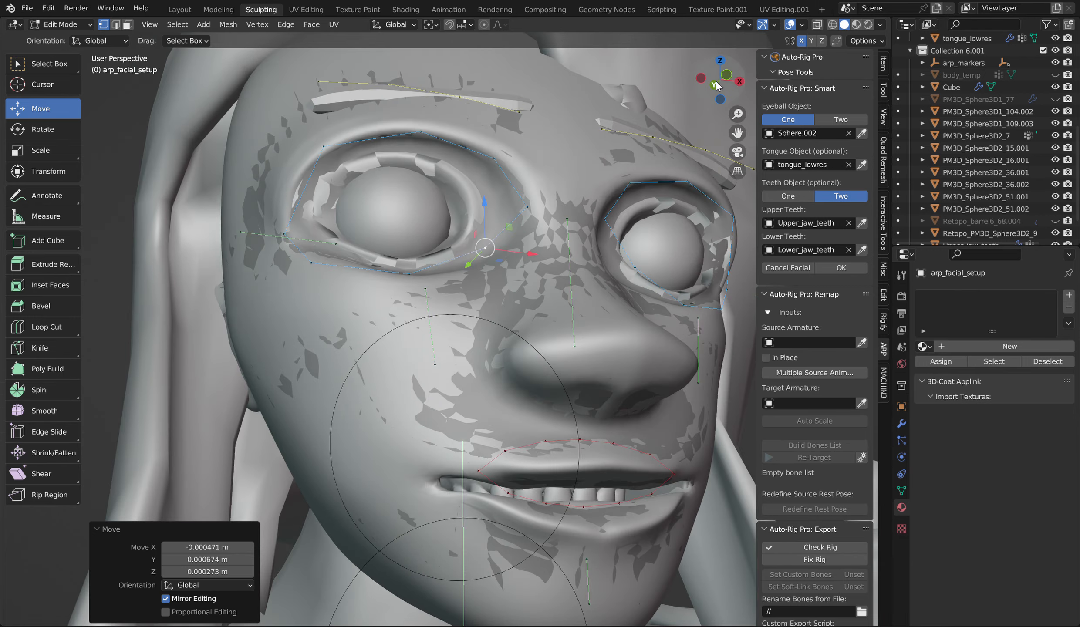
# Shift the outer upper-lid point of the right eye's guide loop outward and down, and raise its middle upper-lid point slightly in front view
pyautogui.click(720, 80)
pyautogui.click(741, 81)
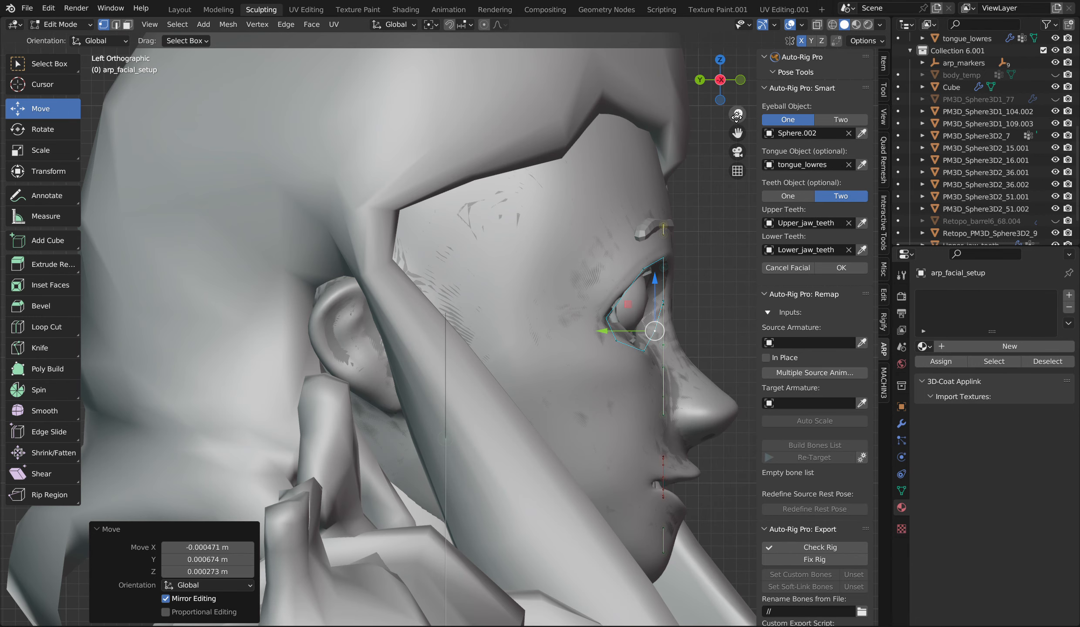
pyautogui.click(739, 81)
pyautogui.scroll(3, 448, 235)
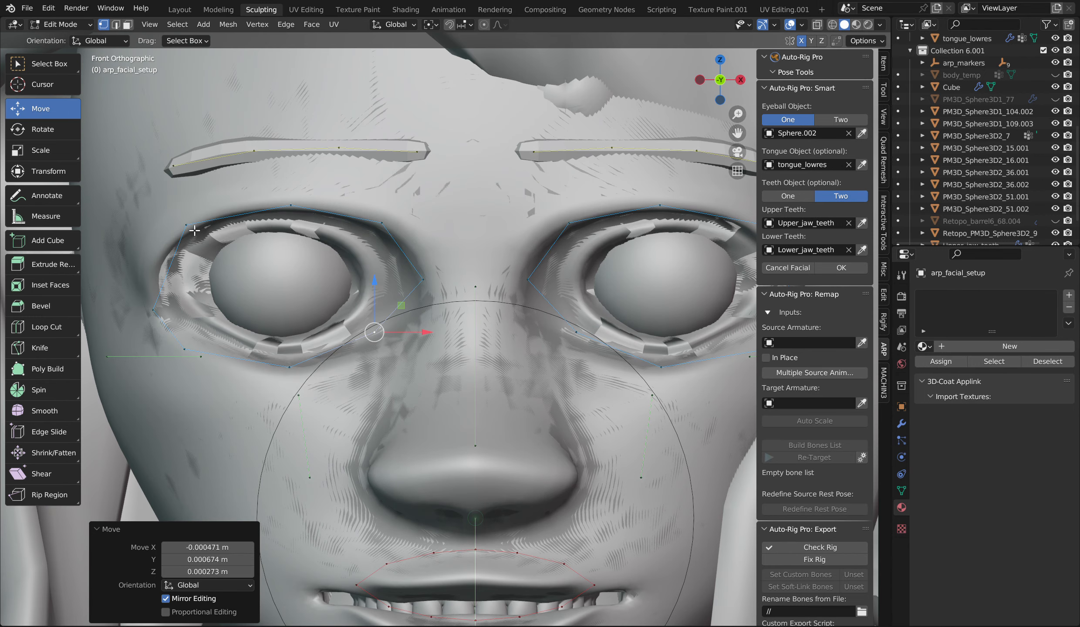
pyautogui.click(187, 226)
pyautogui.moveTo(181, 229)
pyautogui.mouseDown()
pyautogui.moveTo(153, 251)
pyautogui.moveTo(166, 258)
pyautogui.moveTo(167, 243)
pyautogui.mouseUp()
pyautogui.click(290, 205)
pyautogui.moveTo(291, 206)
pyautogui.mouseDown()
pyautogui.moveTo(244, 203)
pyautogui.moveTo(291, 203)
pyautogui.mouseUp()
# Fine-tune the middle lower-lid, outer upper-lid, outer corner and inner upper-lid points of the right eye's guide loop
pyautogui.click(296, 370)
pyautogui.moveTo(295, 370); pyautogui.dragTo(286, 373)
pyautogui.moveTo(170, 248); pyautogui.dragTo(176, 229)
pyautogui.click(154, 311)
pyautogui.moveTo(154, 310); pyautogui.dragTo(158, 303)
pyautogui.click(394, 224)
pyautogui.moveTo(394, 224); pyautogui.dragTo(391, 226)
pyautogui.scroll(-7, 428, 285)
pyautogui.scroll(2, 459, 223)
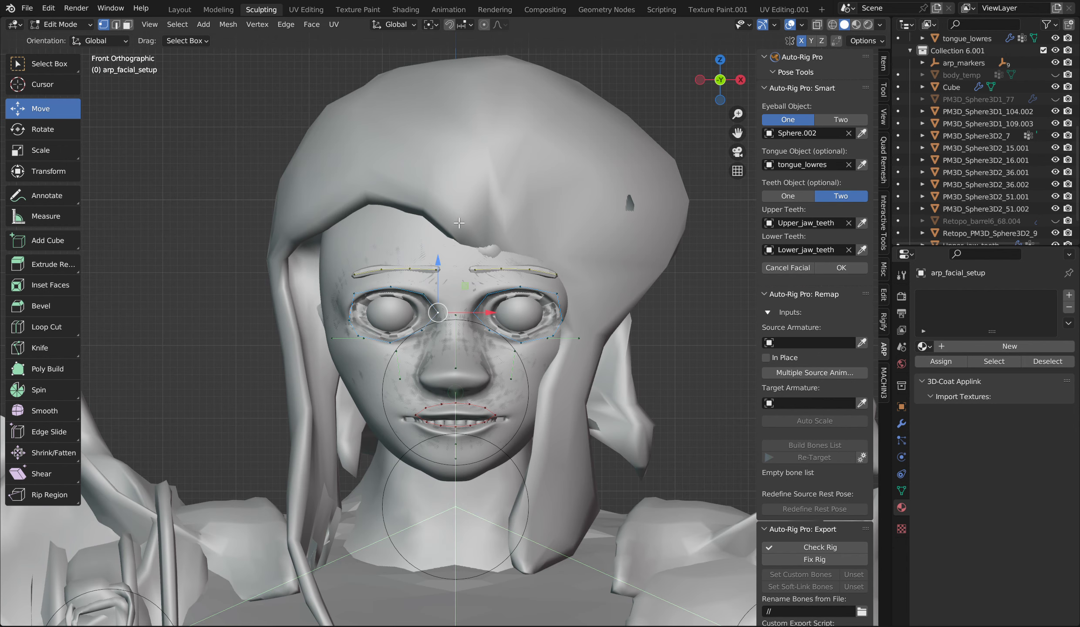
# Select the mouth guide loop's points and move the loop down onto the lips
pyautogui.scroll(2, 459, 222)
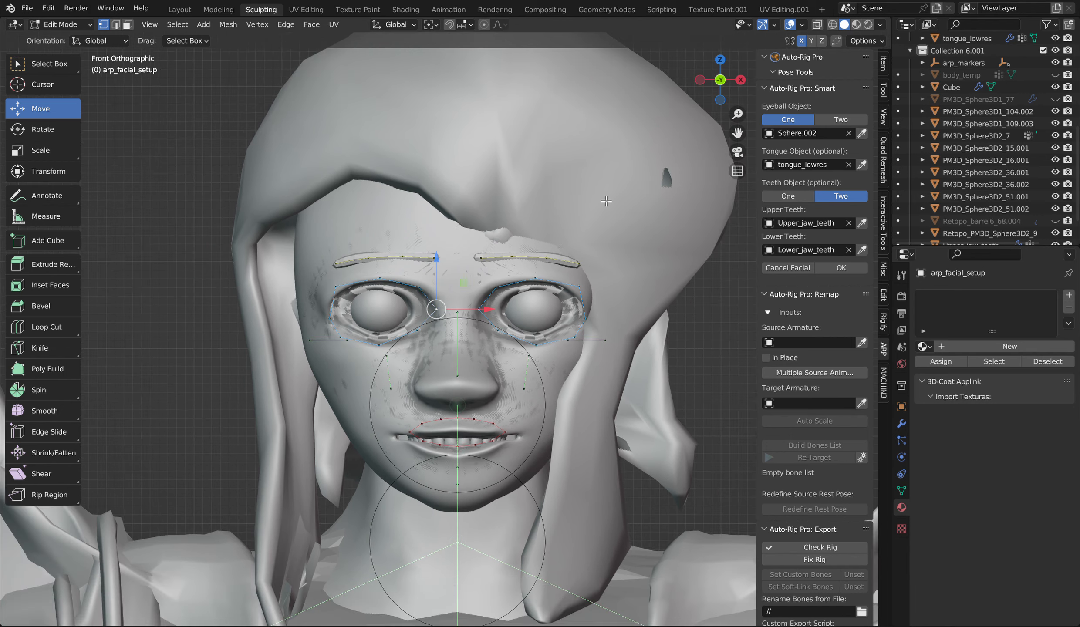
pyautogui.moveTo(446, 435); pyautogui.dragTo(527, 475)
pyautogui.moveTo(737, 133); pyautogui.dragTo(766, 39)
pyautogui.scroll(5, 571, 294)
pyautogui.moveTo(547, 344); pyautogui.dragTo(548, 373)
# Try to pull the mouth loop's right corner out to the mouth corner and lower its upper-lip points onto the lip edge
pyautogui.click(453, 394)
pyautogui.click(435, 385)
pyautogui.moveTo(436, 385); pyautogui.dragTo(408, 364)
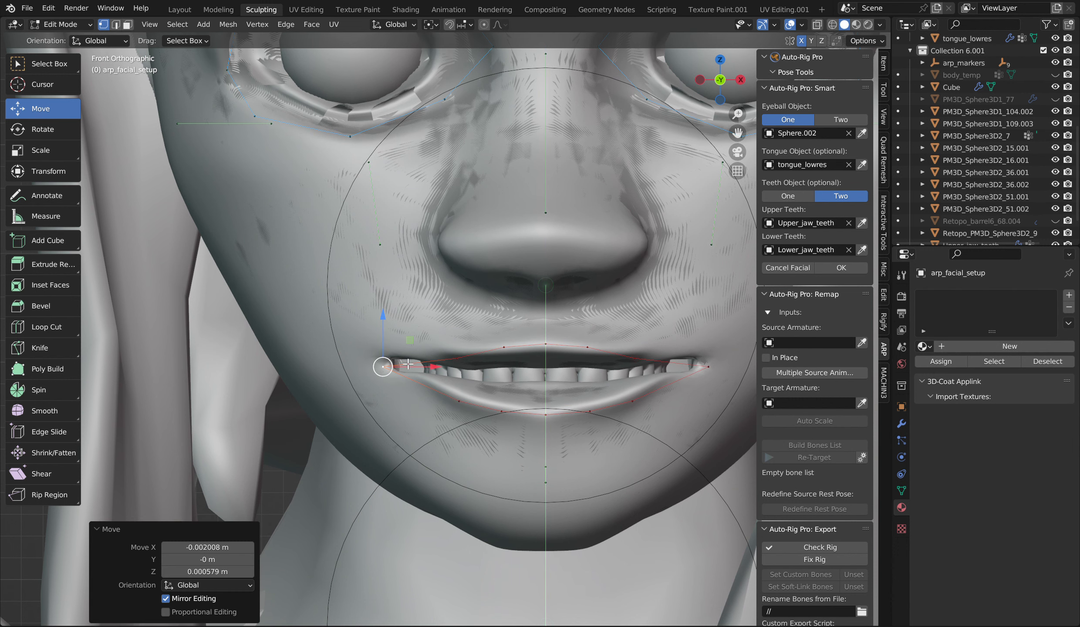
pyautogui.moveTo(502, 353); pyautogui.dragTo(450, 368)
pyautogui.click(550, 344)
pyautogui.moveTo(547, 344); pyautogui.dragTo(542, 363)
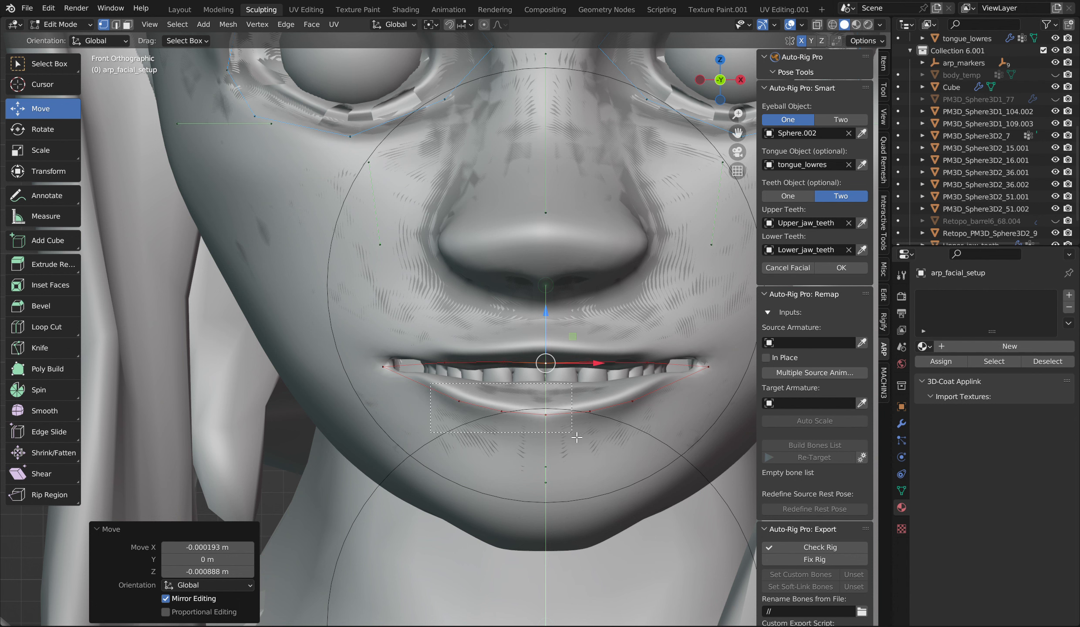
# Try to raise the middle lower-lip points of the mouth guide loop toward the inner lower-lip edge
pyautogui.moveTo(576, 437); pyautogui.dragTo(576, 438)
pyautogui.moveTo(508, 362); pyautogui.dragTo(511, 339)
pyautogui.click(566, 410)
pyautogui.moveTo(545, 407); pyautogui.dragTo(554, 349)
pyautogui.click(501, 390)
pyautogui.click(559, 394)
# Try to move the mouth loop's right corner point further outward and place its outer lower-lip point on the lower lip
pyautogui.click(394, 367)
pyautogui.moveTo(398, 367); pyautogui.dragTo(375, 366)
pyautogui.hotkey('ctrl', 'z')
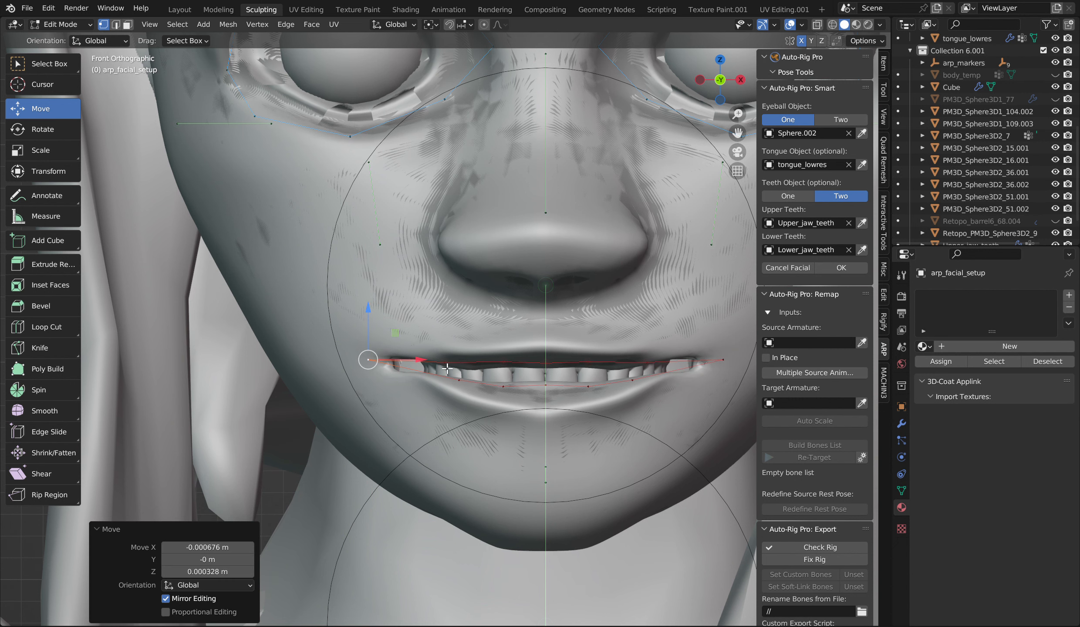
pyautogui.click(475, 370)
pyautogui.moveTo(462, 380); pyautogui.dragTo(455, 397)
pyautogui.click(505, 391)
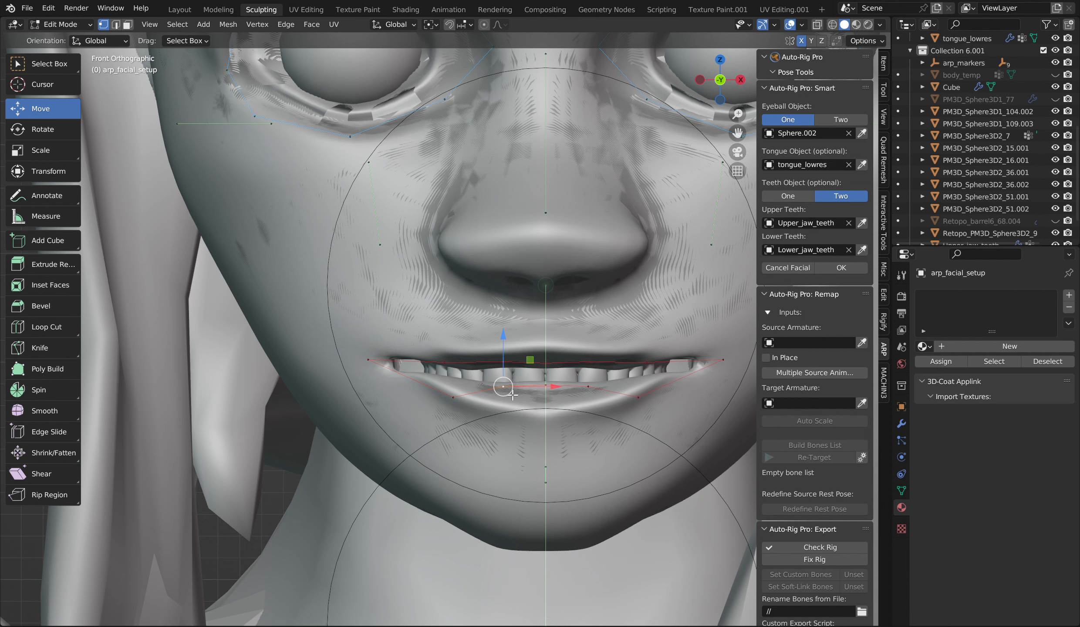
# Undo the recent corner, upper-lip and lower-lip point moves of the mouth guide loop
pyautogui.hotkey('ctrl', 'z')
pyautogui.hotkey('ctrl', 'z')
pyautogui.hotkey('ctrl', 'z')
pyautogui.hotkey('ctrl', 'z')
pyautogui.hotkey('ctrl', 'z')
pyautogui.hotkey('ctrl', 'z')
pyautogui.hotkey('ctrl', 'z')
pyautogui.hotkey('ctrl', 'z')
pyautogui.hotkey('ctrl', 'z')
pyautogui.hotkey('ctrl', 'z')
pyautogui.hotkey('ctrl', 'z')
pyautogui.hotkey('ctrl', 'z')
pyautogui.hotkey('ctrl', 'z')
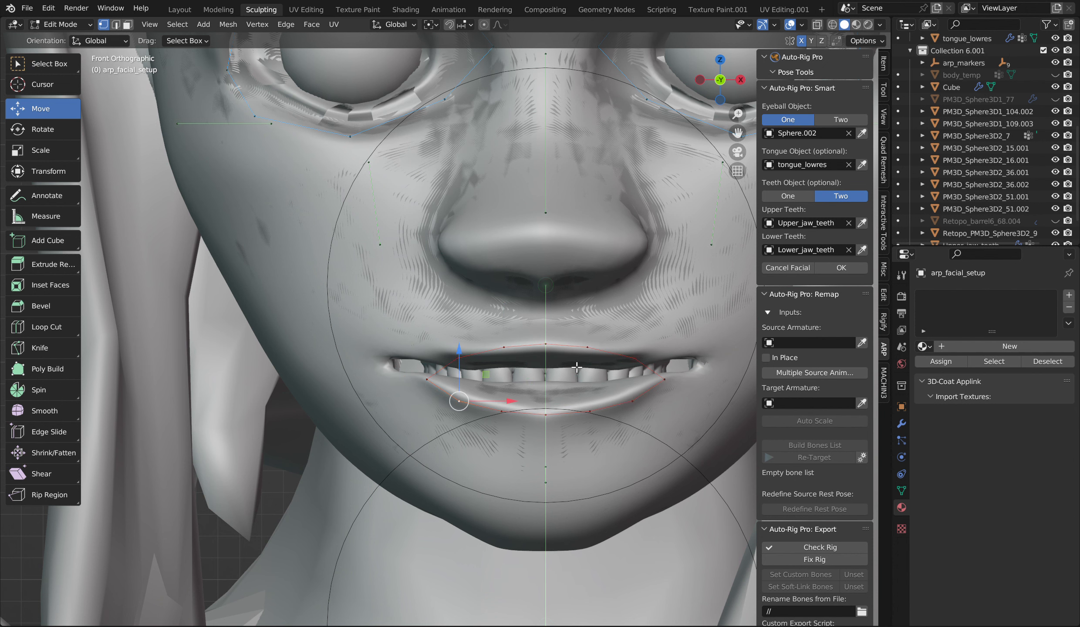
# Move the mouth loop's right corner point outward and up just beyond the mouth corner
pyautogui.click(474, 367)
pyautogui.moveTo(452, 364); pyautogui.dragTo(378, 359)
pyautogui.click(394, 368)
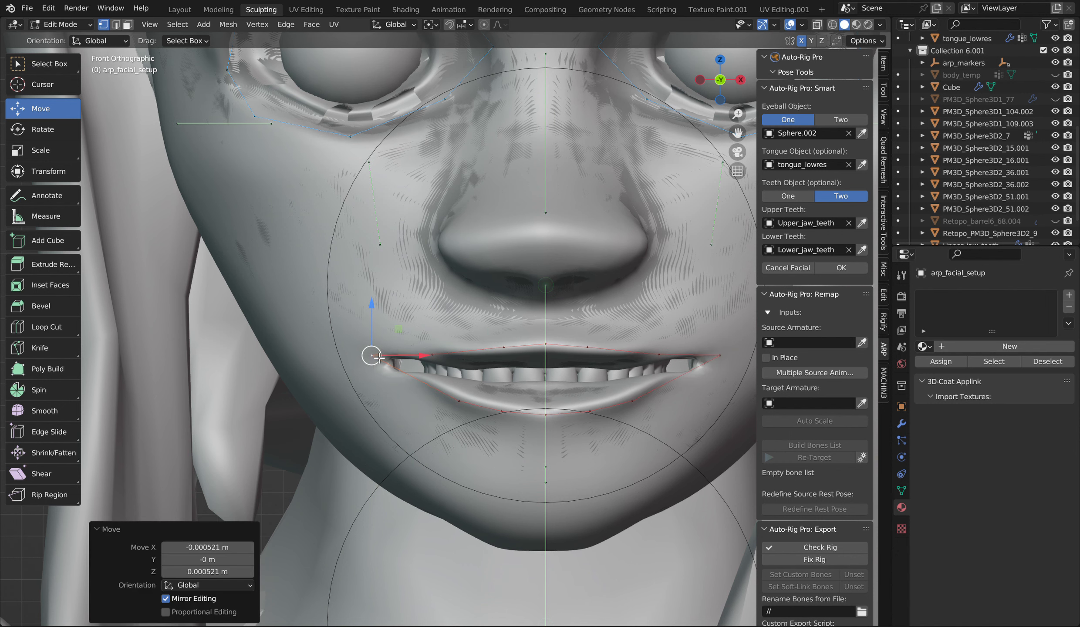
pyautogui.scroll(-5, 544, 353)
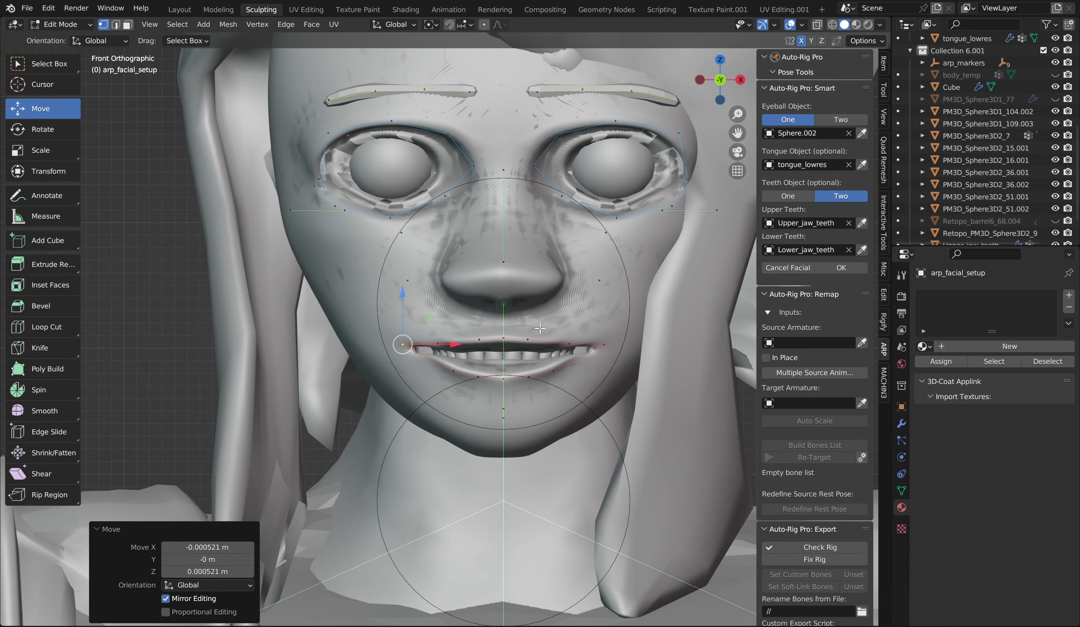
# Try to move the mouth loop's right corner point further outward from the mouth corner
pyautogui.scroll(1, 520, 257)
pyautogui.scroll(-1, 520, 254)
pyautogui.press('g')
pyautogui.click(743, 139)
pyautogui.keyDown('shift'); pyautogui.moveTo(635, 187); pyautogui.dragTo(652, 233, button='middle'); pyautogui.keyUp('shift')
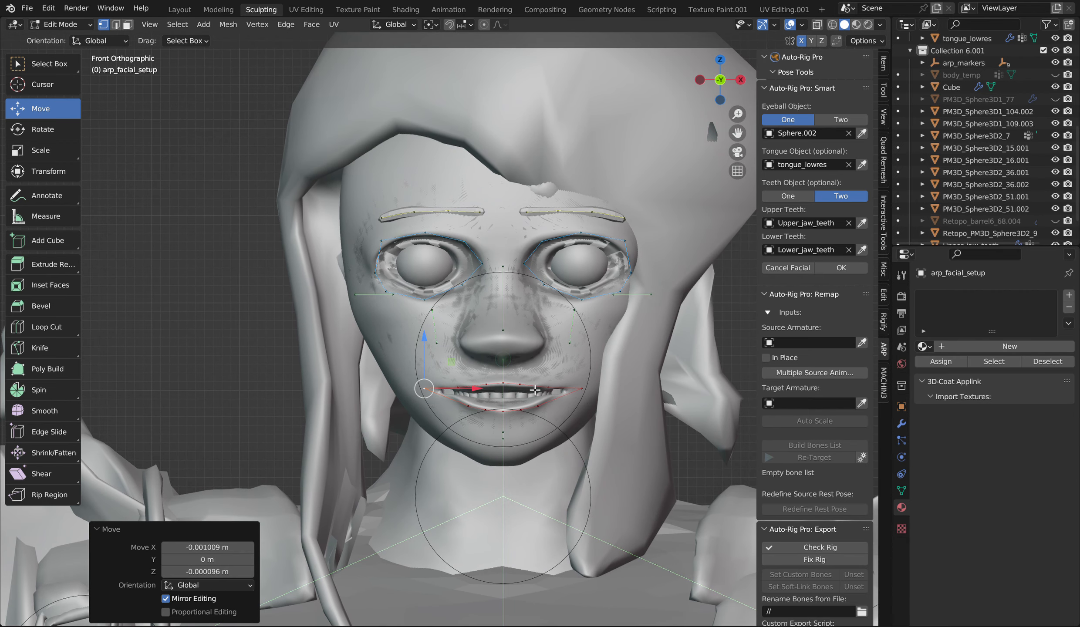
pyautogui.hotkey('ctrl', 'z')
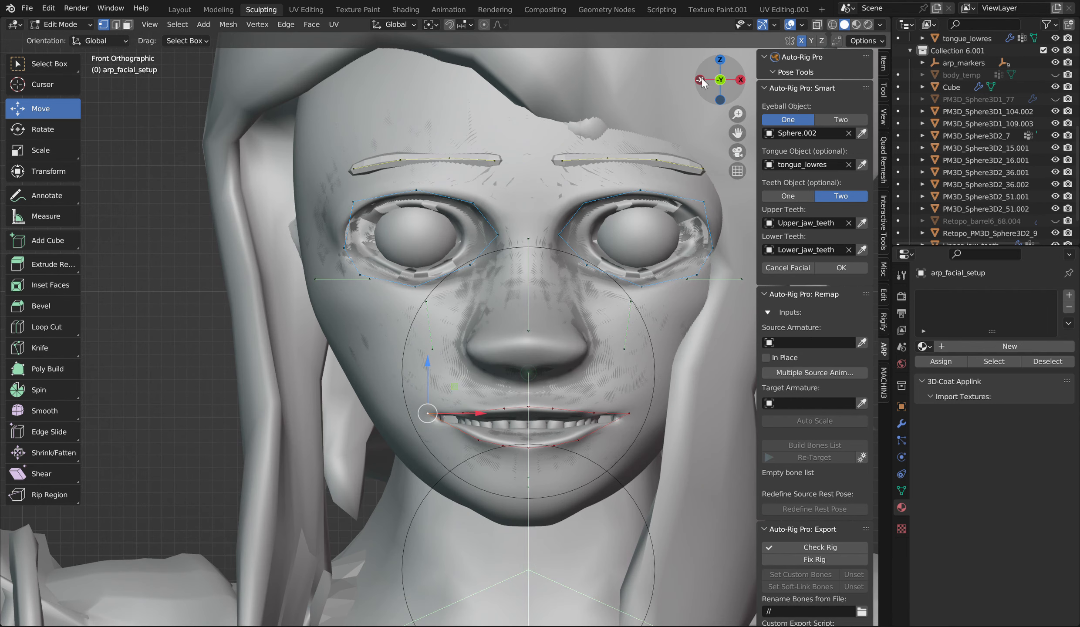
# Try to move the nose tip and nose bridge guide points forward onto the nose profile in side view
pyautogui.click(699, 80)
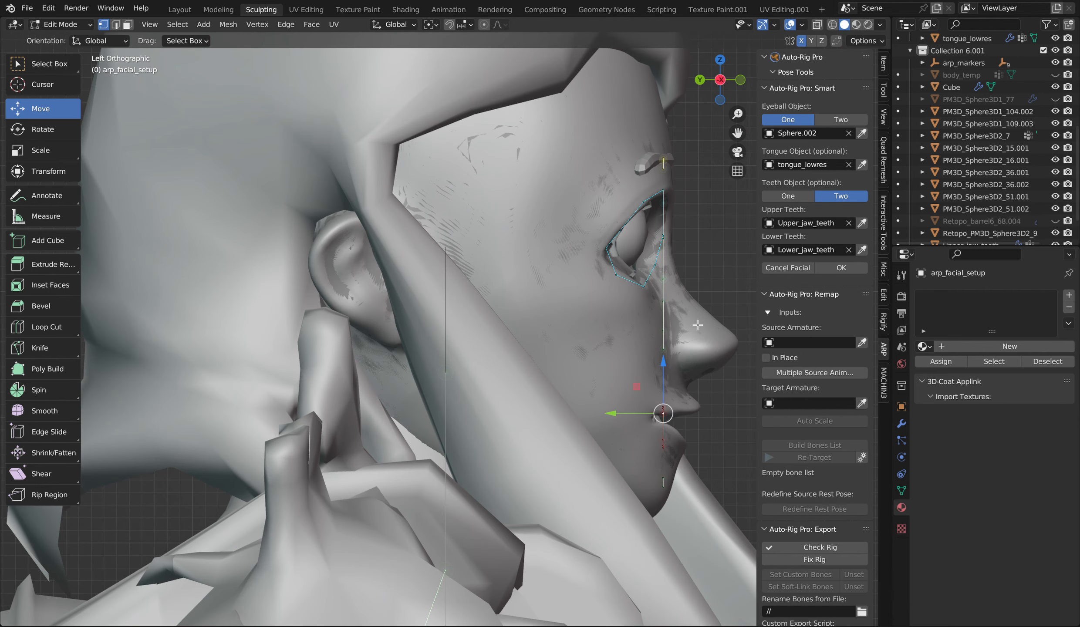
pyautogui.click(664, 346)
pyautogui.press('g')
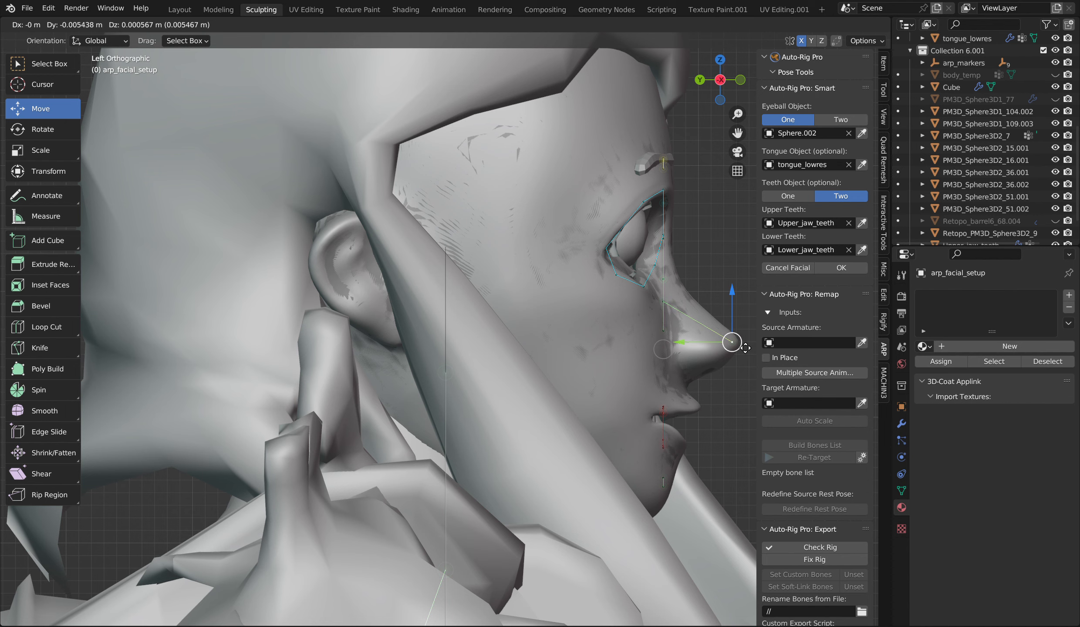
pyautogui.click(736, 344)
pyautogui.click(665, 302)
pyautogui.press('g')
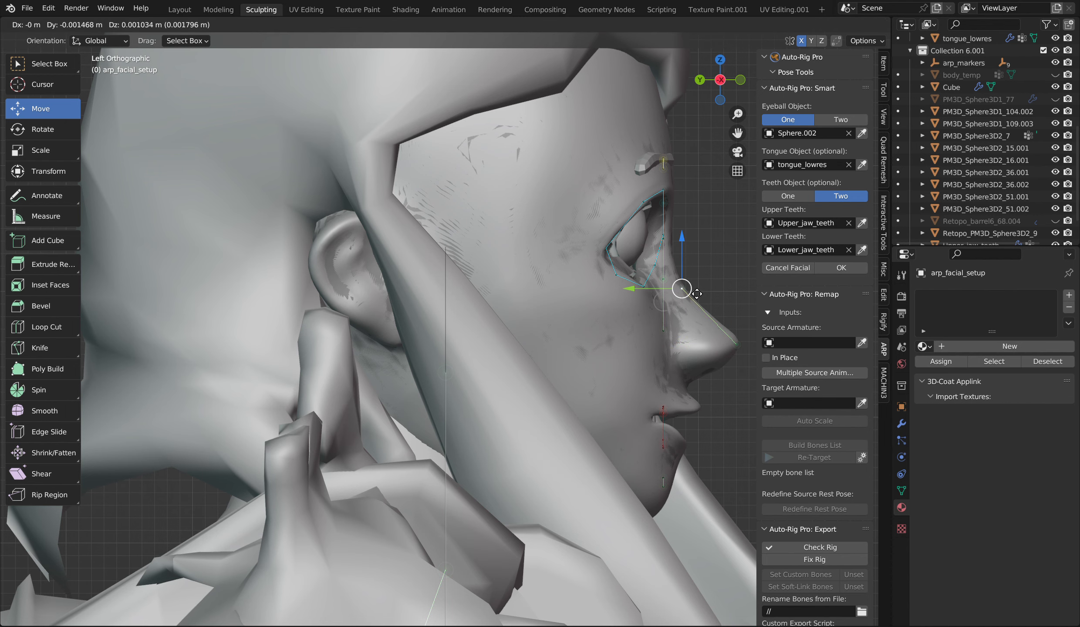
pyautogui.click(688, 294)
pyautogui.scroll(-3, 625, 179)
pyautogui.moveTo(720, 81); pyautogui.dragTo(597, 75)
pyautogui.moveTo(773, 159); pyautogui.dragTo(795, 178, button='middle')
pyautogui.hotkey('ctrl', 'z')
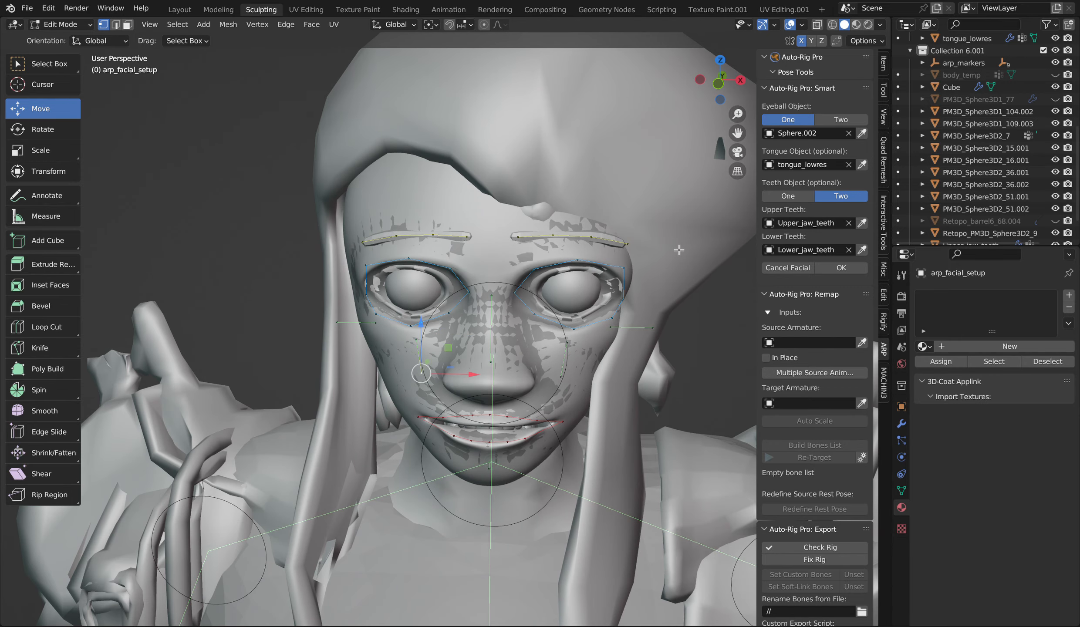
# Move the right lower cheek guide point outward, back and down toward the jaw, and the upper cheek point back and down onto the cheek
pyautogui.moveTo(720, 78)
pyautogui.mouseDown()
pyautogui.moveTo(692, 82)
pyautogui.moveTo(733, 78)
pyautogui.mouseUp()
pyautogui.moveTo(532, 318); pyautogui.dragTo(474, 364)
pyautogui.scroll(-2, 643, 152)
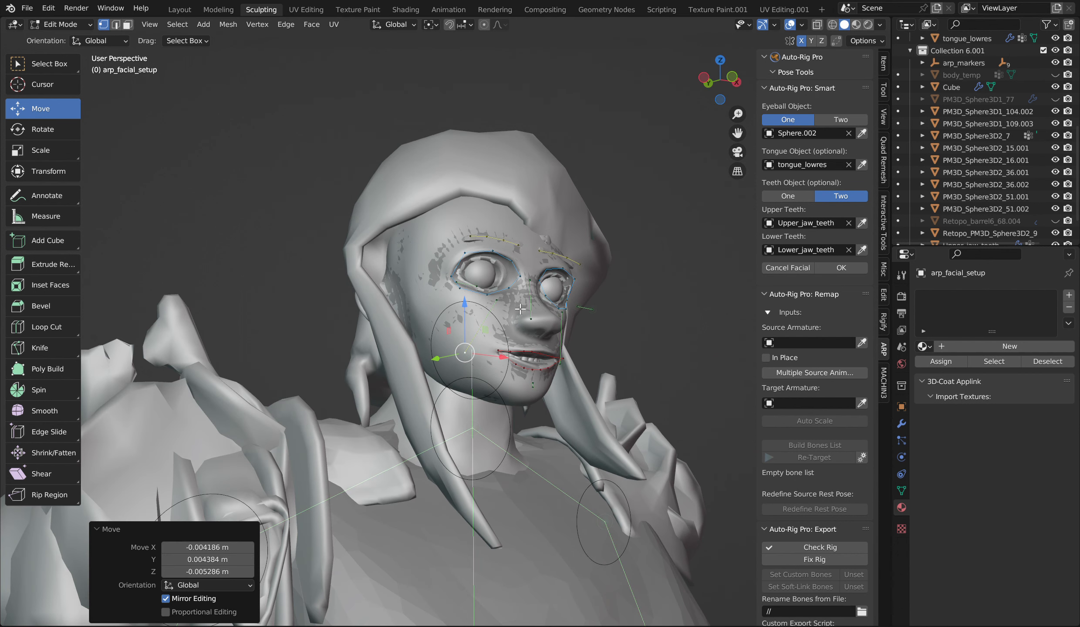
pyautogui.click(502, 305)
pyautogui.moveTo(506, 309); pyautogui.dragTo(495, 327)
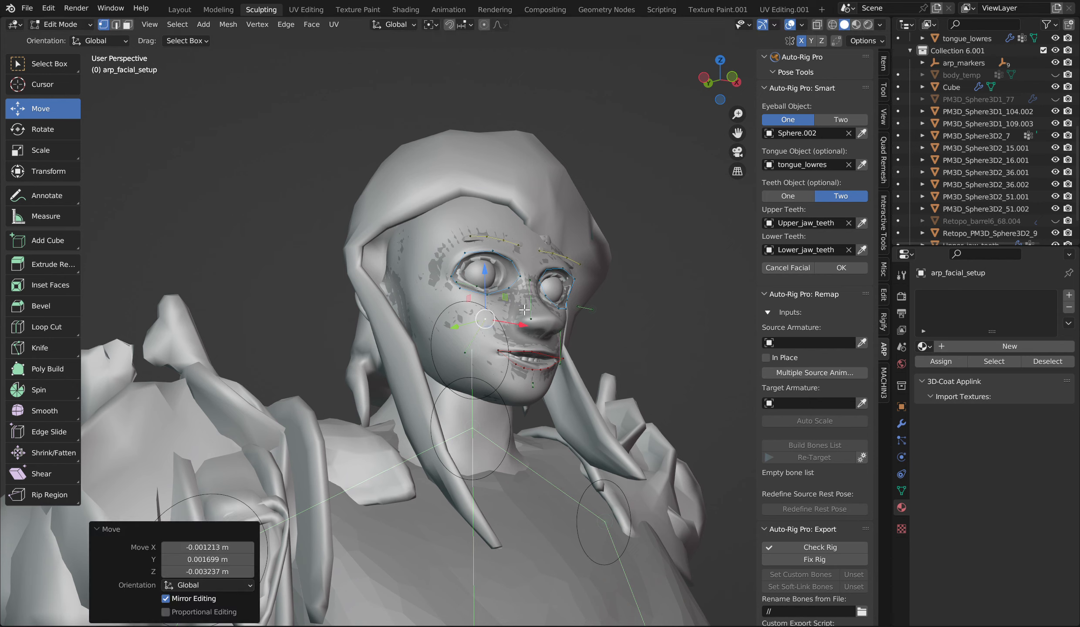
# Shift the right lower cheek guide point inward by about 0.0018 m along X
pyautogui.moveTo(698, 88)
pyautogui.mouseDown()
pyautogui.moveTo(622, 86)
pyautogui.moveTo(710, 82)
pyautogui.mouseUp()
pyautogui.scroll(4, 524, 354)
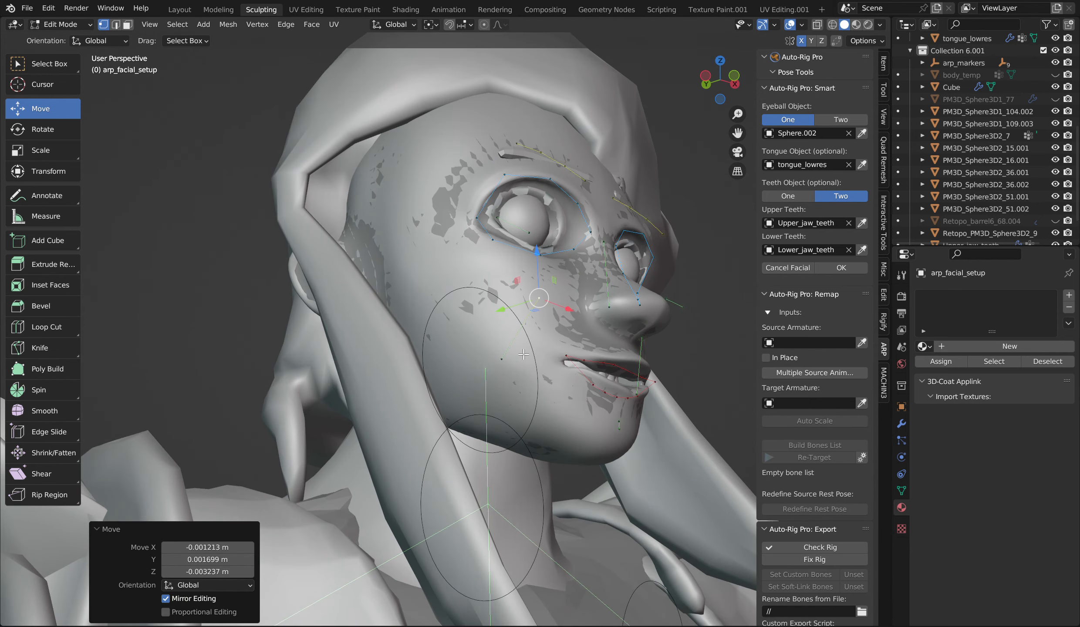
pyautogui.scroll(-3, 524, 355)
pyautogui.moveTo(702, 79)
pyautogui.mouseDown()
pyautogui.moveTo(718, 82)
pyautogui.moveTo(702, 75)
pyautogui.mouseUp()
pyautogui.moveTo(371, 336); pyautogui.dragTo(391, 336)
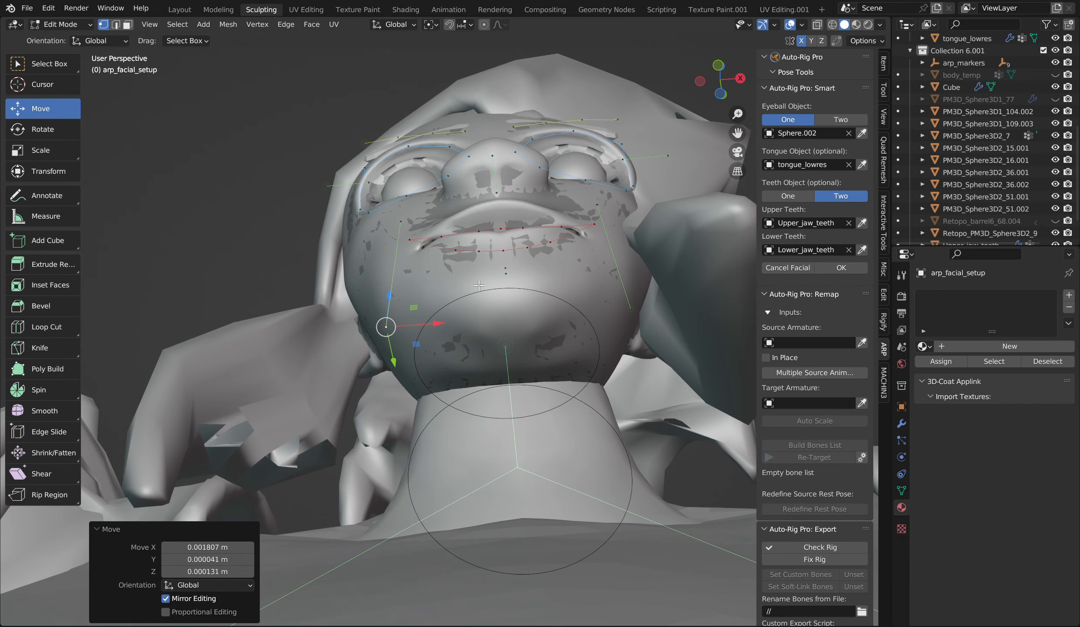
# Move the right ear guide points about 0.023 m back along Y onto the character's ear
pyautogui.scroll(-1, 479, 286)
pyautogui.moveTo(719, 80); pyautogui.dragTo(790, 142)
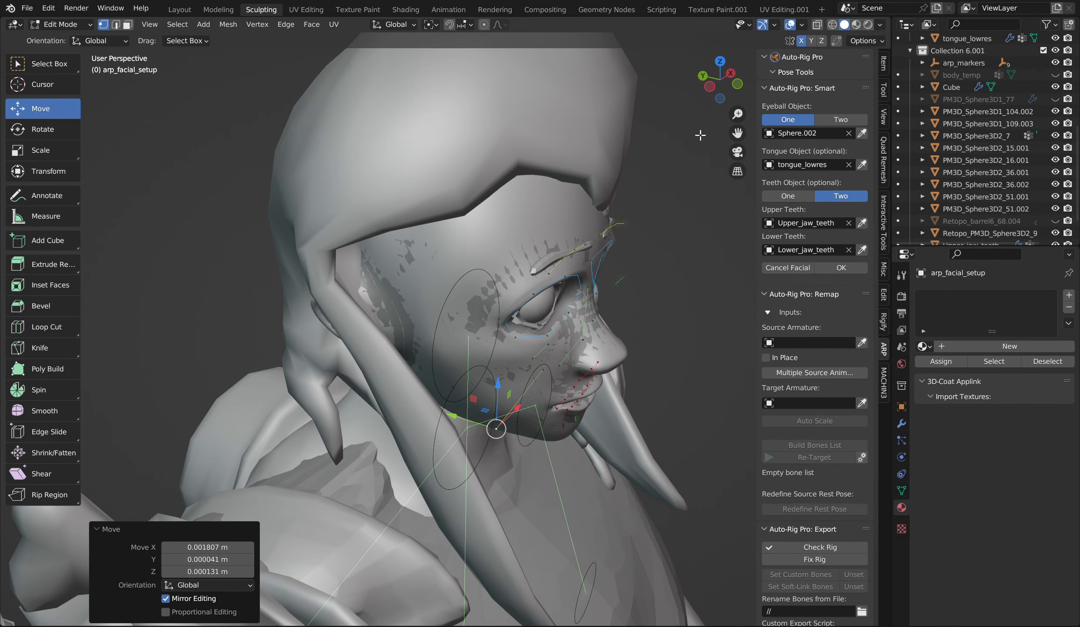
pyautogui.click(548, 348)
pyautogui.moveTo(734, 89); pyautogui.dragTo(674, 49)
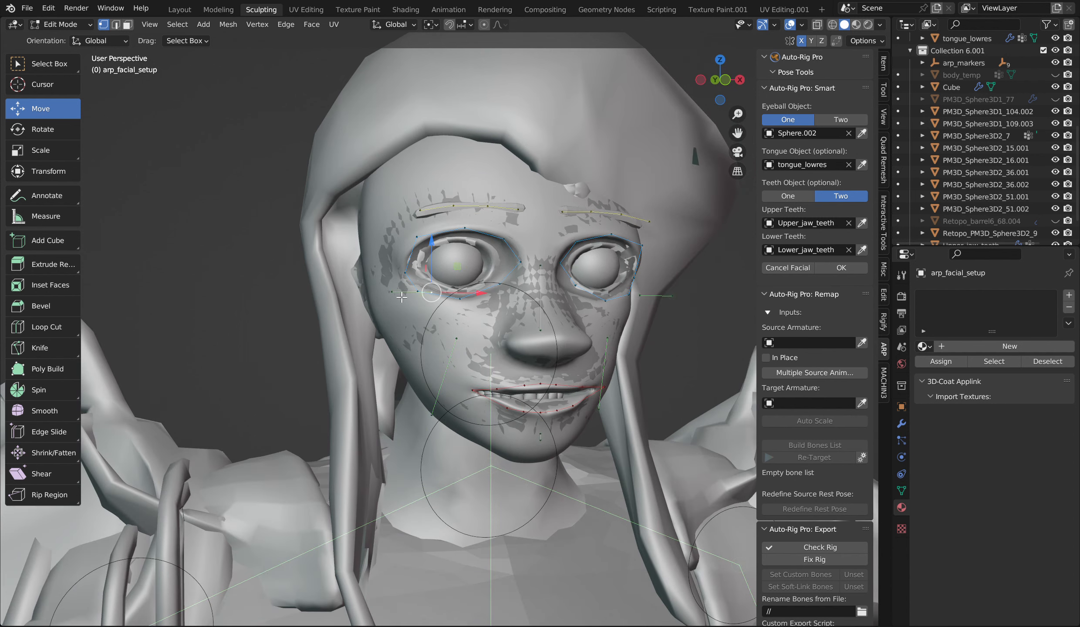
pyautogui.moveTo(714, 81); pyautogui.dragTo(825, 83)
pyautogui.moveTo(531, 315); pyautogui.dragTo(332, 343)
# Place the ear guide's upper point at the top of the ear and its lower point on the ear lobe
pyautogui.moveTo(714, 87); pyautogui.dragTo(728, 65)
pyautogui.click(704, 77)
pyautogui.click(738, 77)
pyautogui.scroll(4, 378, 260)
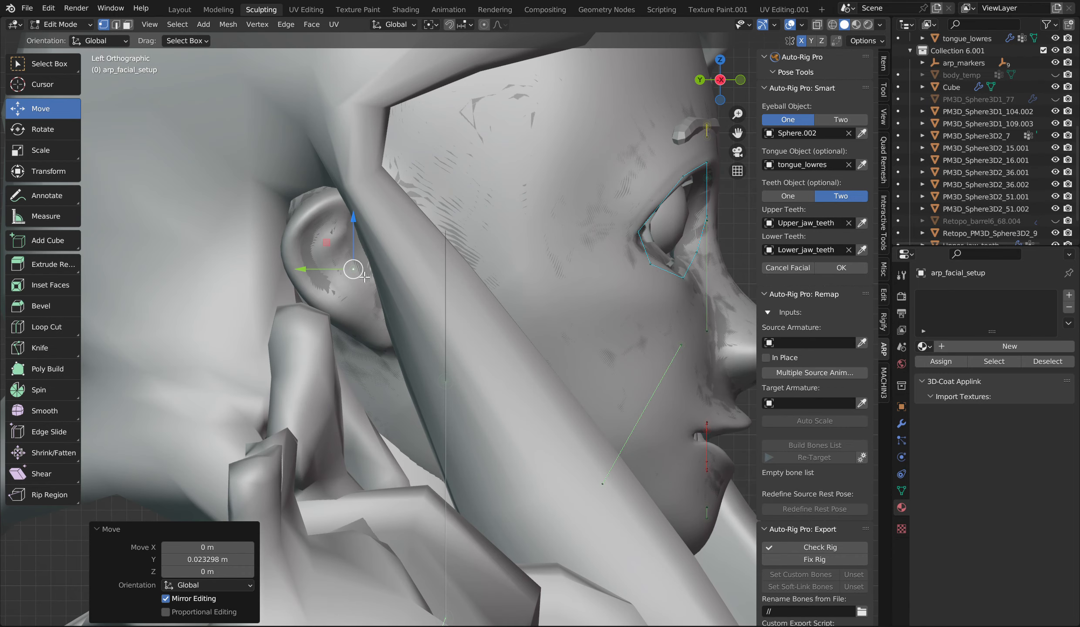
pyautogui.moveTo(353, 269)
pyautogui.mouseDown()
pyautogui.moveTo(324, 201)
pyautogui.moveTo(382, 341)
pyautogui.mouseUp()
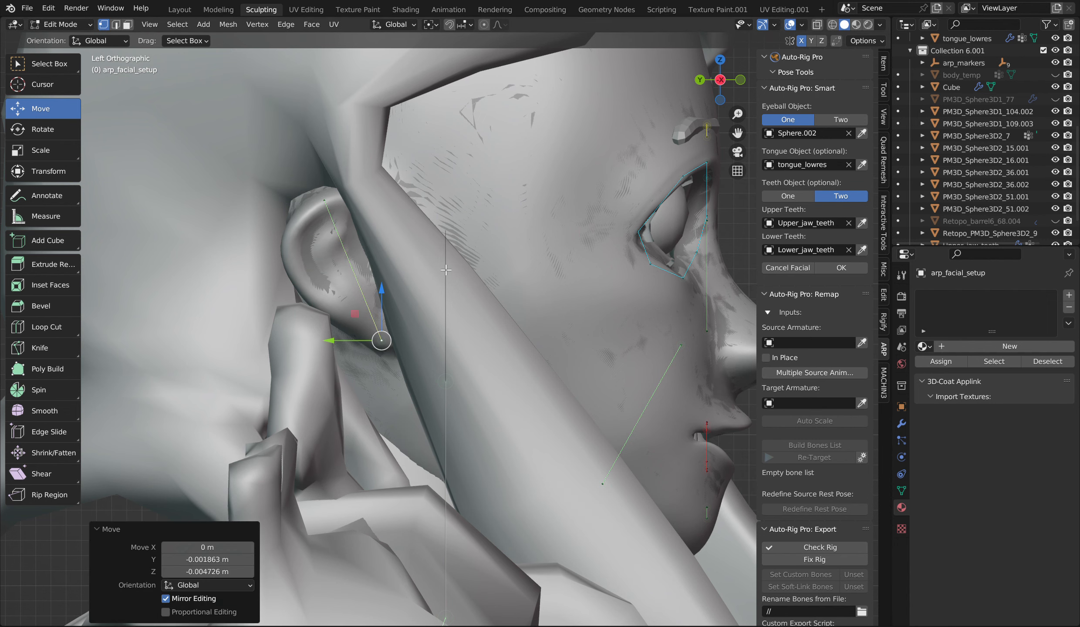
# Accept the facial guide setup of the Smart rig
pyautogui.scroll(-6, 412, 307)
pyautogui.moveTo(721, 81); pyautogui.dragTo(711, 85)
pyautogui.scroll(-5, 710, 85)
pyautogui.click(710, 85)
pyautogui.scroll(6, 551, 239)
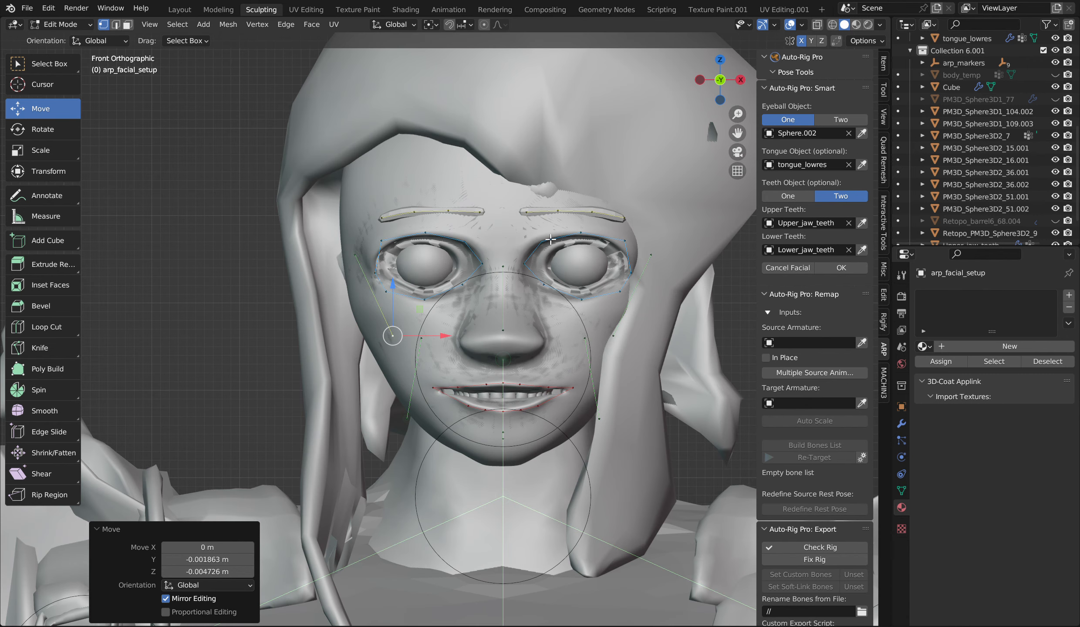
pyautogui.click(830, 265)
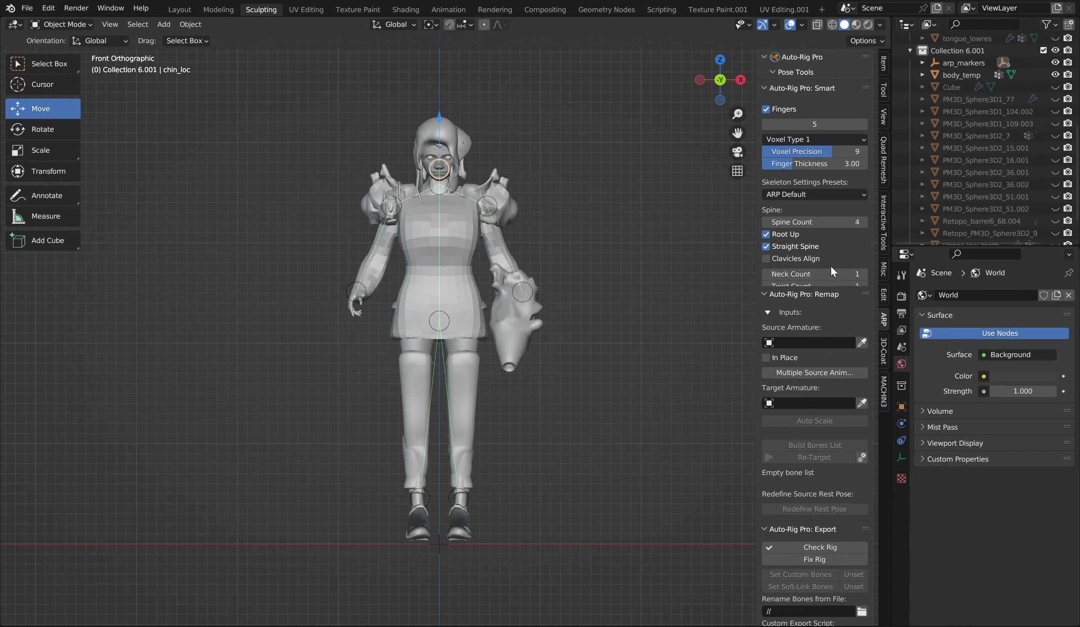
# Generate the Auto-Rig Pro Smart rig from the placed body markers and facial guides
pyautogui.scroll(-3, 443, 153)
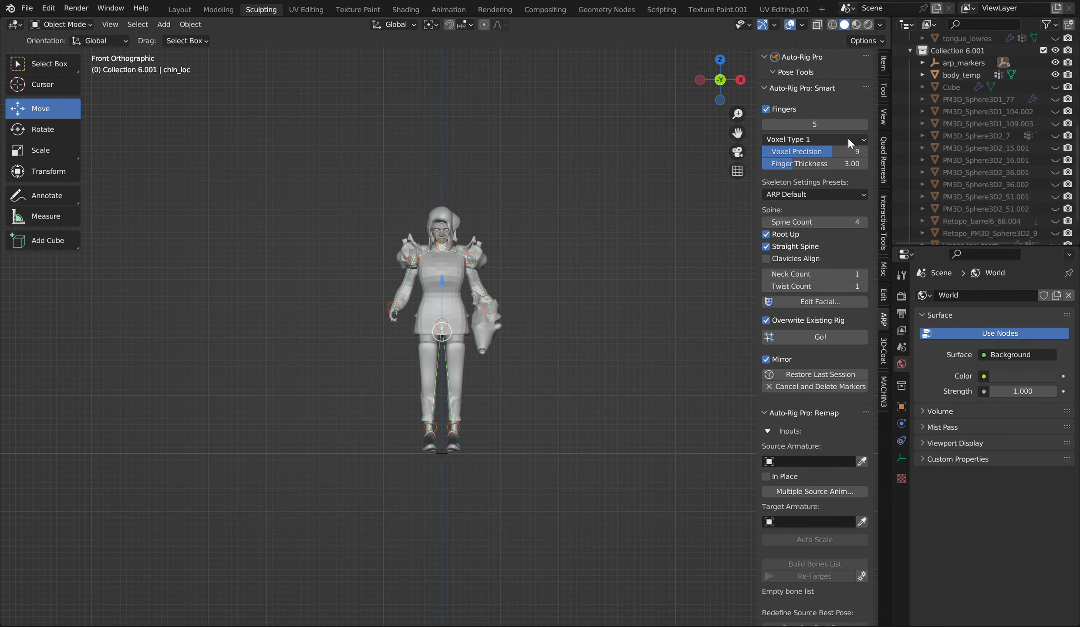
pyautogui.click(795, 336)
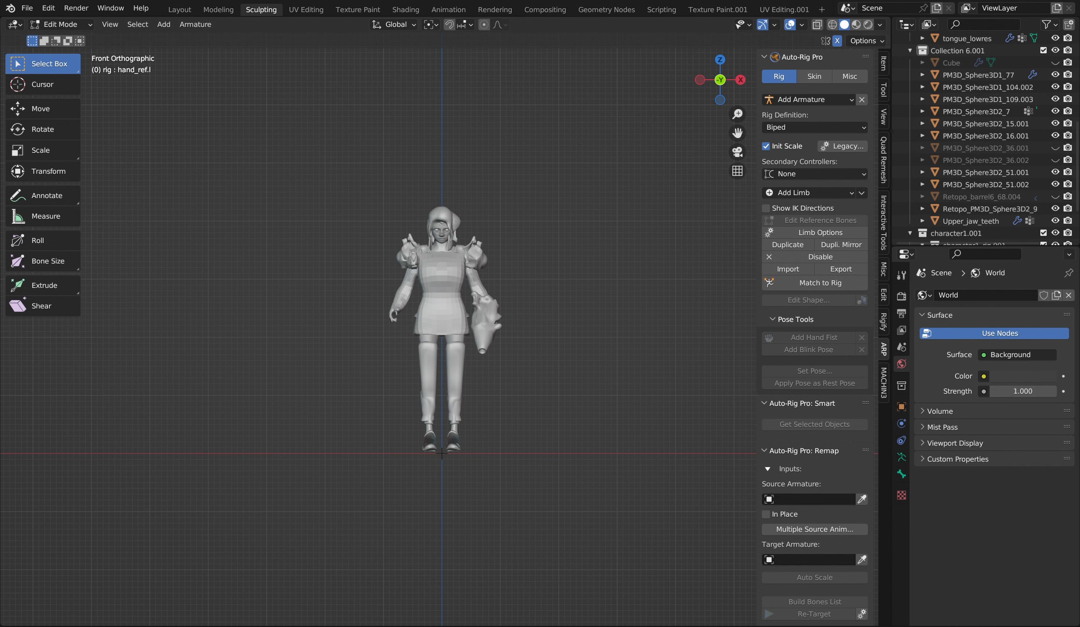
pyautogui.scroll(5, 449, 201)
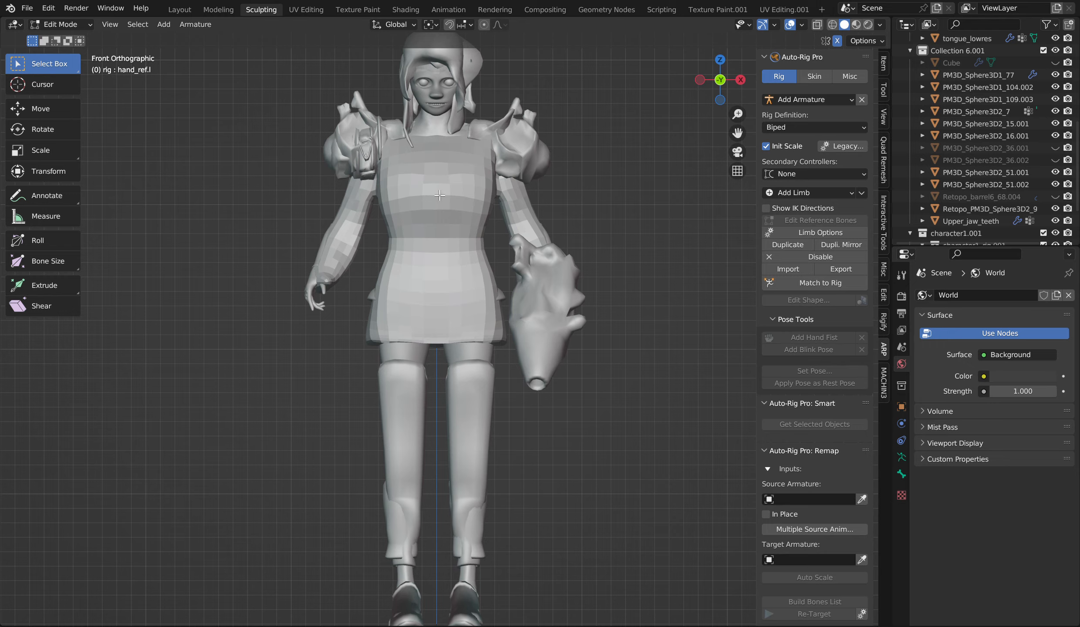
pyautogui.scroll(-3, 461, 198)
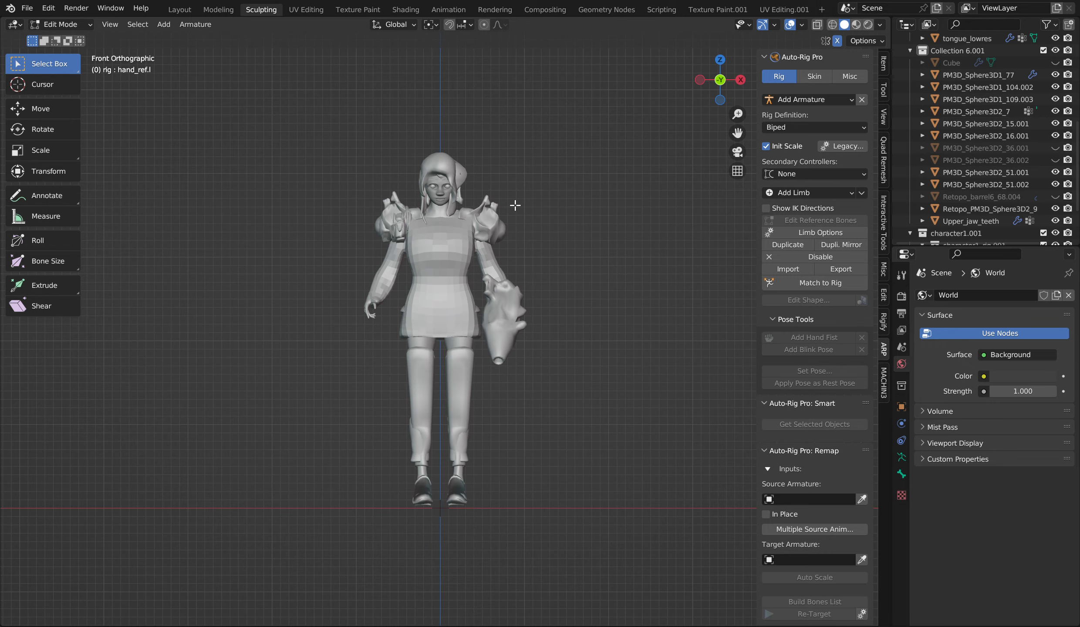
# Try to bind the character to the rig using the Voxelized skin engine
pyautogui.click(811, 77)
pyautogui.moveTo(342, 113); pyautogui.dragTo(604, 525)
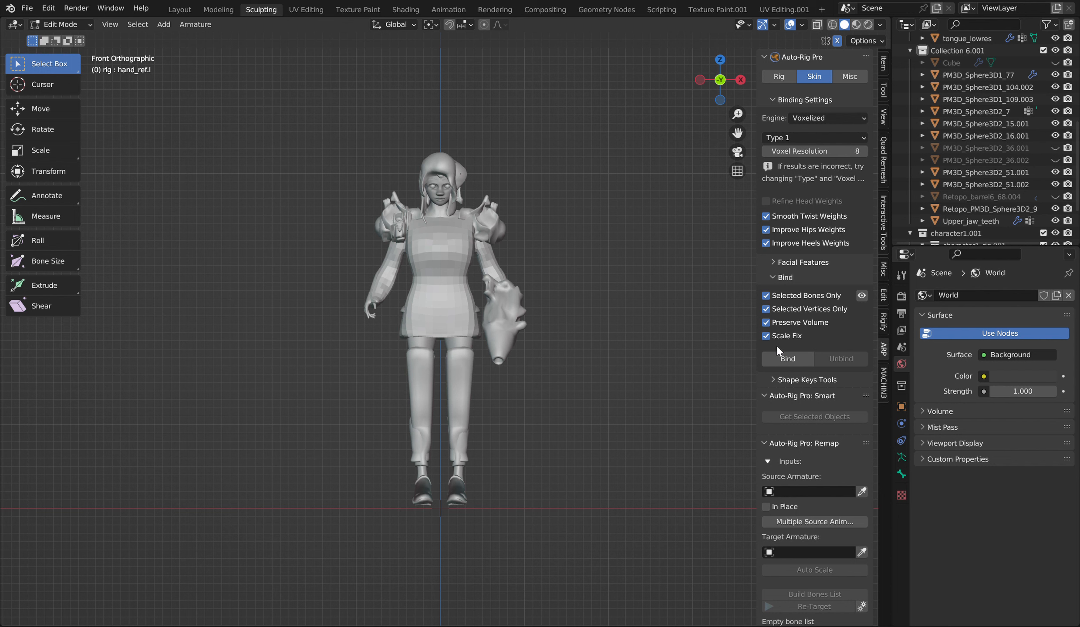
pyautogui.click(796, 357)
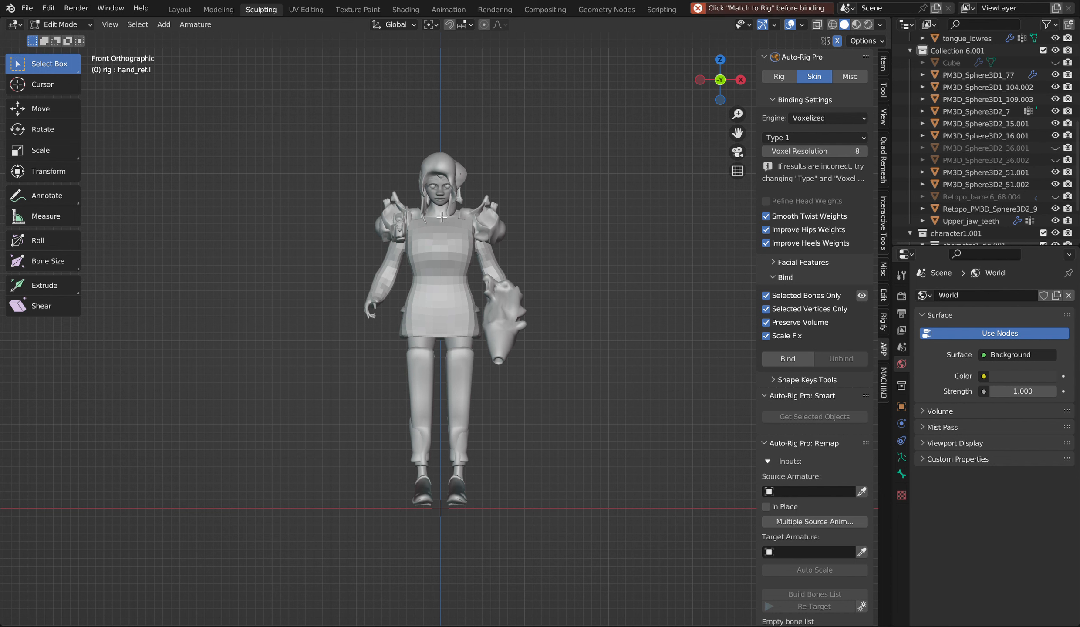
# Switch to Object Mode, select the whole character together with the rig, and try binding again
pyautogui.click(61, 24)
pyautogui.click(57, 37)
pyautogui.moveTo(243, 103); pyautogui.dragTo(654, 570)
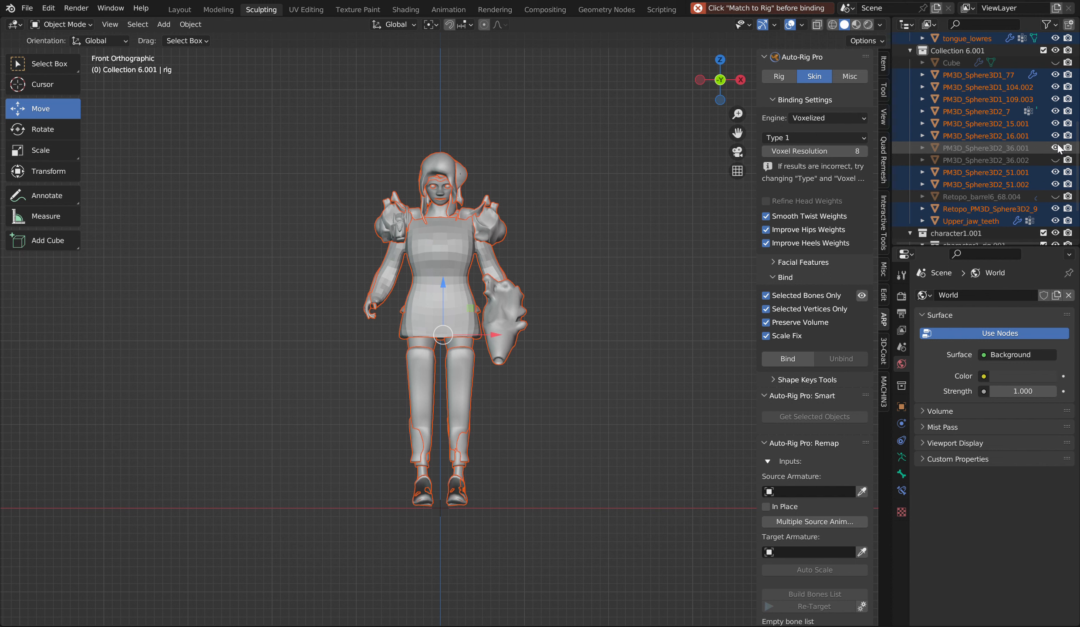
pyautogui.scroll(5, 989, 194)
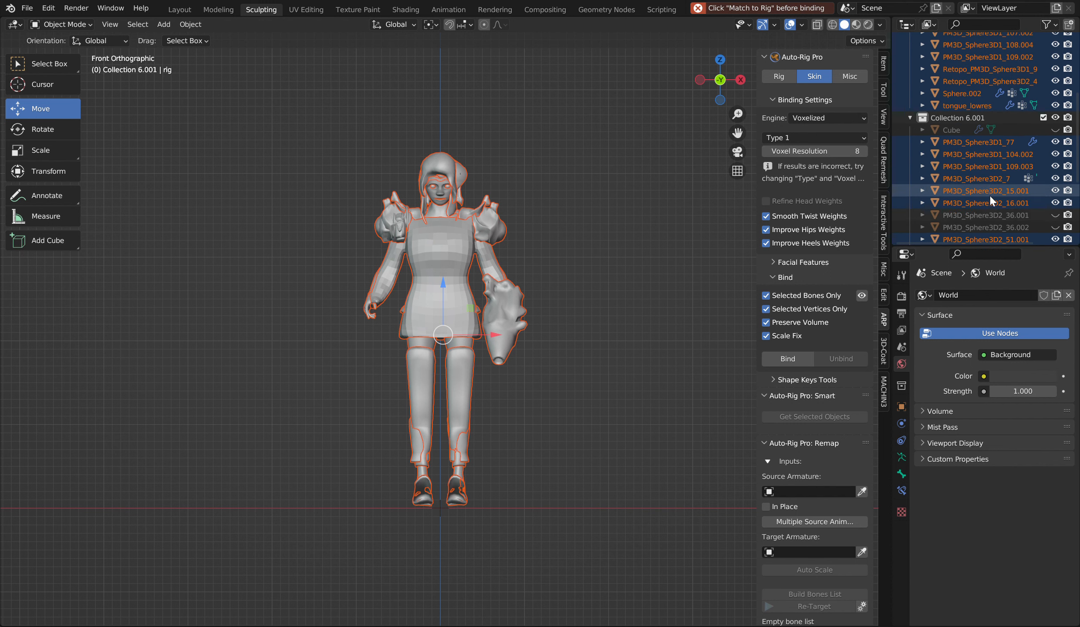
pyautogui.scroll(-3, 983, 194)
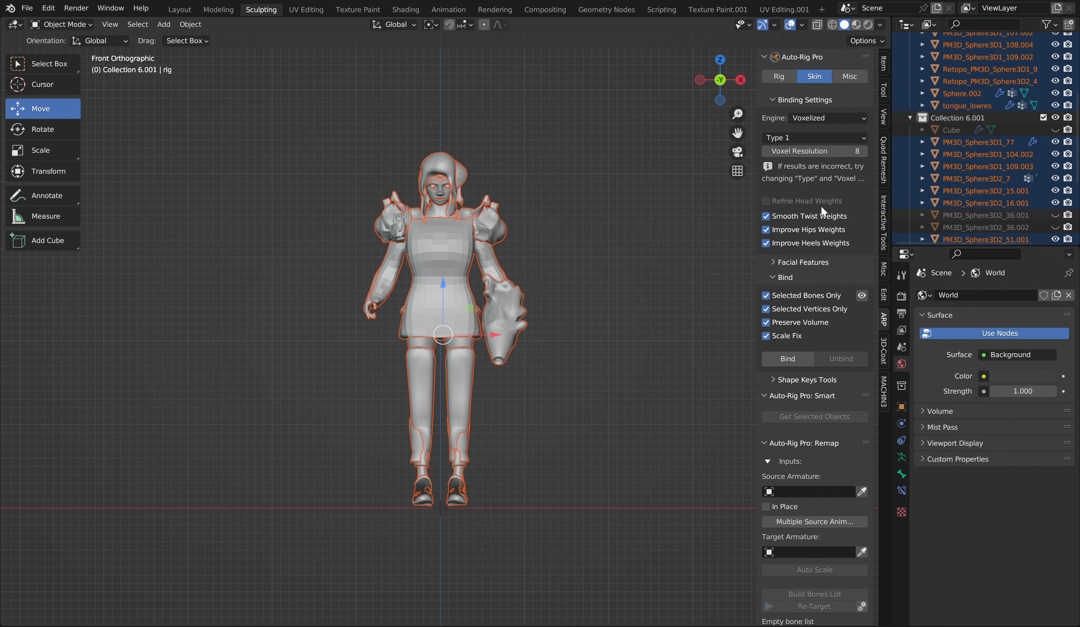
pyautogui.click(808, 354)
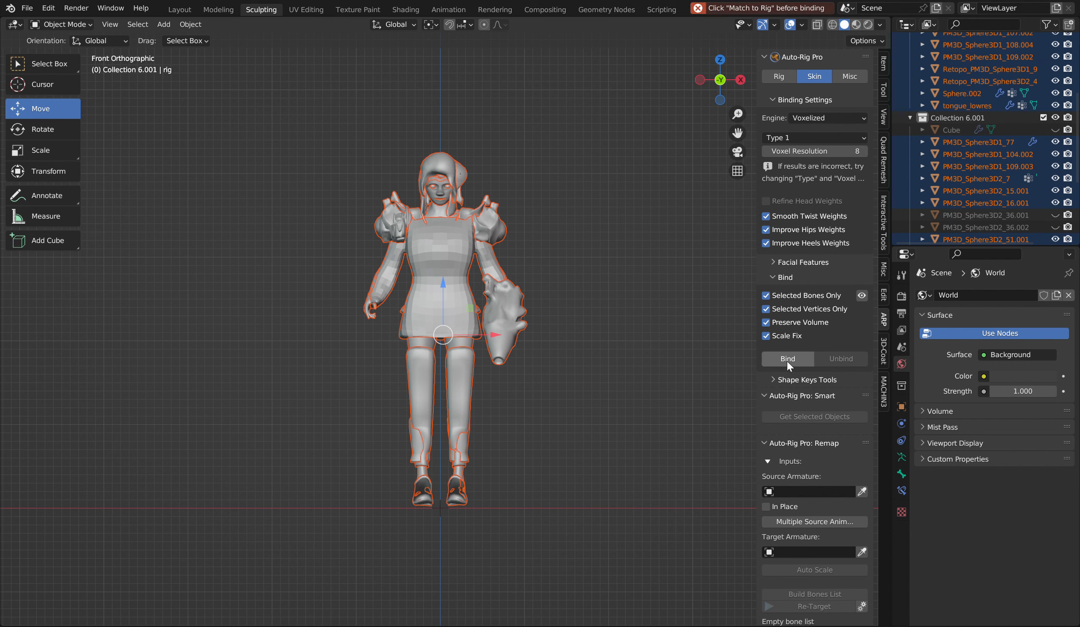
# Run Match to Rig on the armature with scale compensation enabled for rigAction
pyautogui.click(781, 80)
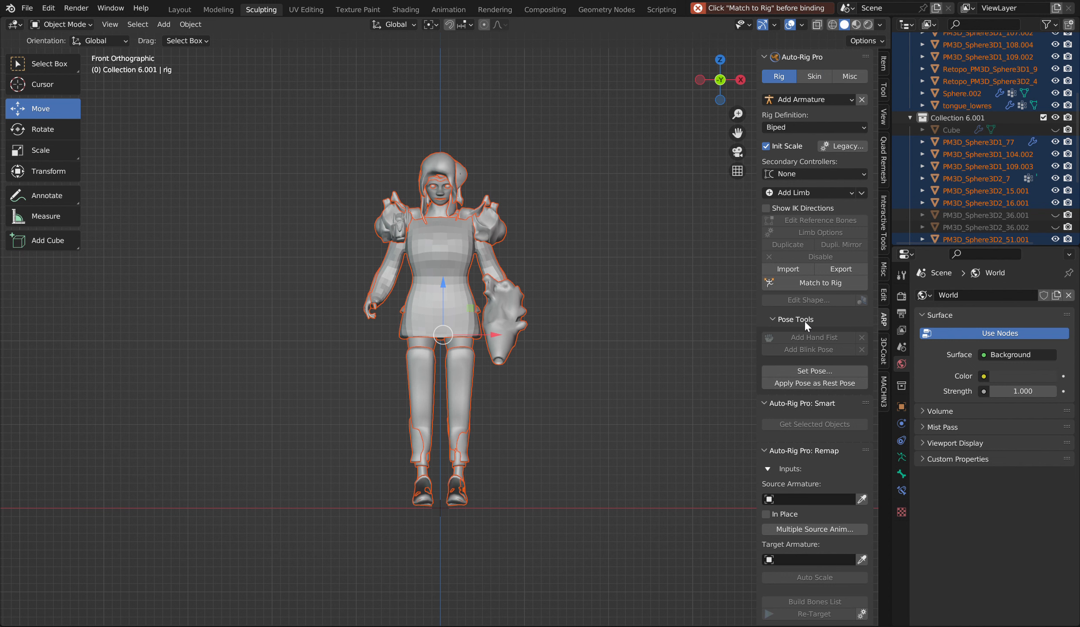
pyautogui.click(796, 279)
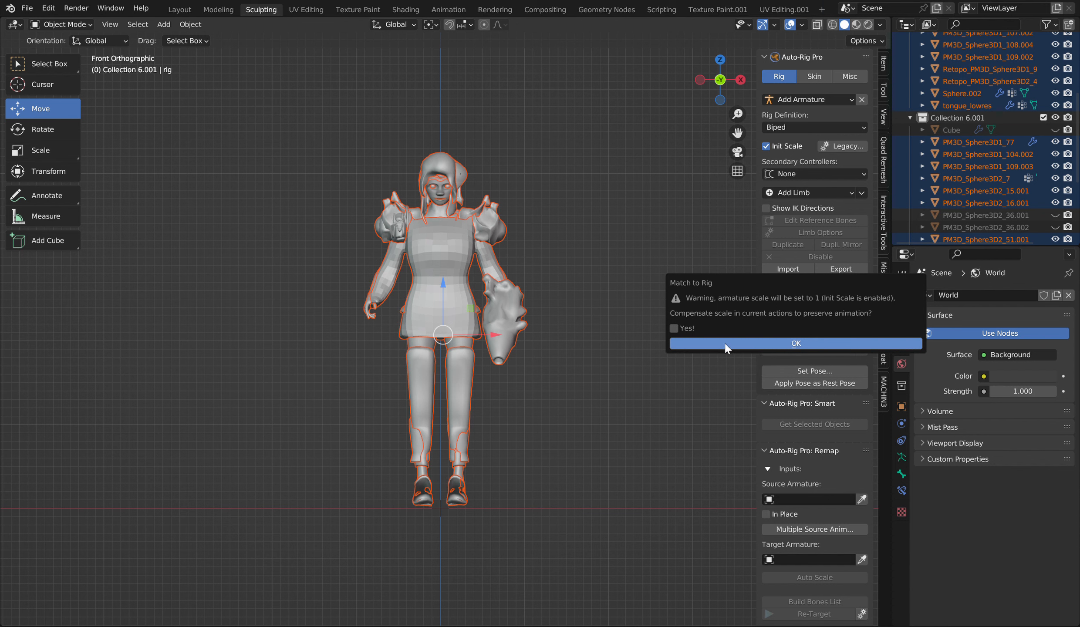
pyautogui.click(675, 328)
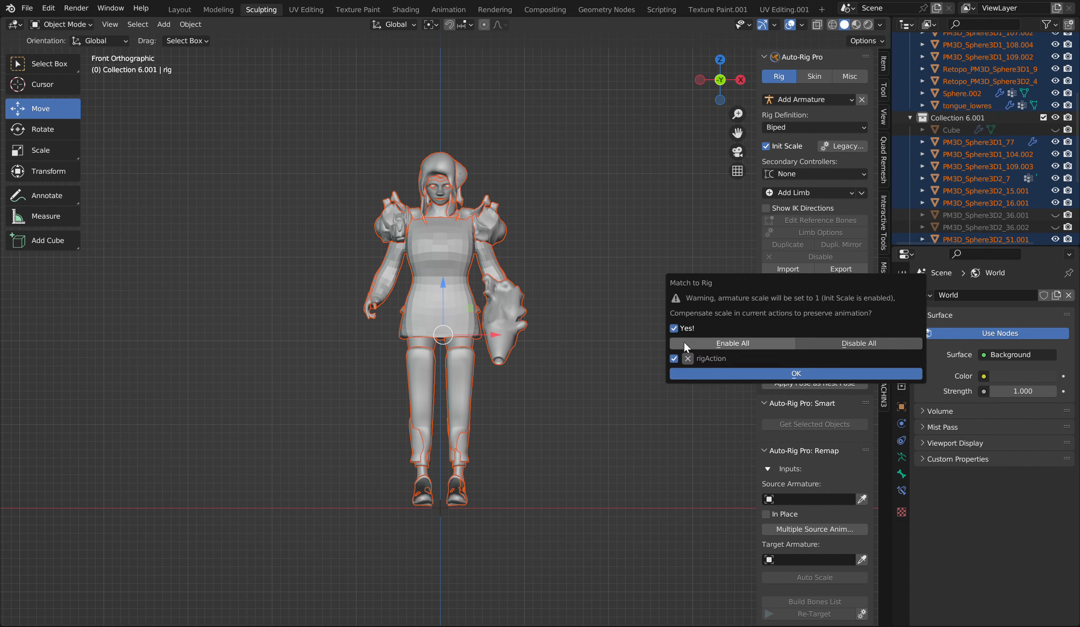
pyautogui.click(733, 369)
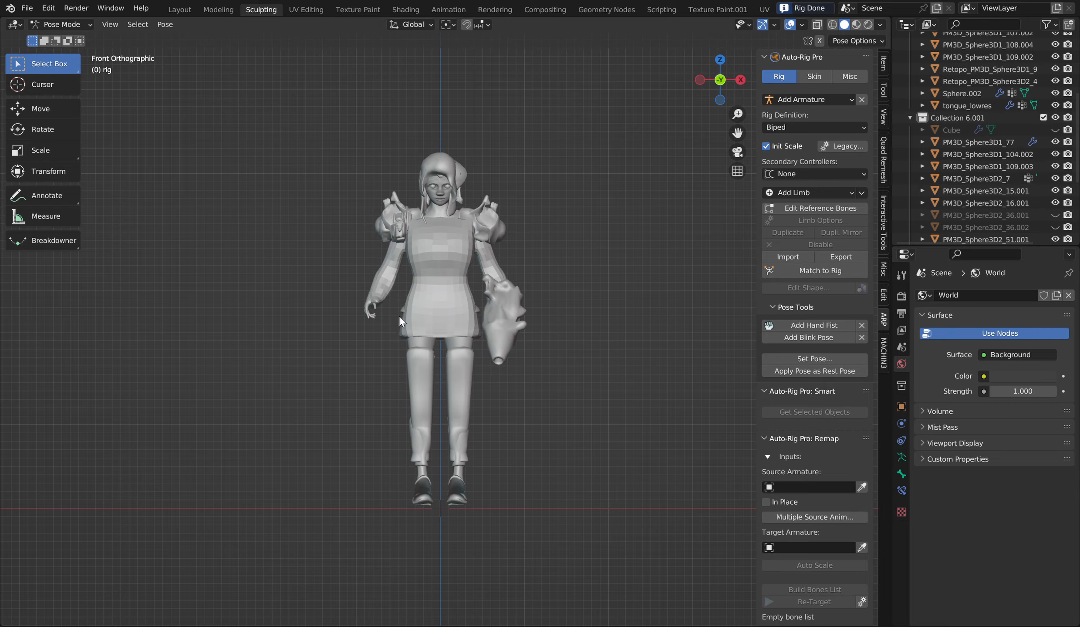
pyautogui.scroll(-4, 399, 316)
pyautogui.scroll(5, 446, 330)
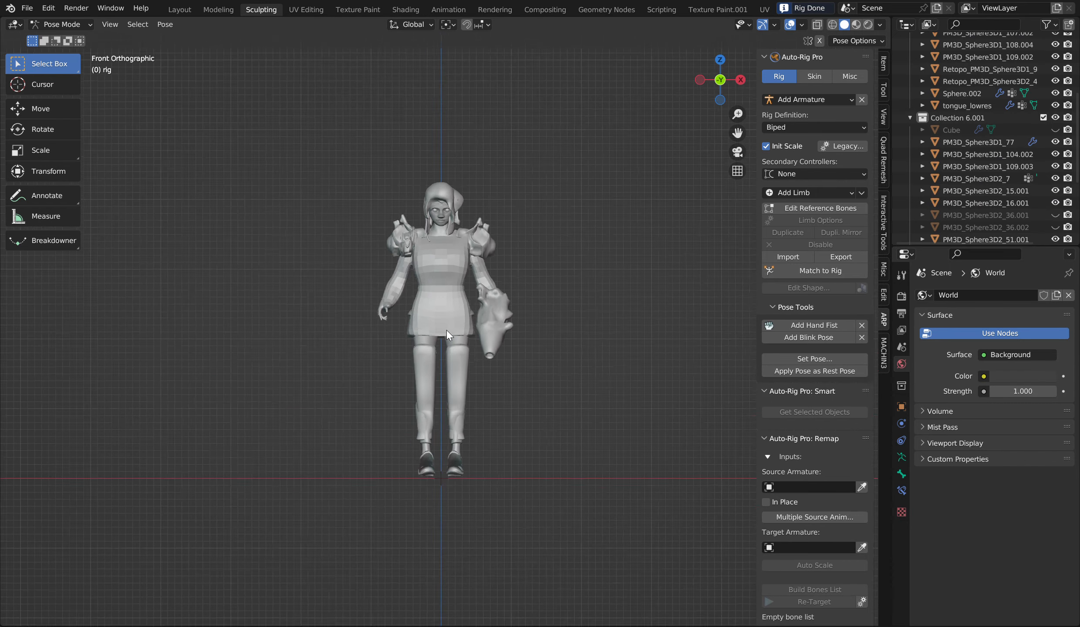
pyautogui.scroll(-5, 446, 329)
pyautogui.scroll(4, 447, 329)
pyautogui.scroll(-2, 444, 327)
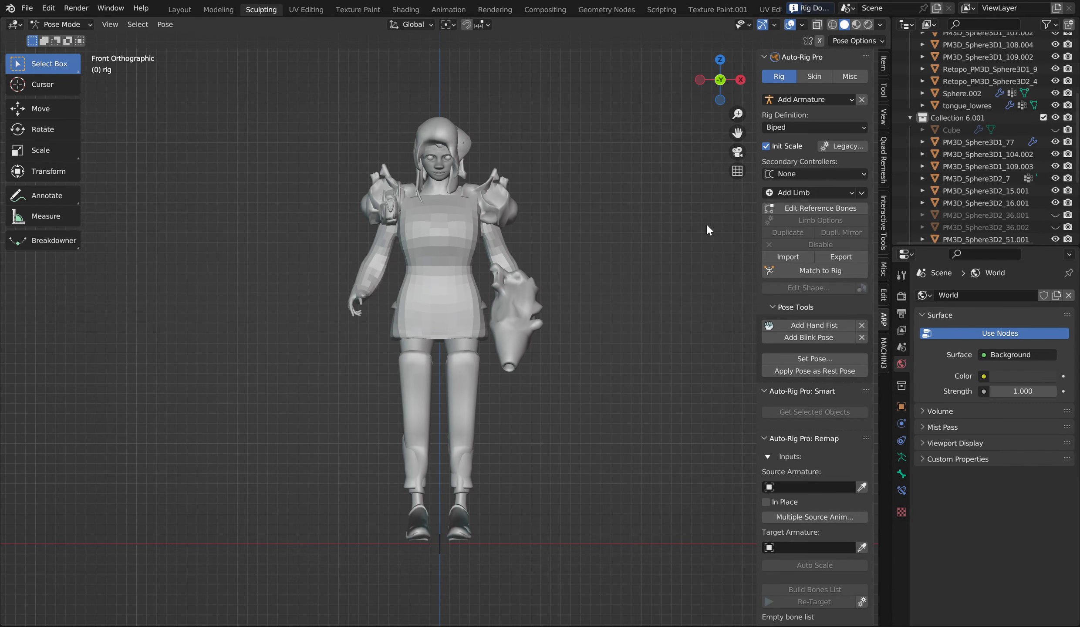
# Open the Auto-Rig Pro skin binding settings and try to reveal and box-select the rig in the viewport using X-ray
pyautogui.click(811, 81)
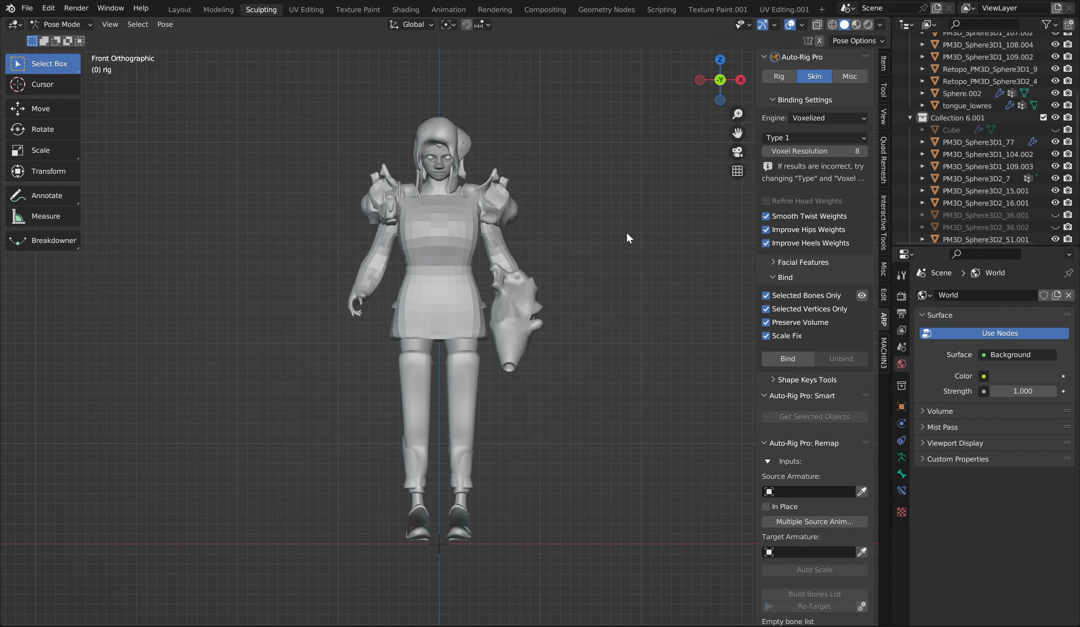
pyautogui.scroll(-3, 623, 229)
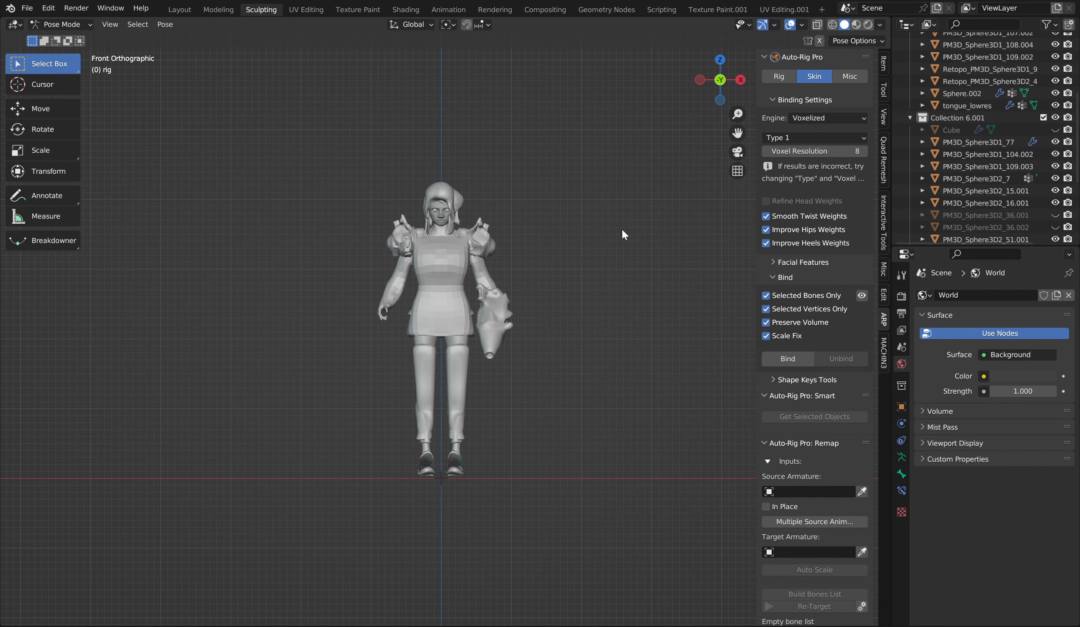
pyautogui.scroll(-1, 622, 234)
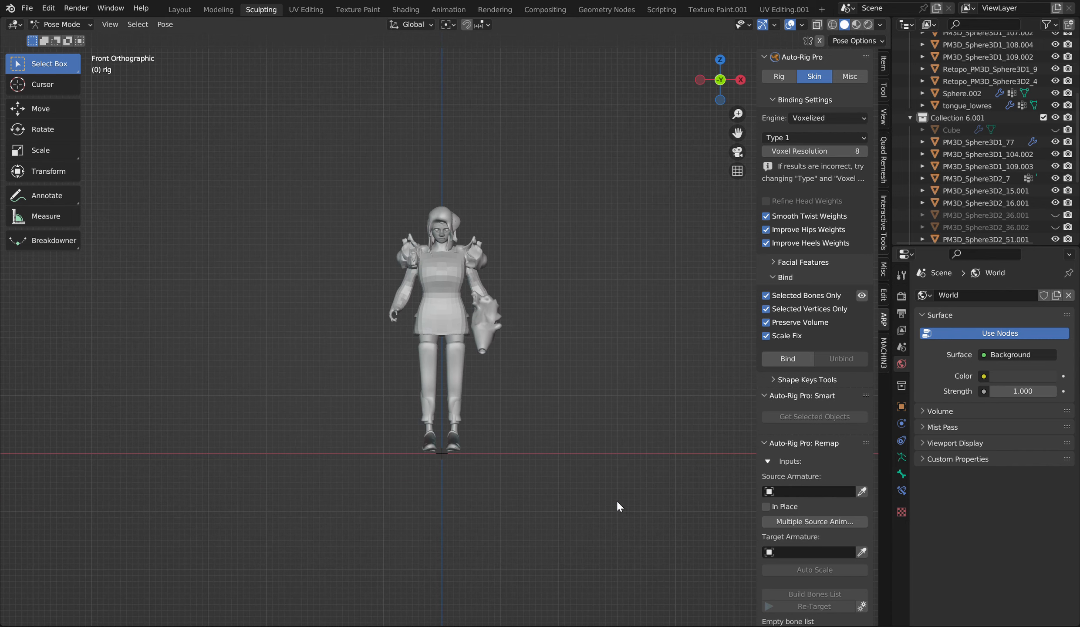
pyautogui.scroll(-4, 475, 303)
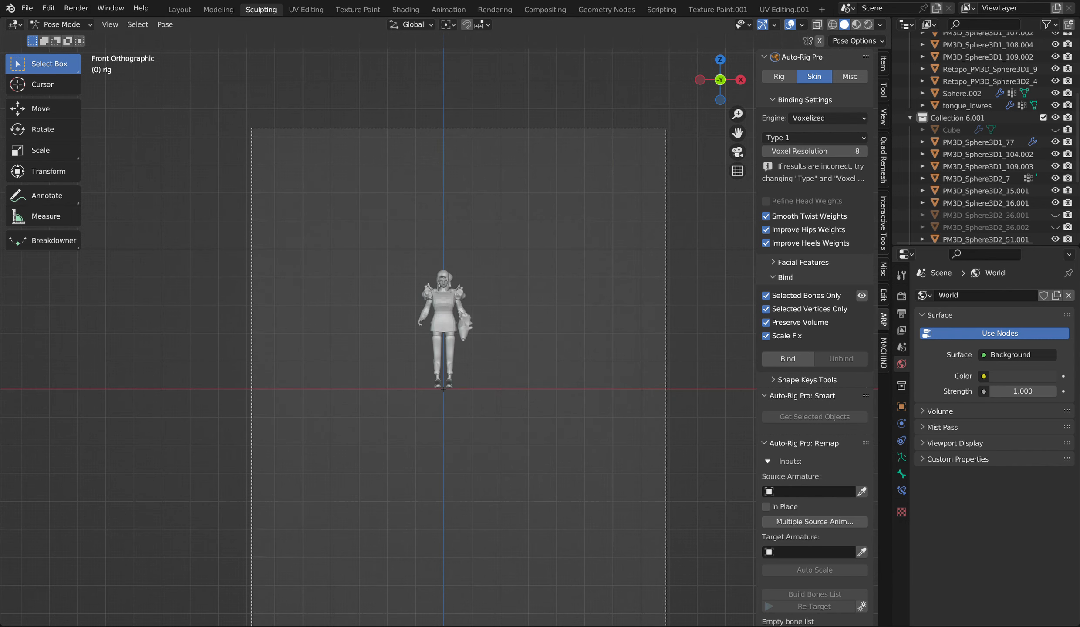
pyautogui.scroll(6, 412, 237)
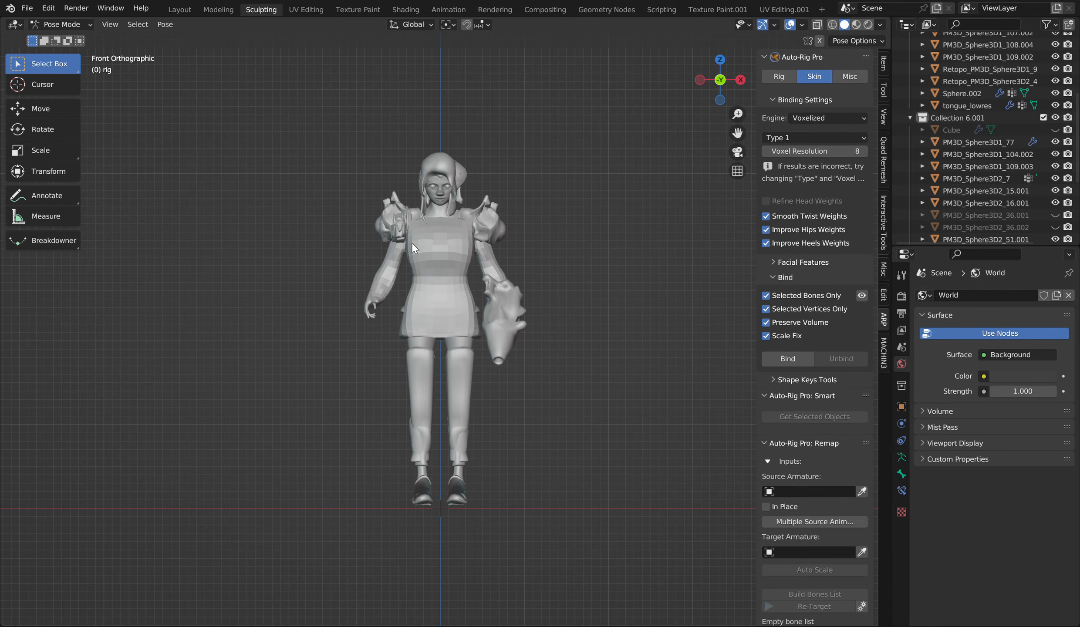
pyautogui.click(818, 25)
pyautogui.moveTo(721, 89); pyautogui.dragTo(314, 113)
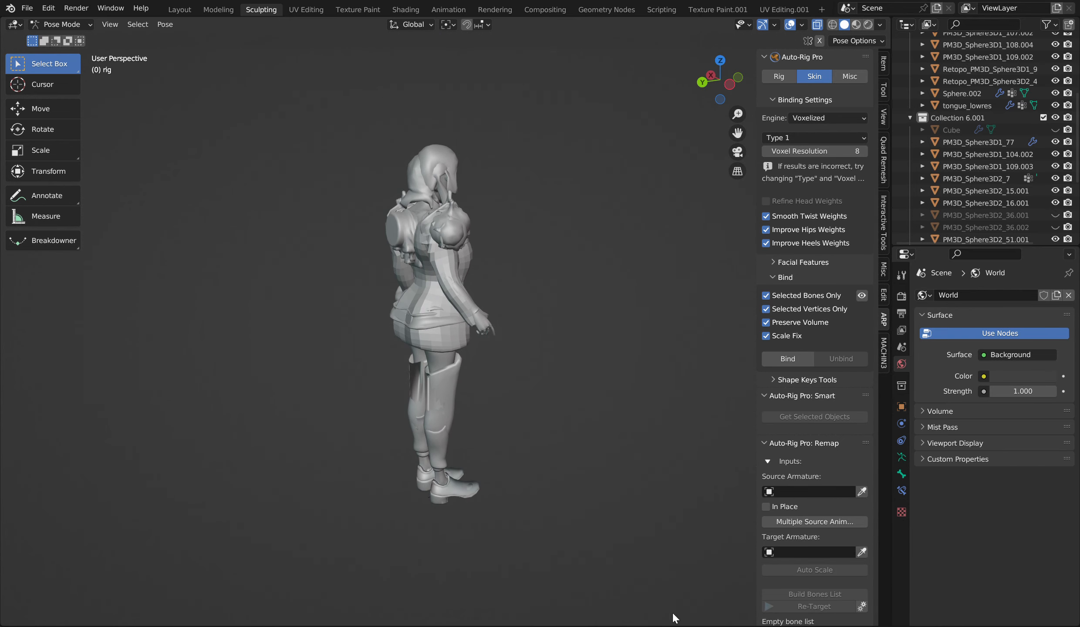
# Switch to Object Mode and pick through the individual meshes around the character's waist
pyautogui.click(61, 24)
pyautogui.click(56, 36)
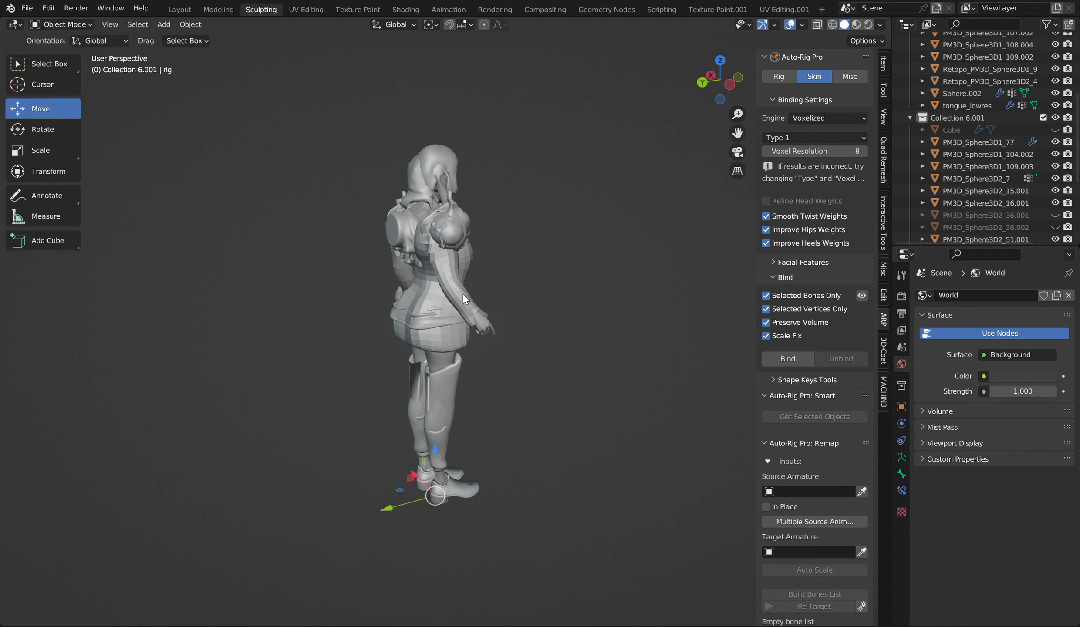
pyautogui.scroll(10, 943, 135)
pyautogui.scroll(-15, 928, 150)
pyautogui.moveTo(722, 75); pyautogui.dragTo(323, 294)
pyautogui.click(388, 286)
pyautogui.click(389, 286)
pyautogui.click(398, 282)
pyautogui.click(397, 282)
pyautogui.click(400, 282)
pyautogui.click(401, 282)
pyautogui.click(400, 281)
pyautogui.click(400, 282)
pyautogui.click(401, 282)
pyautogui.click(401, 281)
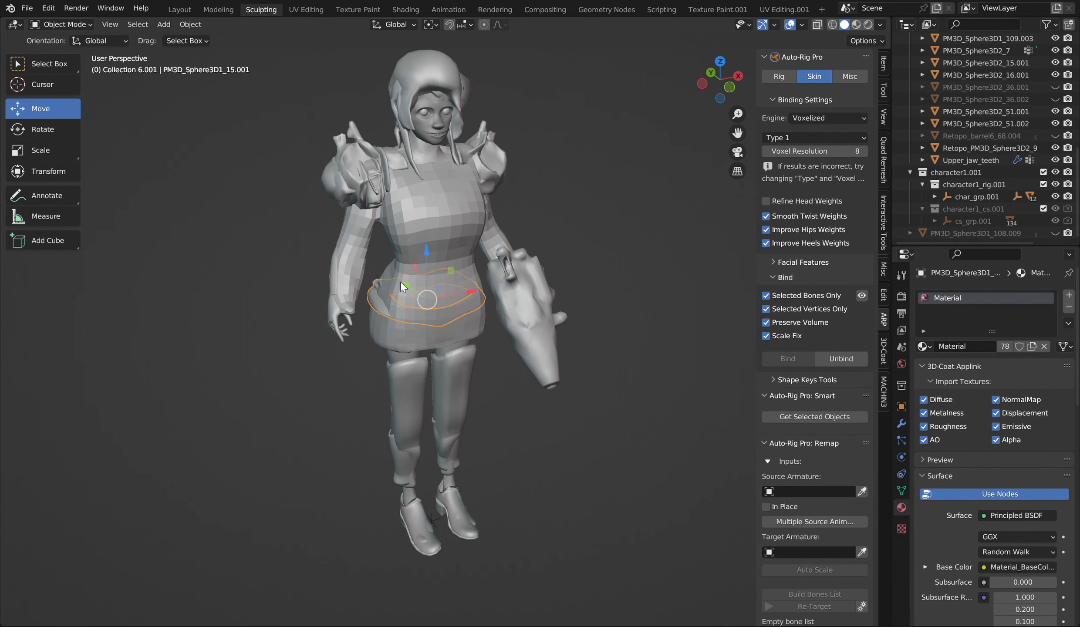
# Undo the mesh selections back to the whole-character selection, and enter Edit Mode on the rig
pyautogui.hotkey('ctrl', 'z')
pyautogui.hotkey('ctrl', 'z')
pyautogui.hotkey('ctrl', 'z')
pyautogui.hotkey('ctrl', 'z')
pyautogui.hotkey('ctrl', 'z')
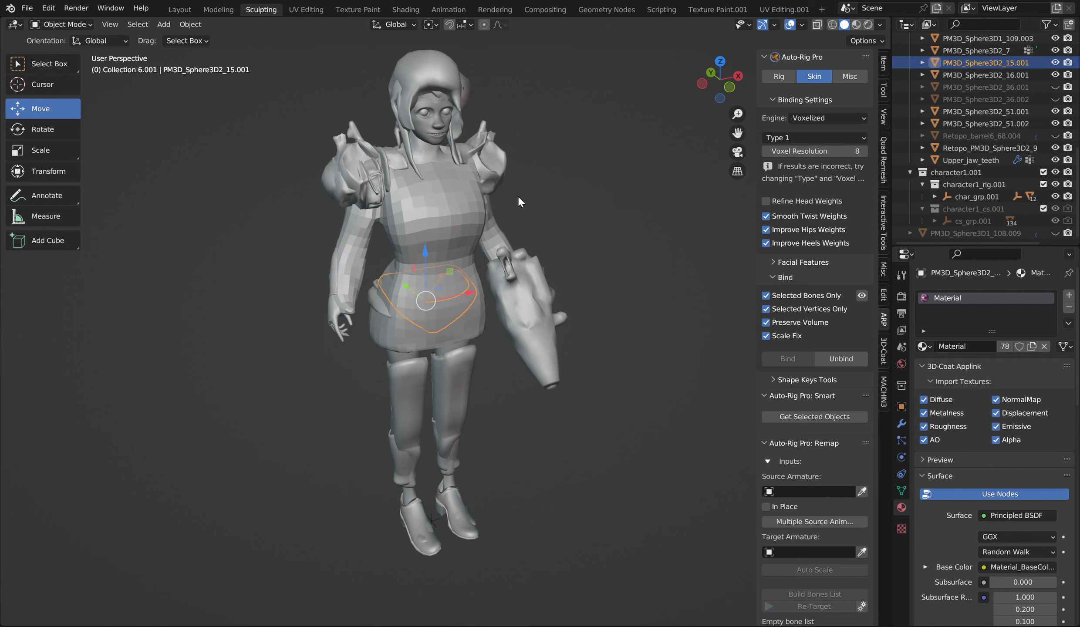
pyautogui.hotkey('ctrl', 'z')
pyautogui.hotkey('ctrl', 'z')
pyautogui.hotkey('ctrl', 'z')
pyautogui.hotkey('ctrl', 'z')
pyautogui.hotkey('ctrl', 'z')
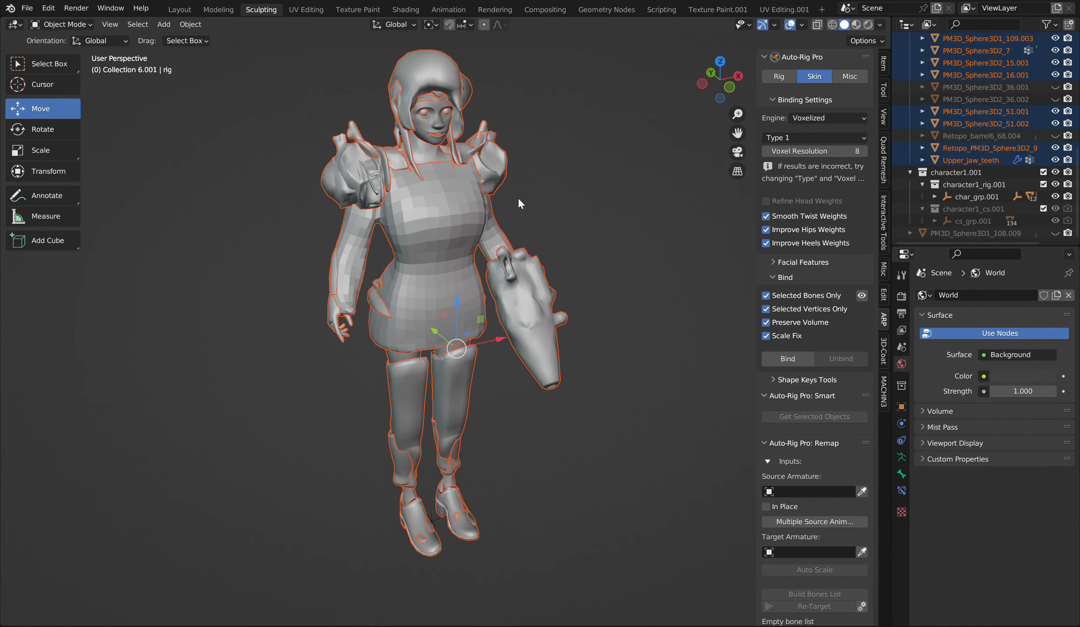
pyautogui.press('Tab')
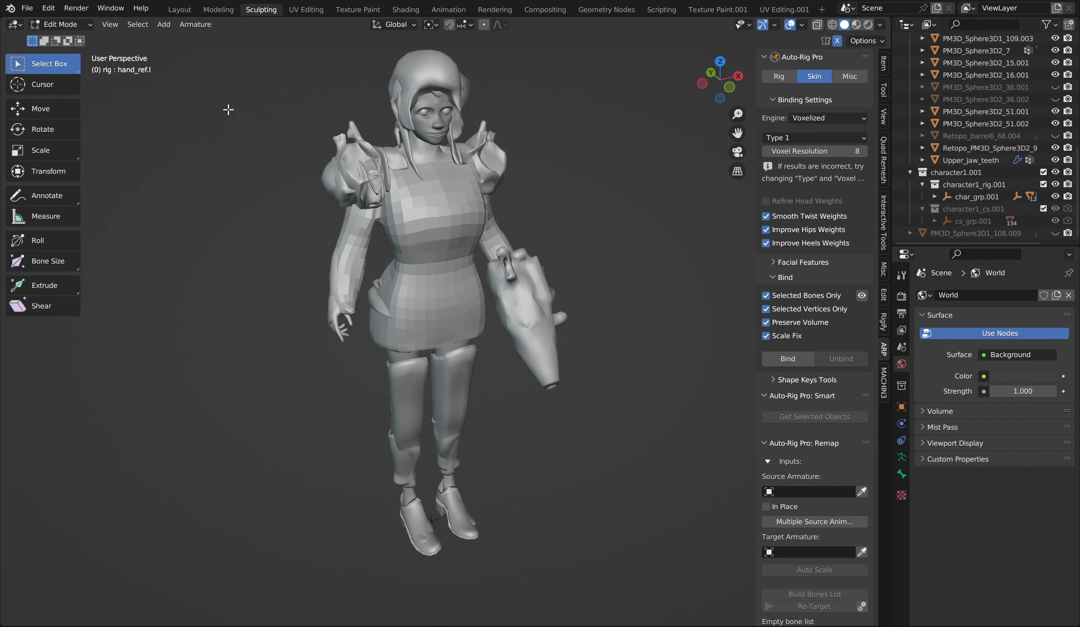
# Reopen the recent file Anaredo.blend without saving the current changes
pyautogui.click(27, 9)
pyautogui.moveTo(87, 44)
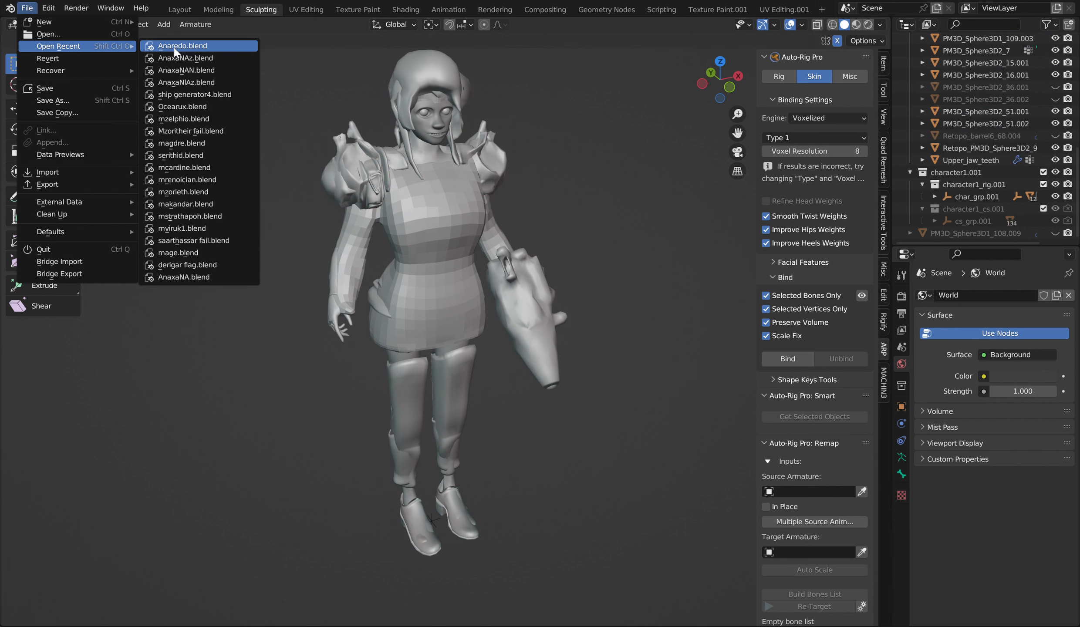
pyautogui.click(174, 44)
pyautogui.click(567, 334)
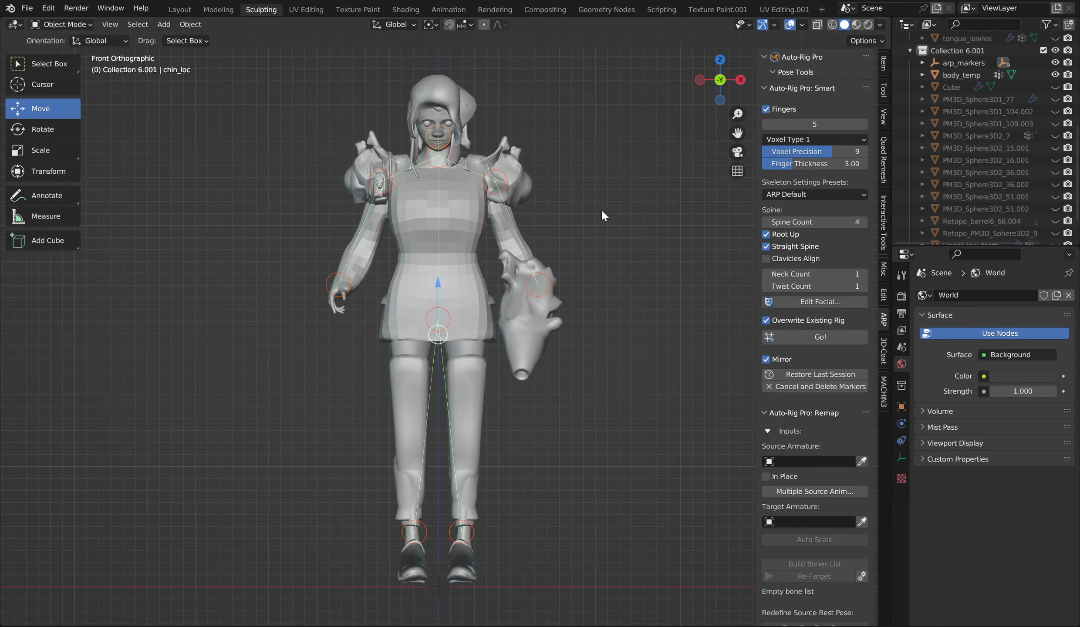
# Regenerate the Auto-Rig Pro Smart rig from the saved body markers and facial guides
pyautogui.moveTo(263, 35); pyautogui.dragTo(610, 626)
pyautogui.click(805, 337)
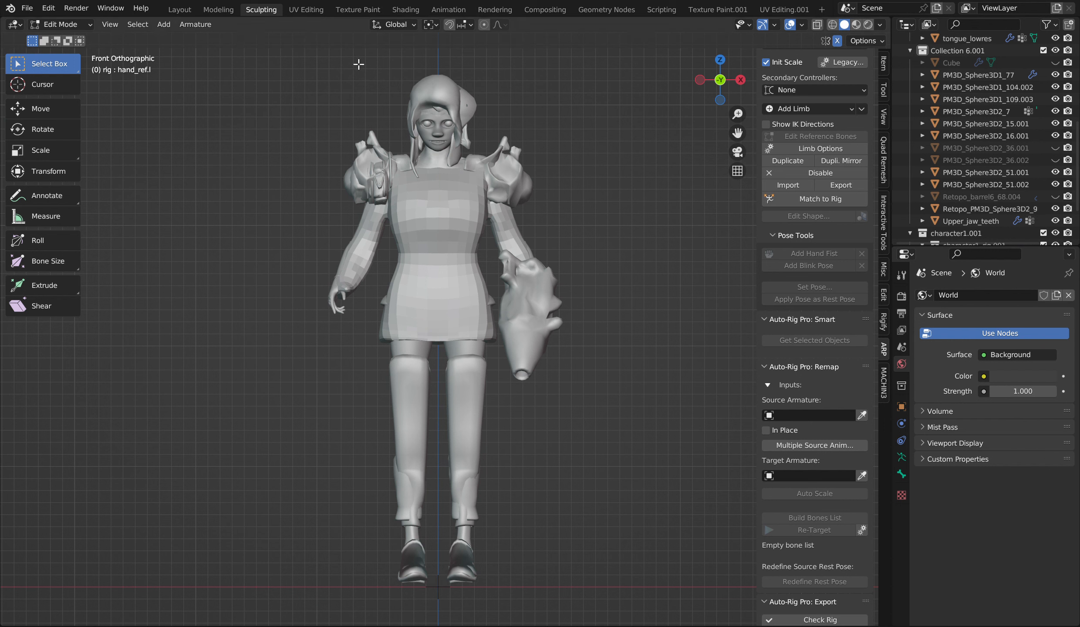
# Switch from Edit Mode to Object Mode and select all of the character's meshes together with the rig
pyautogui.click(85, 23)
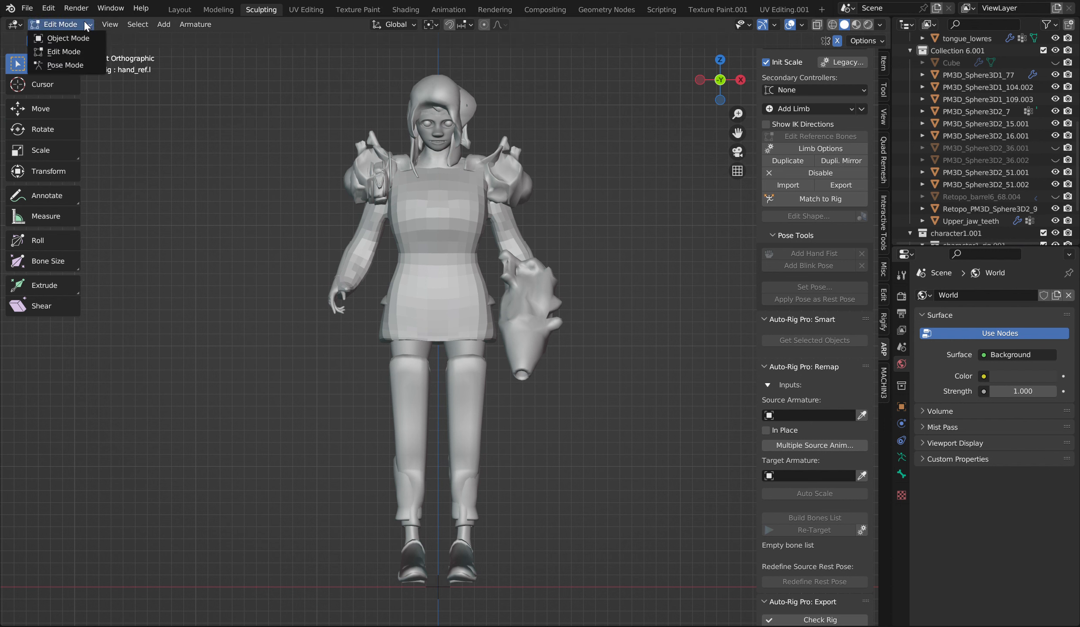
pyautogui.click(66, 37)
pyautogui.scroll(-3, 378, 164)
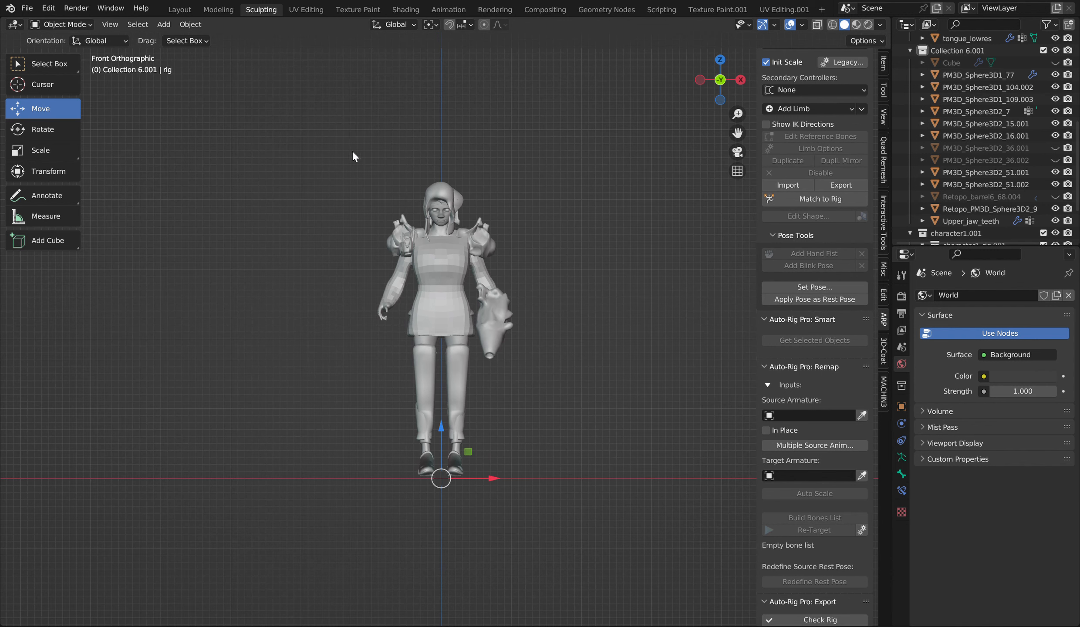
pyautogui.moveTo(378, 224); pyautogui.dragTo(689, 623)
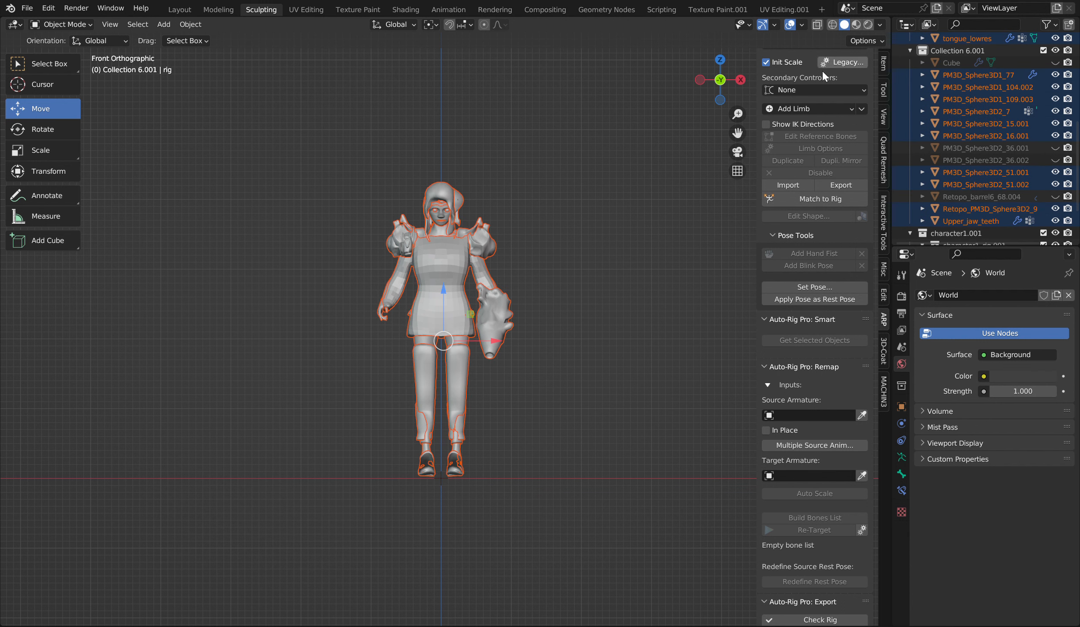